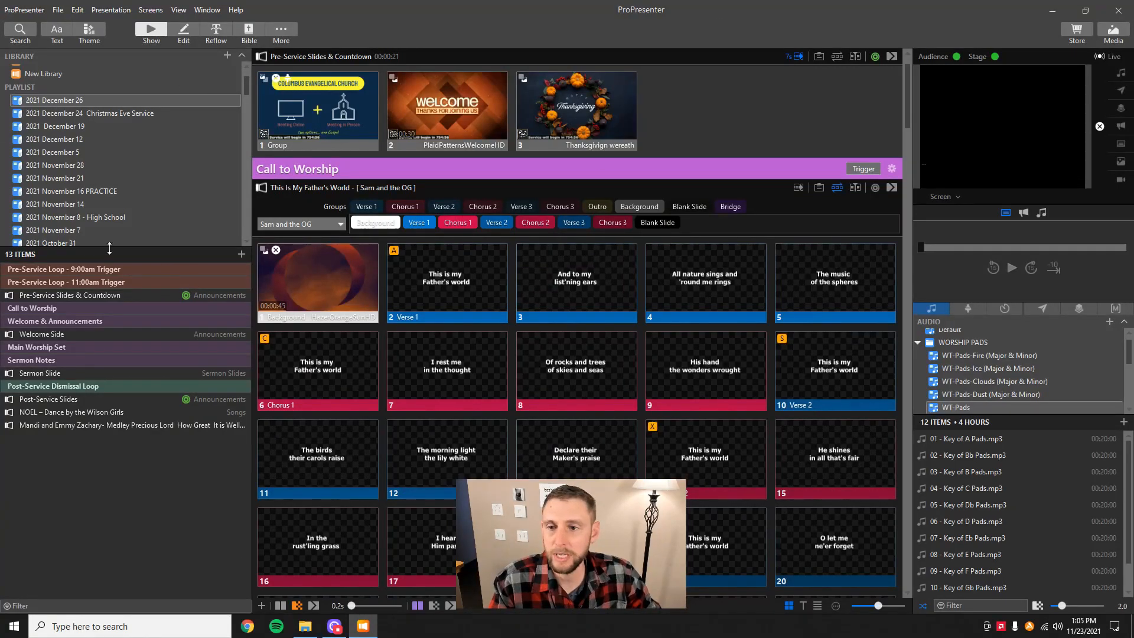
- Duplicate the 2021 December 12 playlist as the base for a new service playlist
{"action": "left_click", "coordinate": [81, 126]}
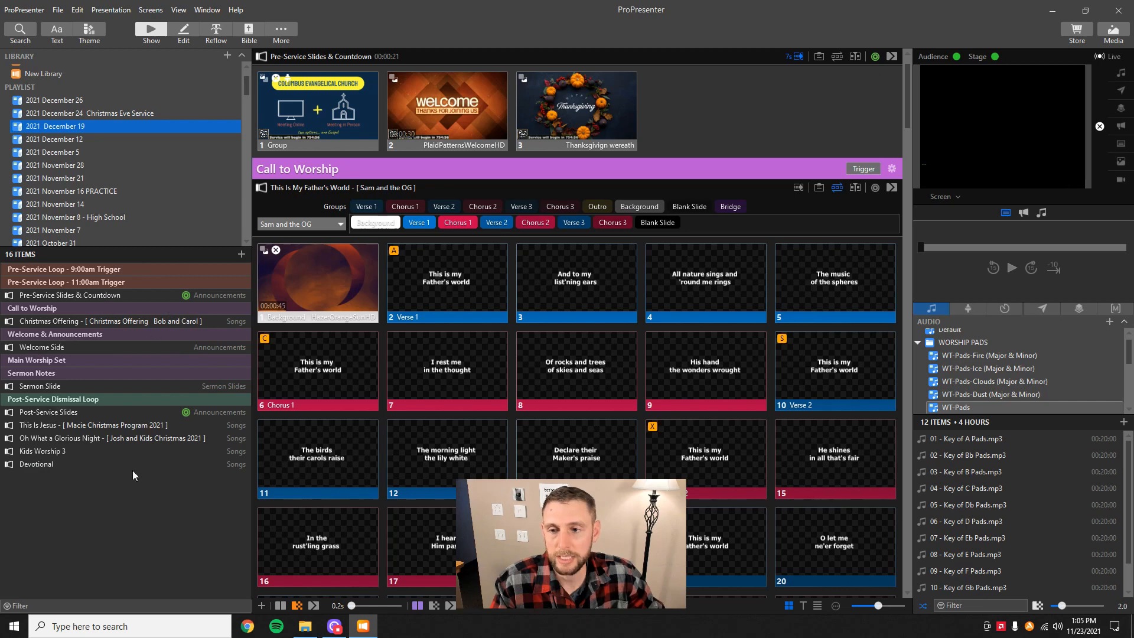
{"action": "left_click", "coordinate": [78, 139]}
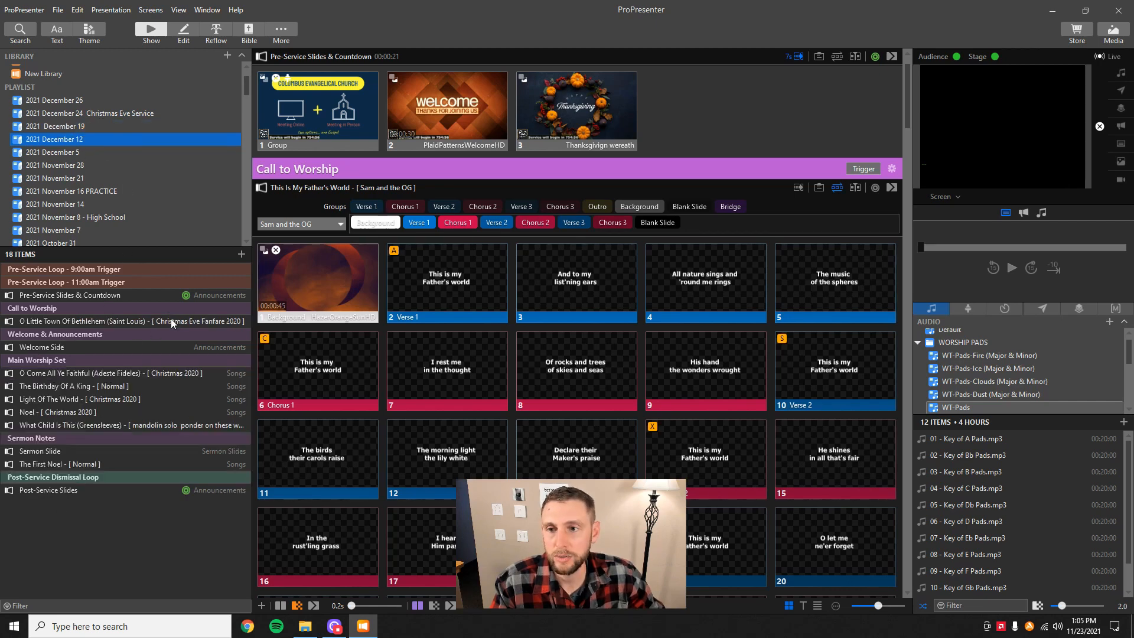
{"action": "right_click", "coordinate": [76, 144]}
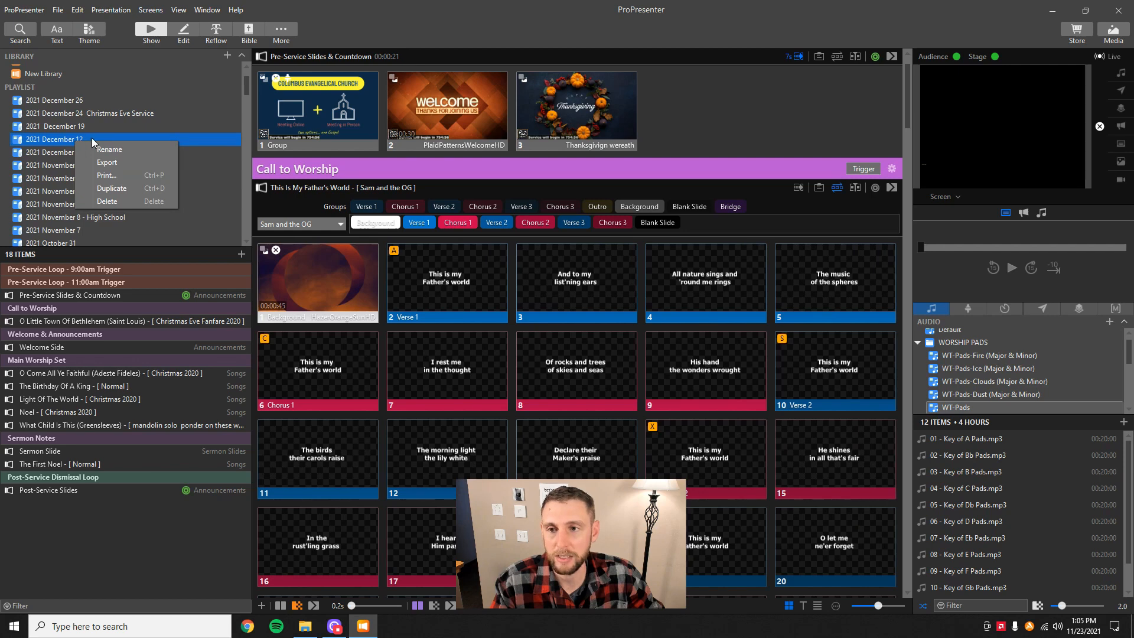
{"action": "left_click", "coordinate": [111, 188]}
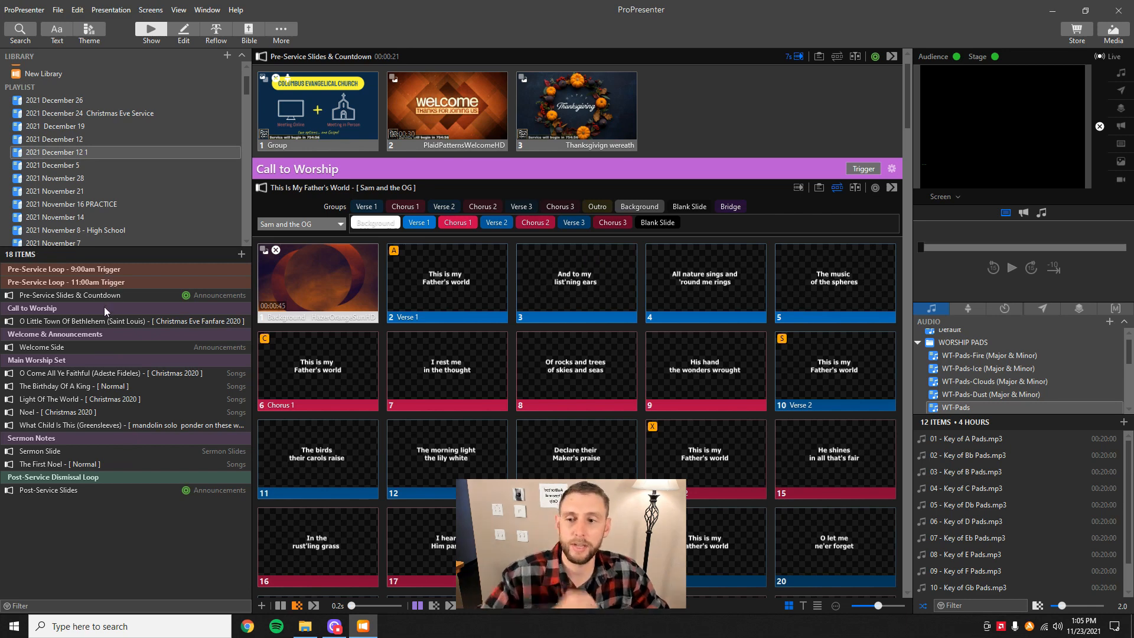
- Rename the duplicated playlist to 2021 December 17
{"action": "right_click", "coordinate": [92, 153]}
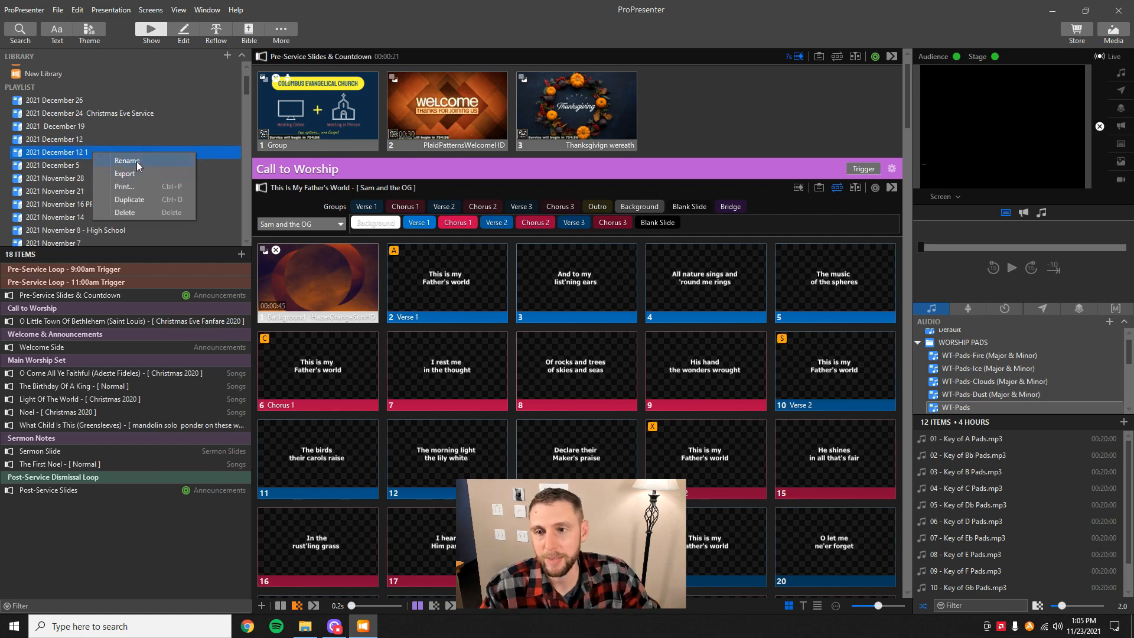
{"action": "right_click", "coordinate": [84, 155]}
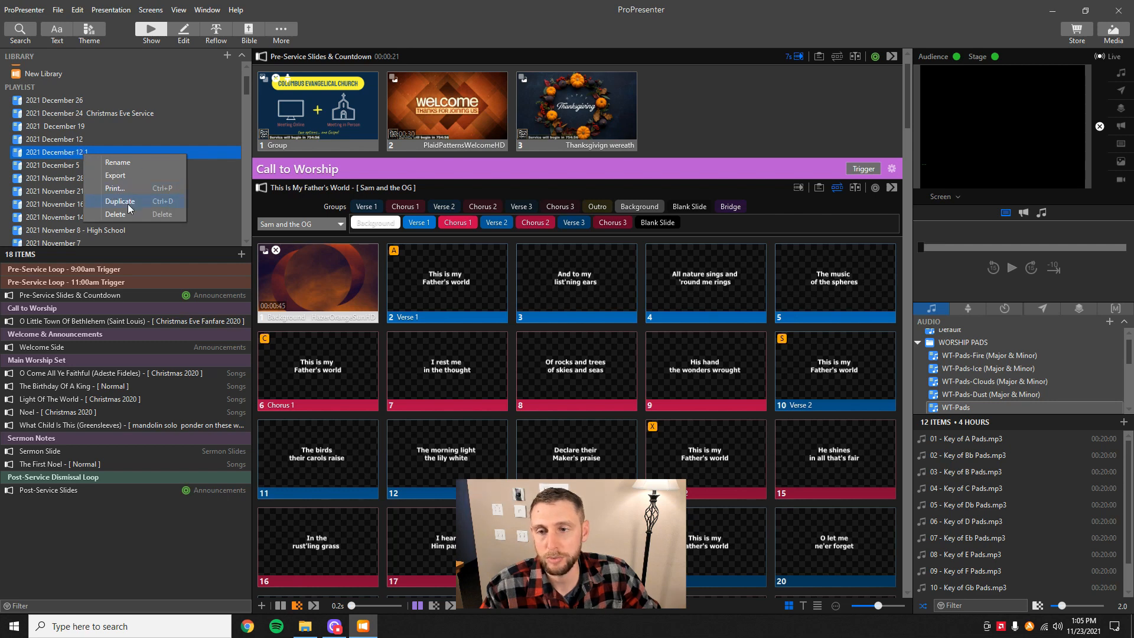
{"action": "left_click", "coordinate": [115, 161]}
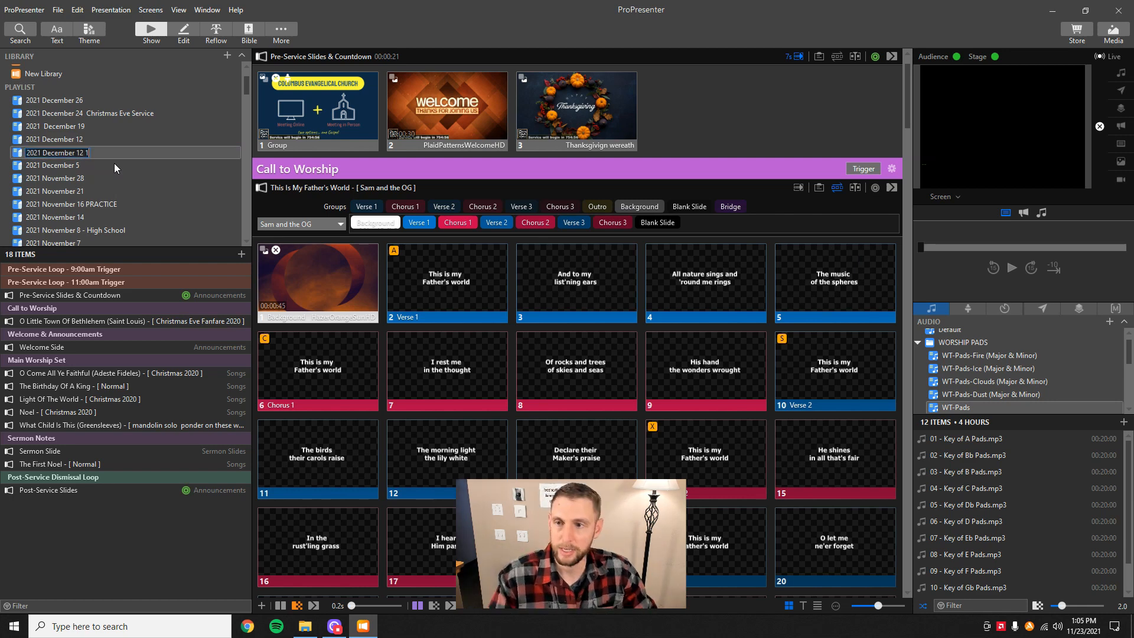
{"action": "key", "text": "BackSpace"}
{"action": "key", "text": "BackSpace"}
{"action": "key", "text": "BackSpace"}
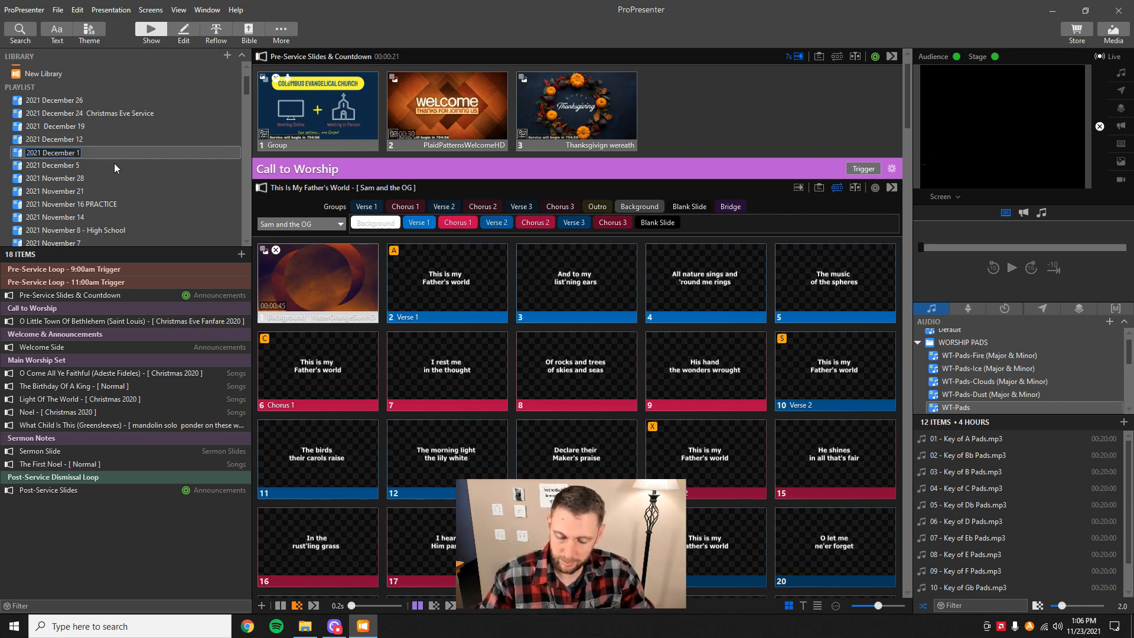
{"action": "type", "text": "7"}
{"action": "key", "text": "Return"}
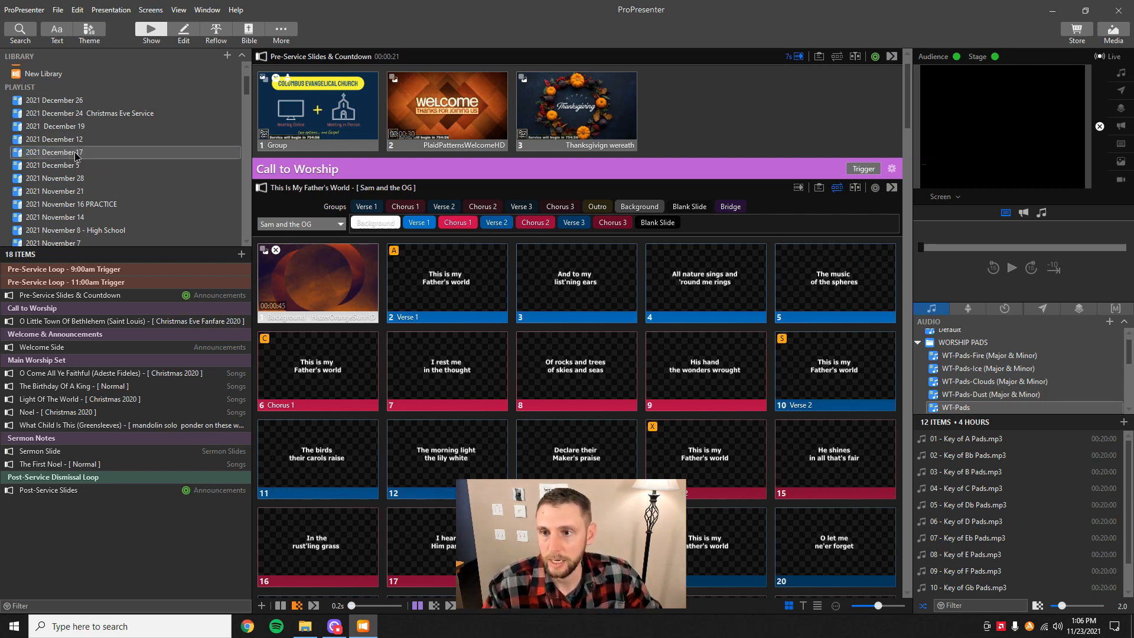
- Move the 2021 December 17 playlist above 2021 December 12 and select it
{"action": "left_click_drag", "start_coordinate": [76, 157], "coordinate": [81, 143]}
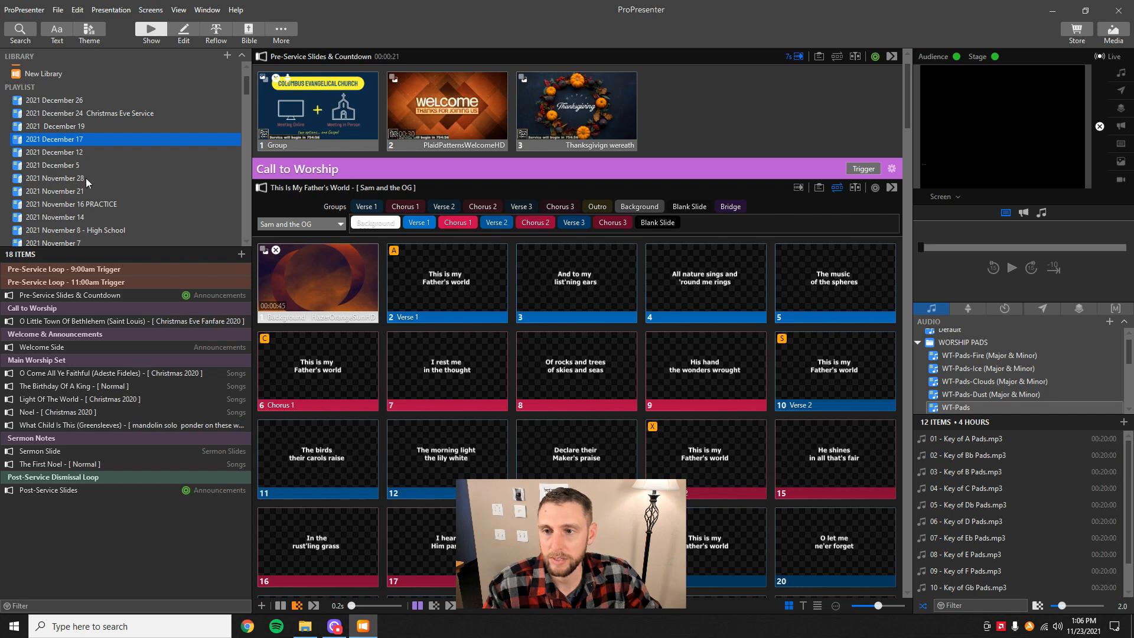
{"action": "left_click", "coordinate": [86, 152]}
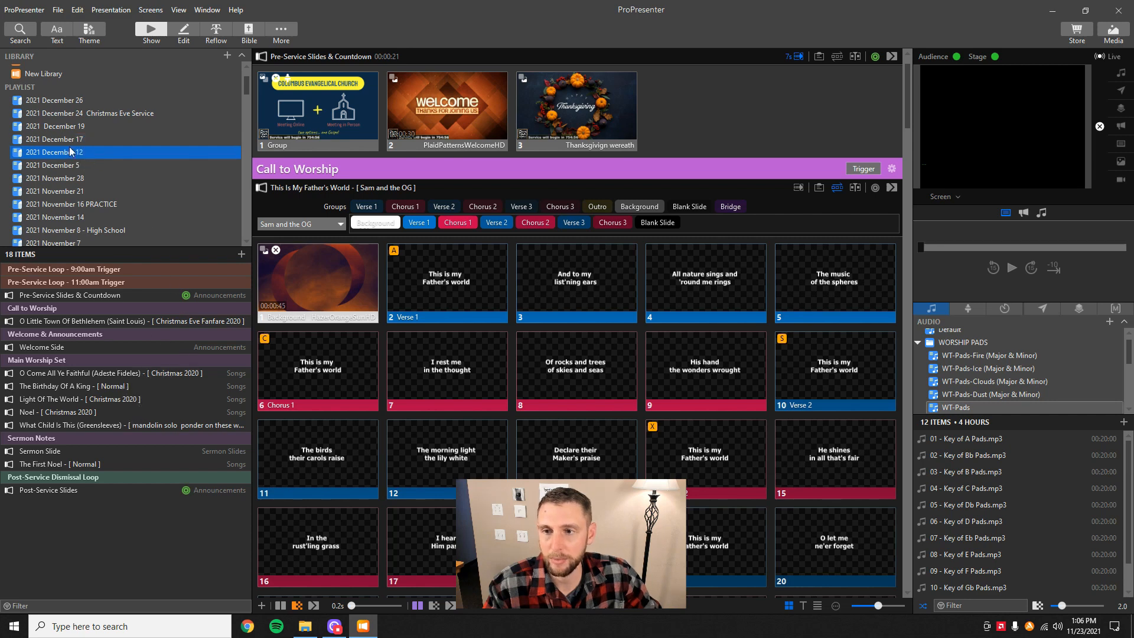
{"action": "left_click", "coordinate": [80, 139]}
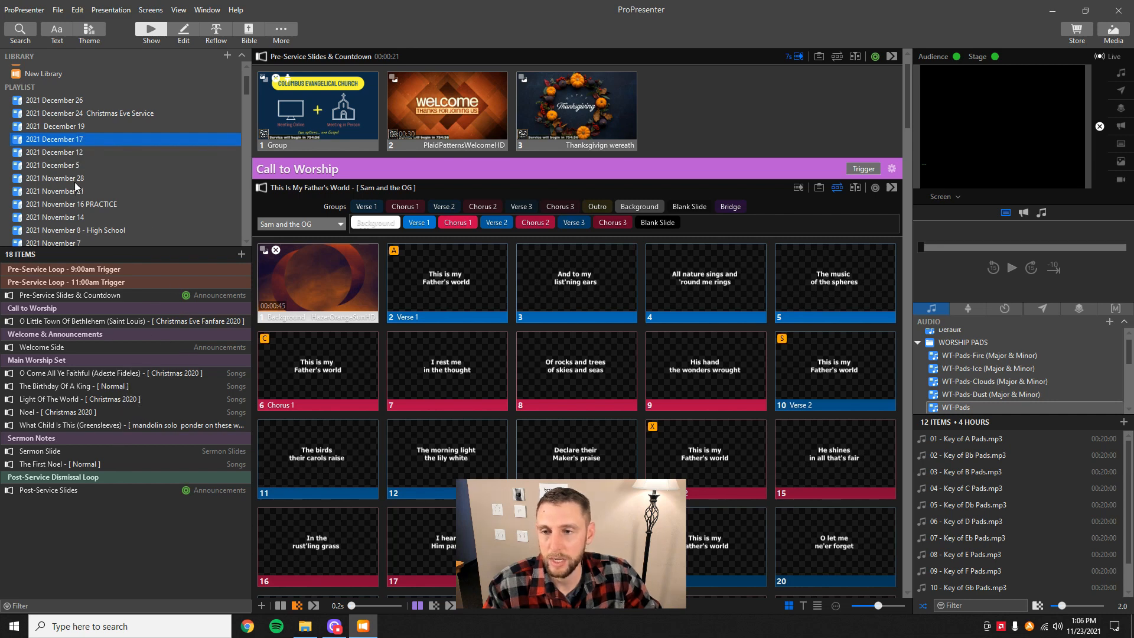
- Delete What Child Is This (Greensleeves) and Noel from the Main Worship Set of the 2021 December 17 playlist
{"action": "left_click", "coordinate": [113, 393]}
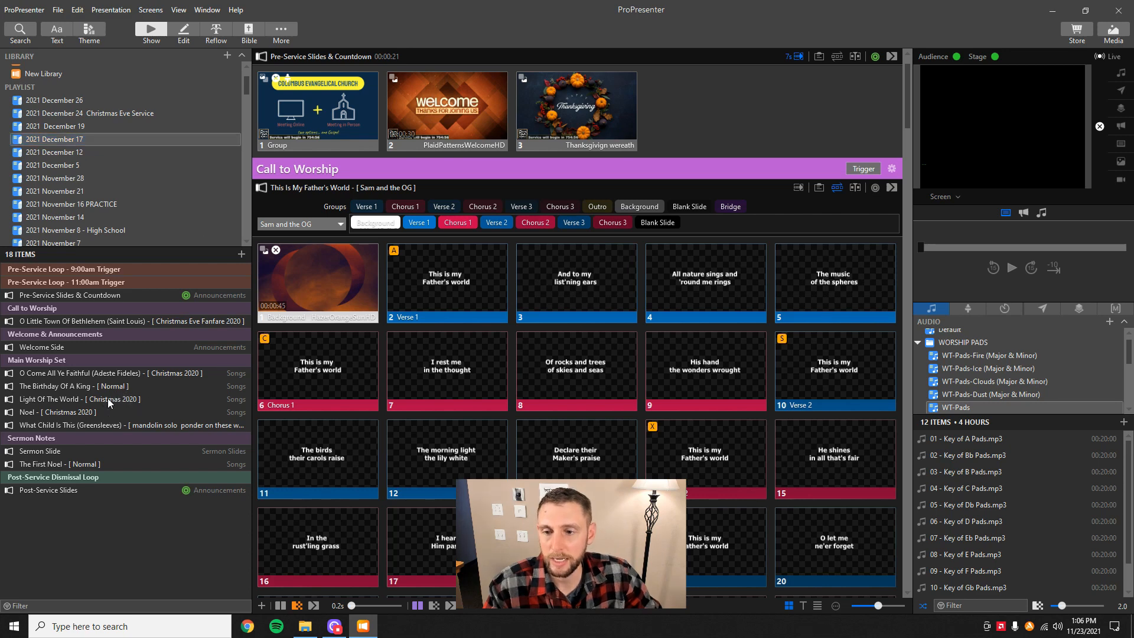
{"action": "left_click", "coordinate": [108, 398]}
{"action": "left_click", "coordinate": [86, 386]}
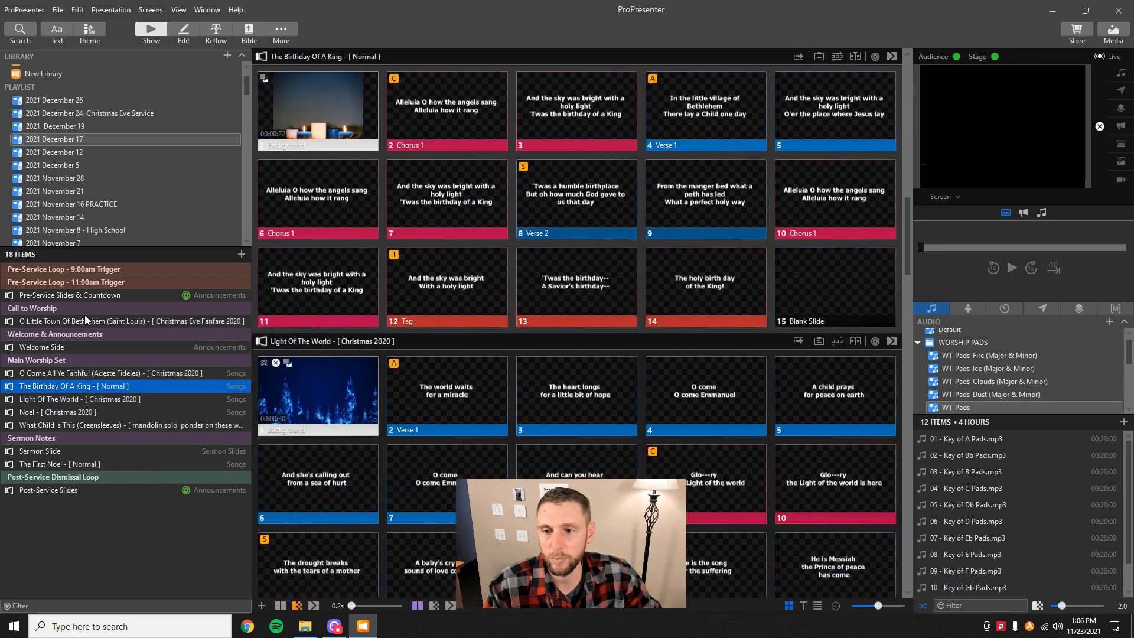
{"action": "left_click", "coordinate": [52, 425]}
{"action": "right_click", "coordinate": [52, 425]}
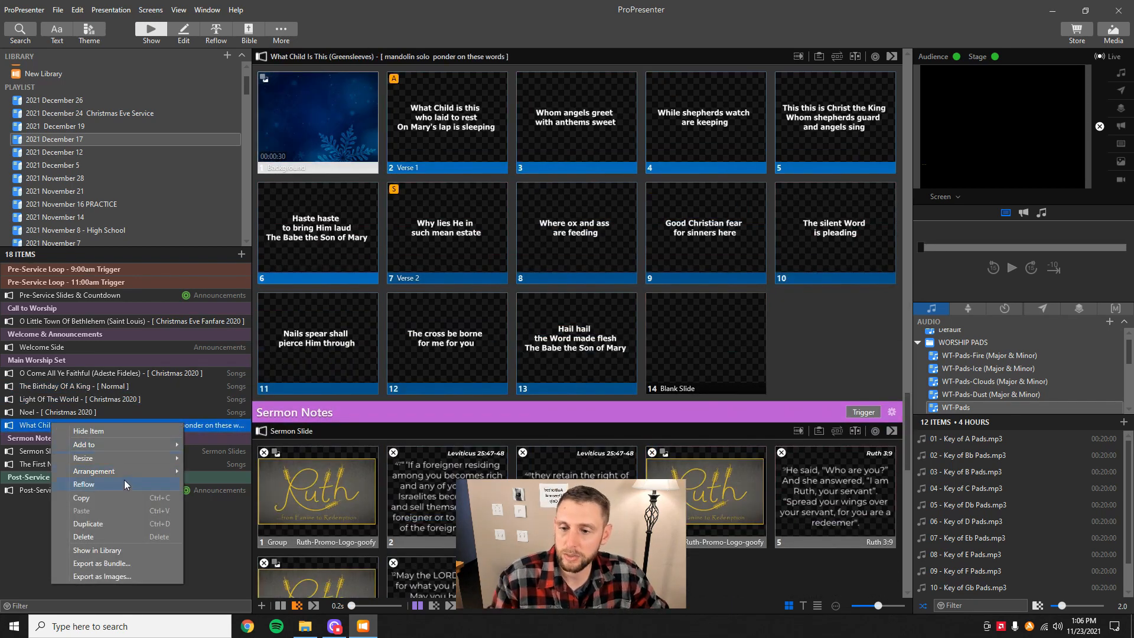
{"action": "left_click", "coordinate": [111, 537]}
{"action": "right_click", "coordinate": [72, 412]}
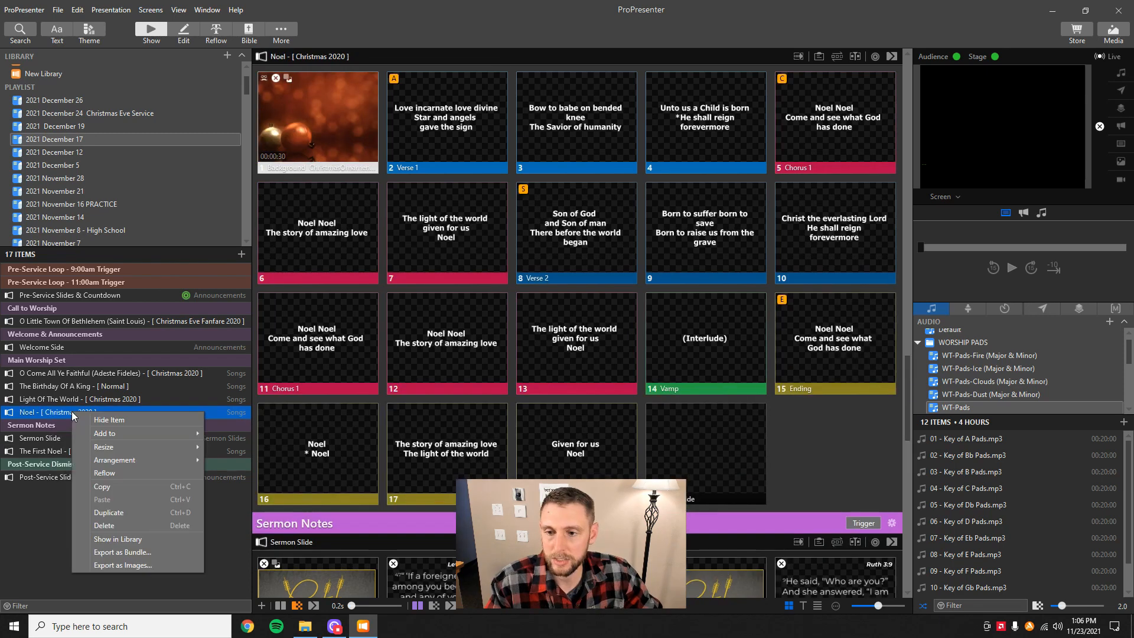
{"action": "left_click", "coordinate": [131, 524]}
- Delete Light Of The World, The Birthday Of A King and O Come All Ye Faithful from the Main Worship Set
{"action": "left_click", "coordinate": [81, 402]}
{"action": "right_click", "coordinate": [79, 399]}
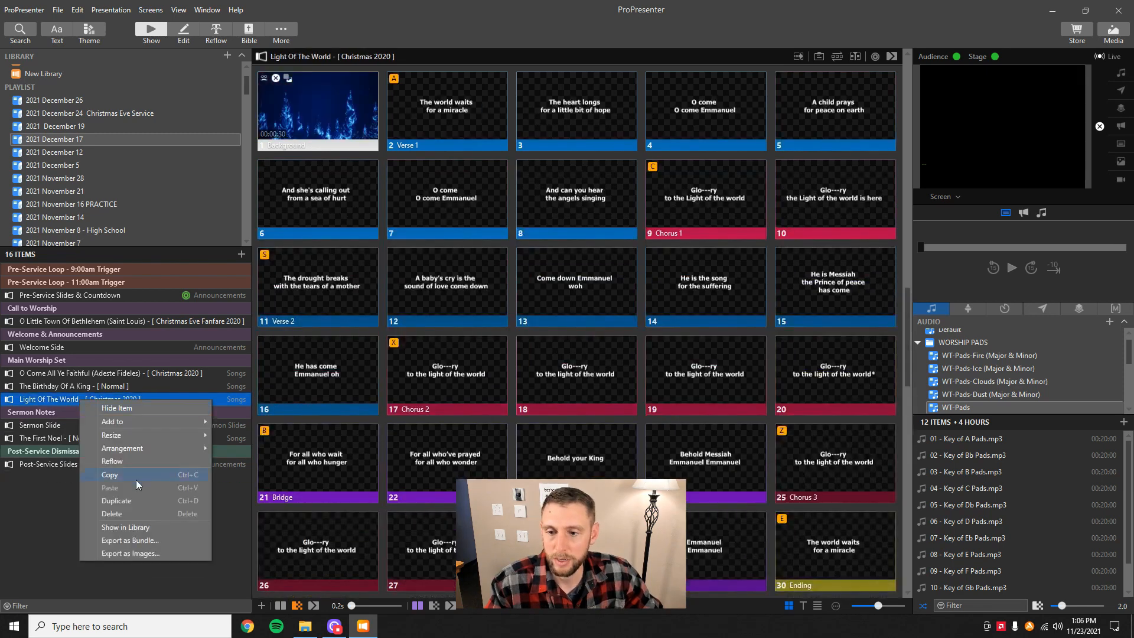
{"action": "left_click", "coordinate": [130, 513]}
{"action": "right_click", "coordinate": [99, 391]}
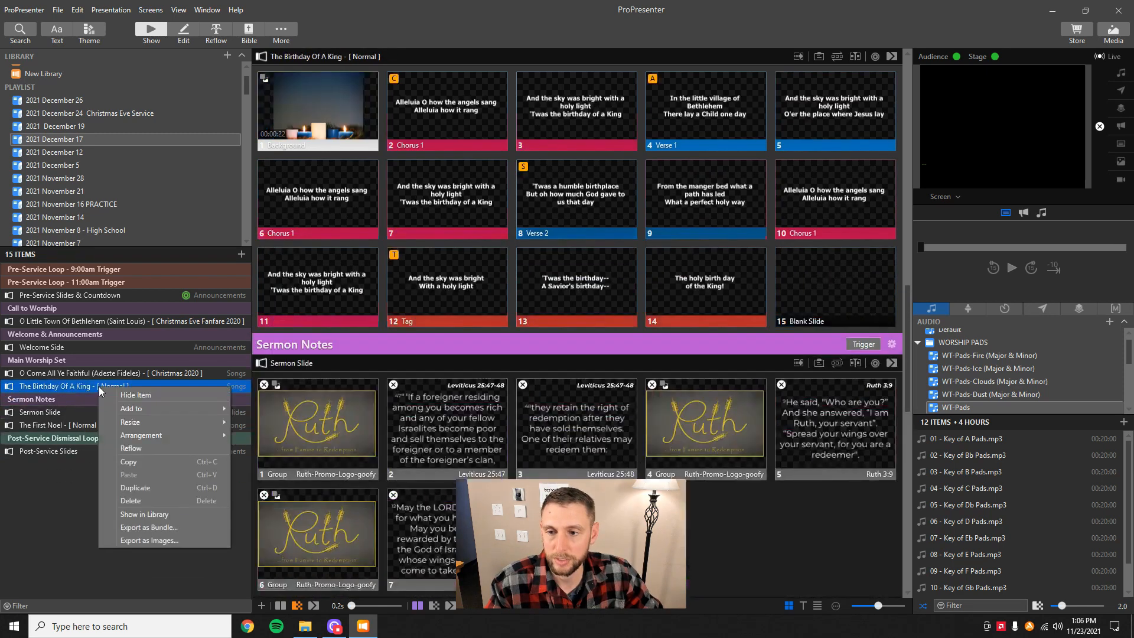
{"action": "left_click", "coordinate": [149, 506]}
{"action": "right_click", "coordinate": [102, 378]}
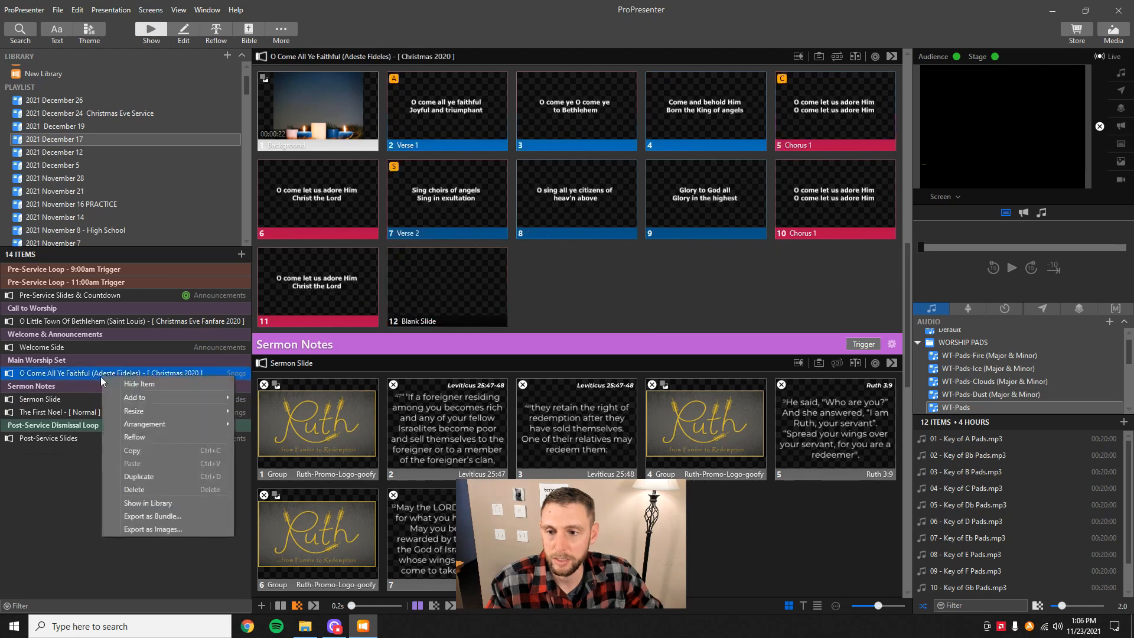
{"action": "left_click", "coordinate": [153, 493]}
- Delete O Little Town Of Bethlehem from Call to Worship and The First Noel from Sermon Notes
{"action": "right_click", "coordinate": [87, 321]}
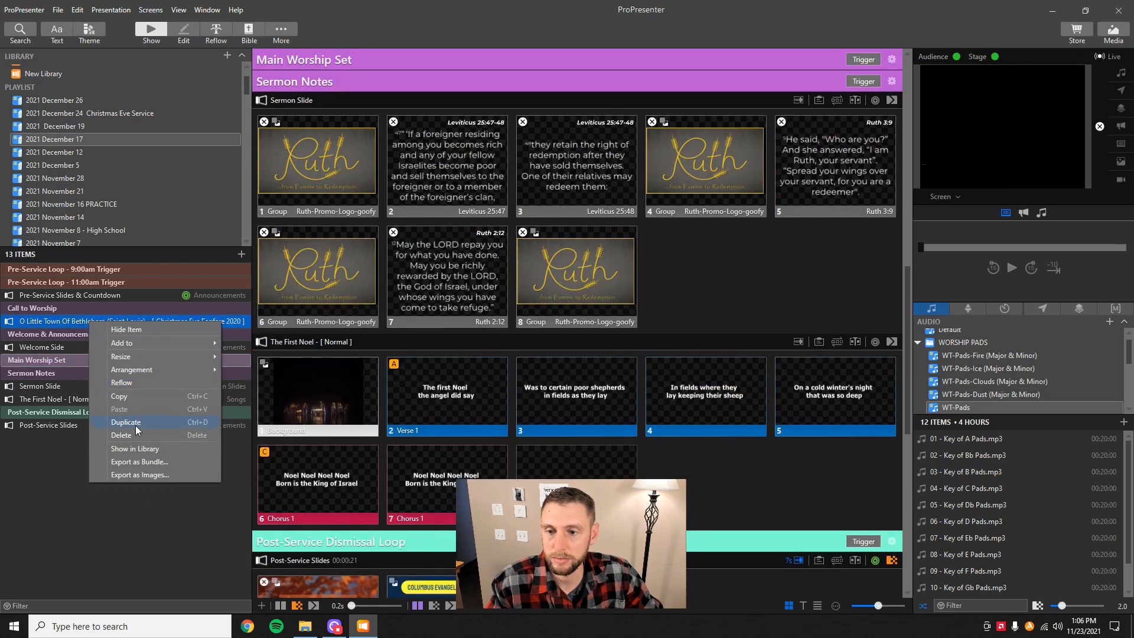
{"action": "left_click", "coordinate": [138, 437]}
{"action": "right_click", "coordinate": [71, 386]}
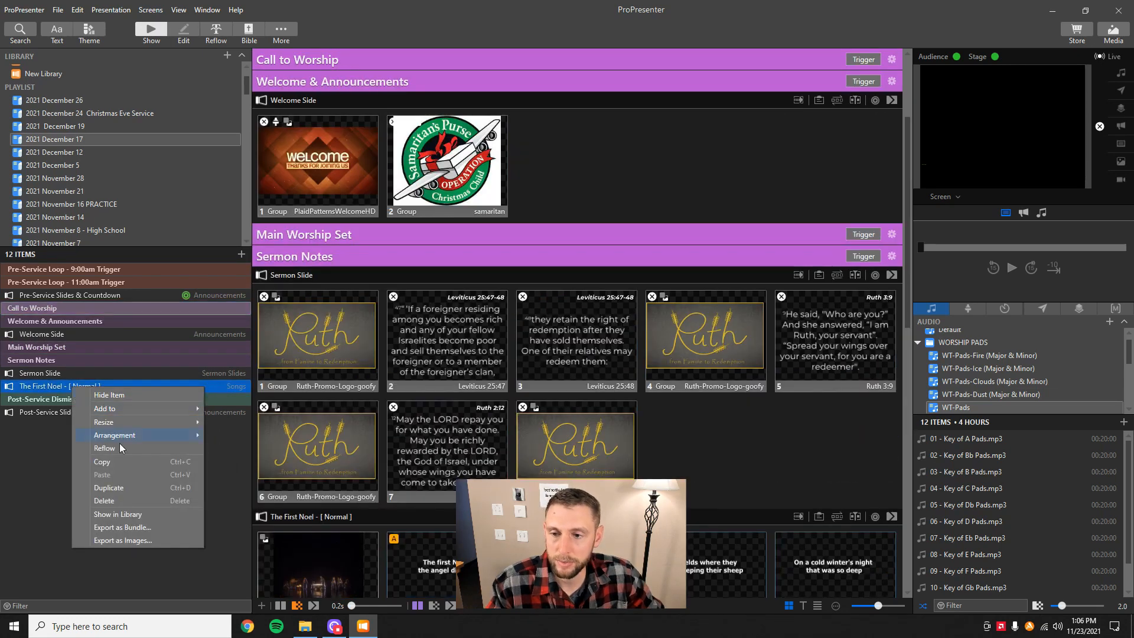
{"action": "left_click", "coordinate": [126, 499]}
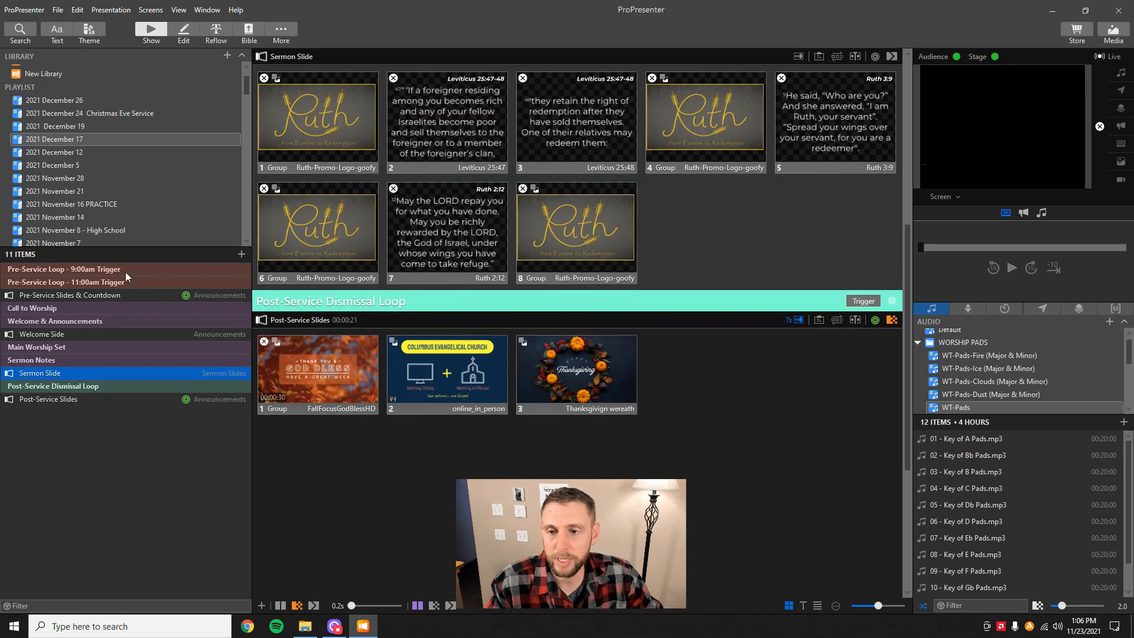
{"action": "left_click", "coordinate": [165, 270]}
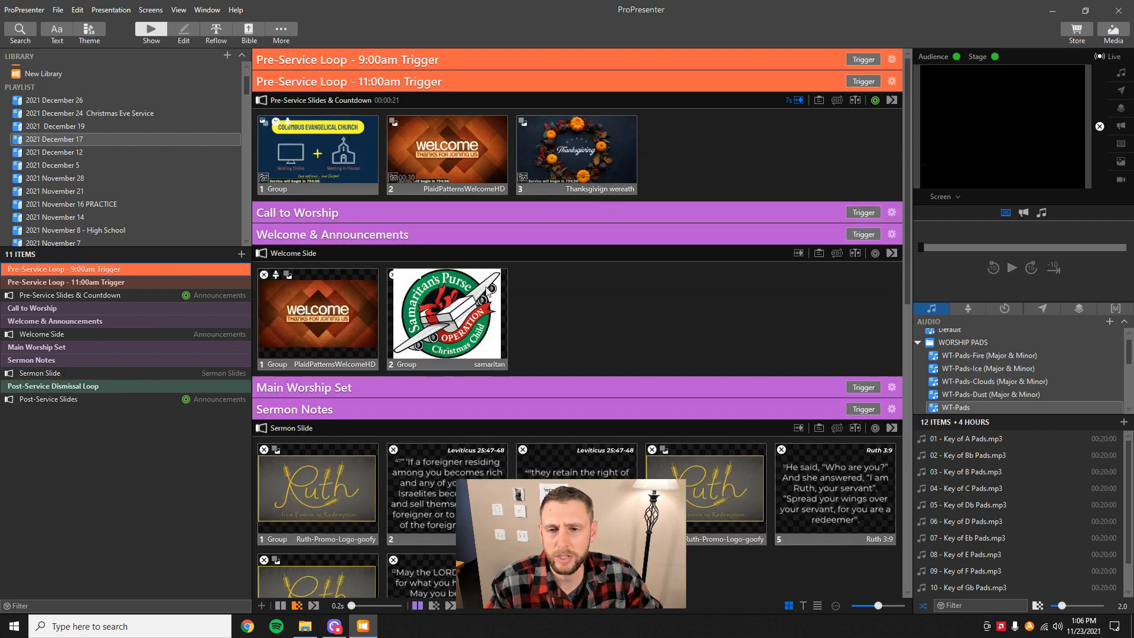
{"action": "scroll", "coordinate": [407, 395], "scroll_direction": "down", "scroll_amount": 2}
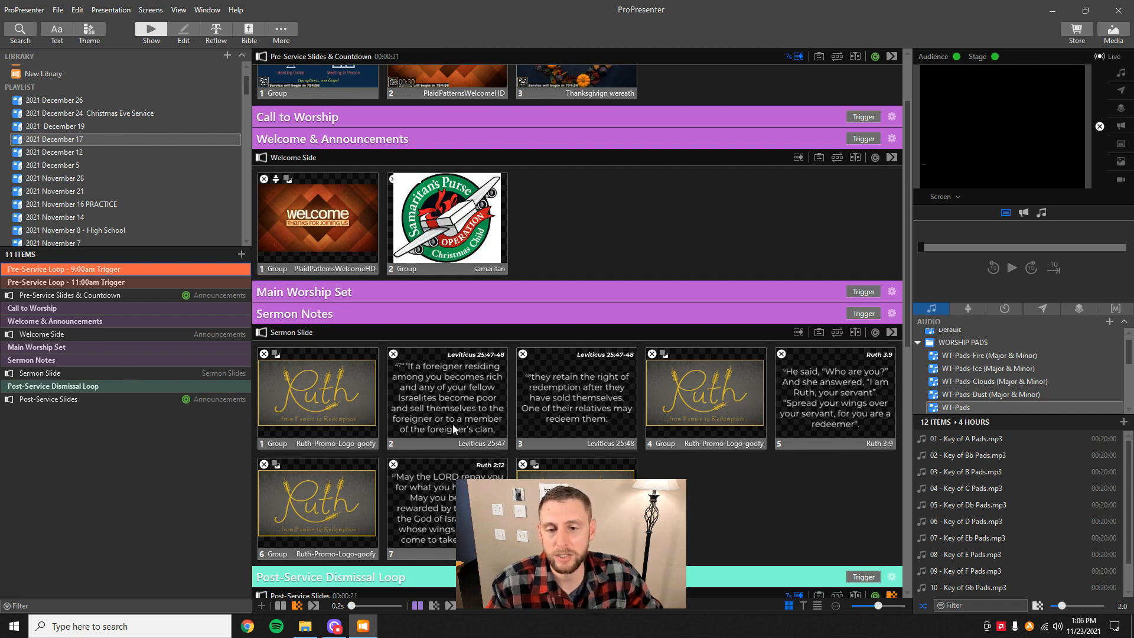
{"action": "scroll", "coordinate": [431, 422], "scroll_direction": "down", "scroll_amount": 1}
{"action": "scroll", "coordinate": [339, 401], "scroll_direction": "down", "scroll_amount": 2}
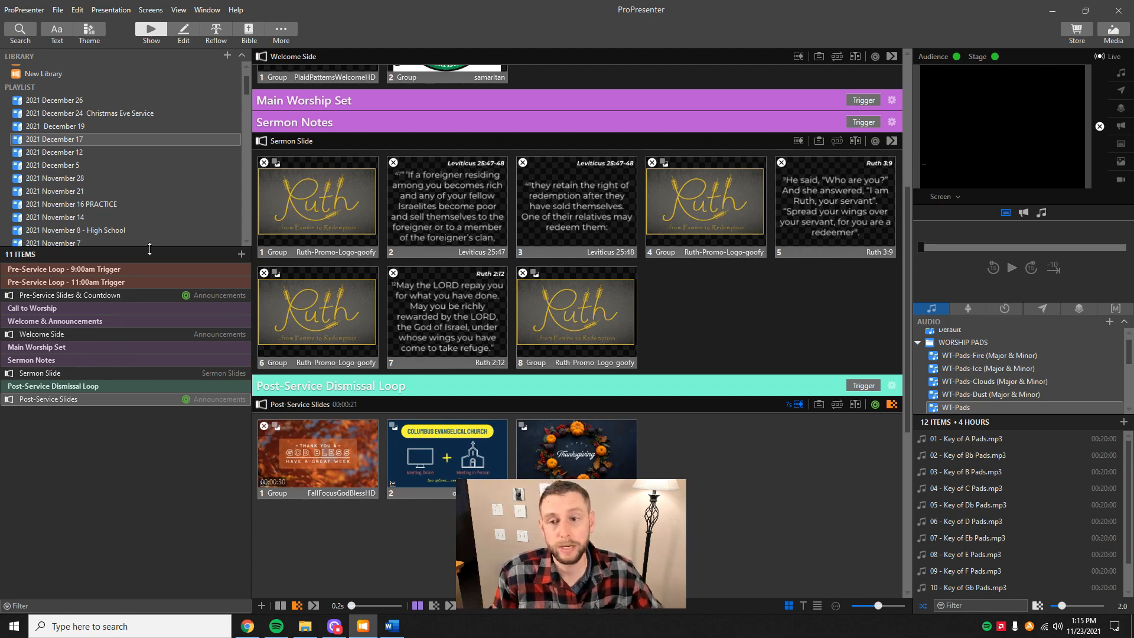
- Search the local presentation library, instead of the online song source, for "amazing grace"
{"action": "left_click", "coordinate": [18, 31]}
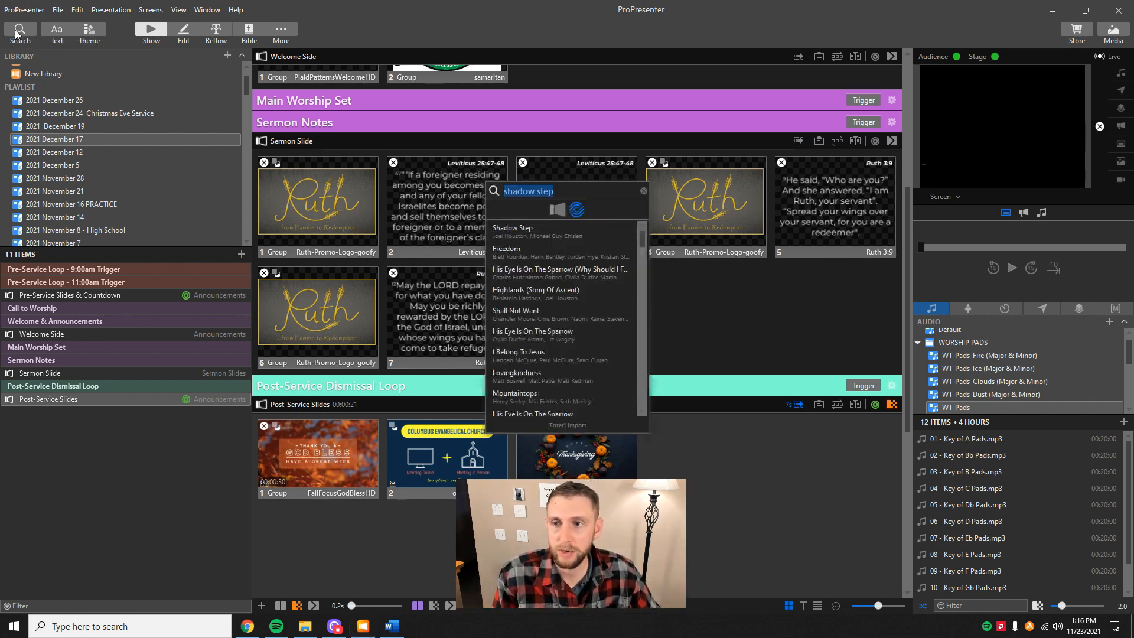
{"action": "left_click", "coordinate": [557, 209]}
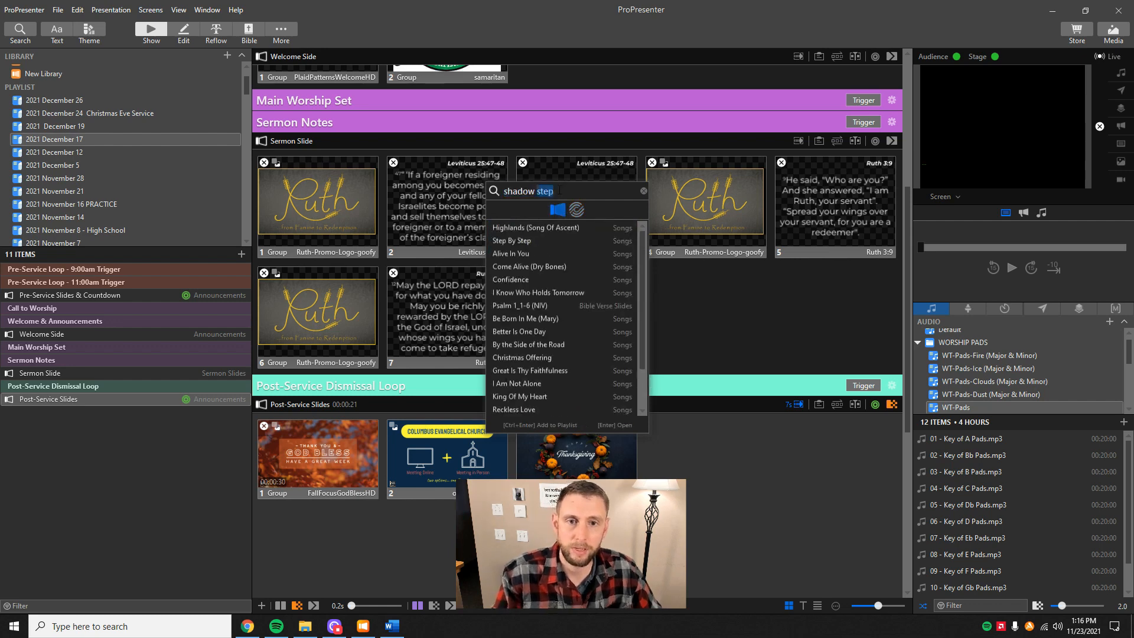
{"action": "left_click_drag", "start_coordinate": [536, 191], "coordinate": [493, 193]}
{"action": "left_click", "coordinate": [554, 190]}
{"action": "key", "text": "BackSpace"}
{"action": "key", "text": "BackSpace"}
{"action": "key", "text": "BackSpace"}
{"action": "key", "text": "BackSpace"}
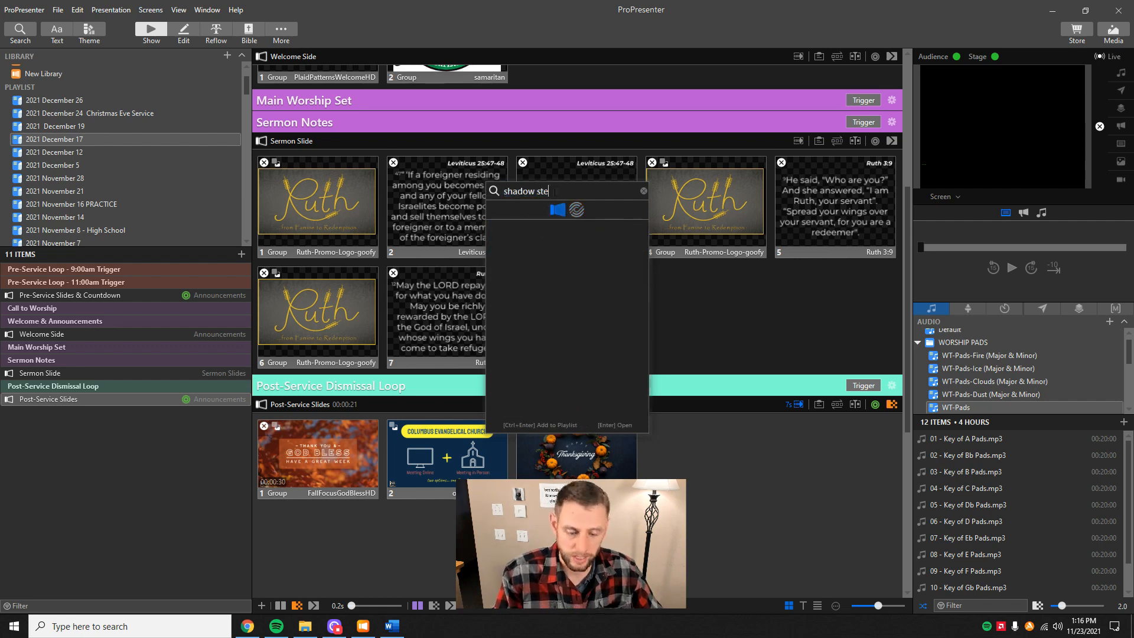
{"action": "key", "text": "BackSpace"}
{"action": "key", "text": "BackSpace"}
{"action": "key", "text": "BackSpace"}
{"action": "key", "text": "BackSpace"}
{"action": "key", "text": "BackSpace"}
{"action": "key", "text": "BackSpace"}
{"action": "key", "text": "BackSpace"}
{"action": "type", "text": "ama"}
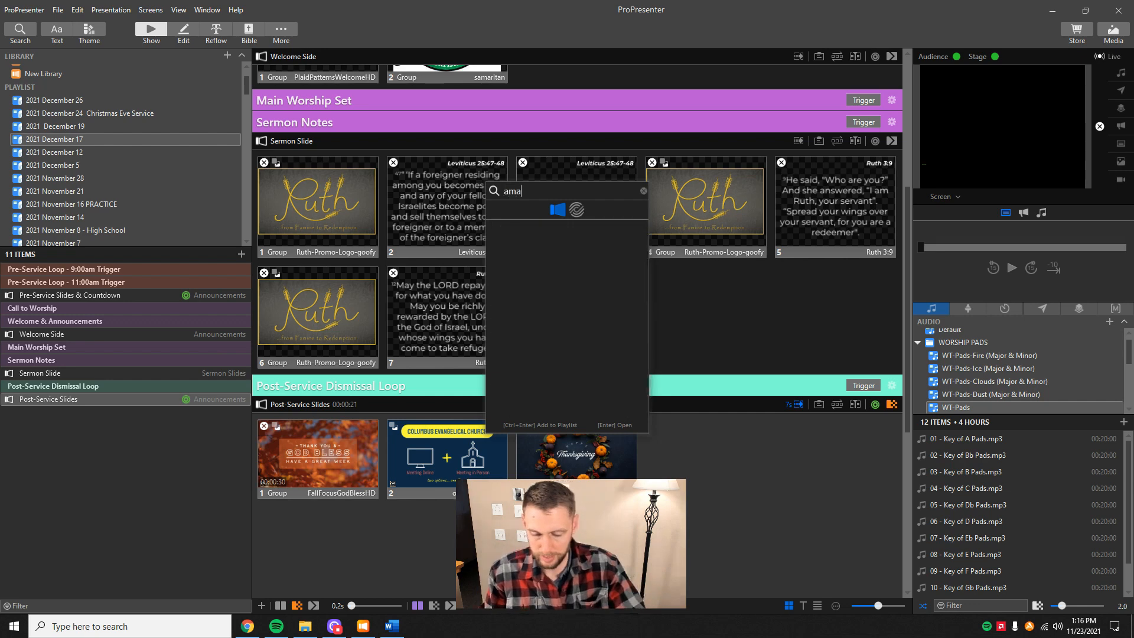
{"action": "type", "text": "zing gracew"}
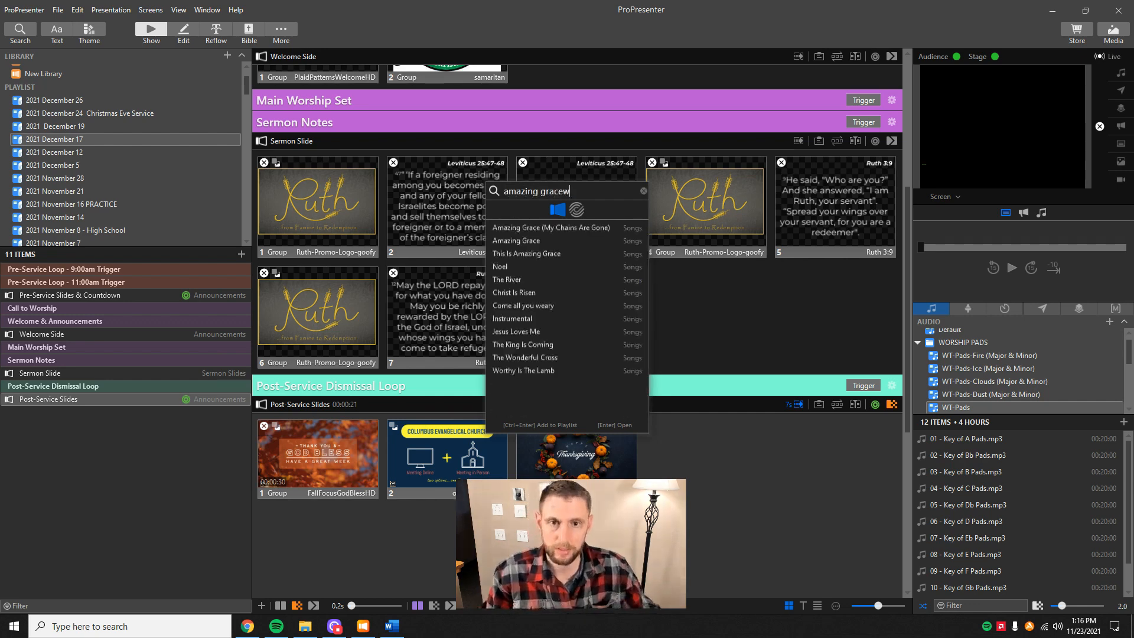
{"action": "key", "text": "BackSpace"}
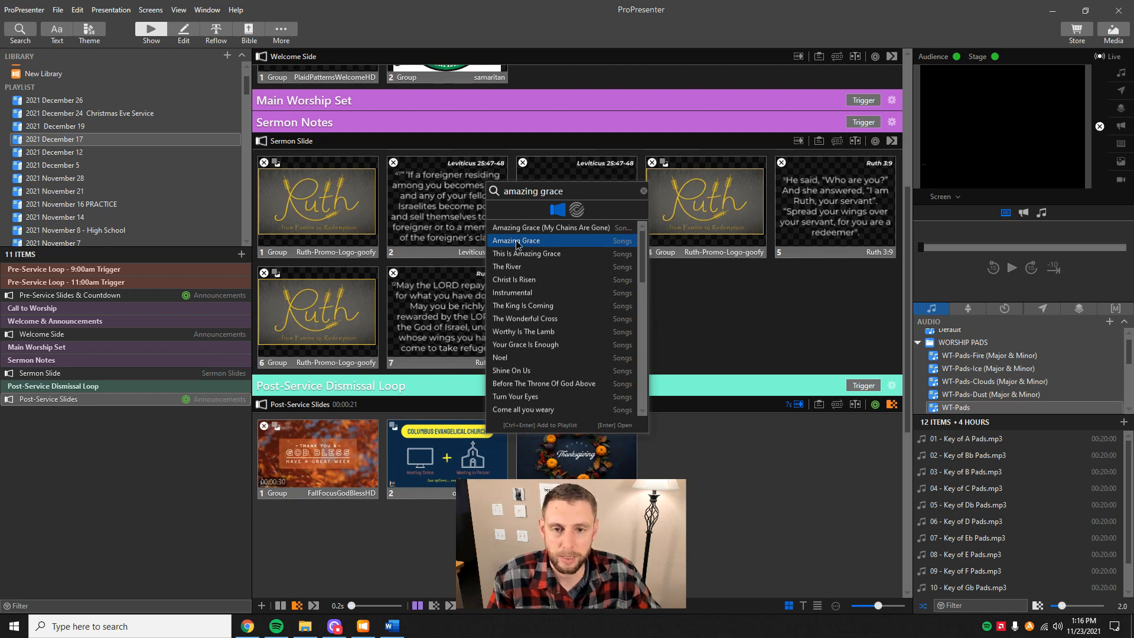
- Add the Amazing Grace song under the Call to Worship header of the playlist and show its slides
{"action": "left_click_drag", "start_coordinate": [517, 242], "coordinate": [186, 317]}
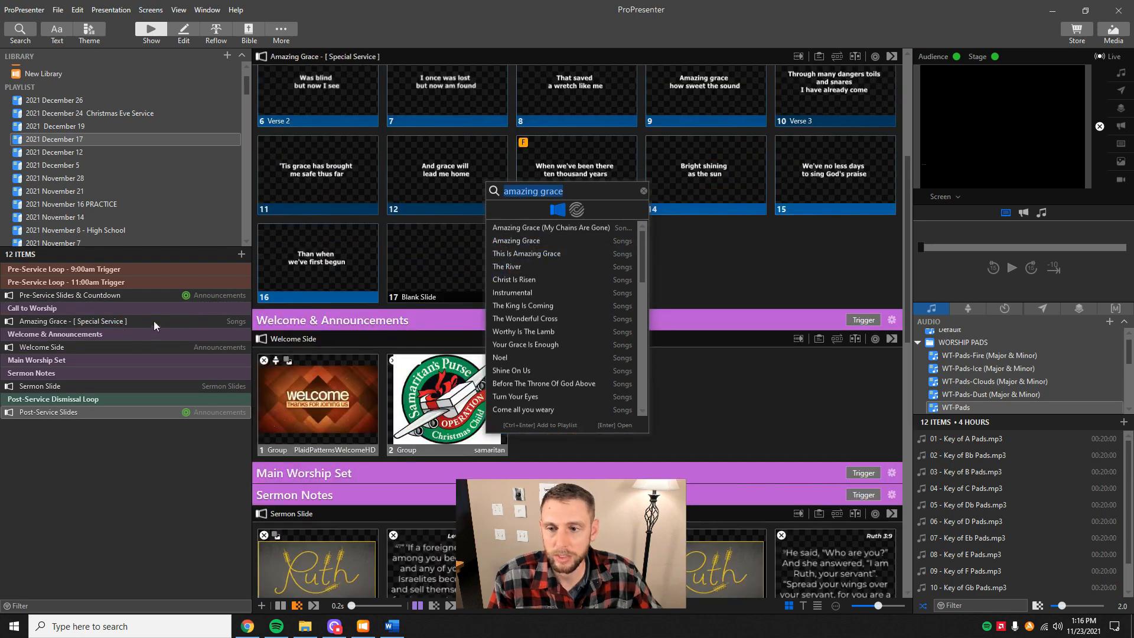
{"action": "left_click", "coordinate": [156, 326]}
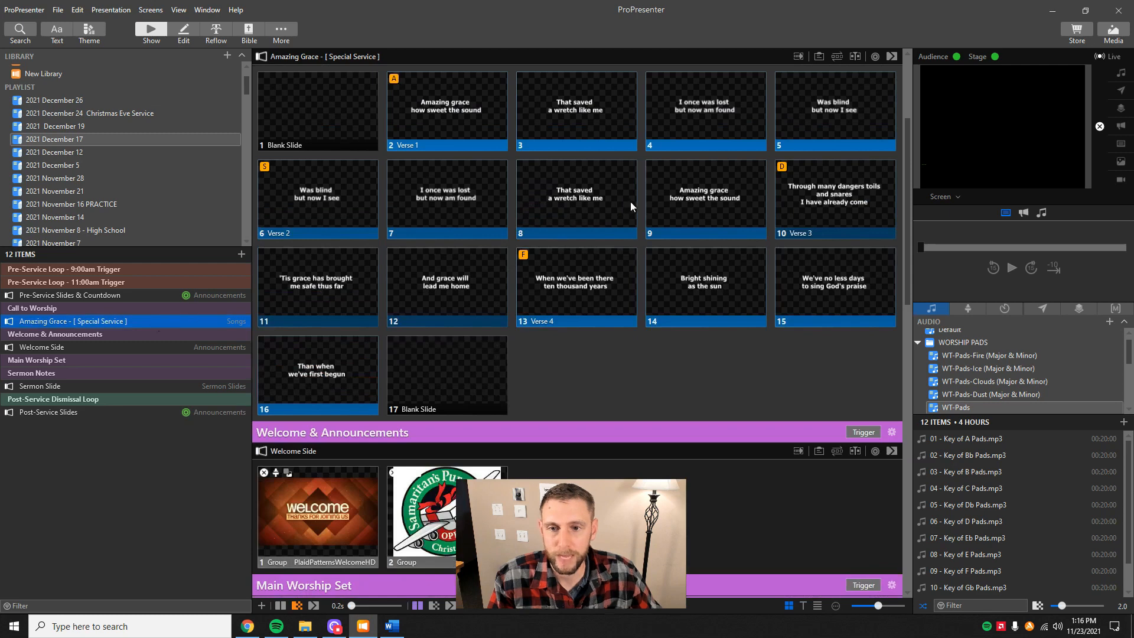
{"action": "scroll", "coordinate": [503, 236], "scroll_direction": "up", "scroll_amount": 3}
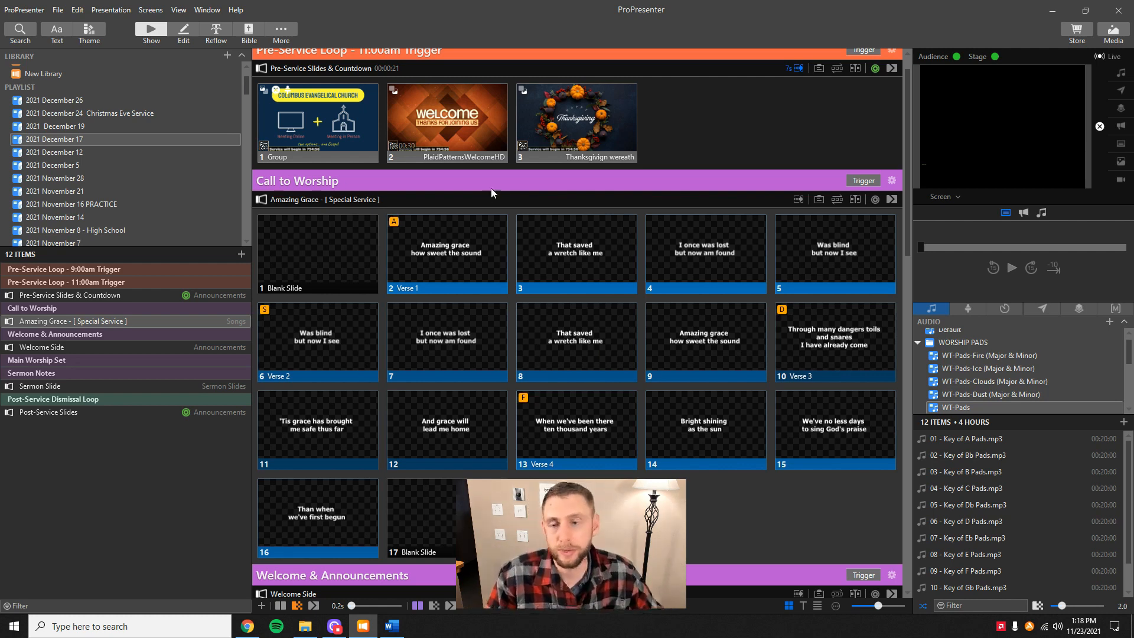
- Search the local library, instead of the online song source, for "glory to glory" and look through the results
{"action": "left_click", "coordinate": [96, 415]}
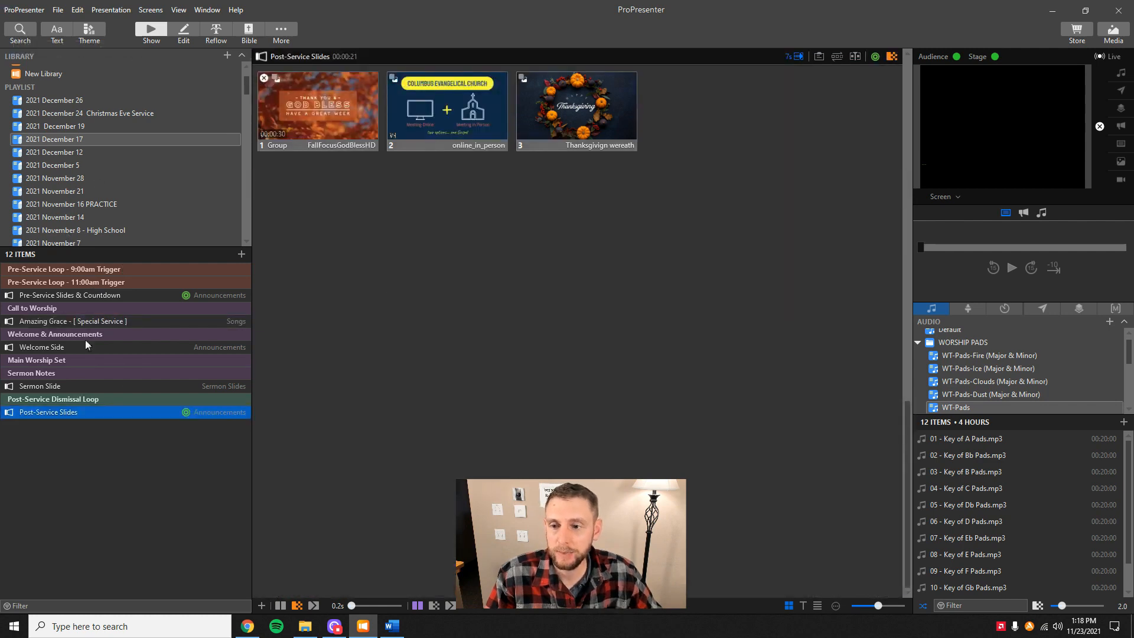
{"action": "left_click", "coordinate": [175, 323]}
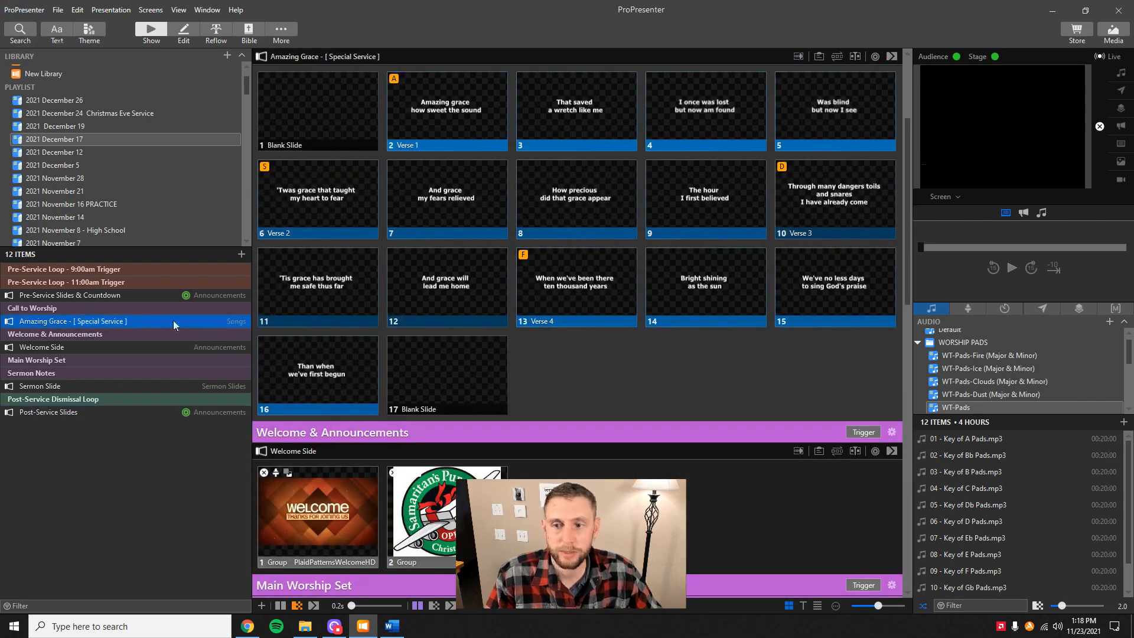
{"action": "left_click", "coordinate": [30, 36]}
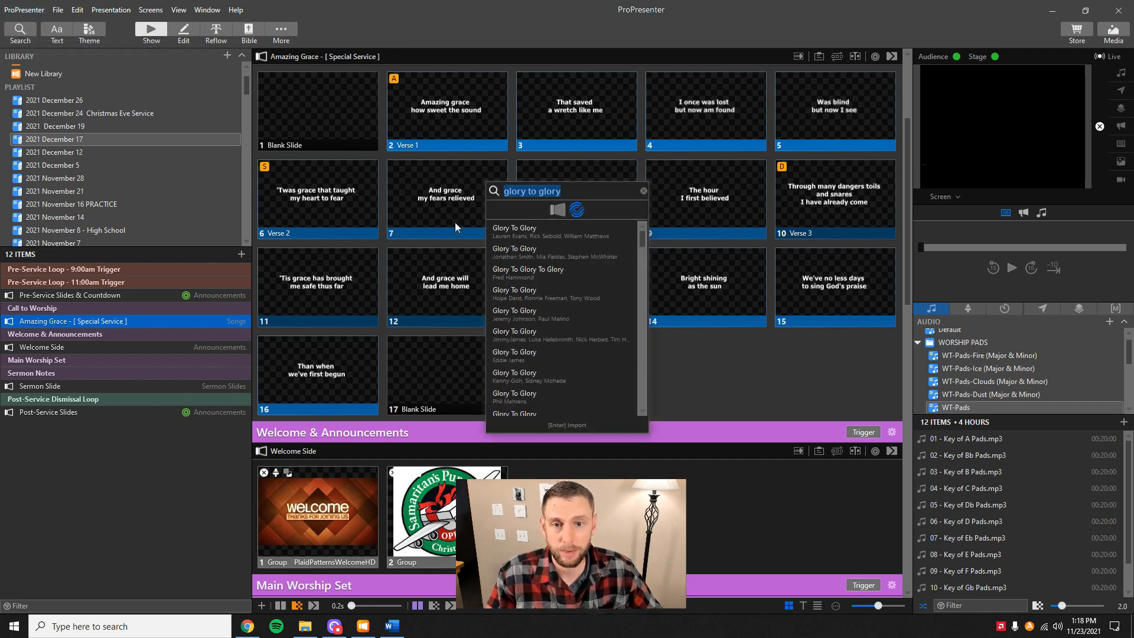
{"action": "left_click", "coordinate": [557, 210]}
{"action": "double_click", "coordinate": [559, 191]}
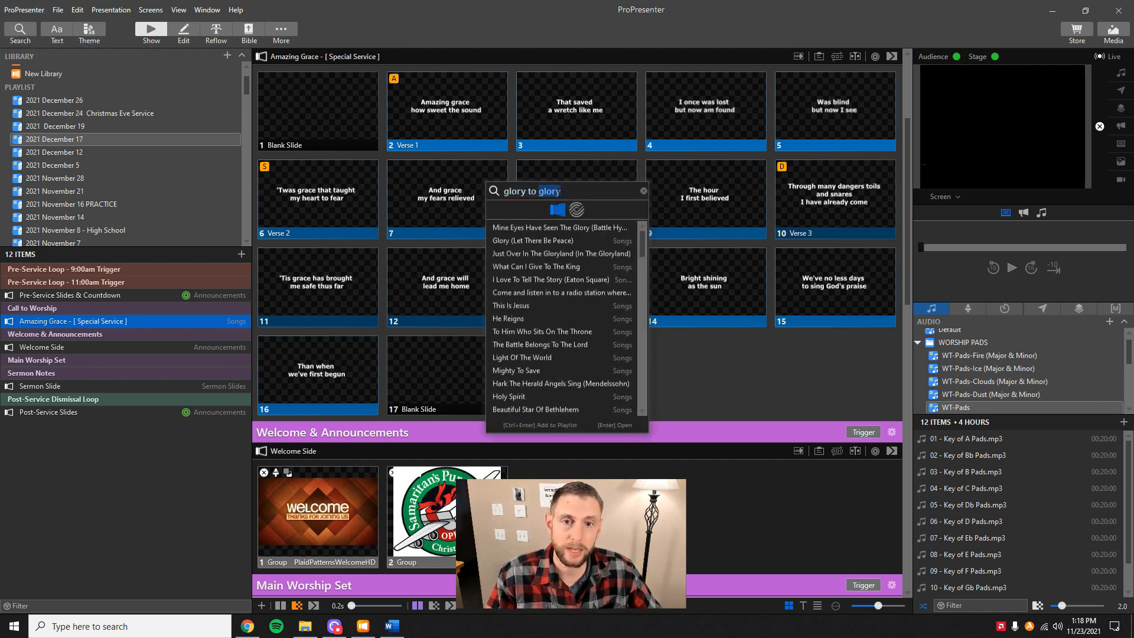
{"action": "left_click_drag", "start_coordinate": [580, 193], "coordinate": [491, 197]}
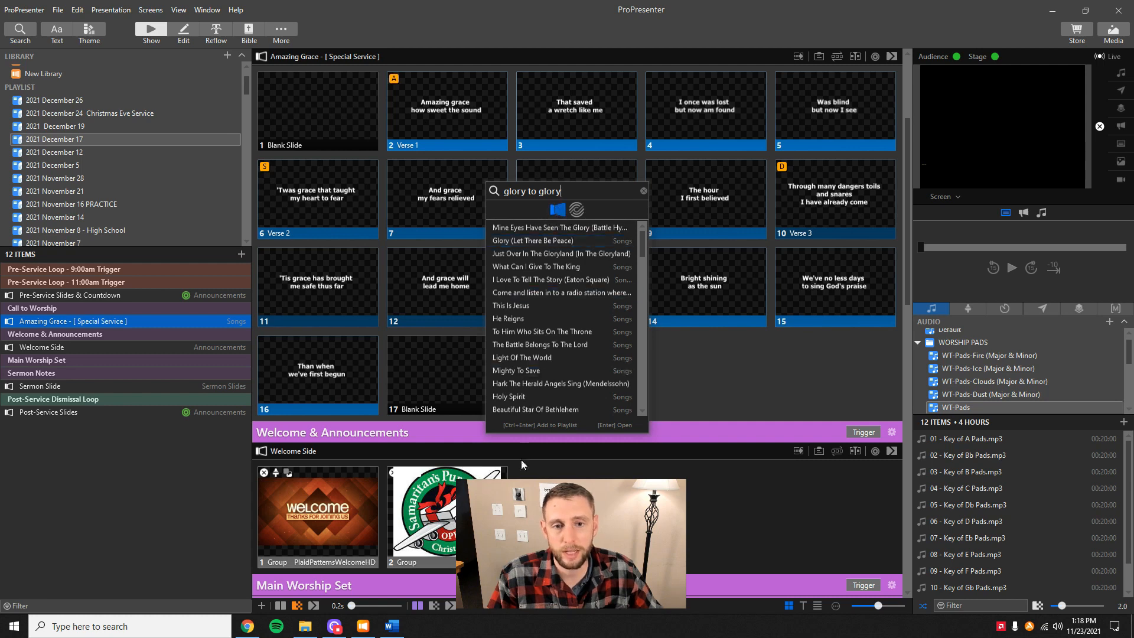
{"action": "scroll", "coordinate": [517, 357], "scroll_direction": "down", "scroll_amount": 5}
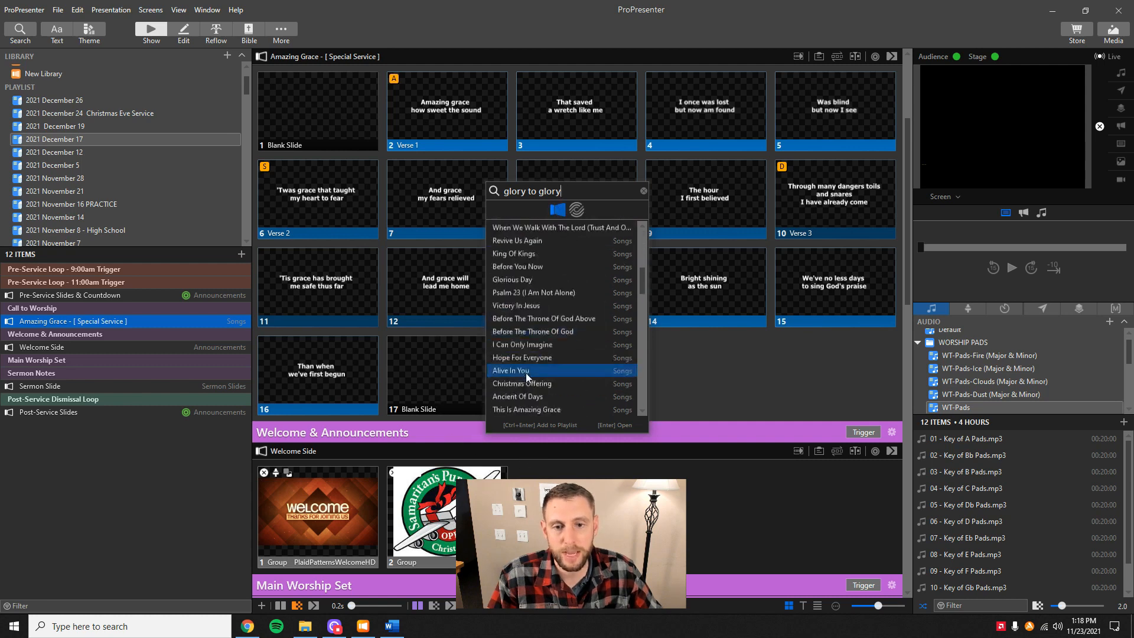
{"action": "scroll", "coordinate": [544, 321], "scroll_direction": "up", "scroll_amount": 4}
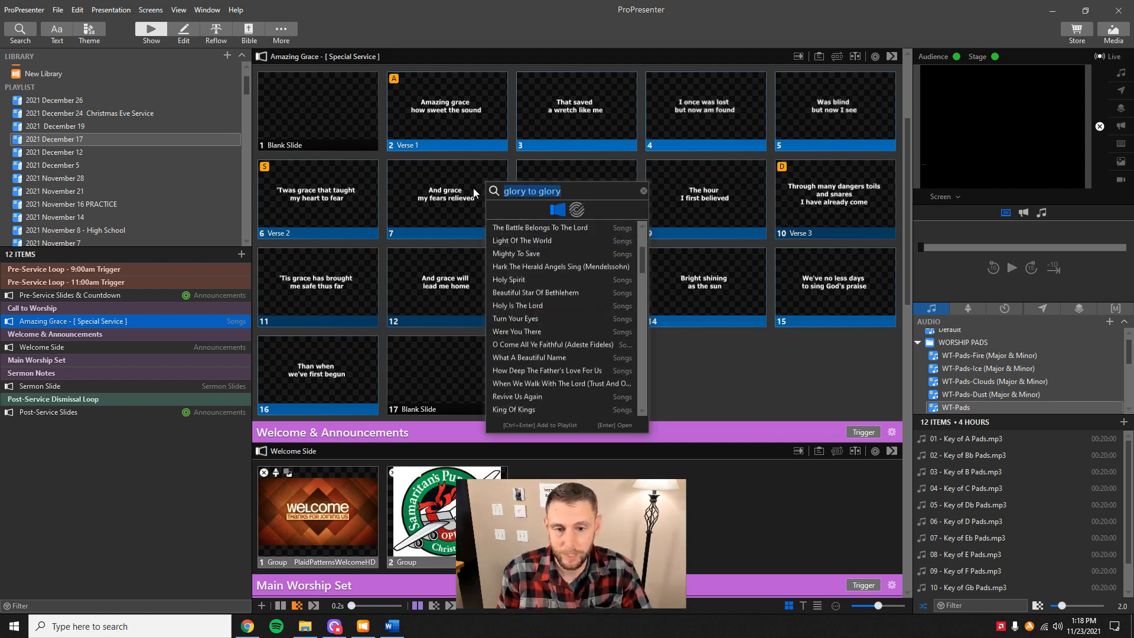
- Search the local library for "holy spirit" and clear the search
{"action": "type", "text": "holy spirit"}
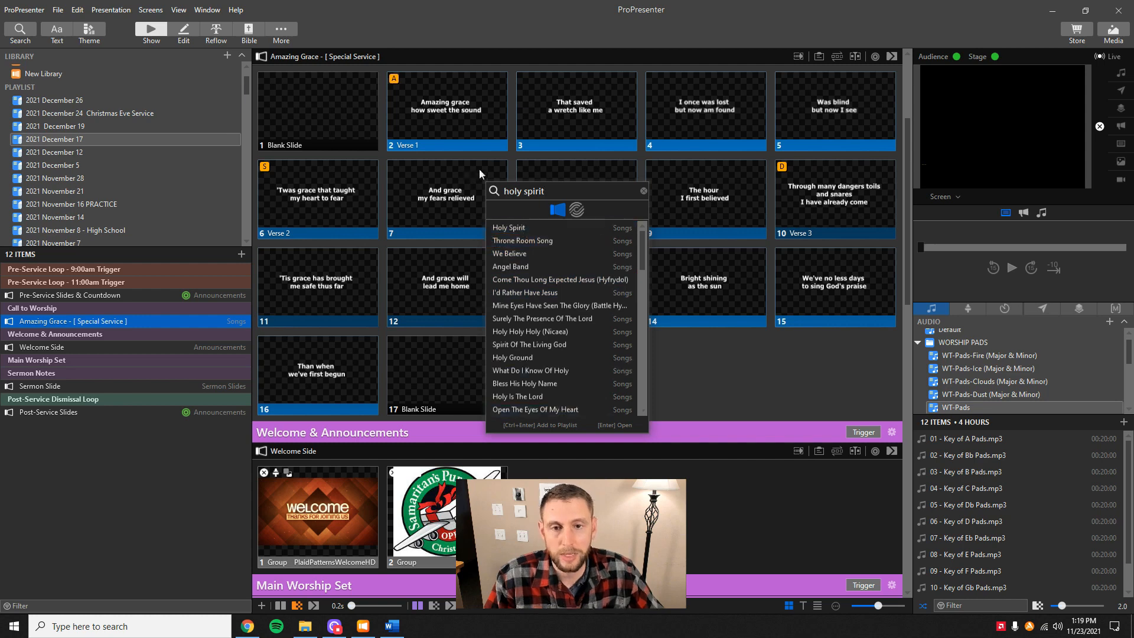
{"action": "left_click_drag", "start_coordinate": [544, 191], "coordinate": [474, 193]}
{"action": "key", "text": "BackSpace"}
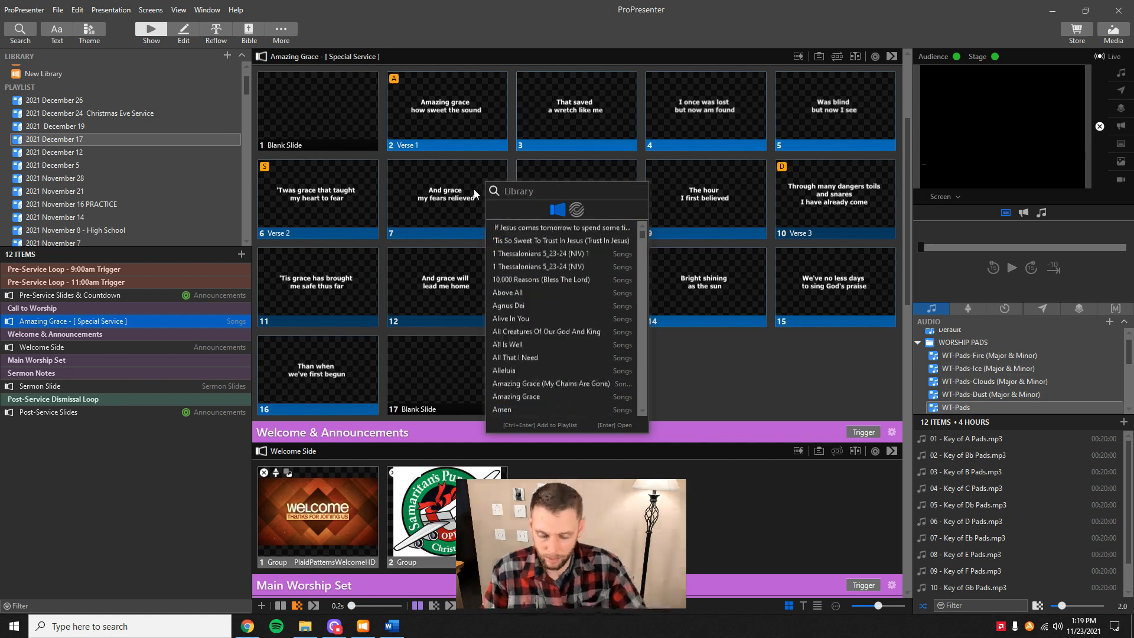
- Search for "glory to glory" in the library and in the online song source, and preview the second online result's lyrics
{"action": "type", "text": "glory to g"}
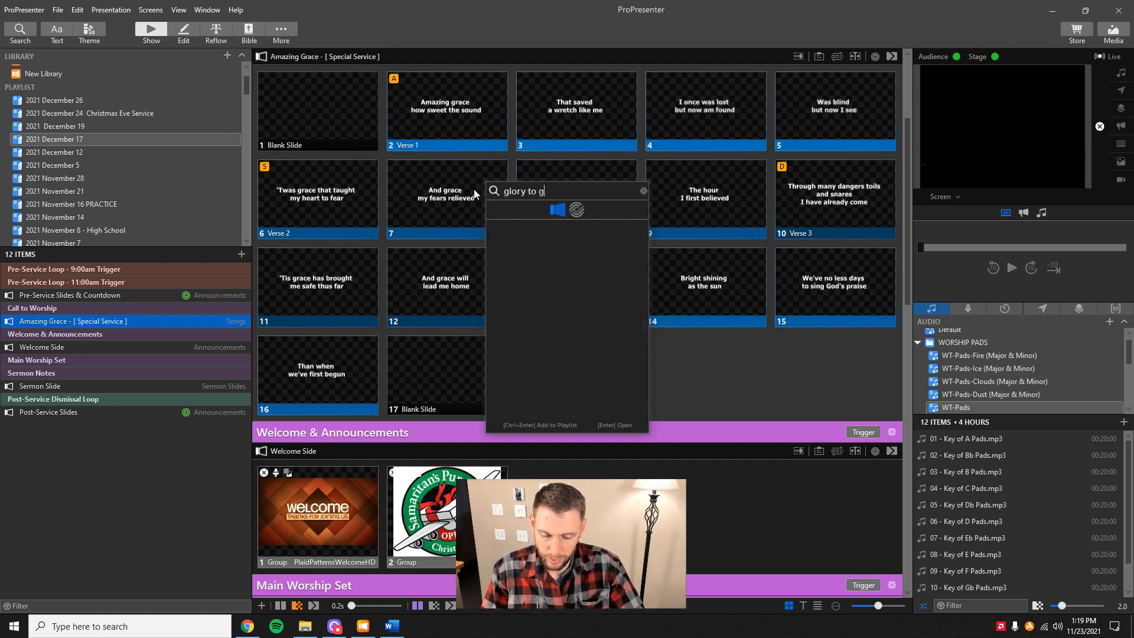
{"action": "type", "text": "lory"}
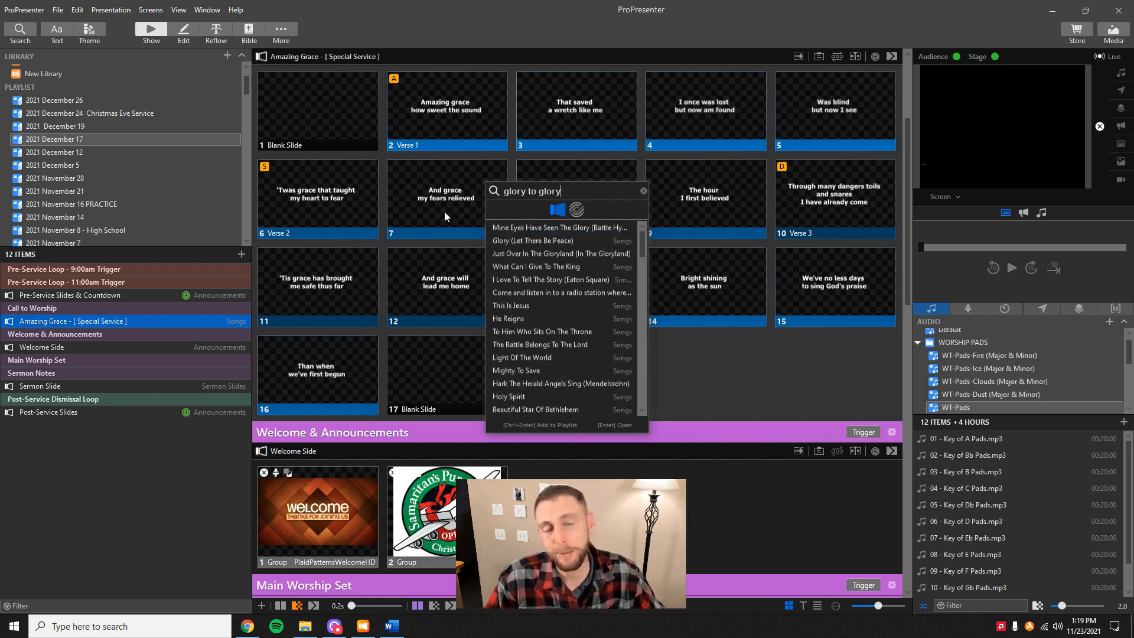
{"action": "left_click", "coordinate": [587, 209]}
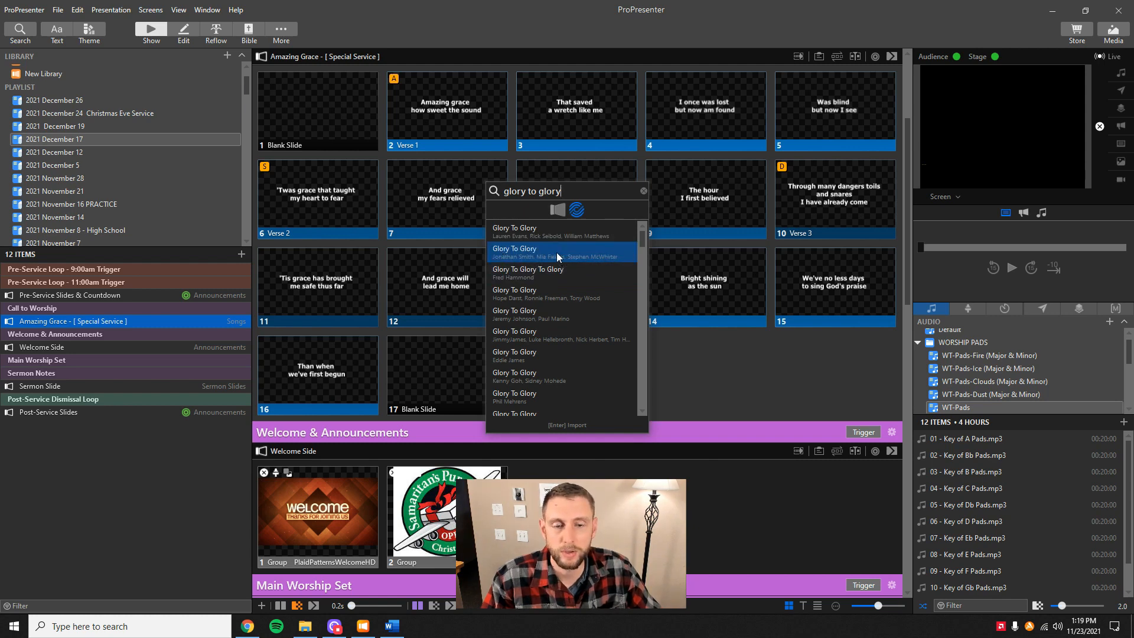
{"action": "mouse_move", "coordinate": [556, 252]}
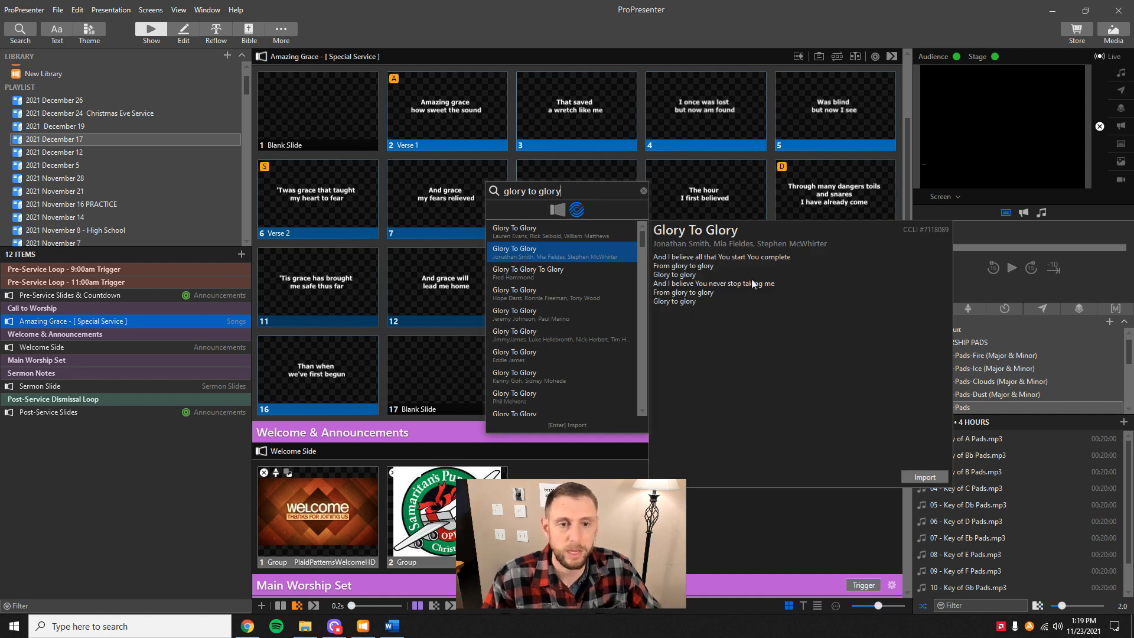
- Import the previewed Glory To Glory song into the Songs library, reviewing its slide breaks in the Reflow Editor before importing
{"action": "left_click", "coordinate": [922, 476]}
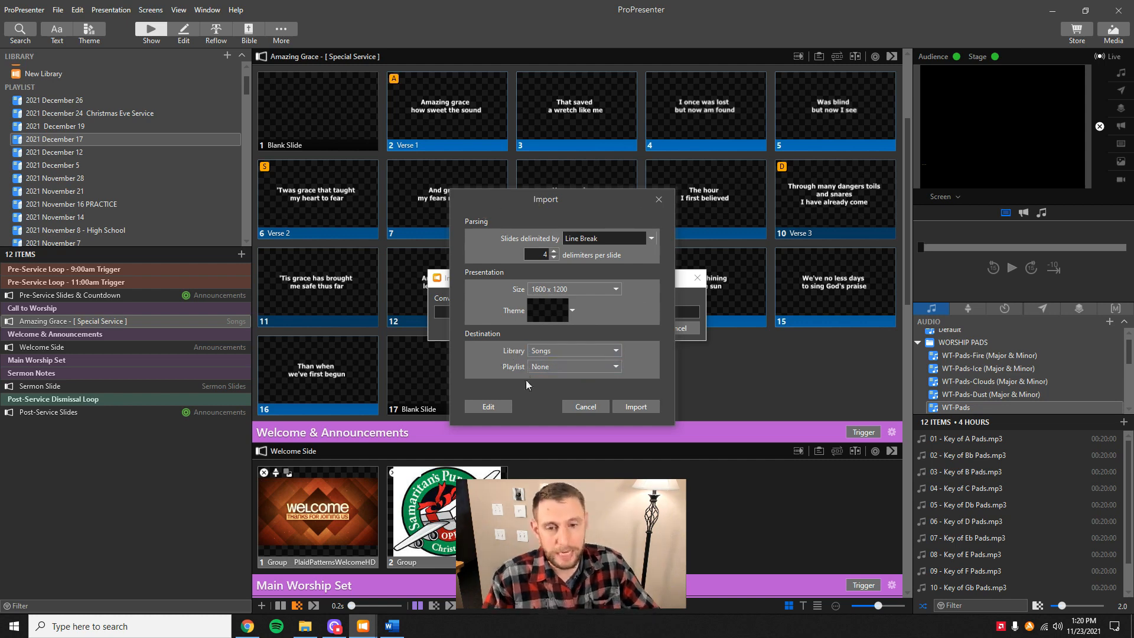
{"action": "left_click", "coordinate": [489, 406]}
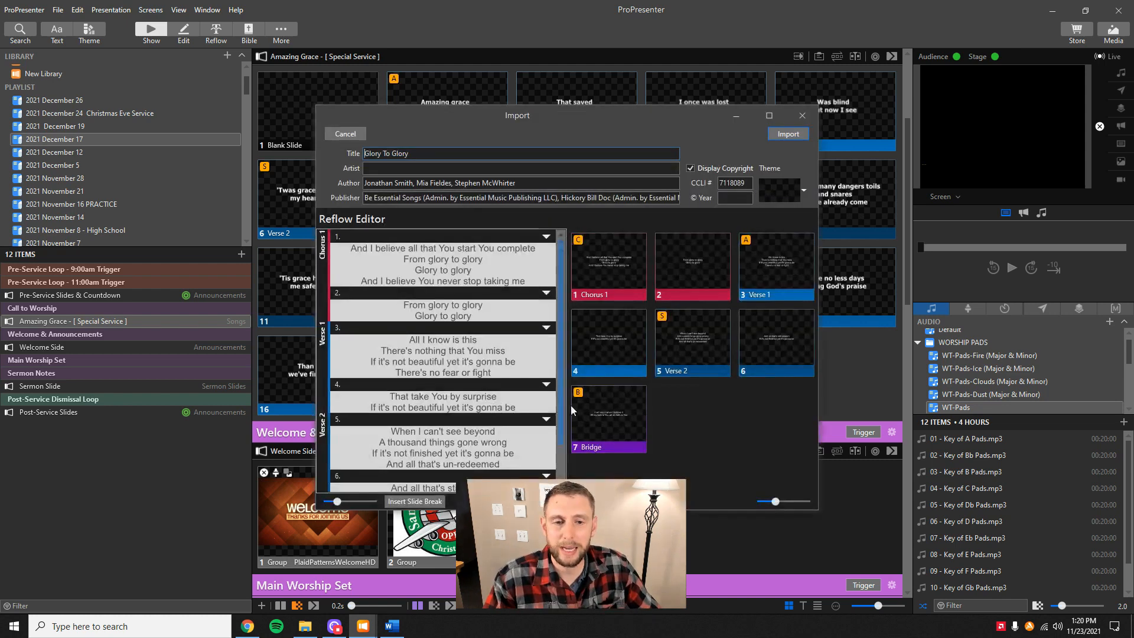
{"action": "scroll", "coordinate": [436, 299], "scroll_direction": "down", "scroll_amount": 2}
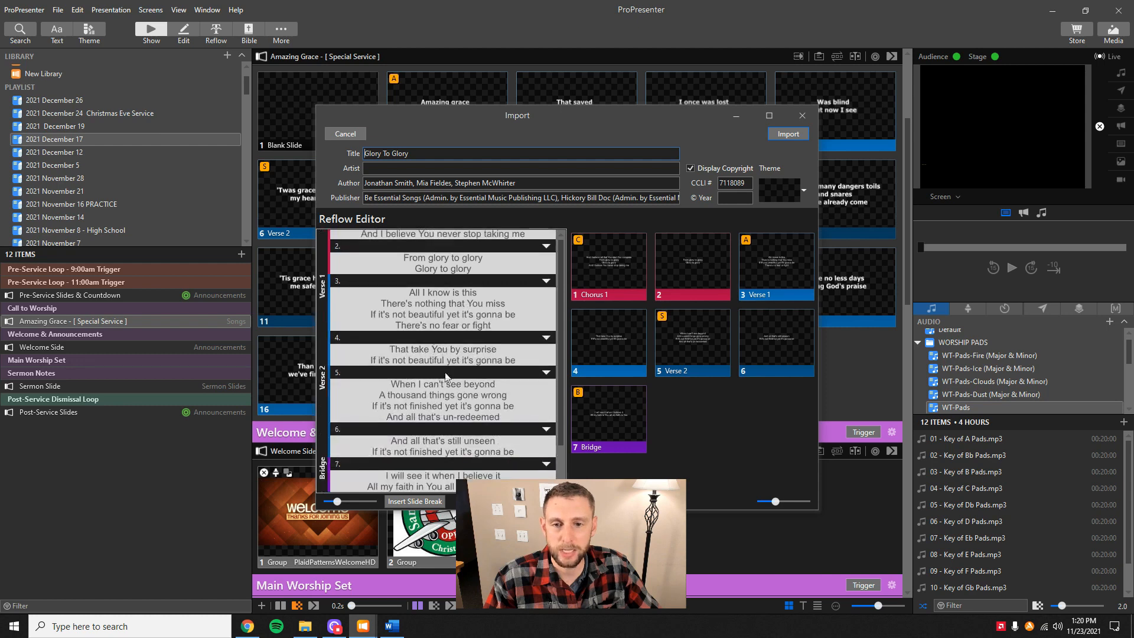
{"action": "scroll", "coordinate": [446, 376], "scroll_direction": "up", "scroll_amount": 2}
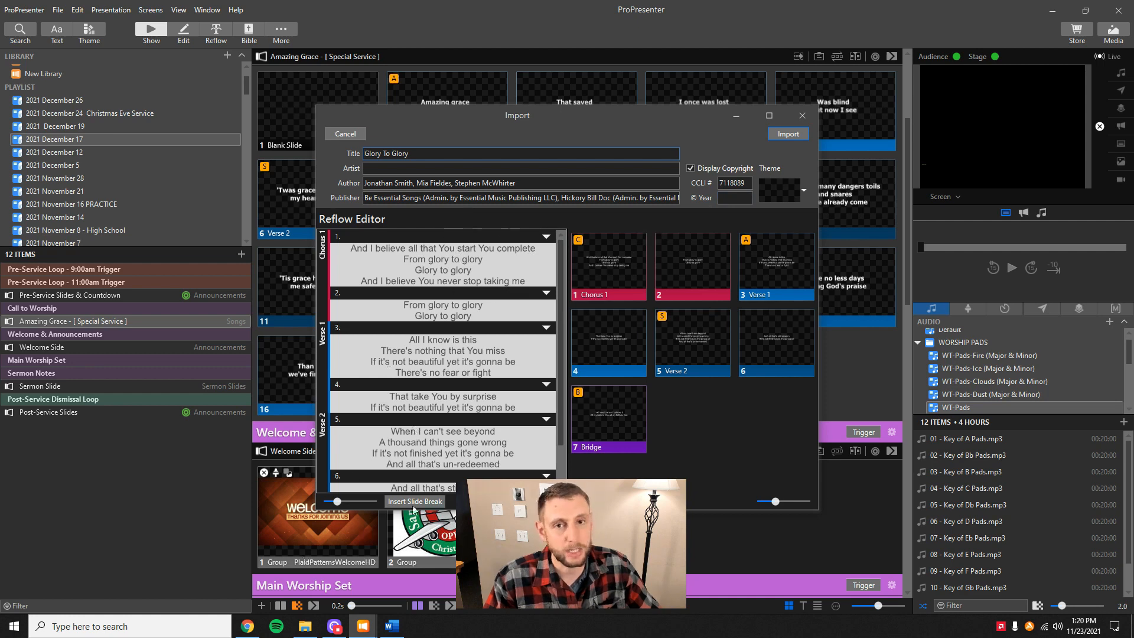
{"action": "left_click", "coordinate": [789, 133]}
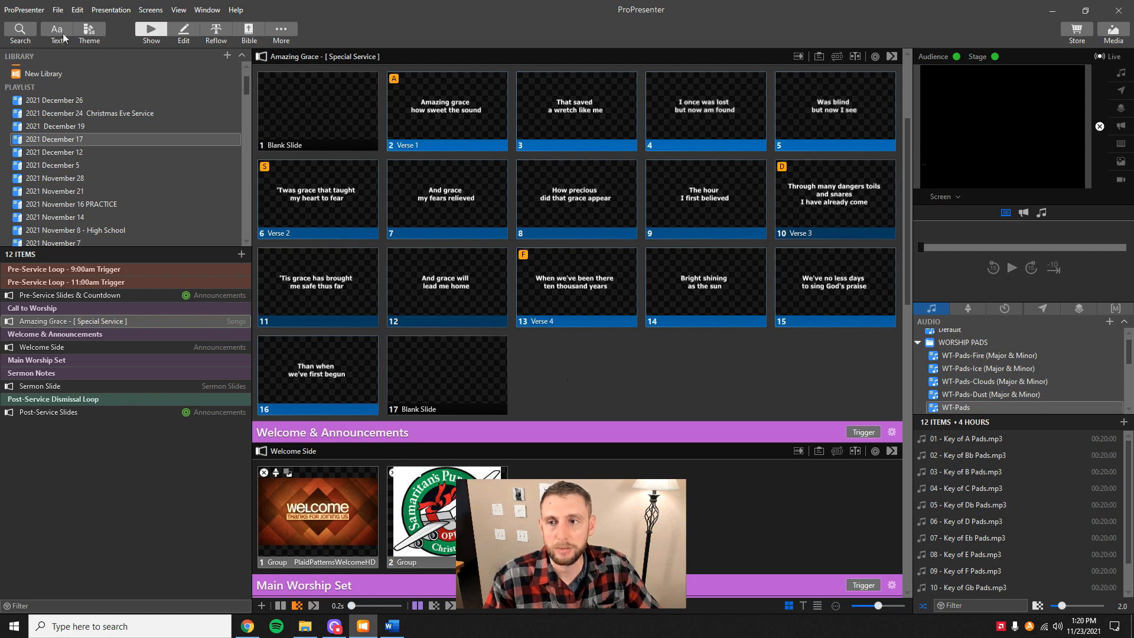
- Find the imported Glory To Glory in the local library and add it directly below Amazing Grace in the playlist
{"action": "left_click", "coordinate": [20, 32]}
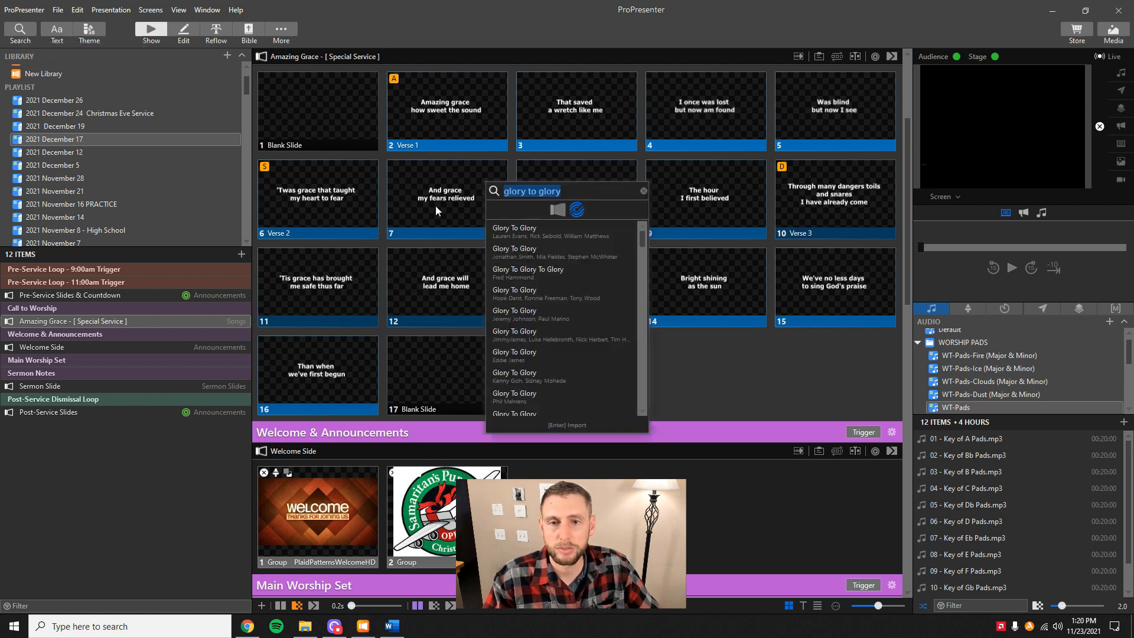
{"action": "left_click", "coordinate": [562, 210]}
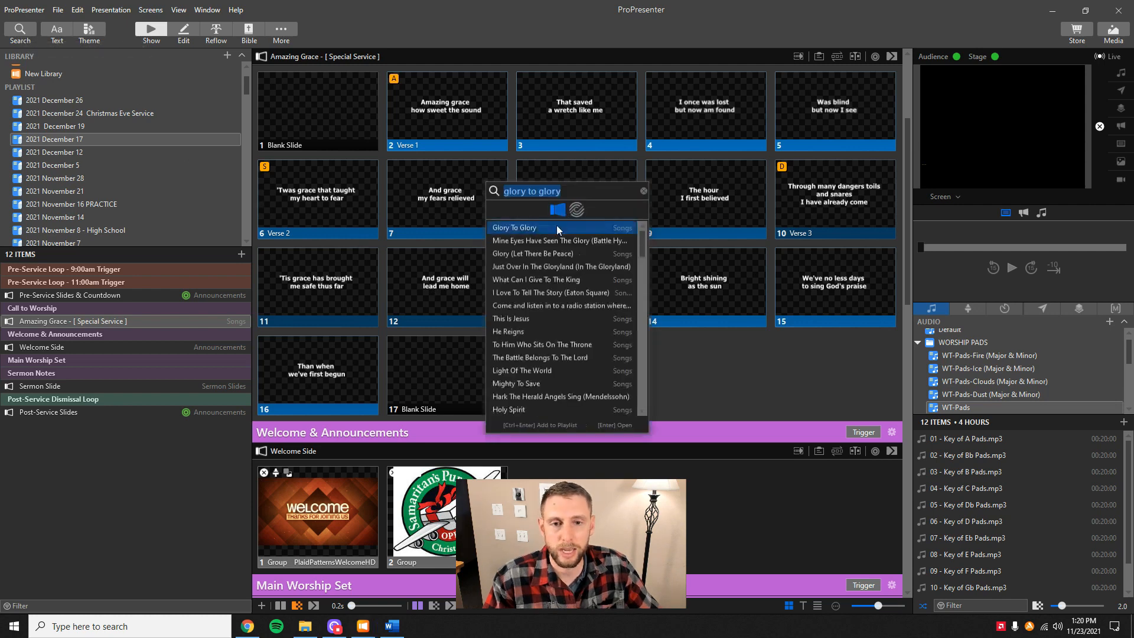
{"action": "left_click", "coordinate": [582, 213]}
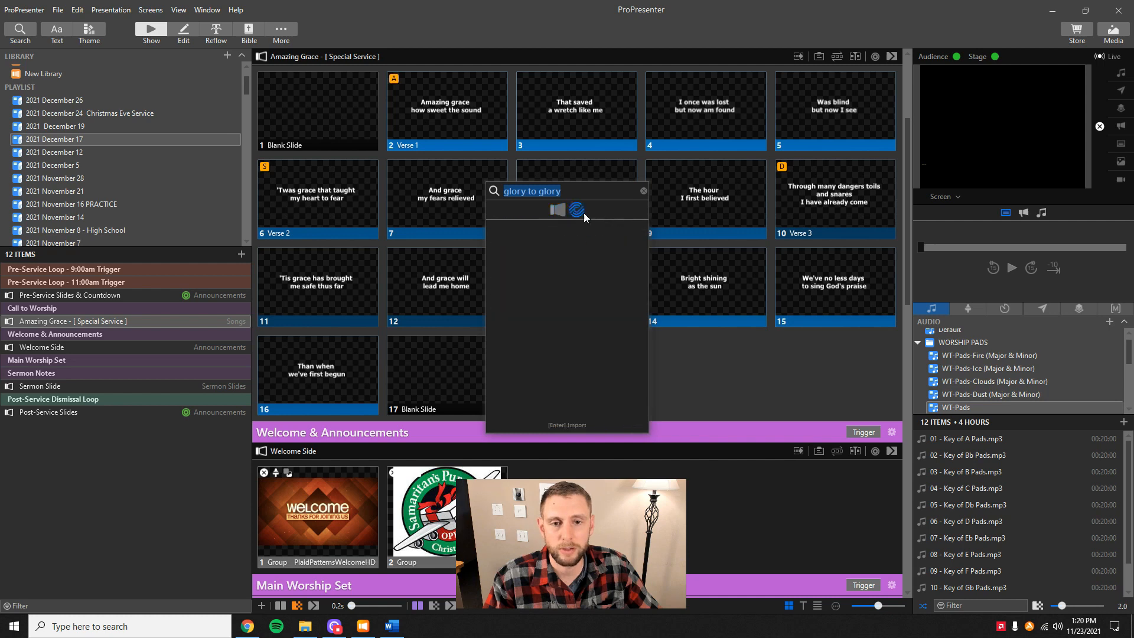
{"action": "left_click", "coordinate": [554, 211]}
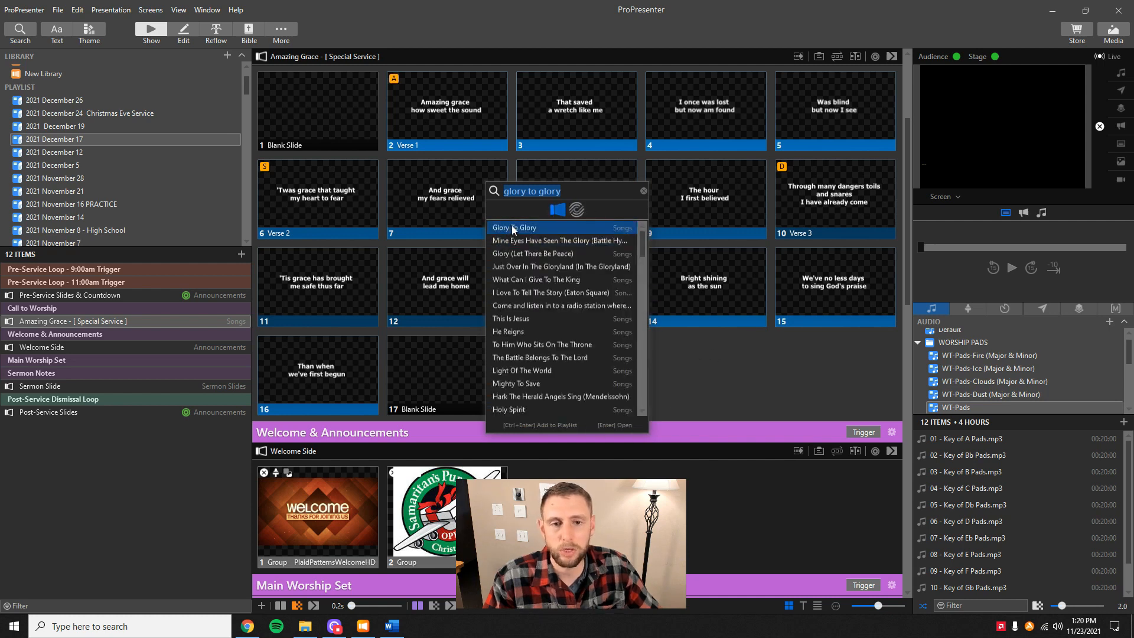
{"action": "left_click_drag", "start_coordinate": [522, 228], "coordinate": [167, 331]}
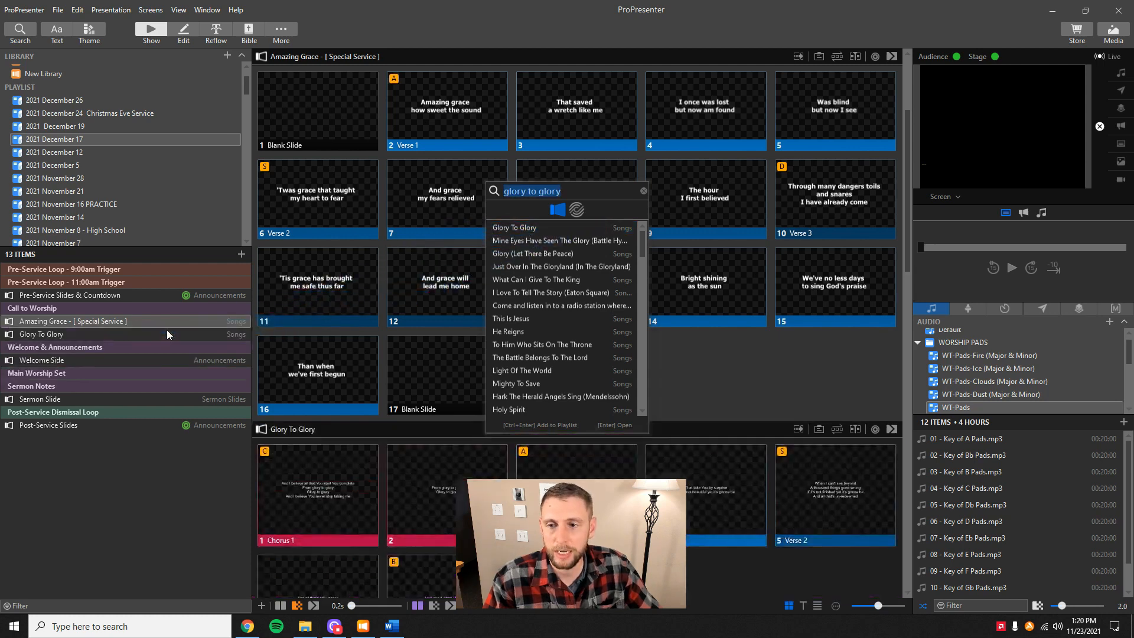
{"action": "left_click", "coordinate": [156, 334]}
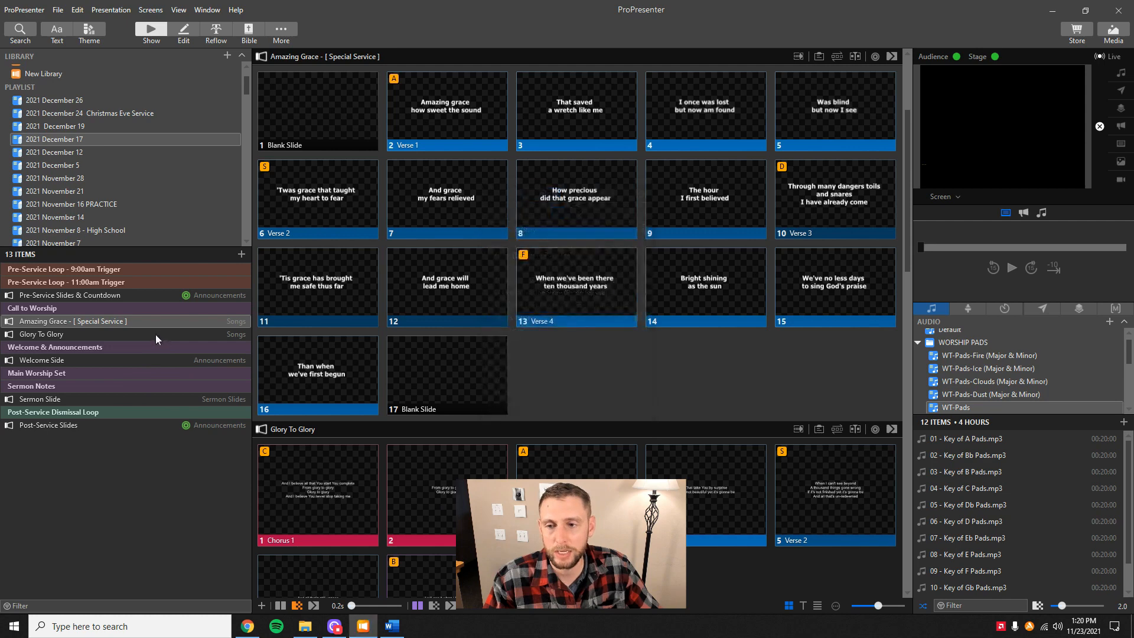
- Apply the White Text theme to all slides of Glory To Glory
{"action": "scroll", "coordinate": [585, 263], "scroll_direction": "up", "scroll_amount": 5}
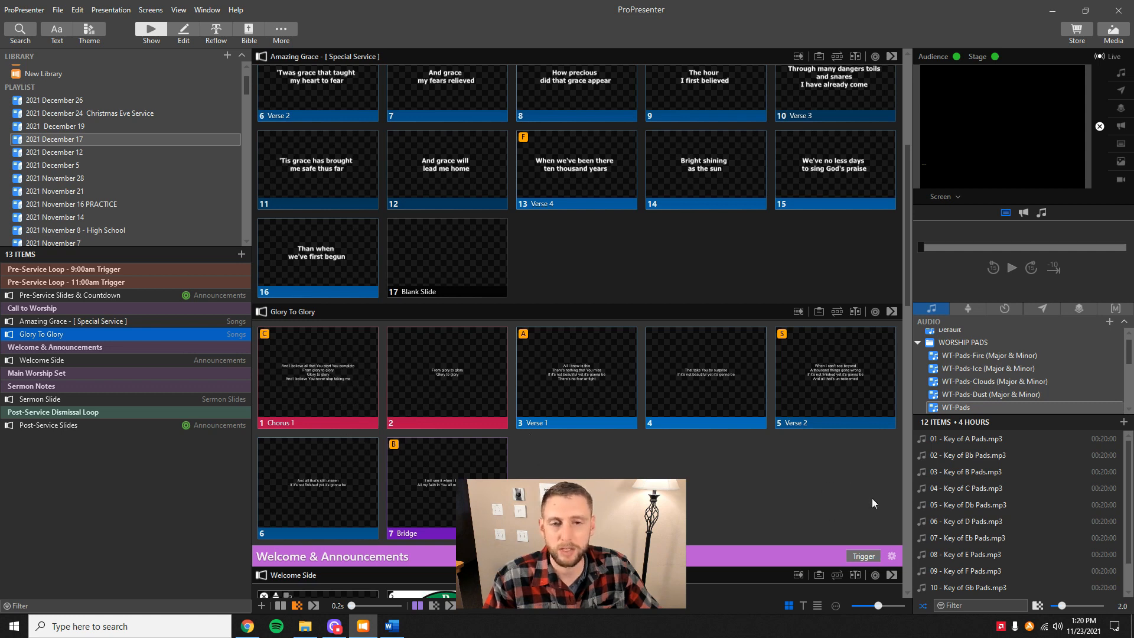
{"action": "left_click_drag", "start_coordinate": [883, 509], "coordinate": [179, 365]}
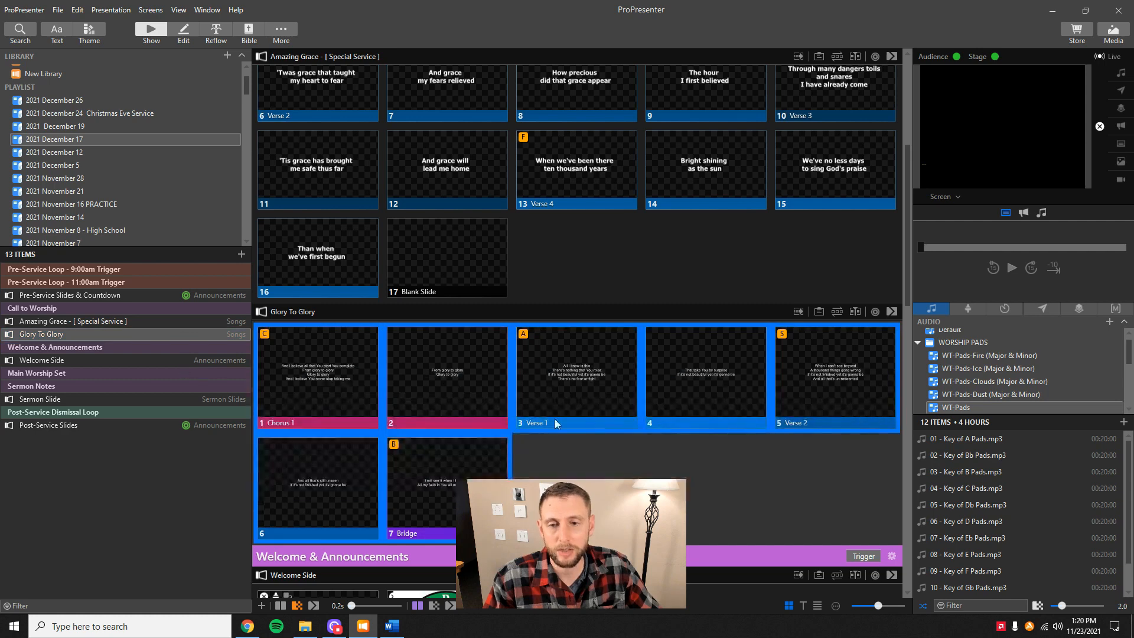
{"action": "right_click", "coordinate": [303, 357]}
{"action": "mouse_move", "coordinate": [367, 420]}
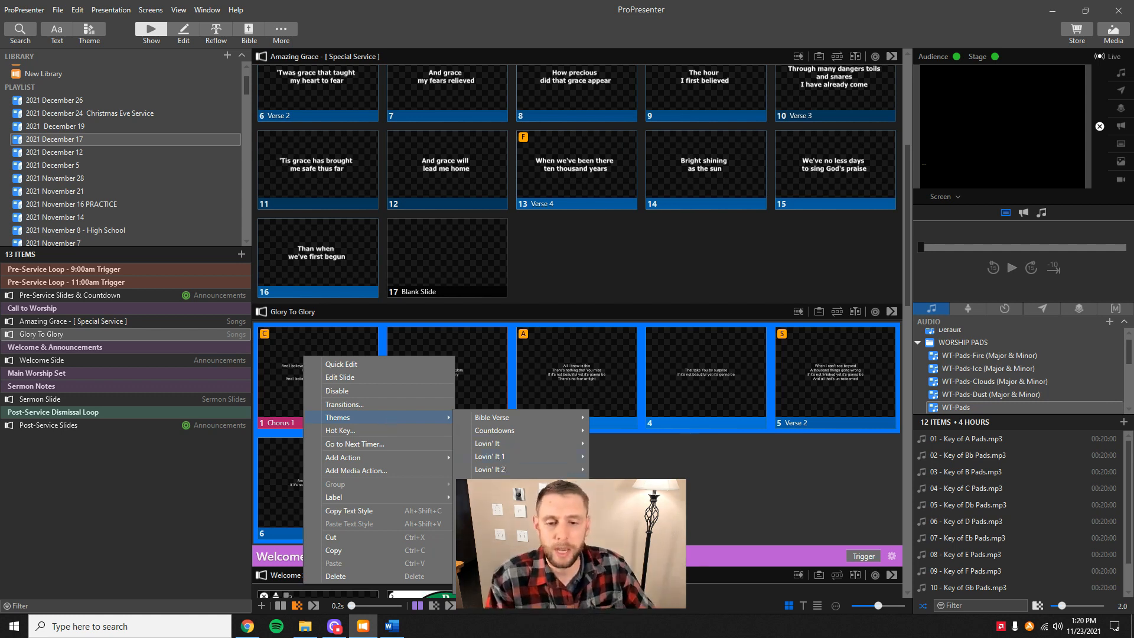
{"action": "mouse_move", "coordinate": [520, 531]}
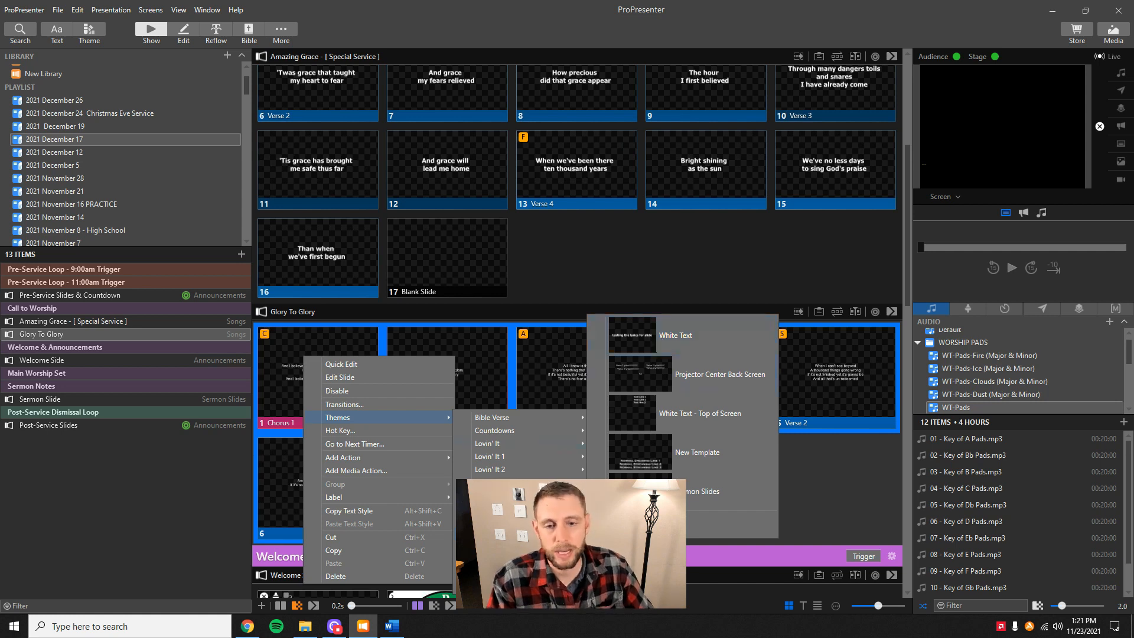
{"action": "mouse_move", "coordinate": [519, 495]}
{"action": "mouse_move", "coordinate": [640, 494]}
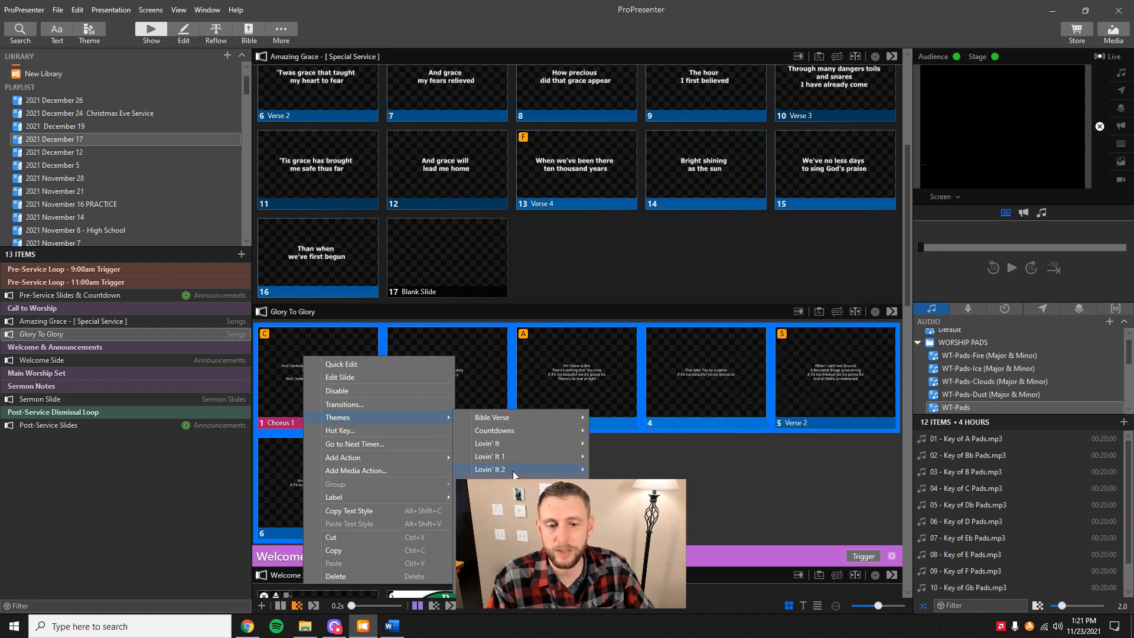
{"action": "mouse_move", "coordinate": [514, 470]}
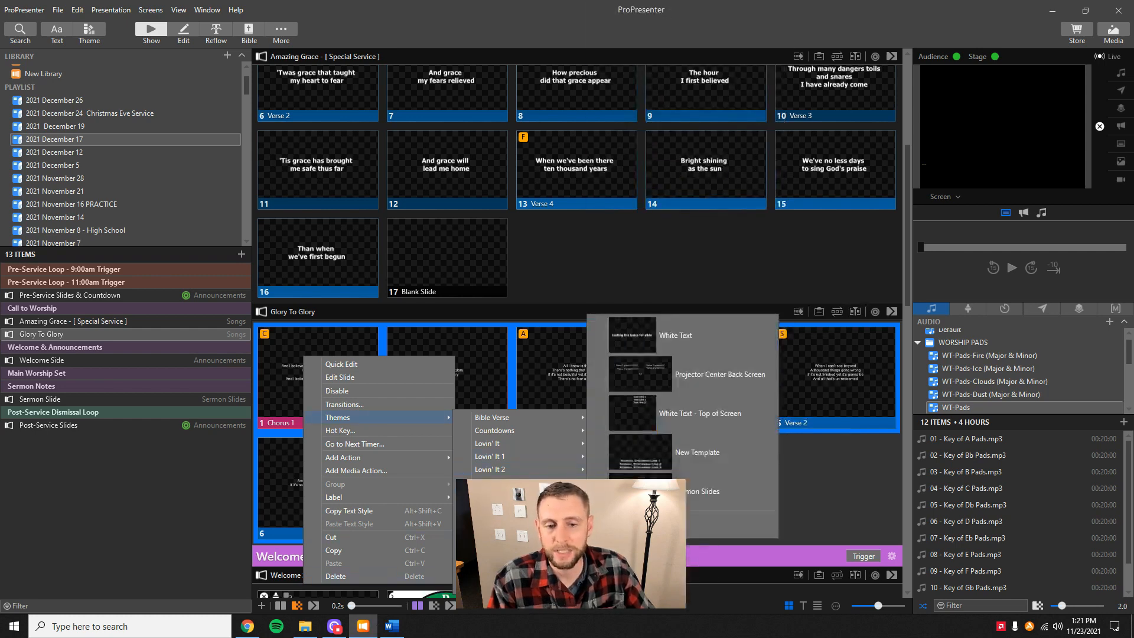
{"action": "left_click", "coordinate": [679, 335]}
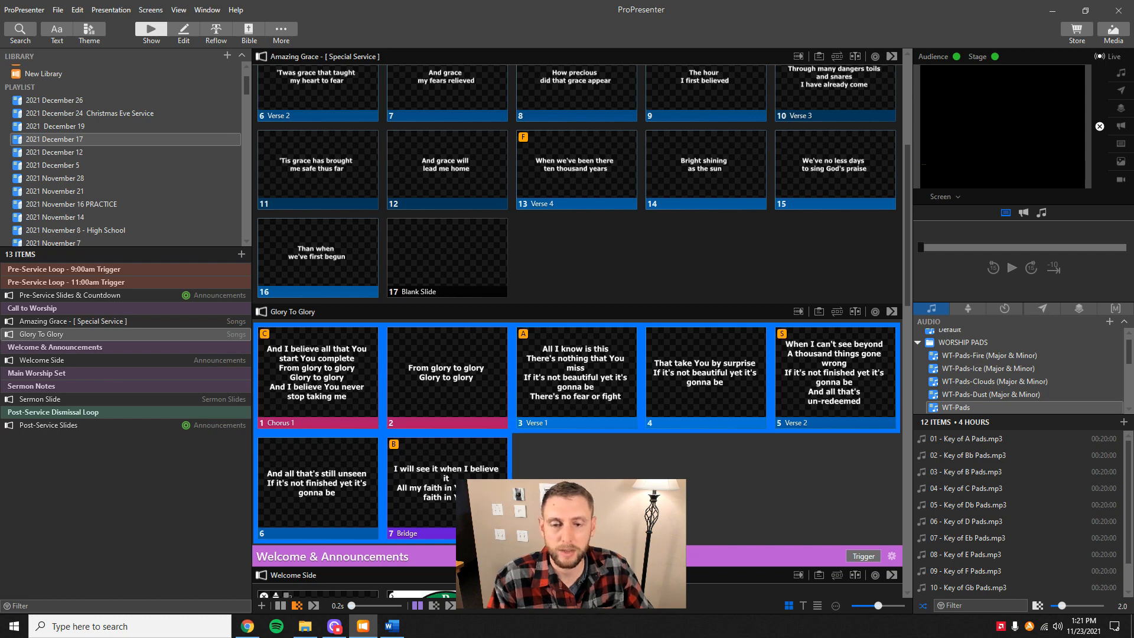
{"action": "key", "text": "Escape"}
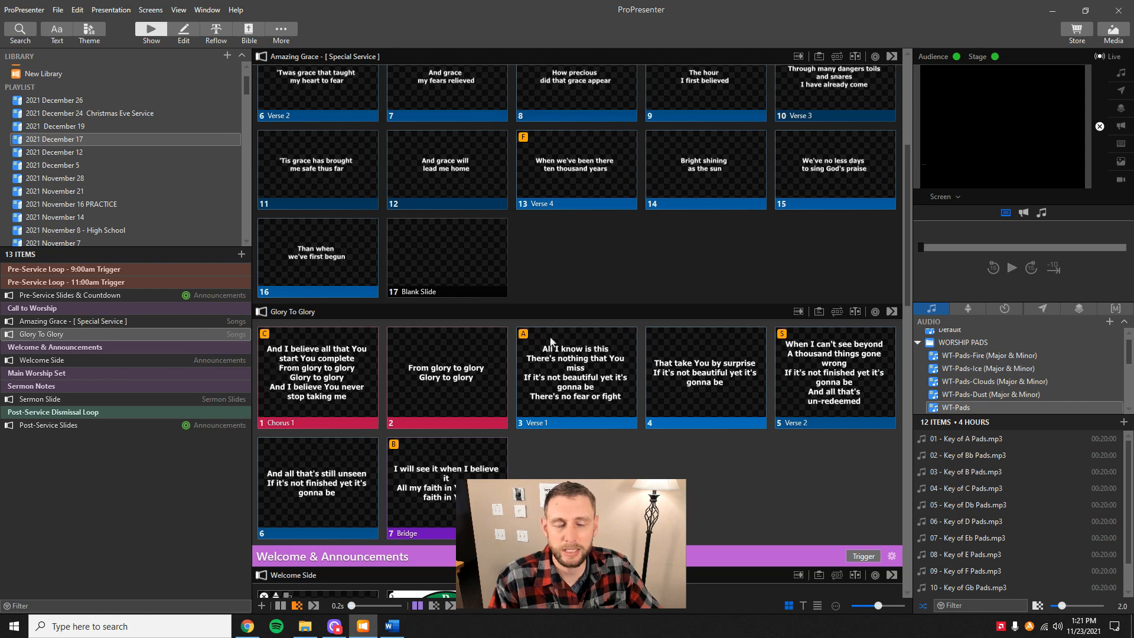
- Try a Quick Edit of the first Chorus 1 slide of Glory To Glory by adding test letters after "Glory to glory" and removing them
{"action": "scroll", "coordinate": [507, 194], "scroll_direction": "up", "scroll_amount": 2}
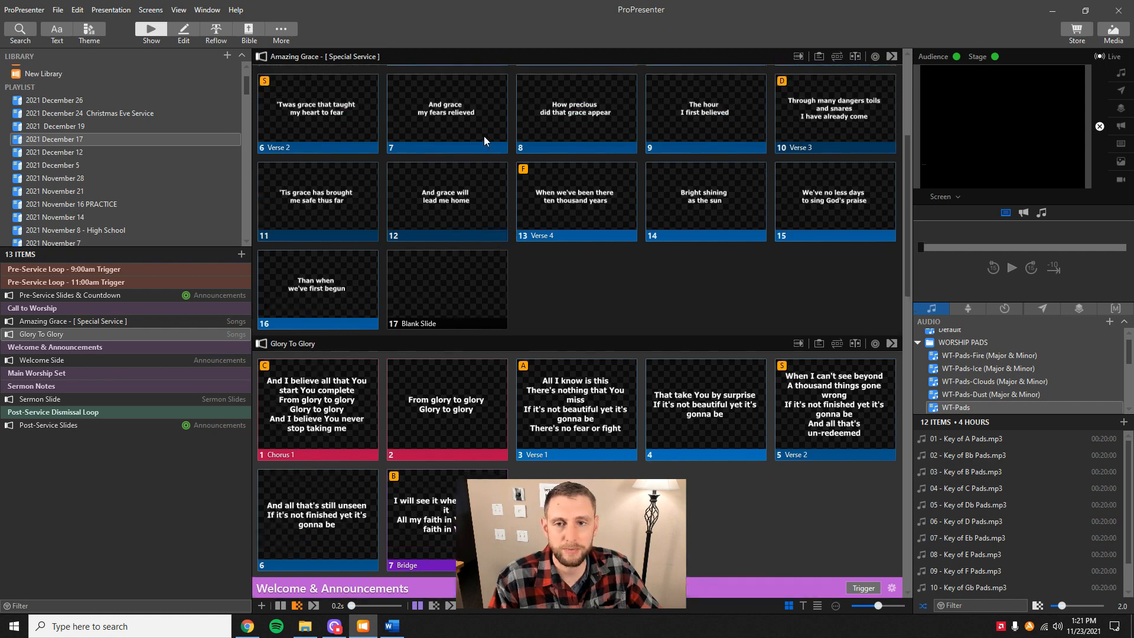
{"action": "scroll", "coordinate": [666, 377], "scroll_direction": "down", "scroll_amount": 2}
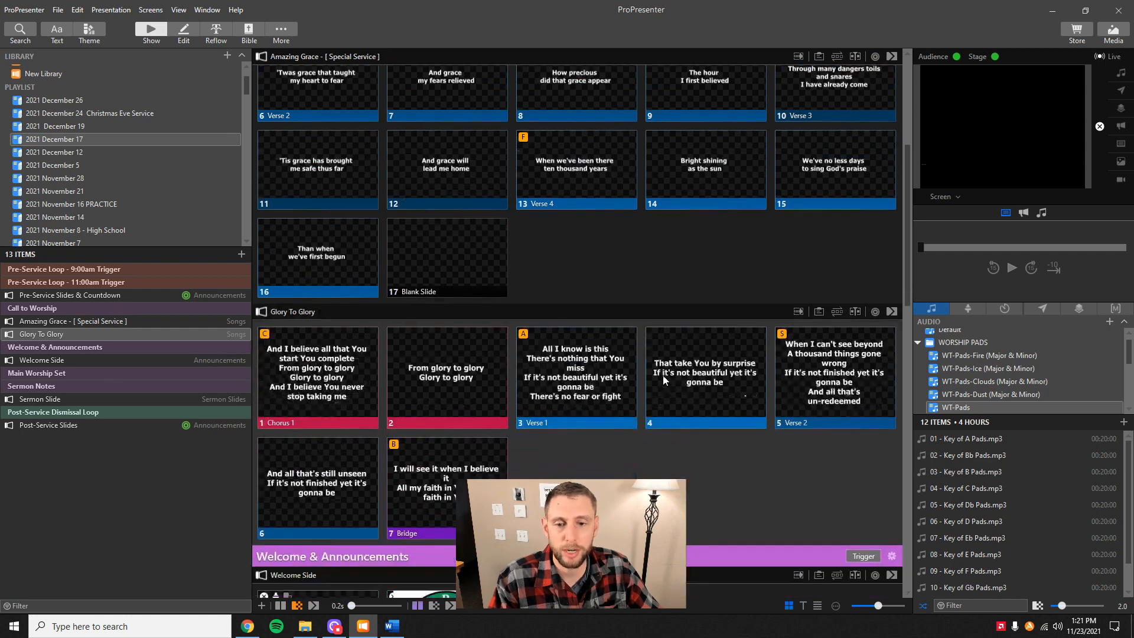
{"action": "right_click", "coordinate": [342, 378]}
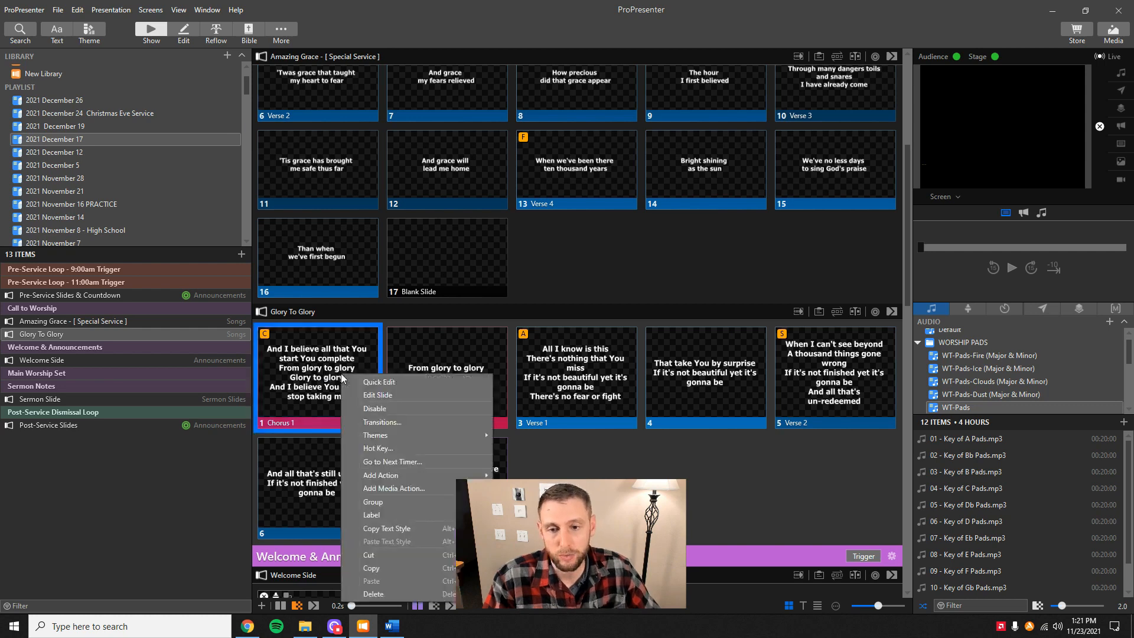
{"action": "left_click", "coordinate": [392, 381]}
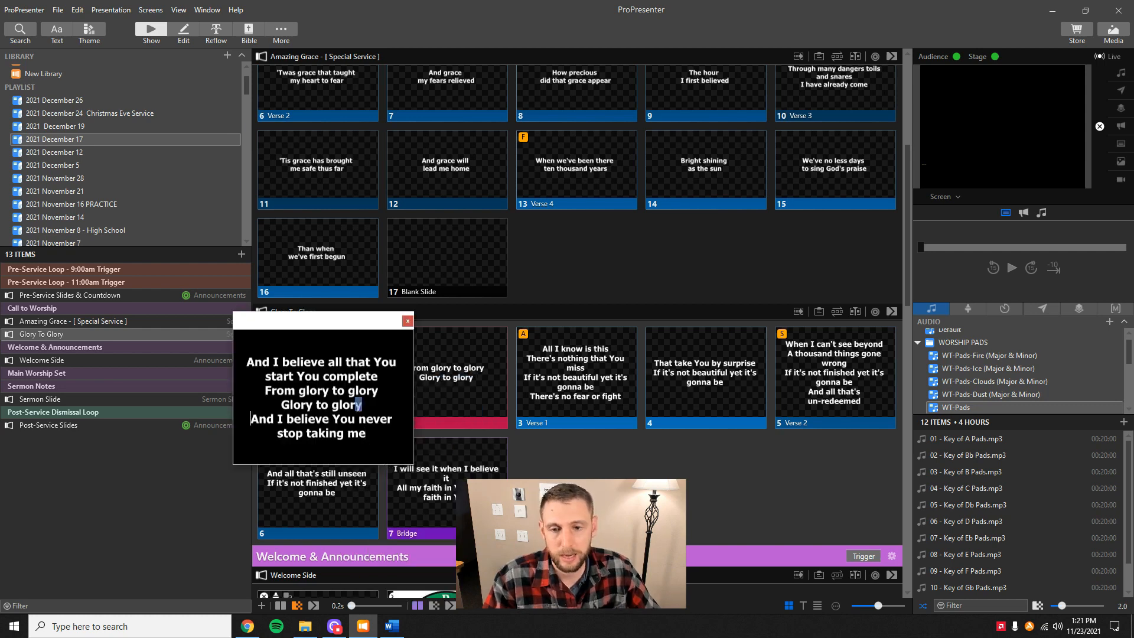
{"action": "left_click", "coordinate": [361, 405]}
{"action": "type", "text": "thrth"}
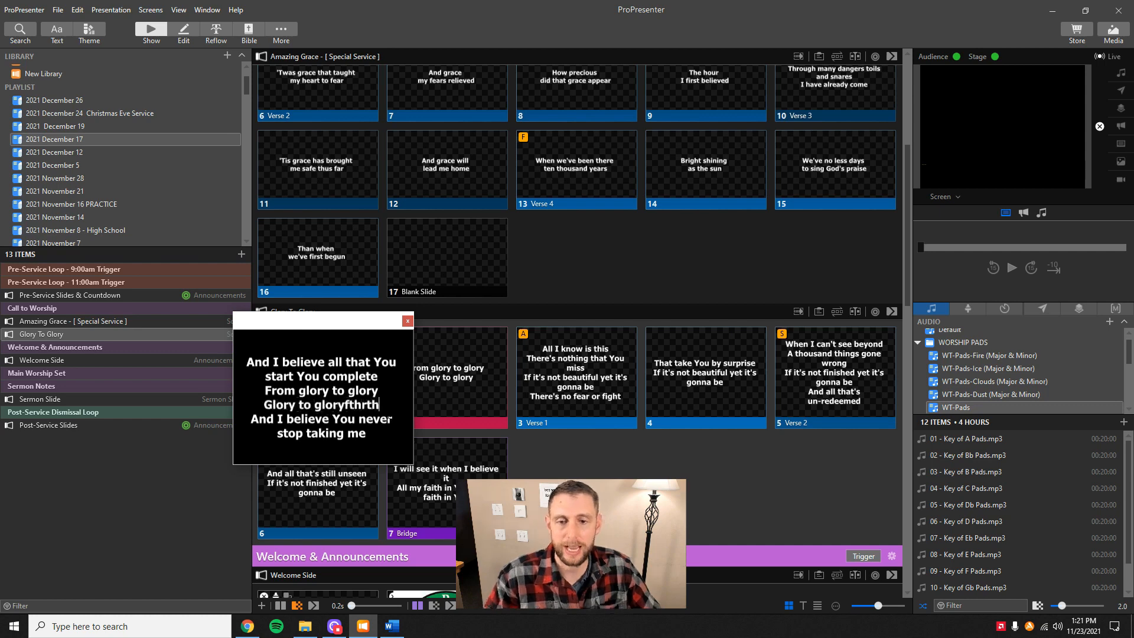
{"action": "key", "text": "BackSpace"}
{"action": "key", "text": "BackSpace"}
{"action": "key", "text": "BackSpace"}
{"action": "key", "text": "BackSpace"}
{"action": "key", "text": "BackSpace"}
{"action": "key", "text": "BackSpace"}
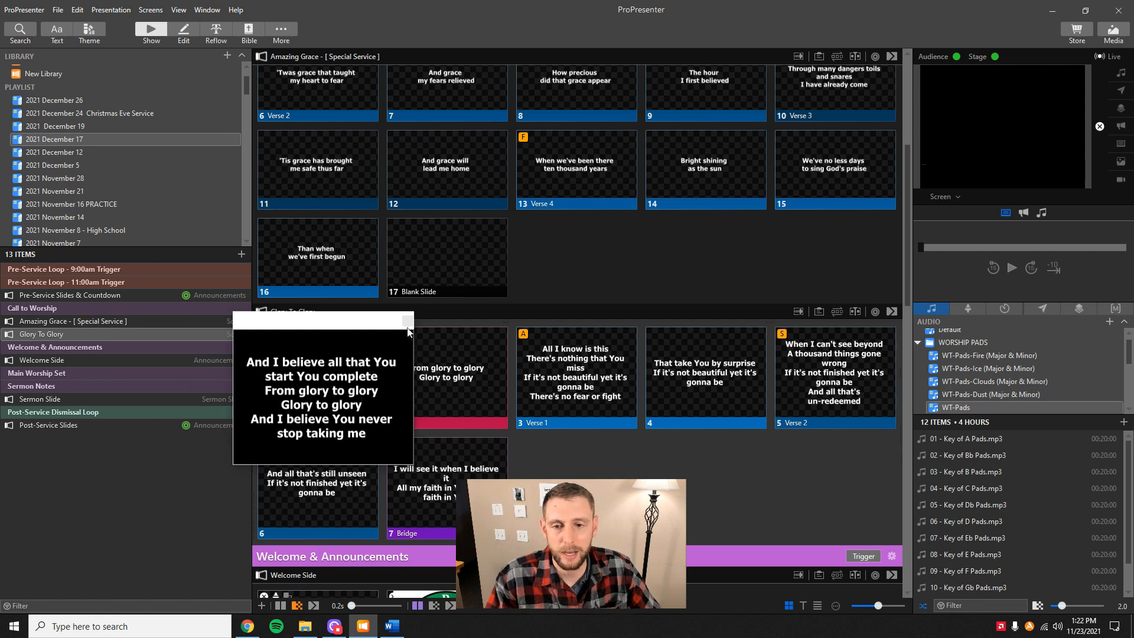
{"action": "left_click", "coordinate": [407, 321]}
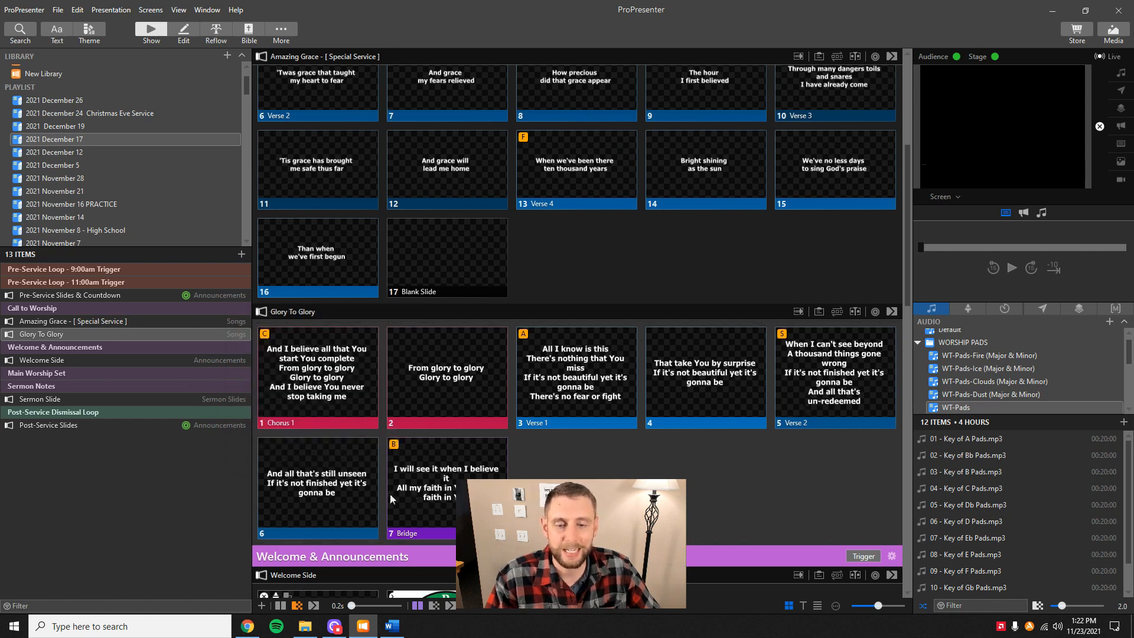
- Show the first Chorus 1 slide live and examine the lyrics text boxes of both chorus slides in the slide editor
{"action": "left_click", "coordinate": [328, 381]}
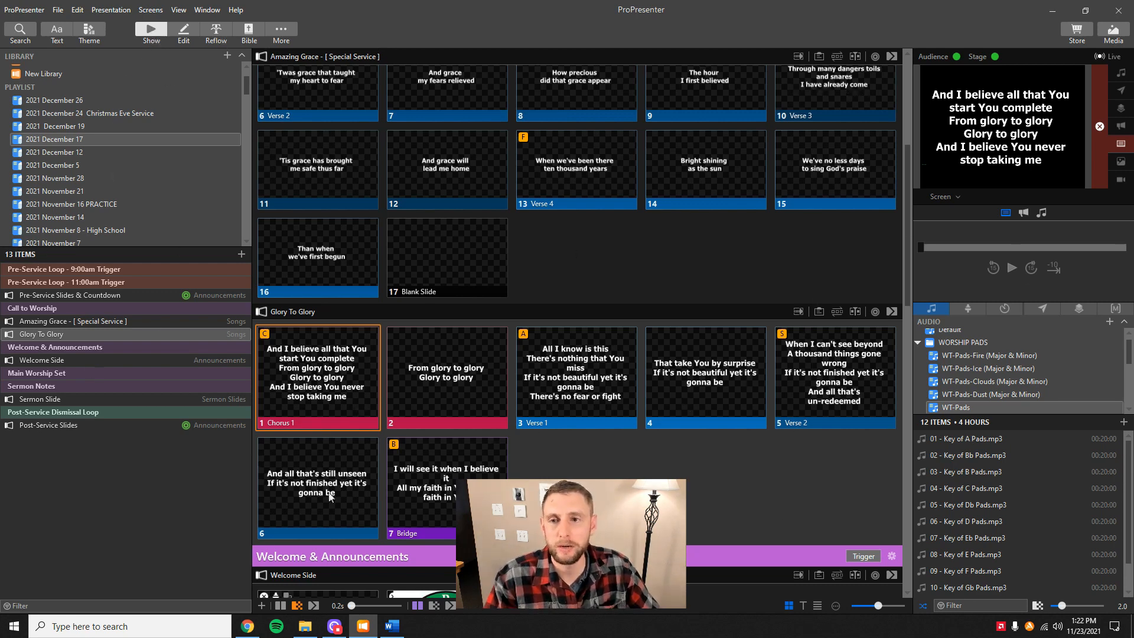
{"action": "left_click", "coordinate": [183, 33]}
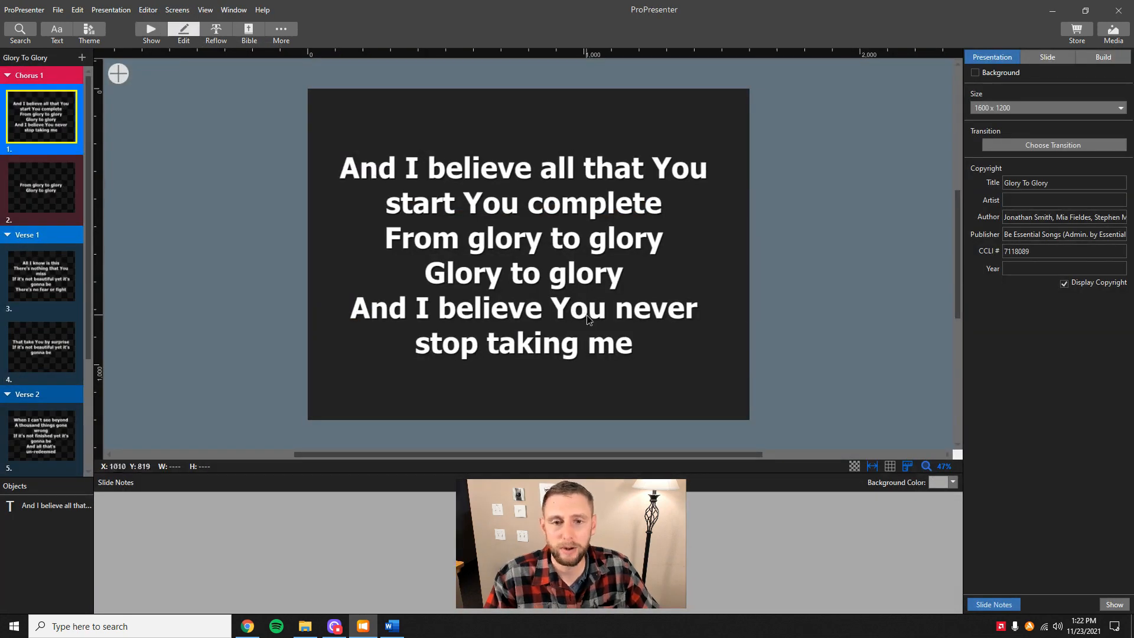
{"action": "left_click", "coordinate": [606, 255]}
{"action": "double_click", "coordinate": [540, 239]}
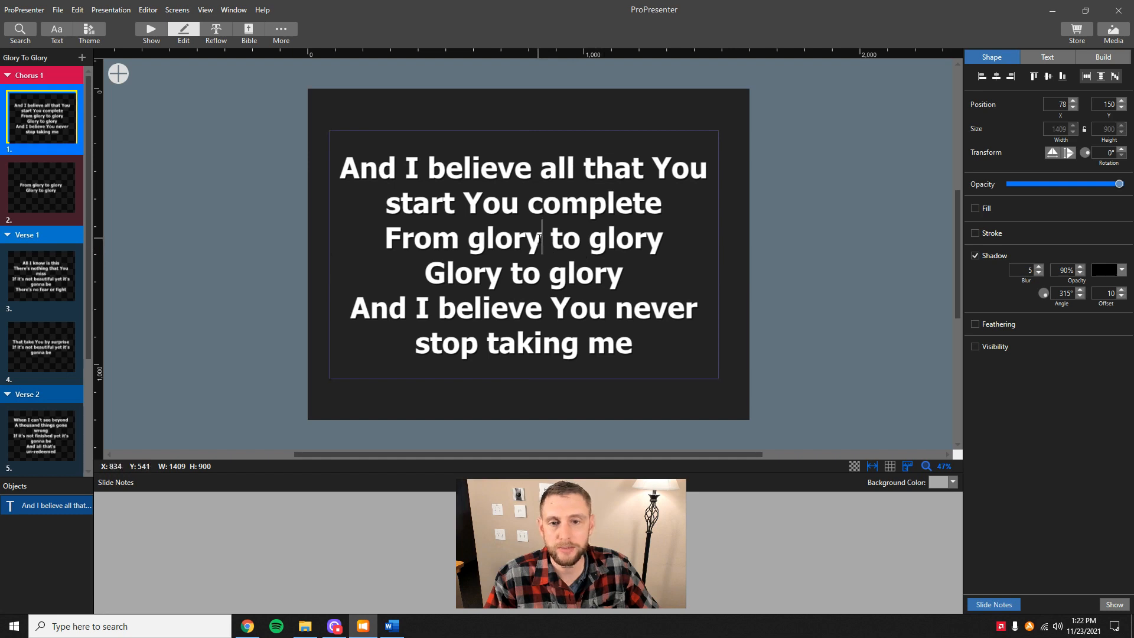
{"action": "left_click", "coordinate": [64, 189]}
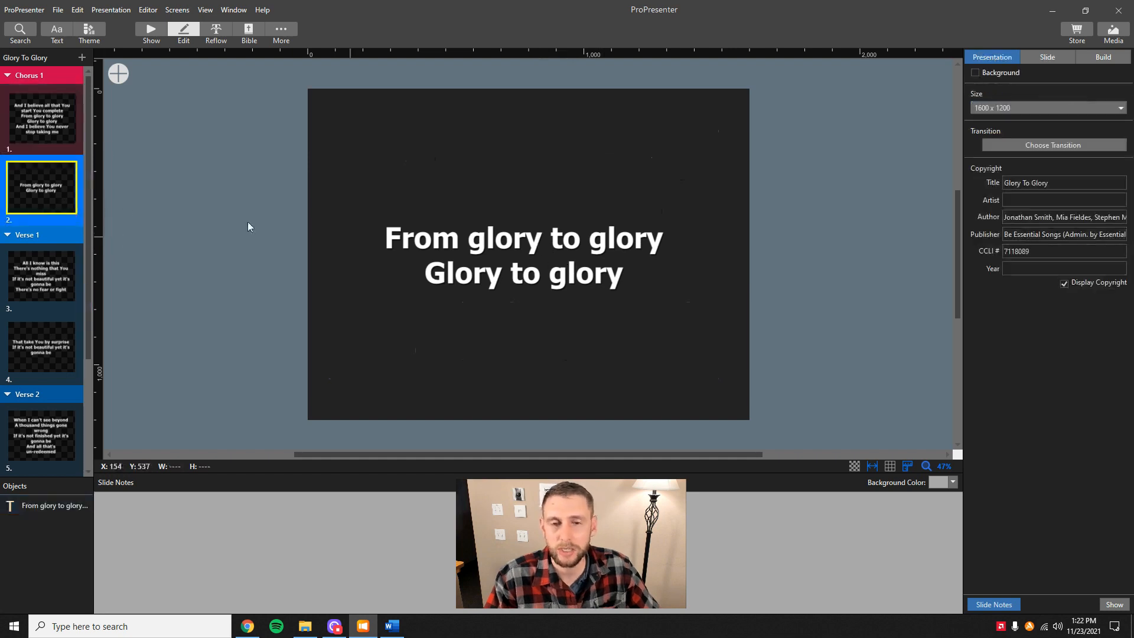
{"action": "left_click", "coordinate": [41, 112]}
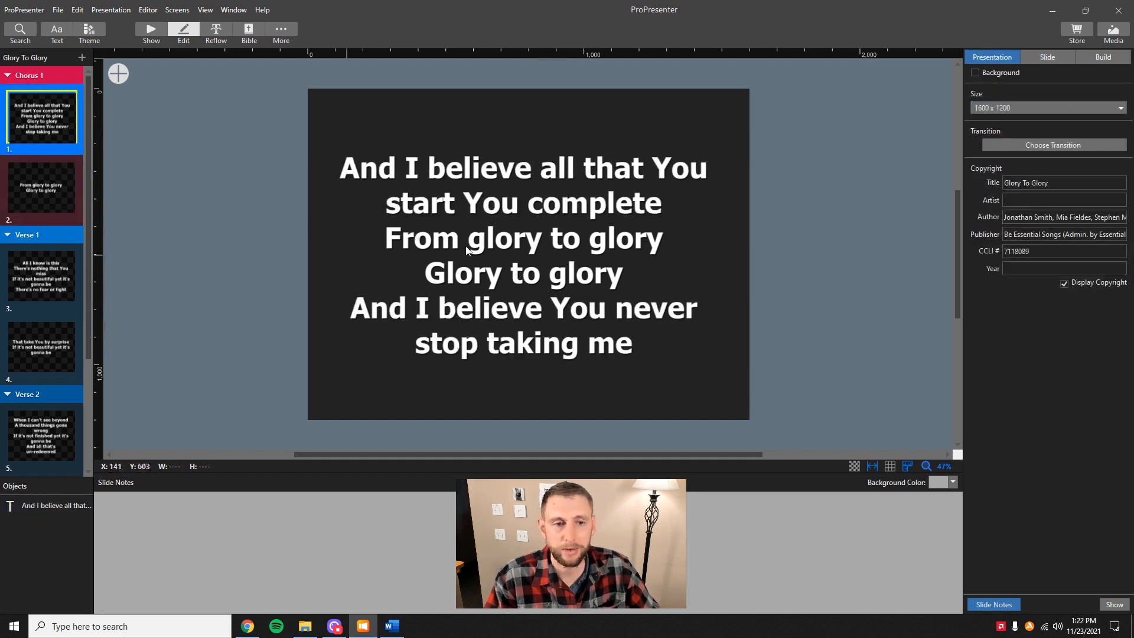
{"action": "left_click", "coordinate": [522, 307]}
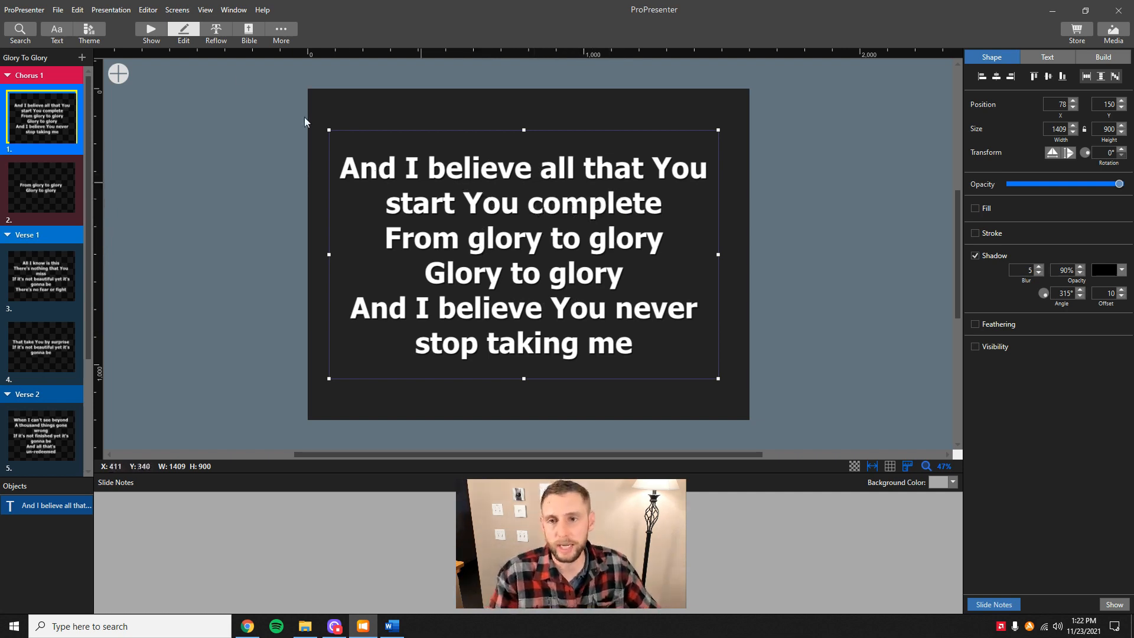
{"action": "double_click", "coordinate": [584, 250]}
{"action": "left_click", "coordinate": [617, 243]}
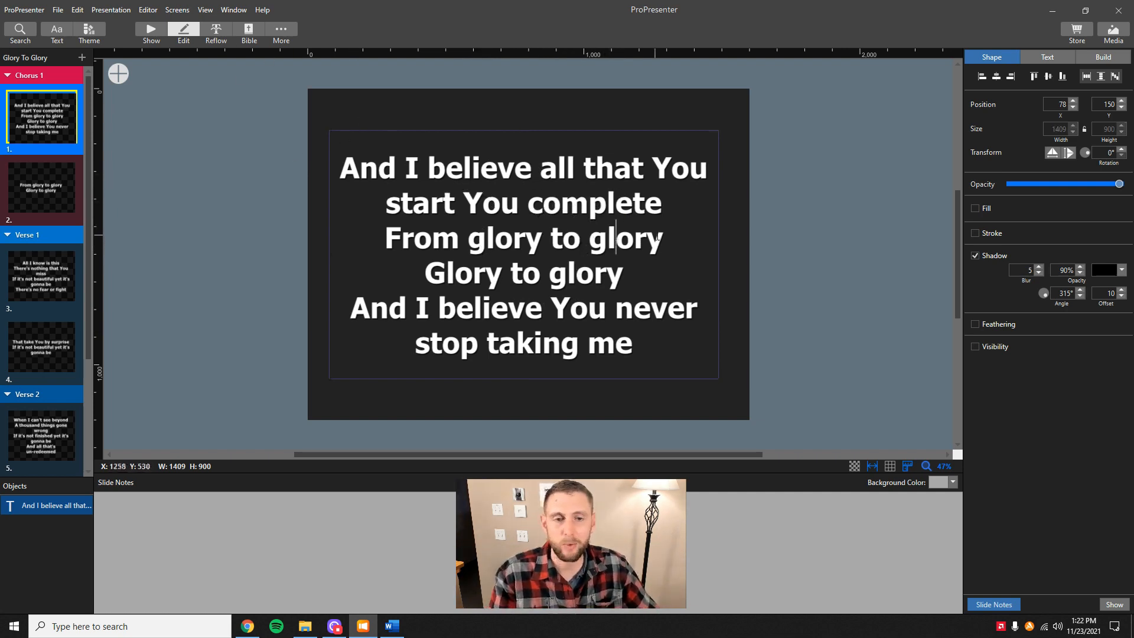
{"action": "left_click", "coordinate": [707, 260]}
{"action": "left_click", "coordinate": [656, 247]}
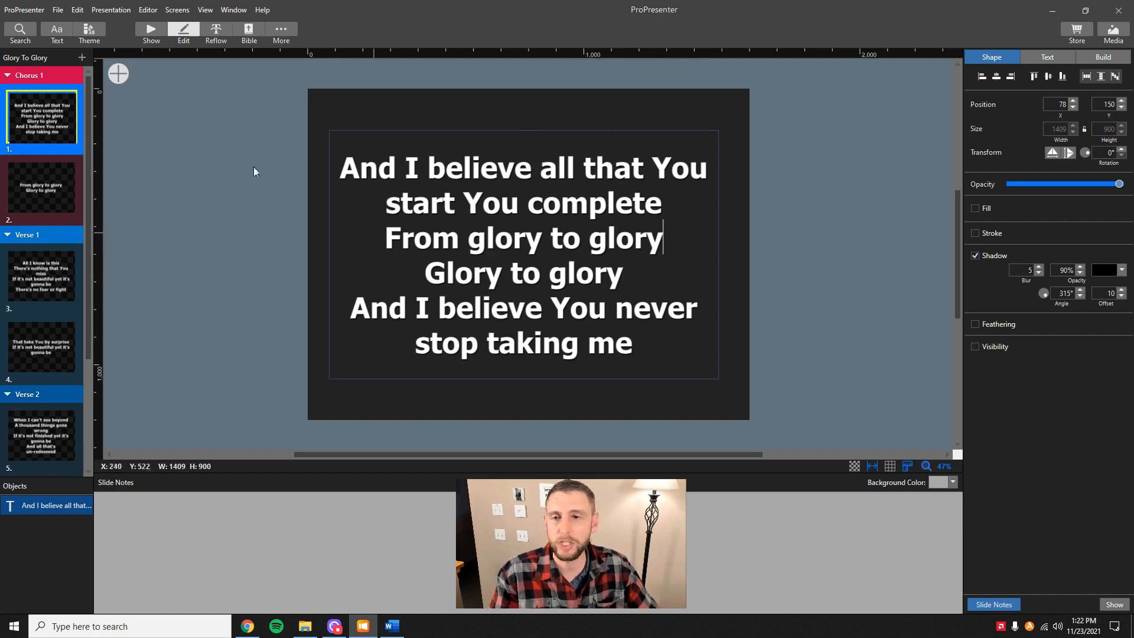
- Compare how Glory To Glory is presented in the Reflow, Show and Edit views
{"action": "left_click", "coordinate": [216, 31]}
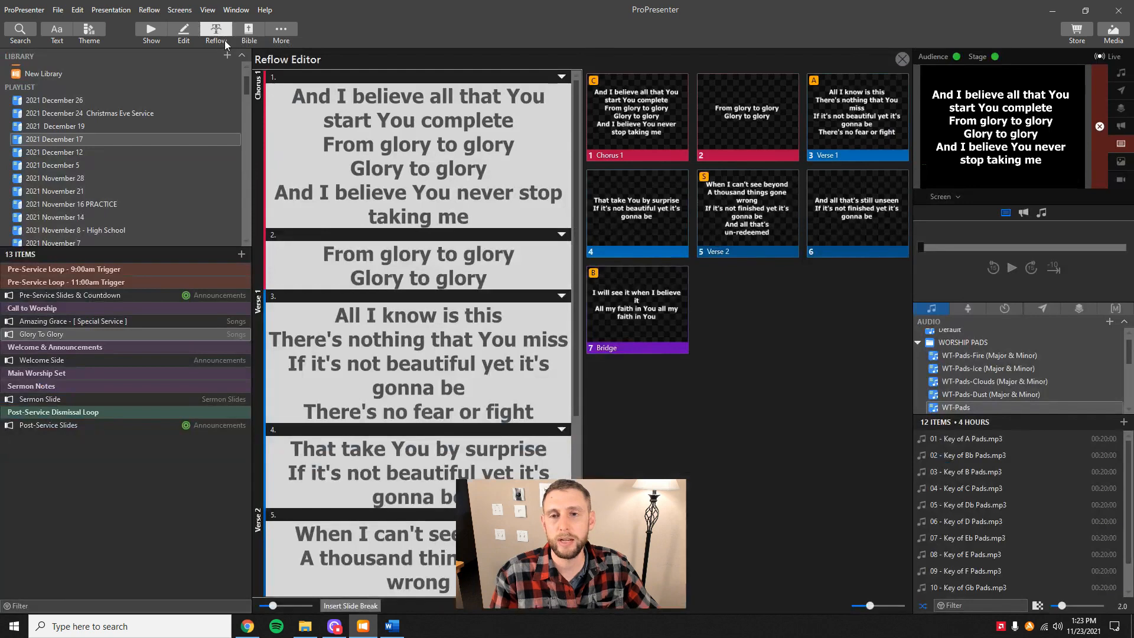
{"action": "left_click", "coordinate": [151, 32]}
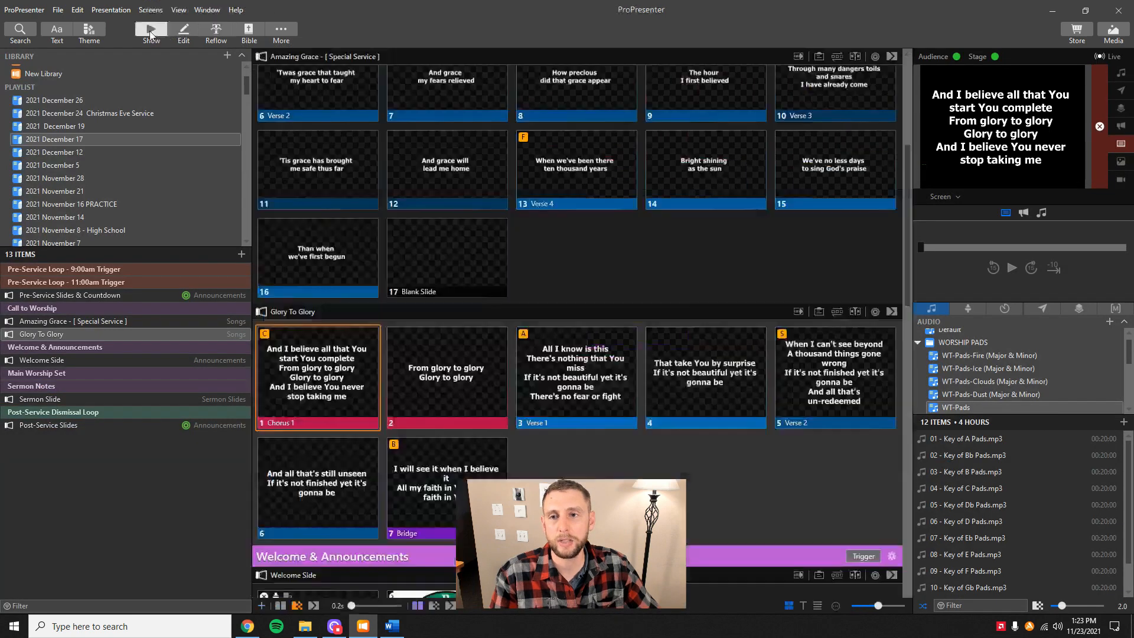
{"action": "left_click", "coordinate": [185, 31]}
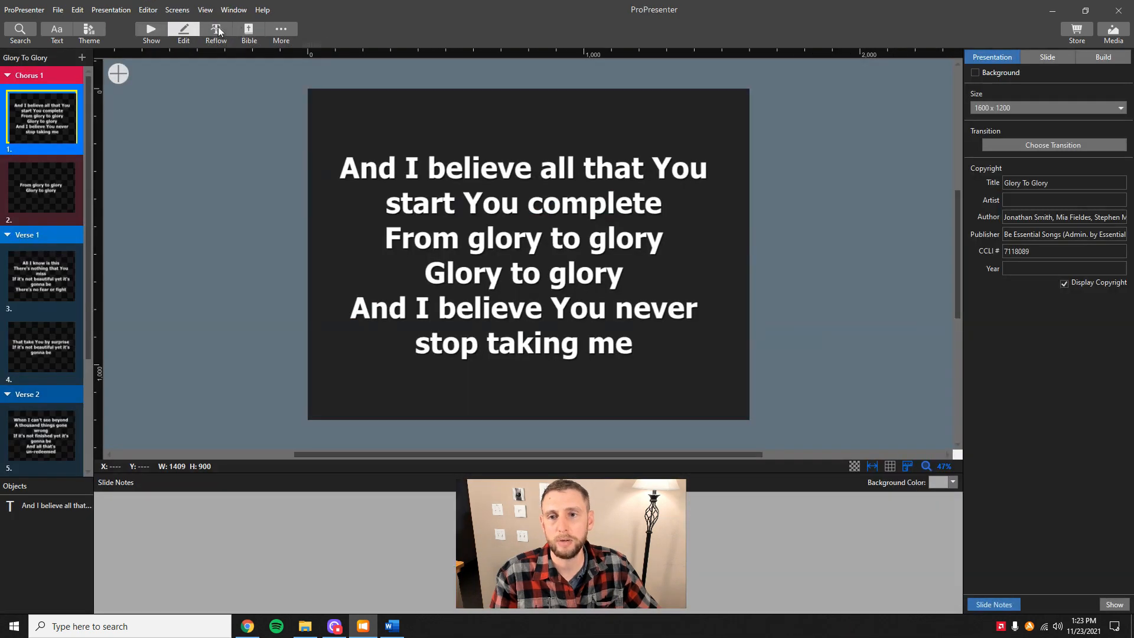
{"action": "left_click", "coordinate": [220, 32]}
{"action": "left_click", "coordinate": [160, 31]}
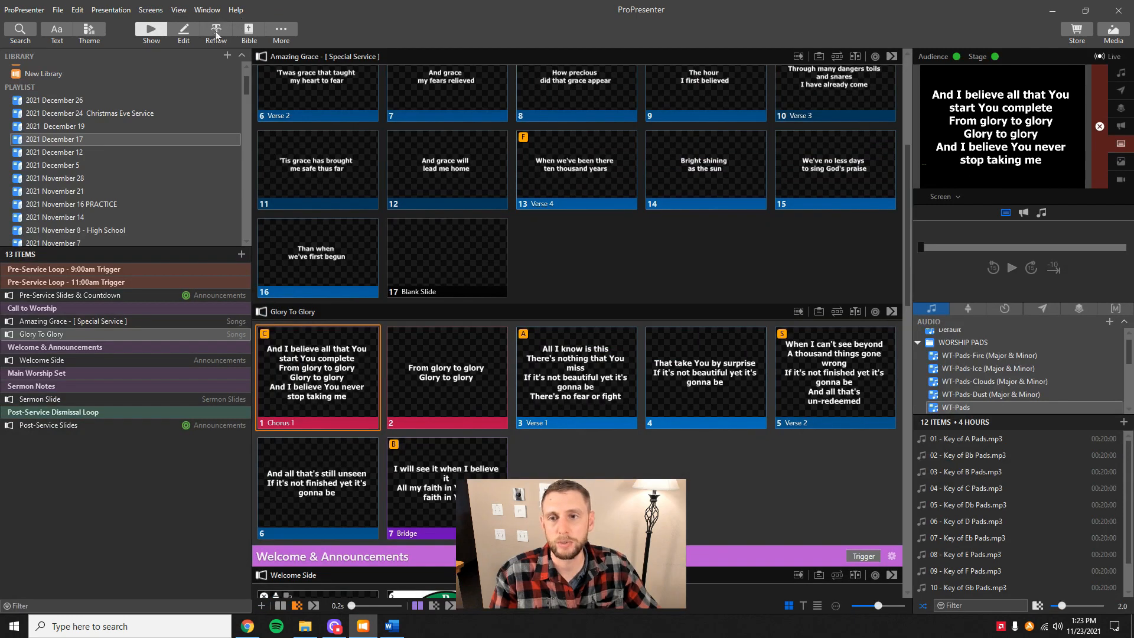
- Split the first Chorus 1 slide in the Reflow Editor after "start You complete" and "Glory to glory", and break its last line before "You never"
{"action": "left_click", "coordinate": [217, 33]}
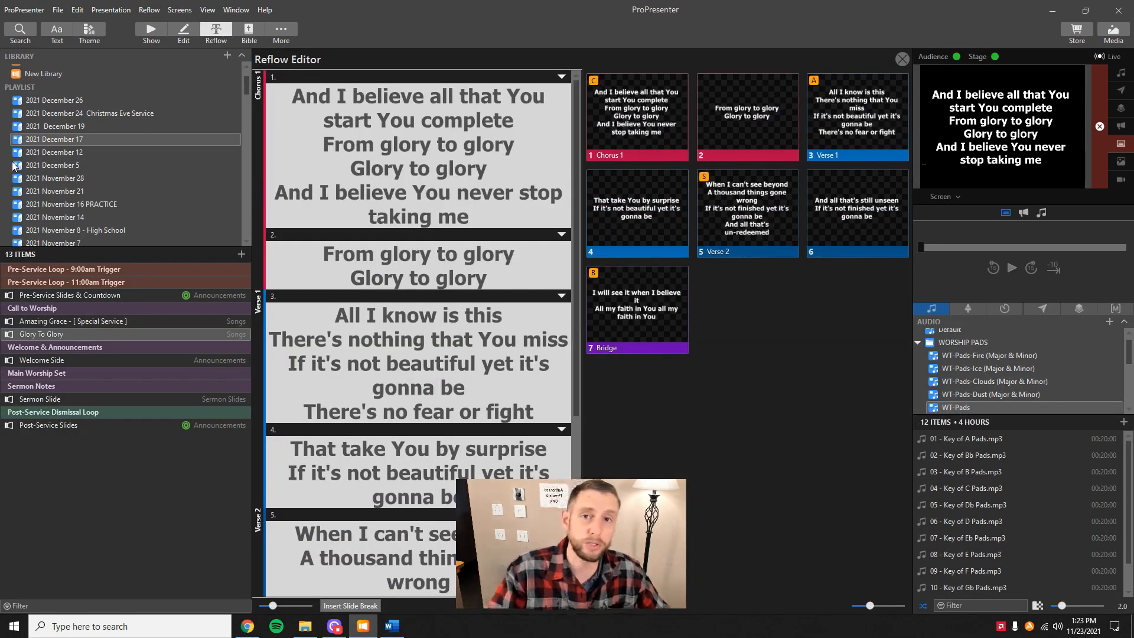
{"action": "left_click", "coordinate": [526, 128]}
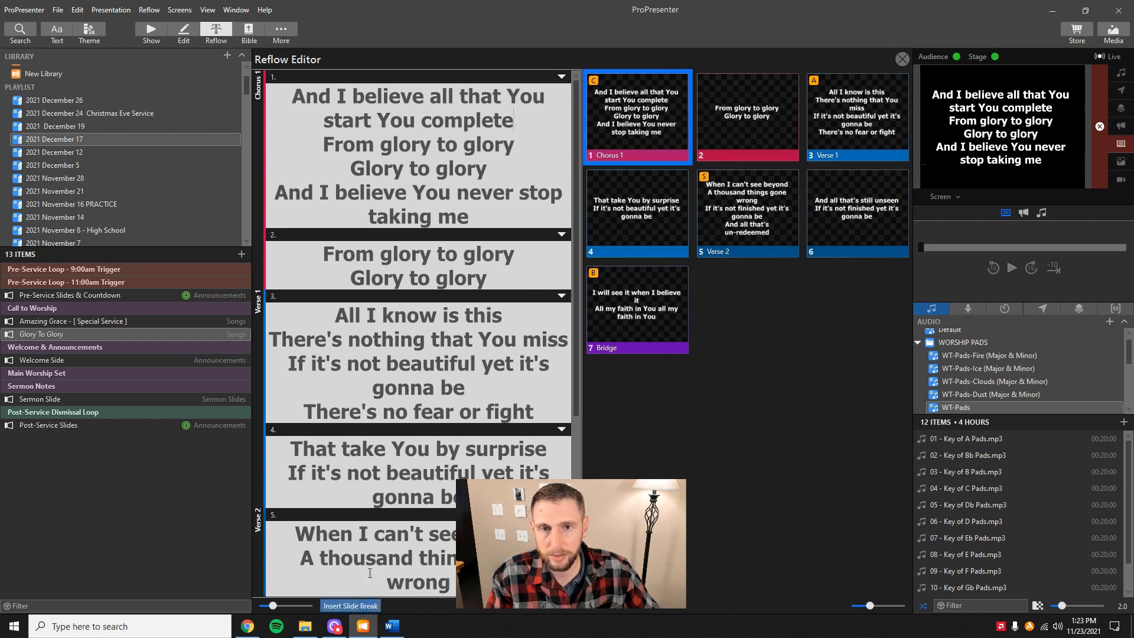
{"action": "key", "text": "ctrl+Return"}
{"action": "left_click", "coordinate": [504, 181]}
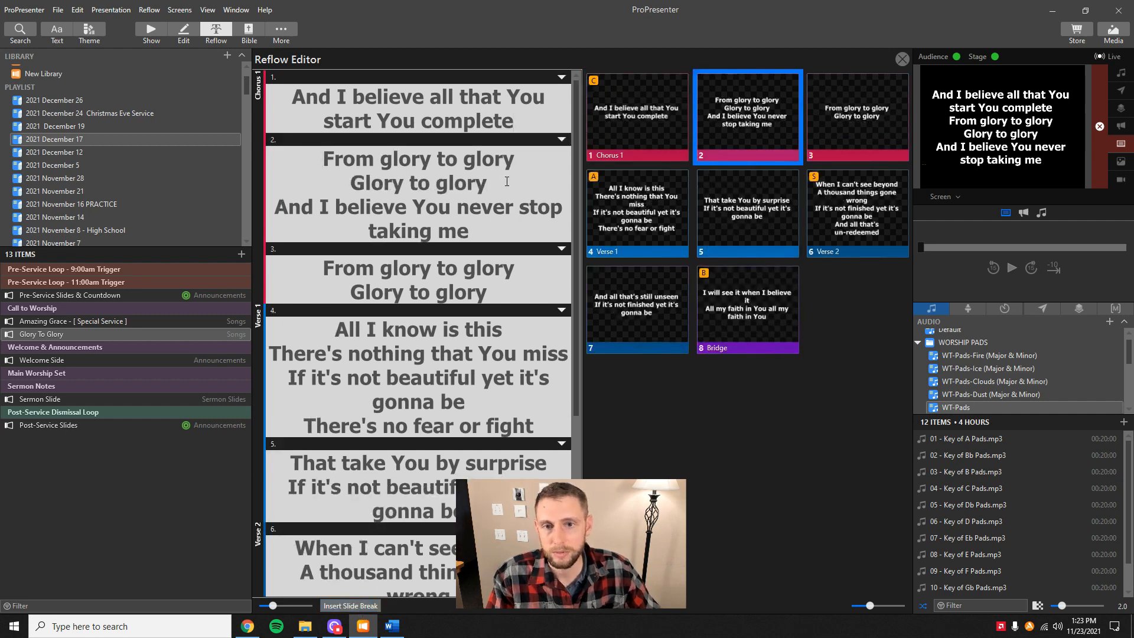
{"action": "left_click", "coordinate": [348, 605]}
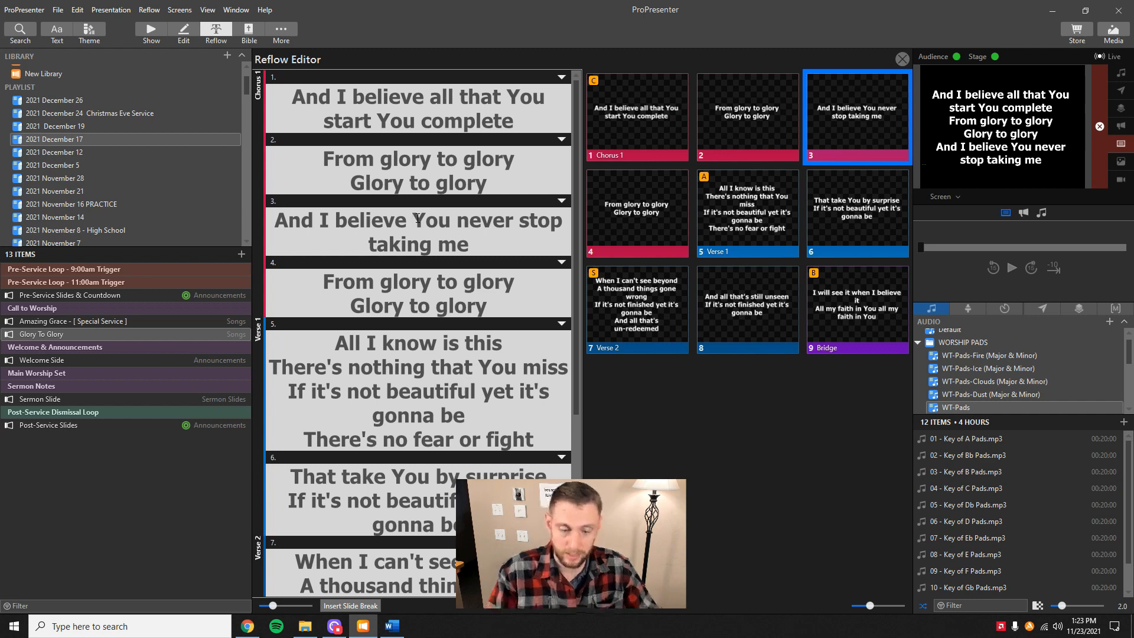
{"action": "key", "text": "Return"}
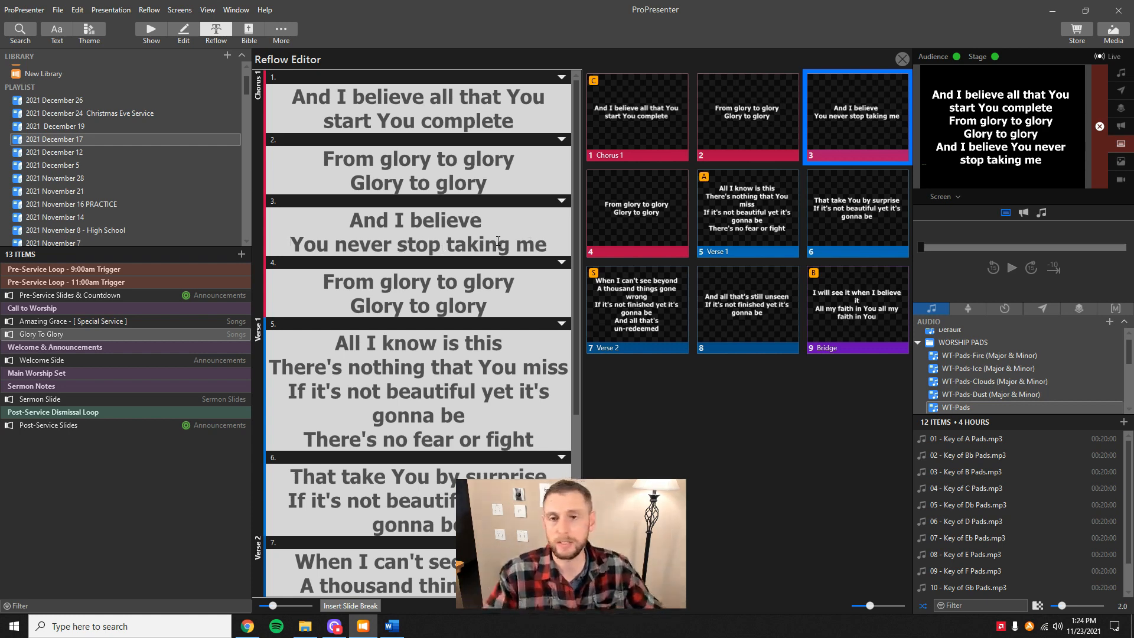
- Split the first Verse 1 slide before "If it's not beautiful" and break that line before "yet it's gonna be"
{"action": "left_click", "coordinate": [515, 304]}
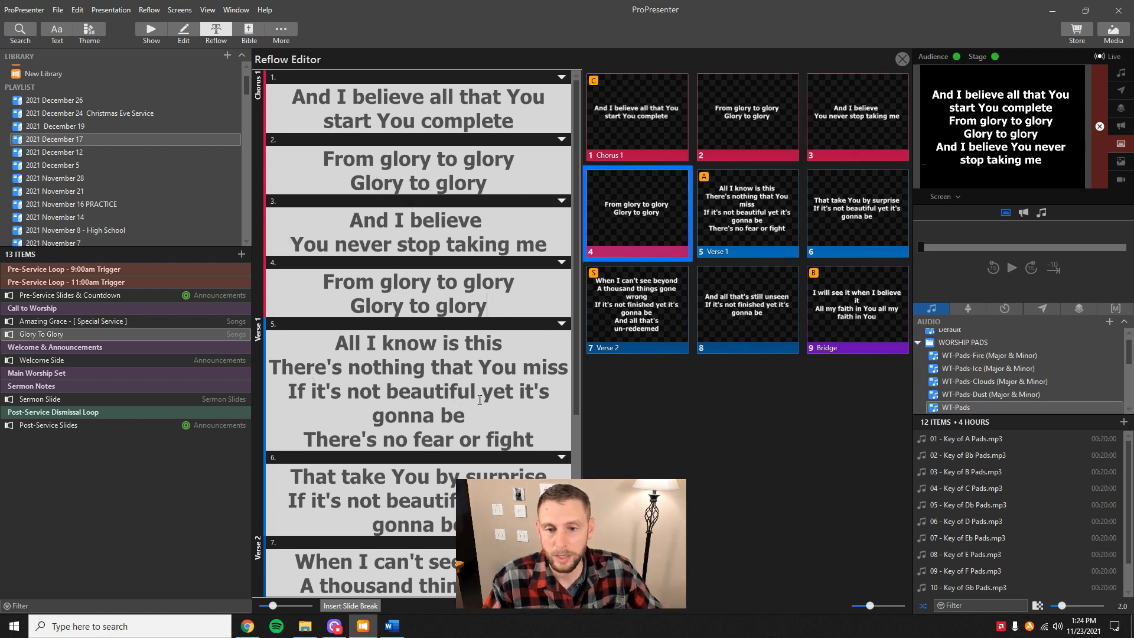
{"action": "left_click", "coordinate": [285, 393]}
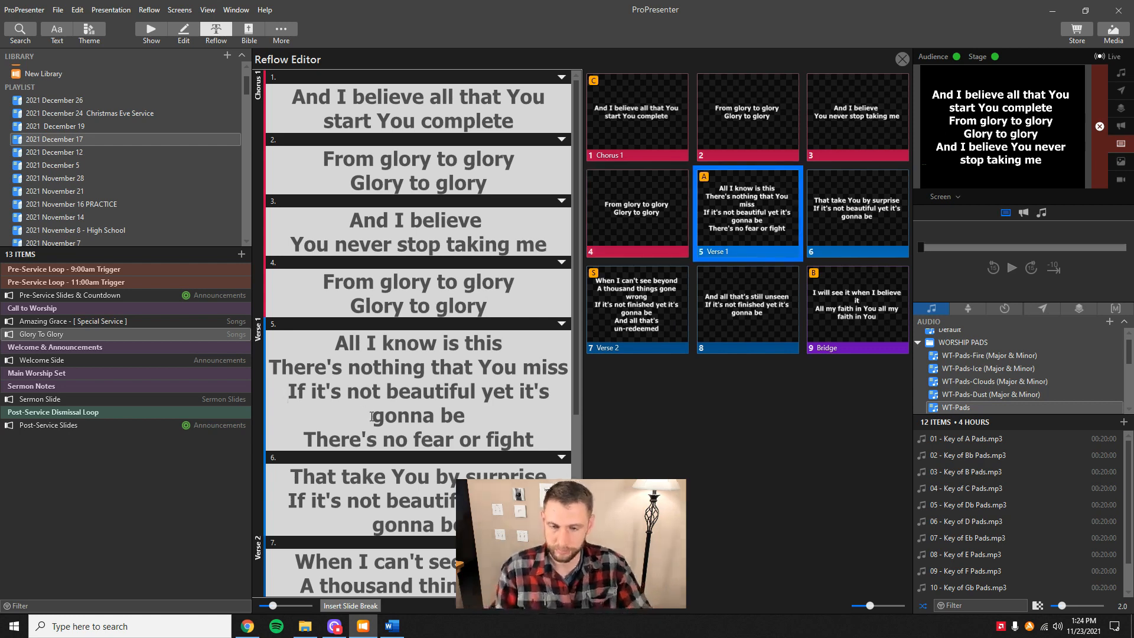
{"action": "key", "text": "Return"}
{"action": "key", "text": "BackSpace"}
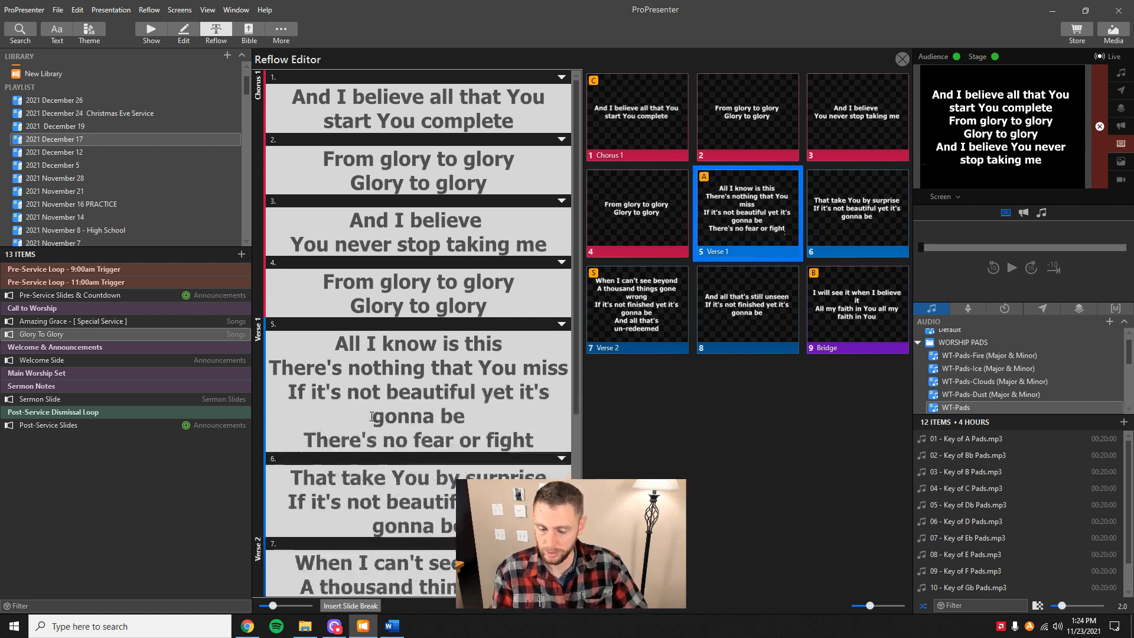
{"action": "key", "text": "ctrl+Return"}
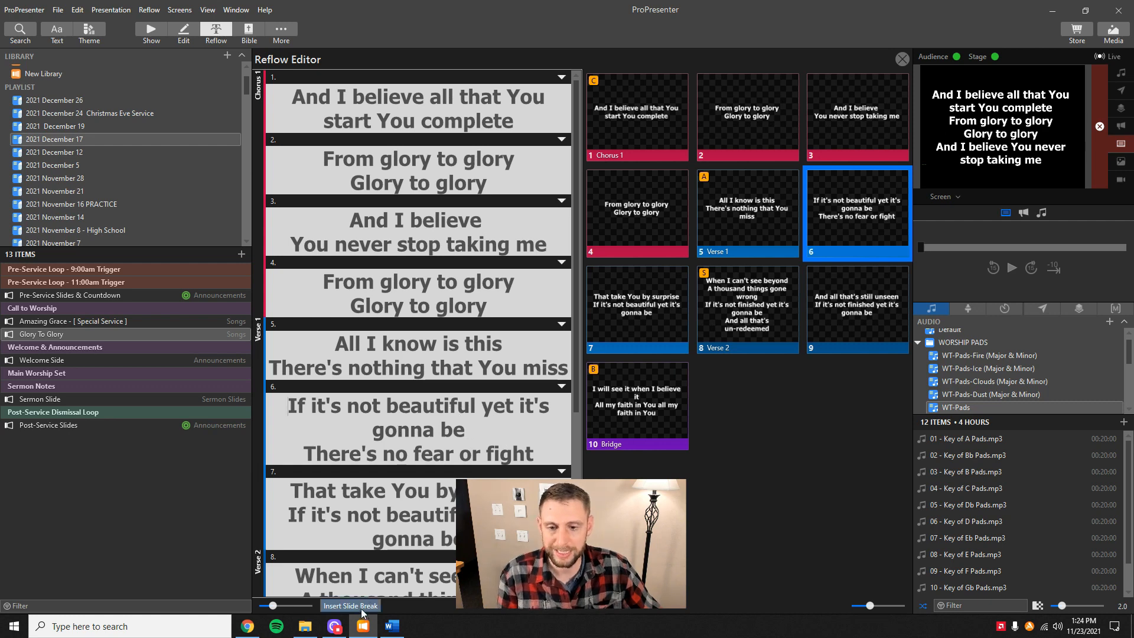
{"action": "scroll", "coordinate": [488, 350], "scroll_direction": "down", "scroll_amount": 1}
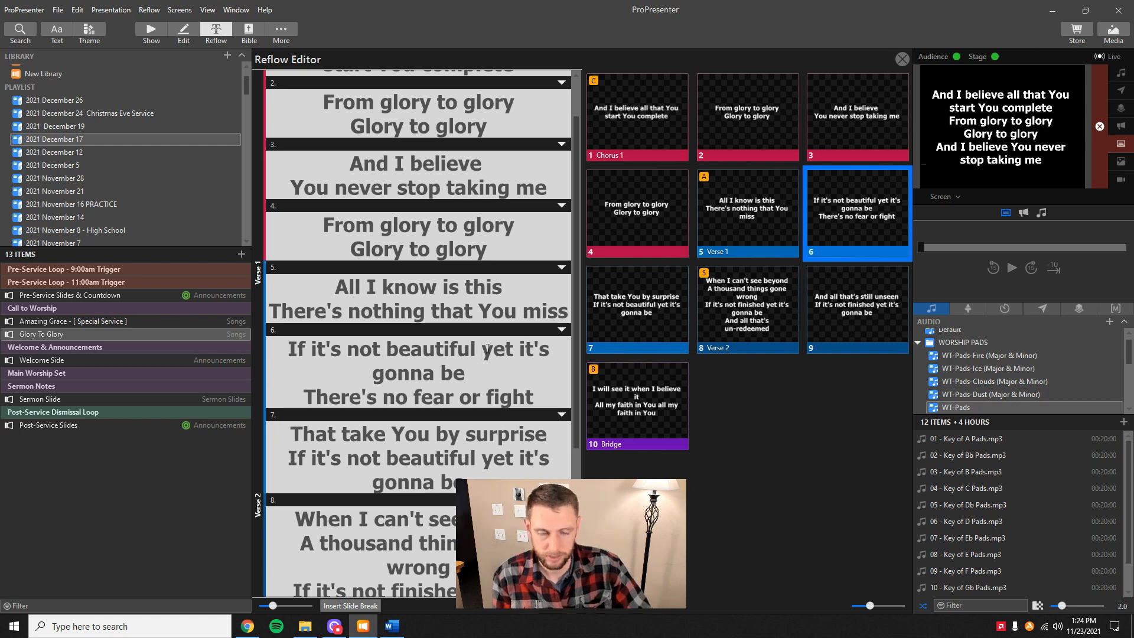
{"action": "key", "text": "Return"}
- In the first Verse 2 slide, break lines before "gone wrong" and "yet it's gonna be", and split the slide before "If it's not finished"
{"action": "scroll", "coordinate": [471, 460], "scroll_direction": "down", "scroll_amount": 2}
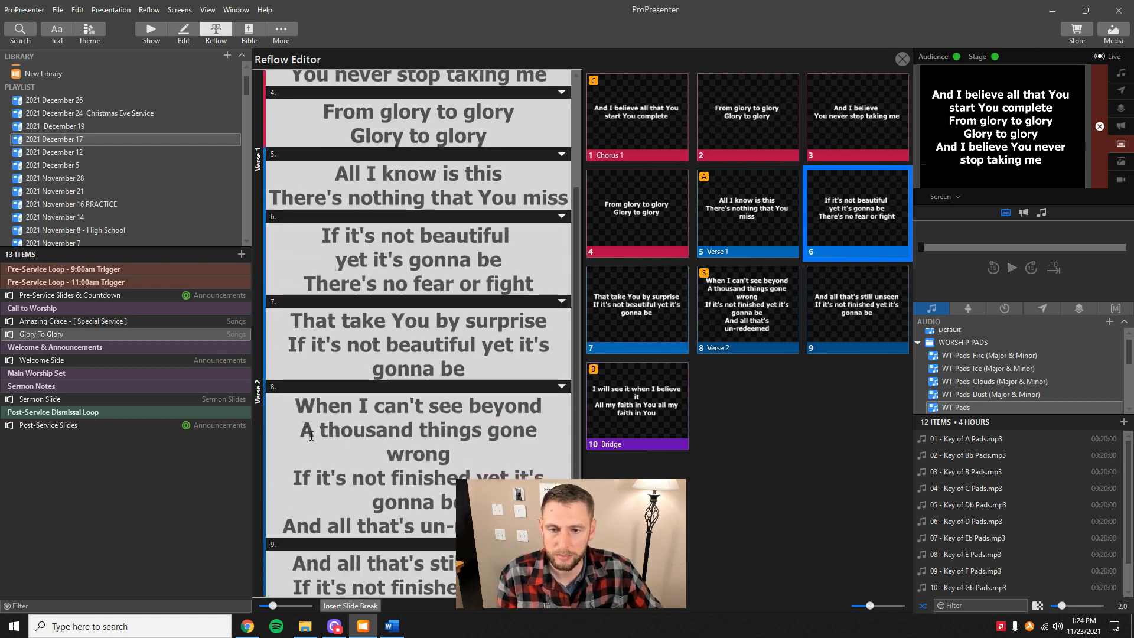
{"action": "left_click", "coordinate": [303, 434]}
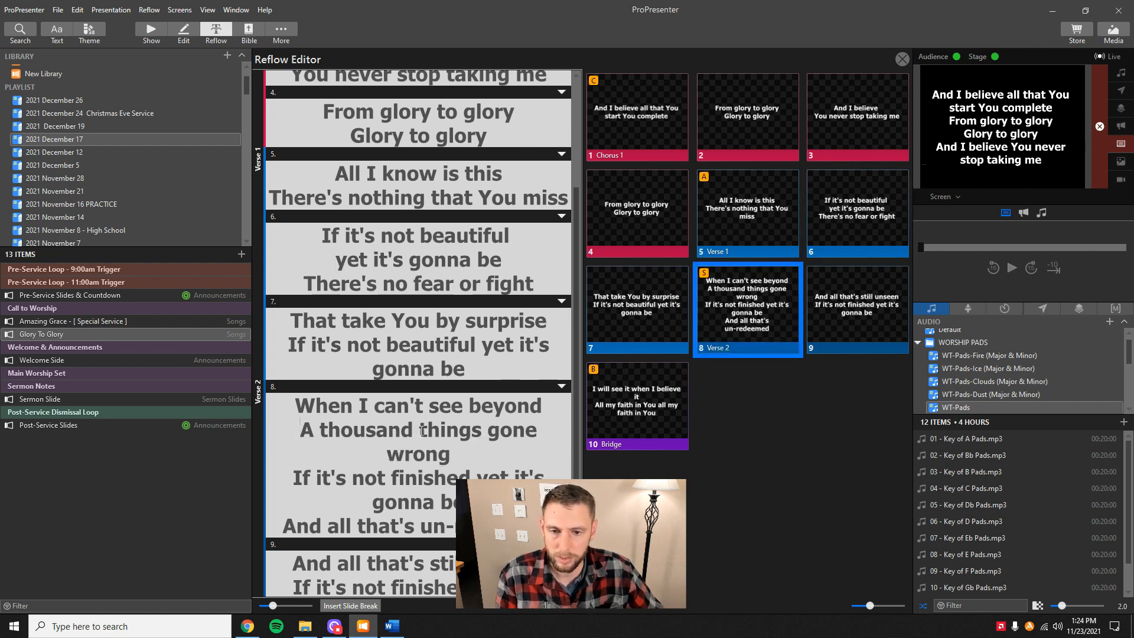
{"action": "left_click", "coordinate": [491, 431]}
{"action": "key", "text": "Return"}
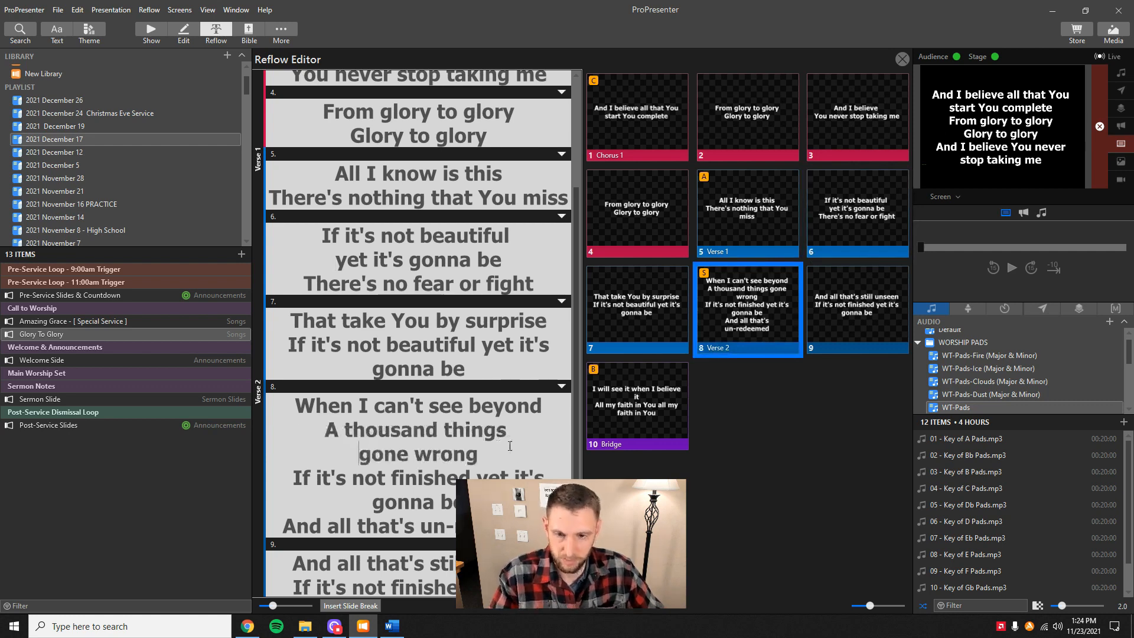
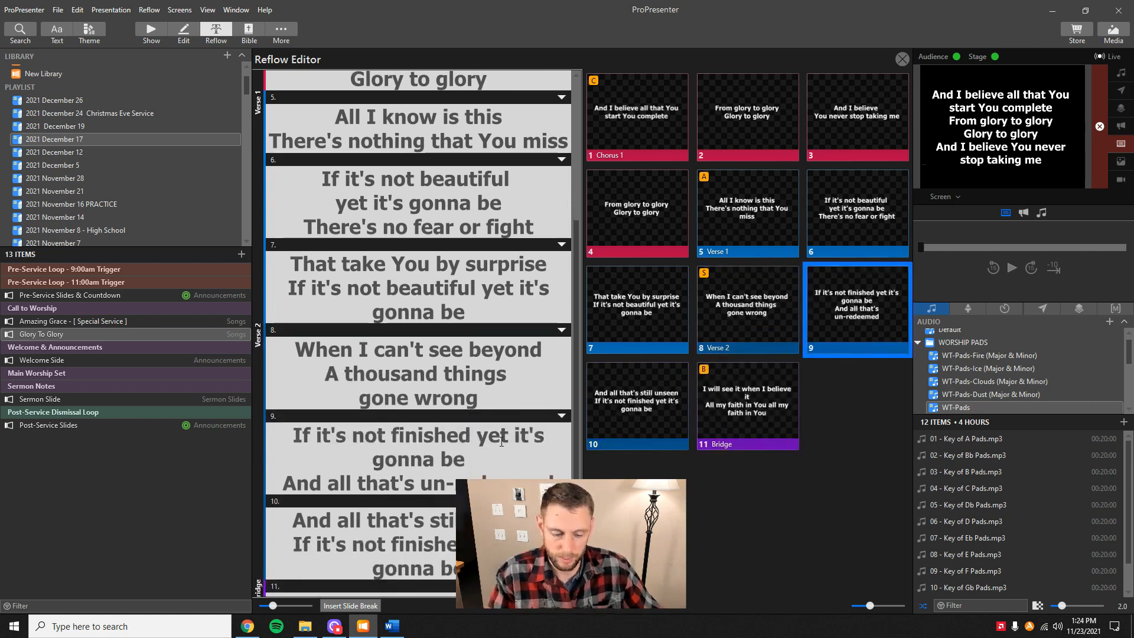
{"action": "key", "text": "Return"}
- On the Bridge slide, break lines before "I believe it" and the second "all my faith in You", and split it before the first "All my faith in You"
{"action": "scroll", "coordinate": [502, 441], "scroll_direction": "down", "scroll_amount": 1}
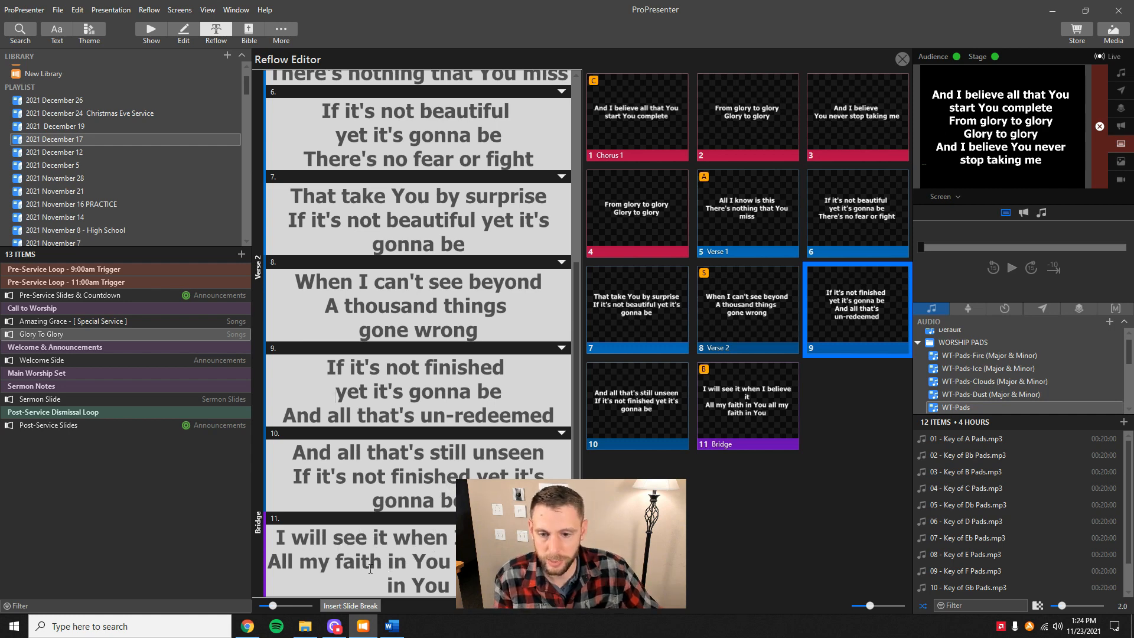
{"action": "left_click", "coordinate": [452, 561]}
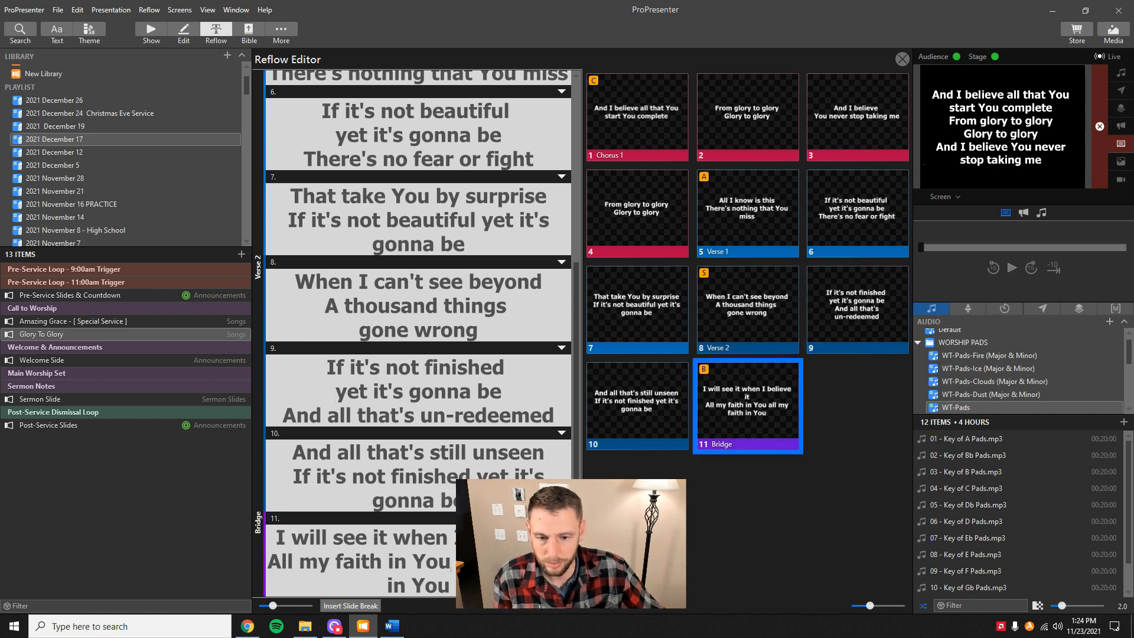
{"action": "key", "text": "Return"}
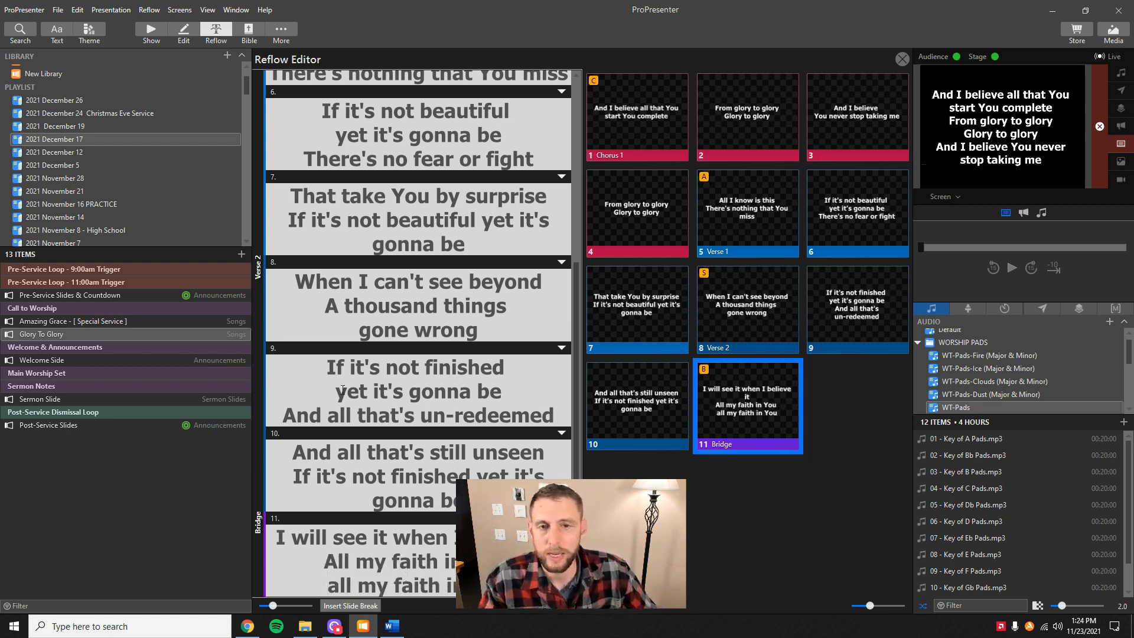
{"action": "scroll", "coordinate": [421, 377], "scroll_direction": "up", "scroll_amount": 6}
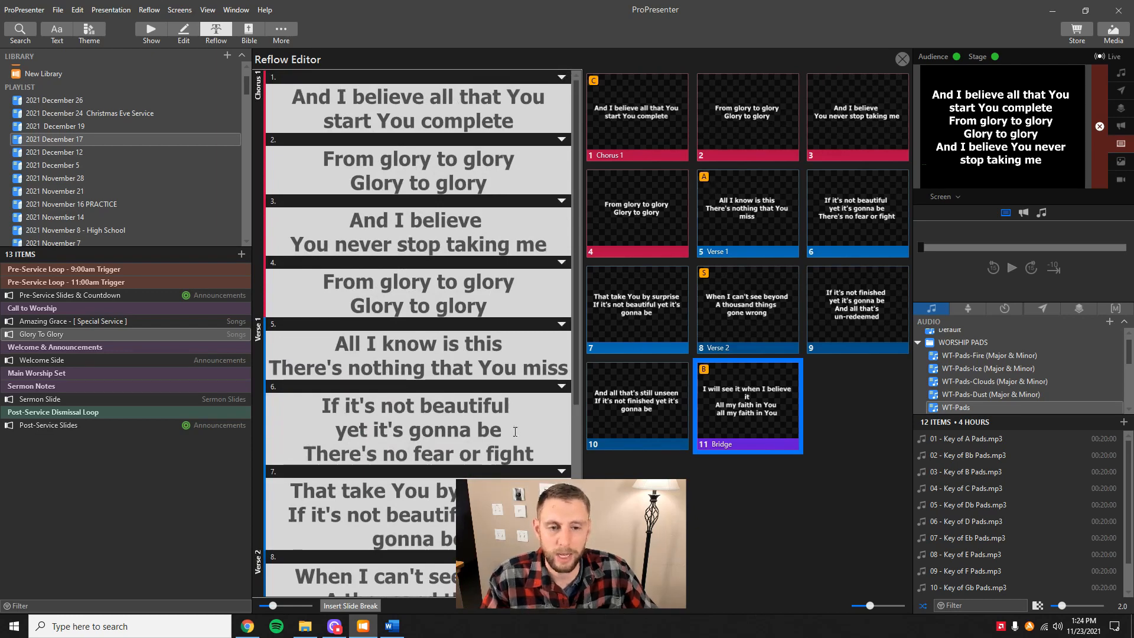
{"action": "scroll", "coordinate": [515, 431], "scroll_direction": "down", "scroll_amount": 3}
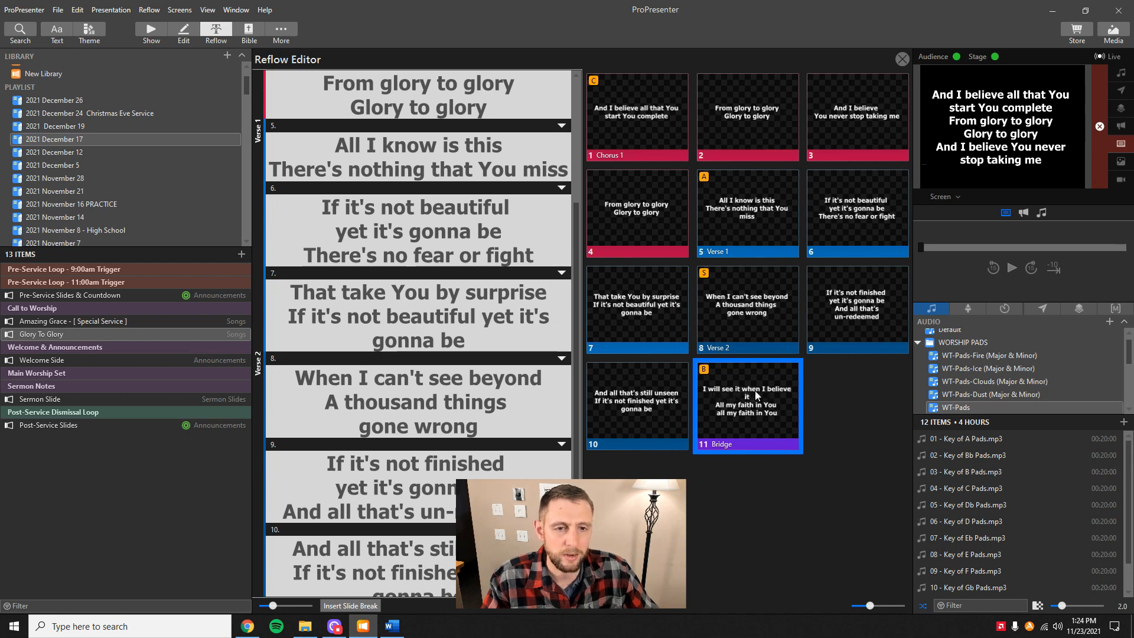
{"action": "scroll", "coordinate": [418, 333], "scroll_direction": "down", "scroll_amount": 4}
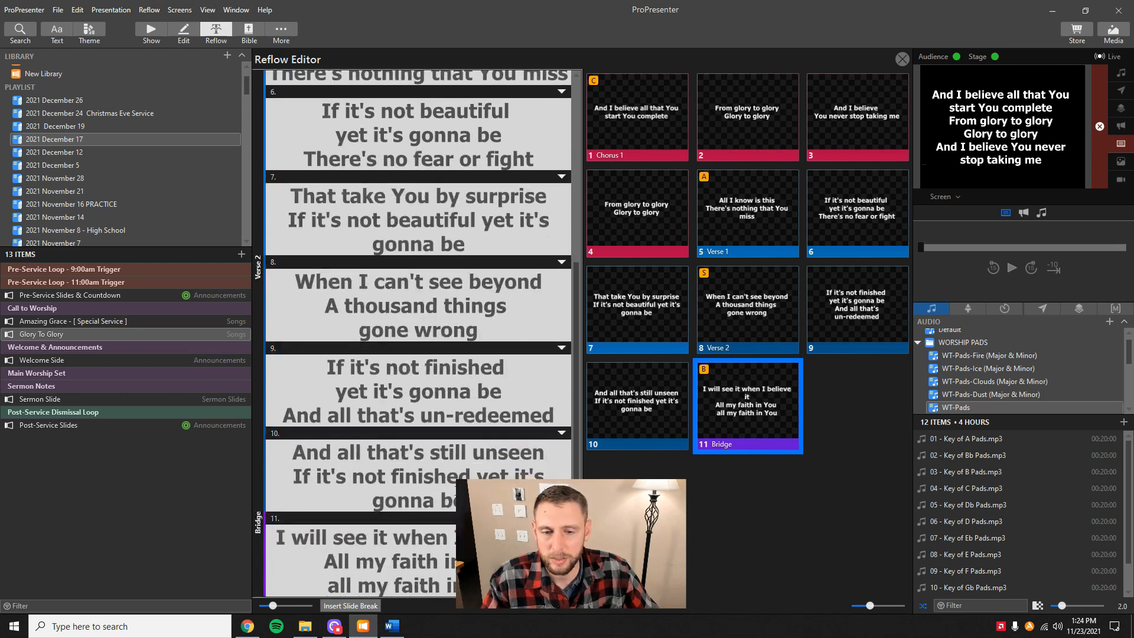
{"action": "key", "text": "Return"}
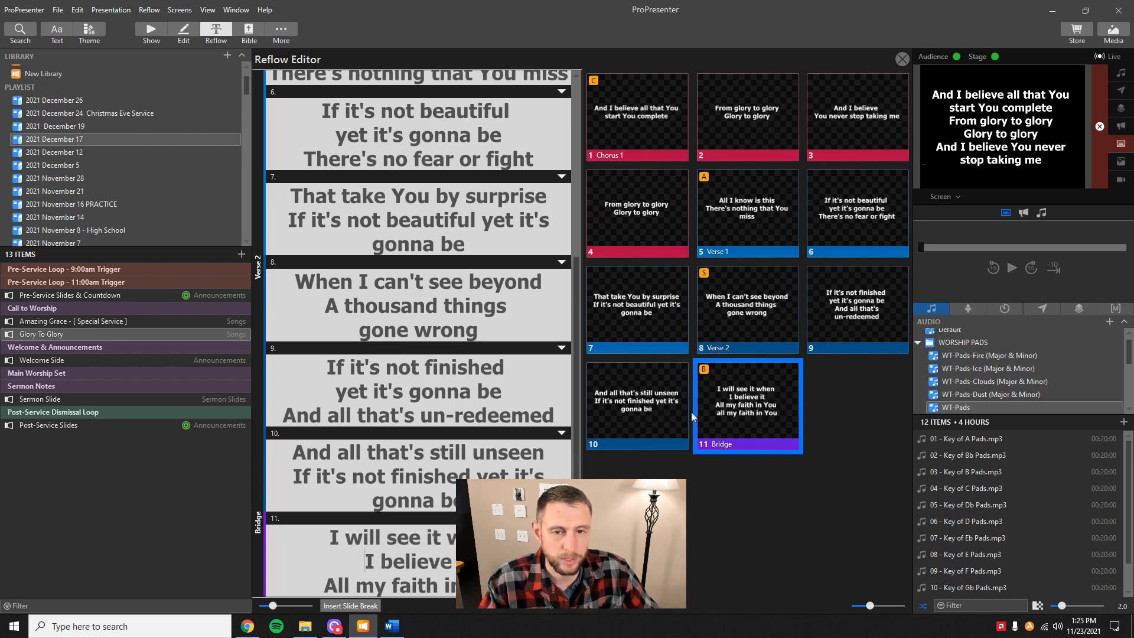
{"action": "scroll", "coordinate": [314, 563], "scroll_direction": "down", "scroll_amount": 1}
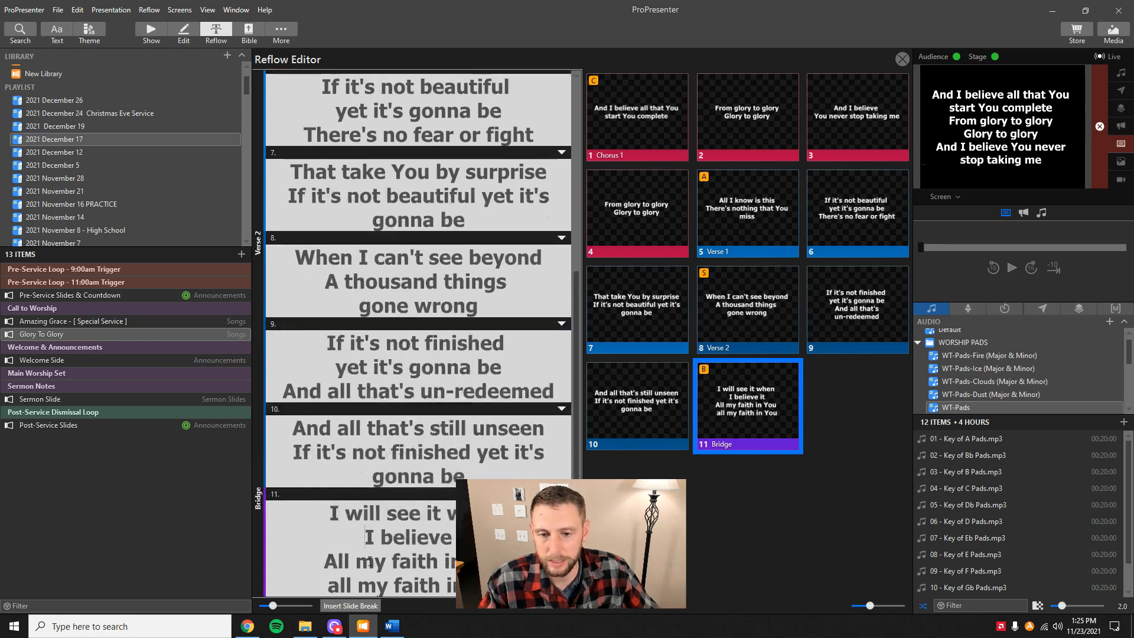
{"action": "key", "text": "ctrl+Return"}
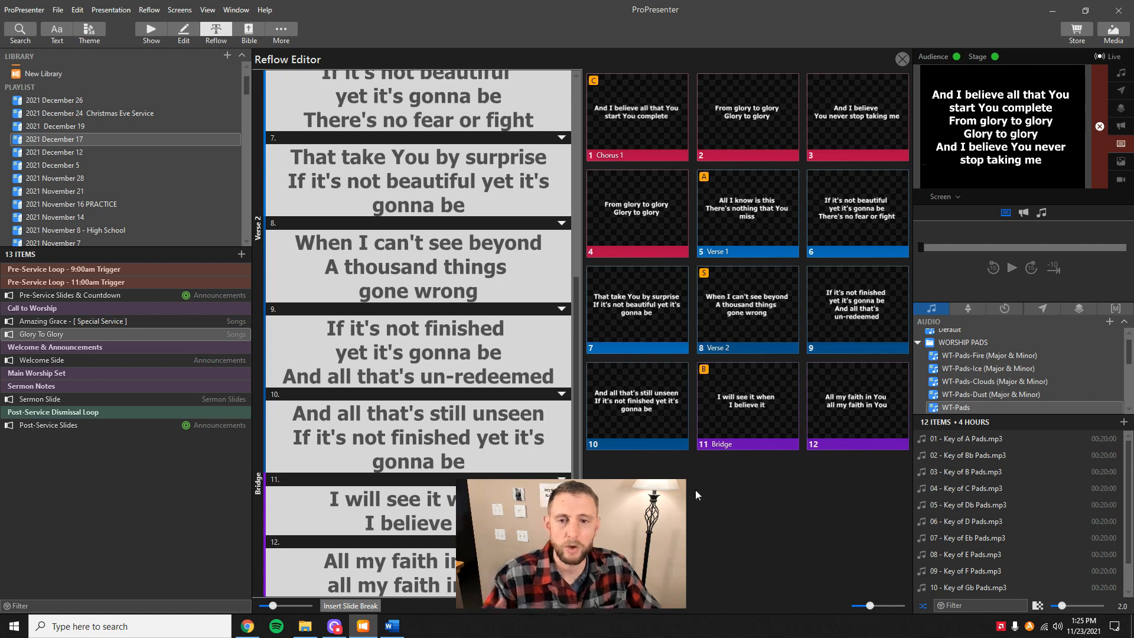
- Add a slide after the last Bridge slide with the text "All my faith in You" and assign it to the Tag group
{"action": "left_click", "coordinate": [502, 581]}
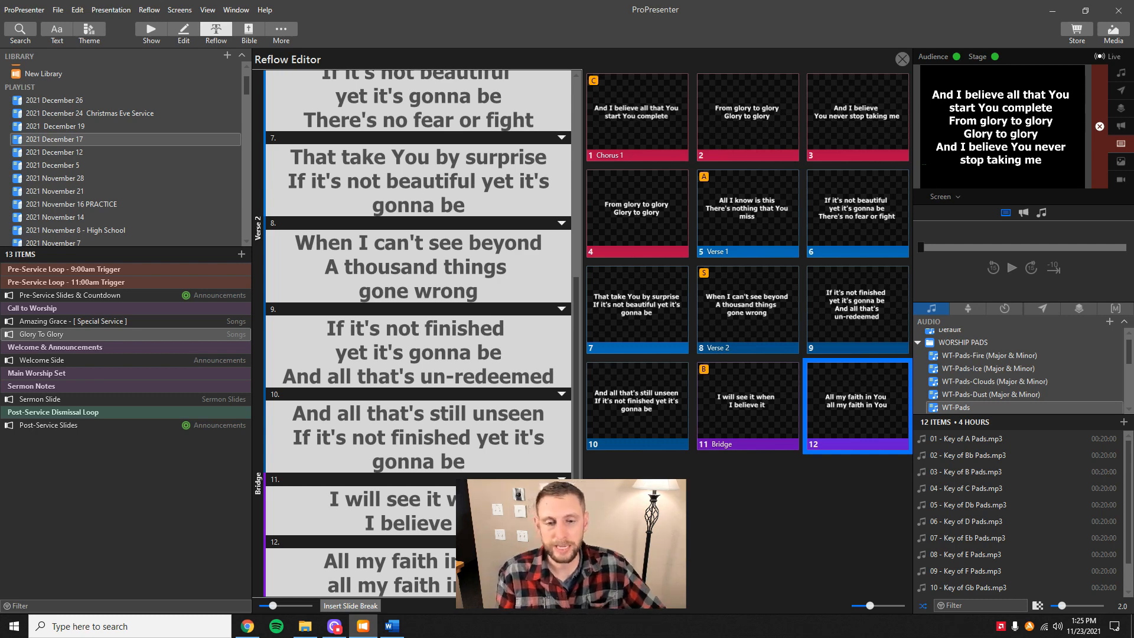
{"action": "left_click", "coordinate": [346, 607]}
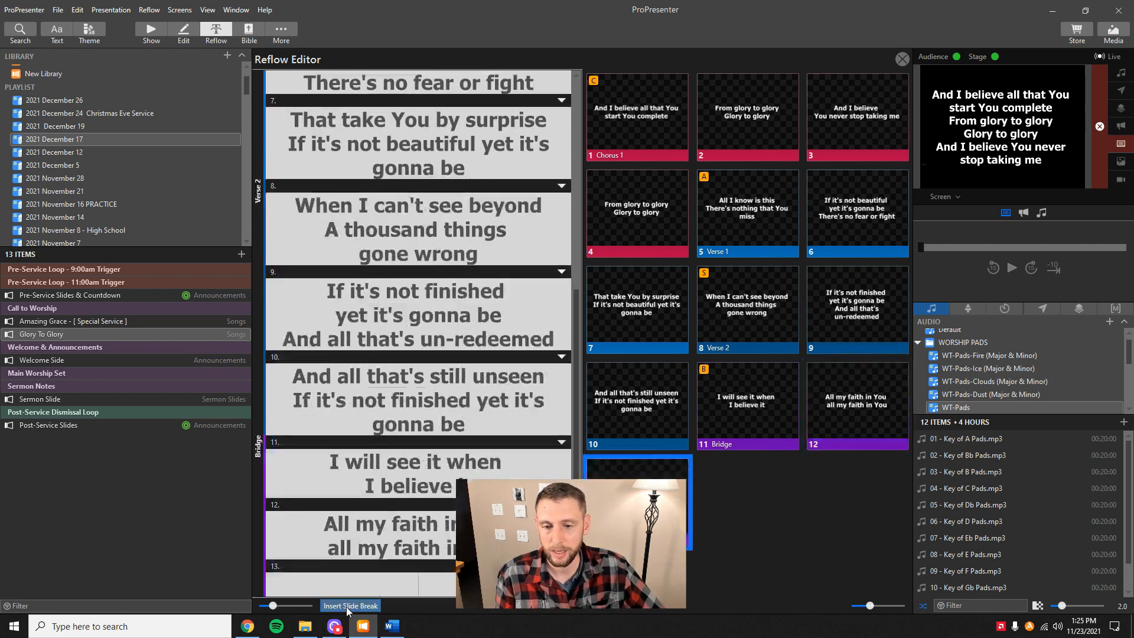
{"action": "left_click", "coordinate": [419, 584]}
{"action": "type", "text": "All my"}
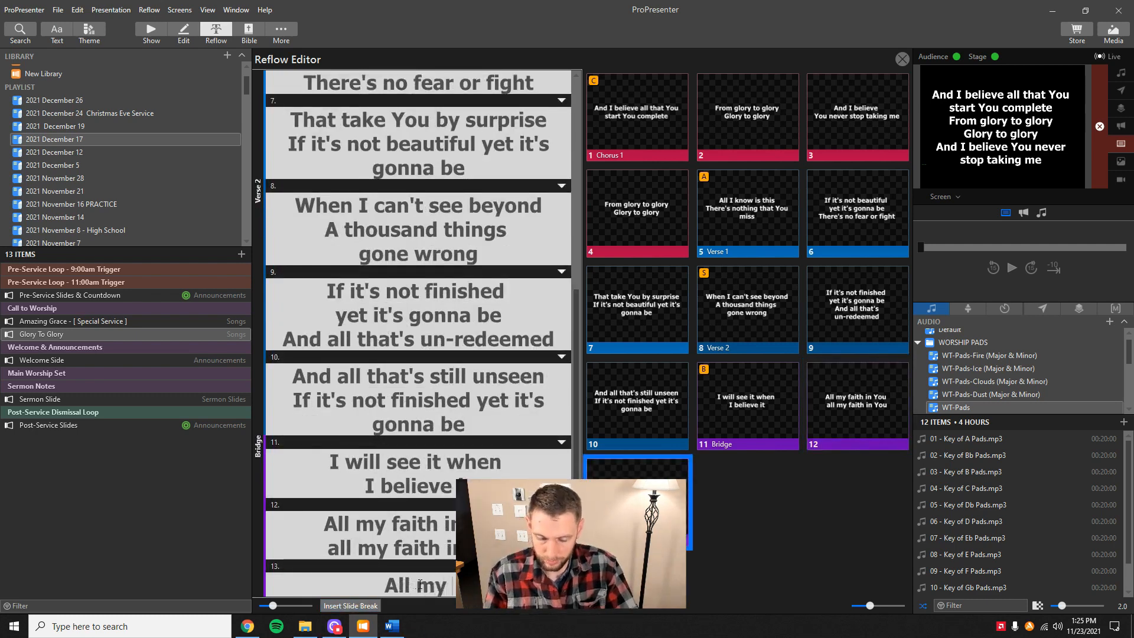
{"action": "type", "text": " faith in You"}
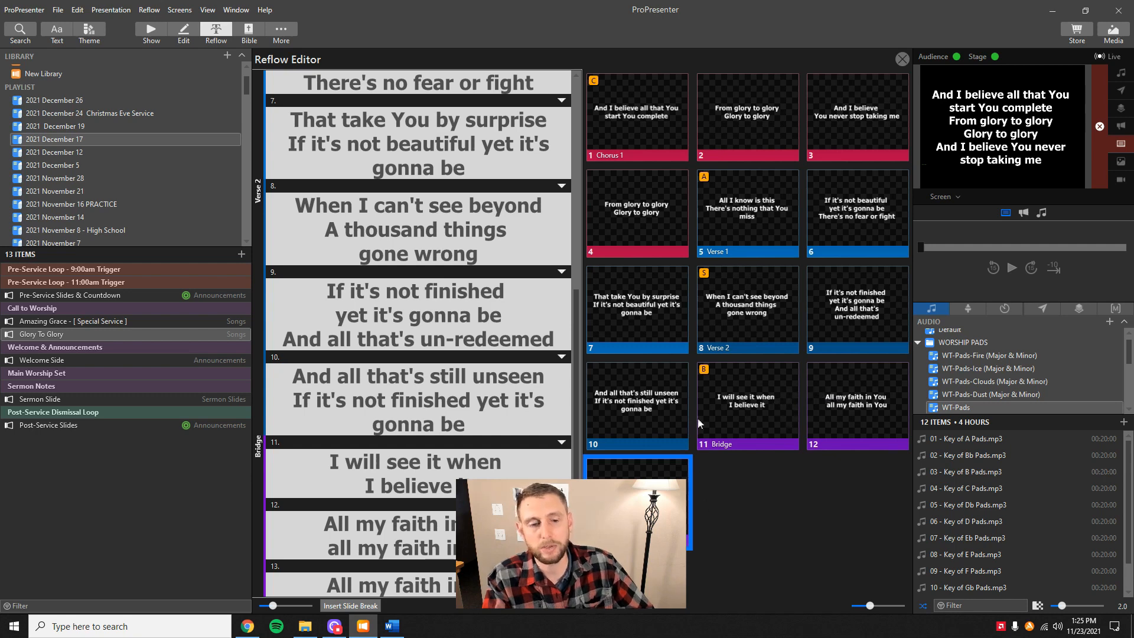
{"action": "left_click", "coordinate": [561, 564]}
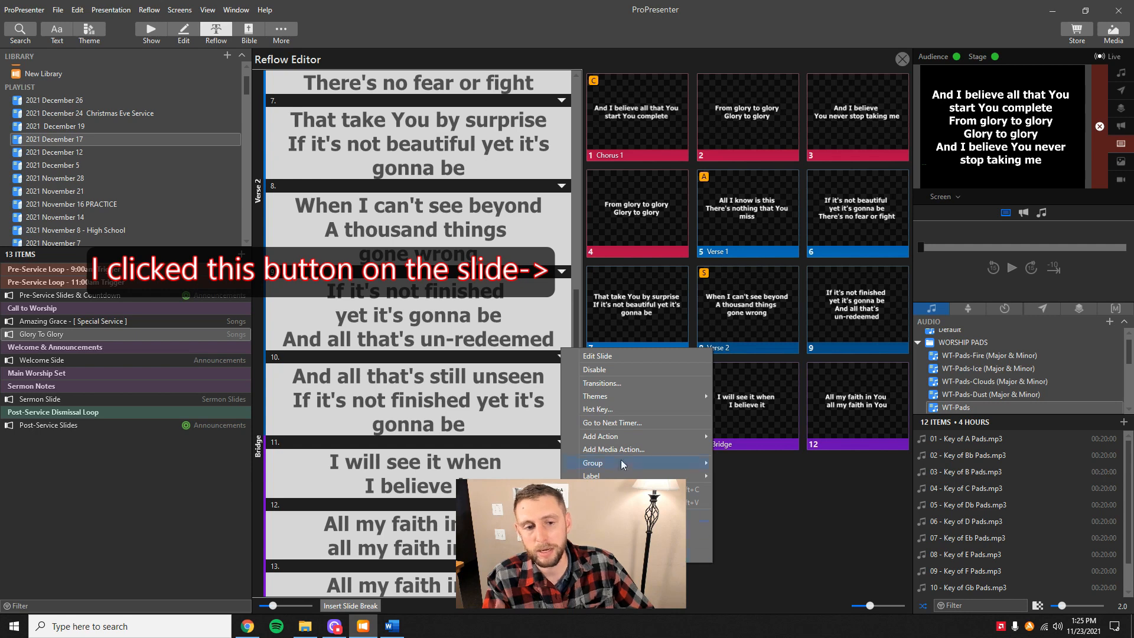
{"action": "mouse_move", "coordinate": [624, 465]}
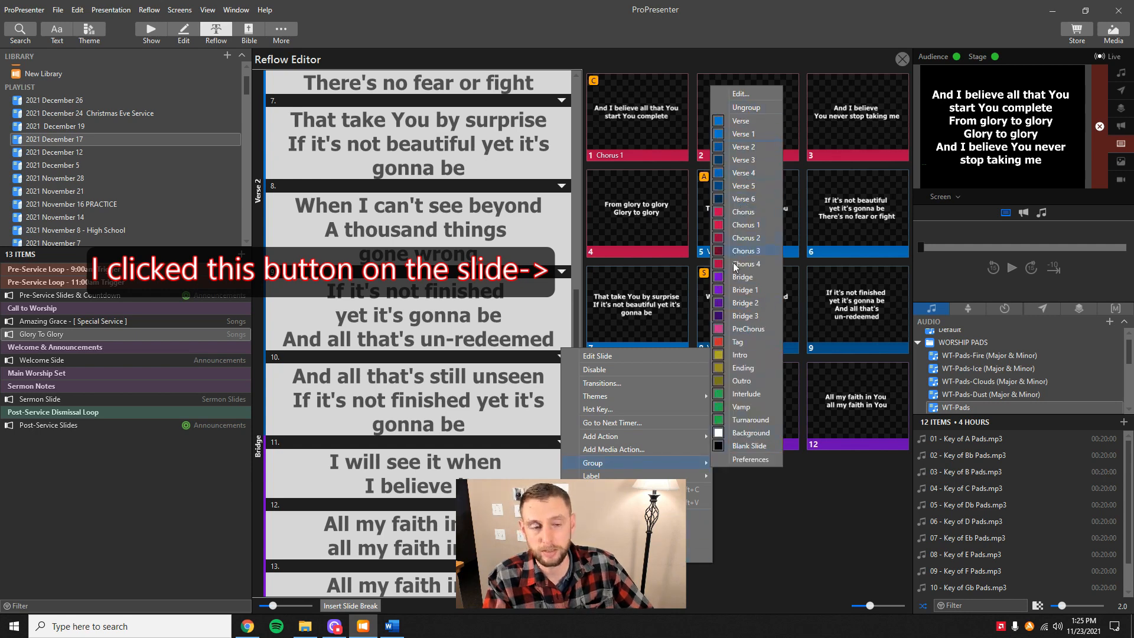
{"action": "left_click", "coordinate": [736, 343]}
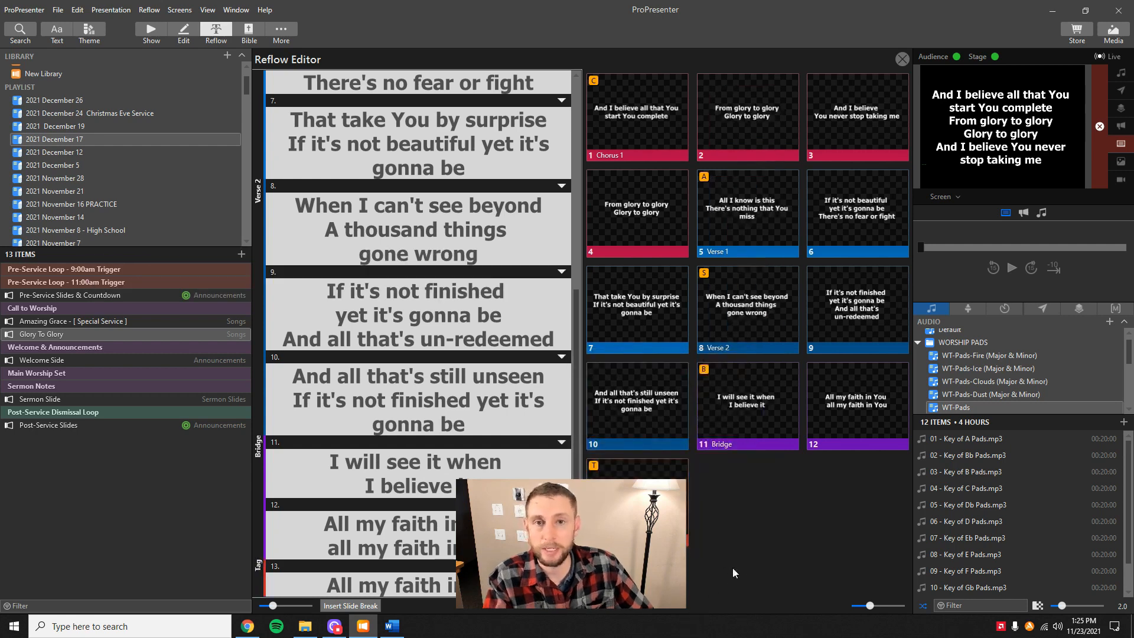
- Insert two empty slides after the Tag slide
{"action": "left_click", "coordinate": [527, 593]}
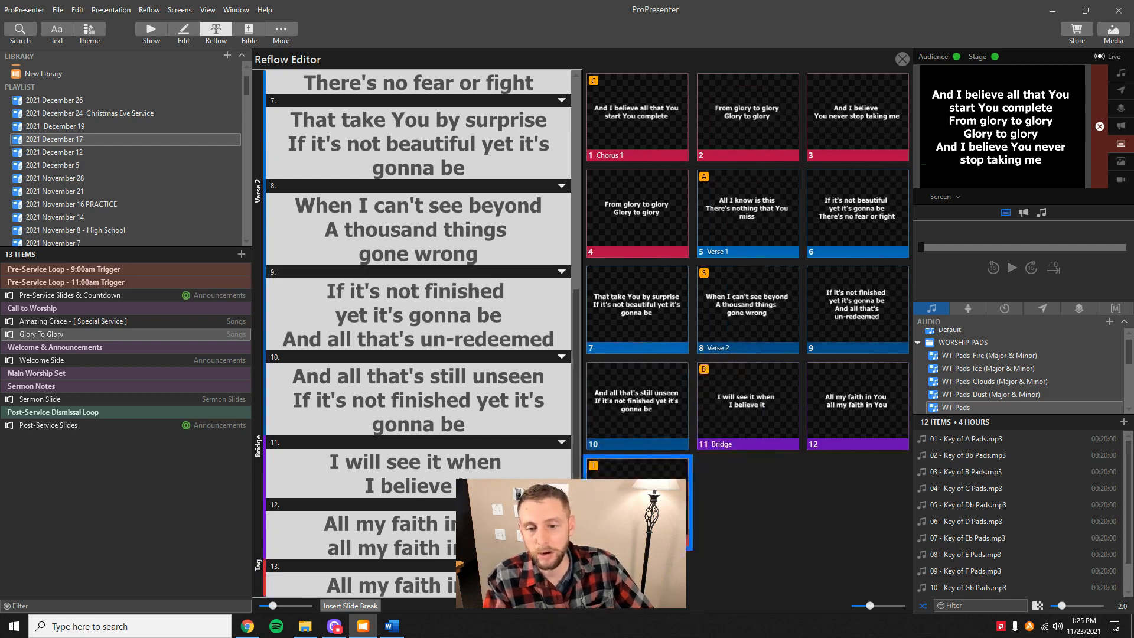
{"action": "left_click", "coordinate": [362, 607]}
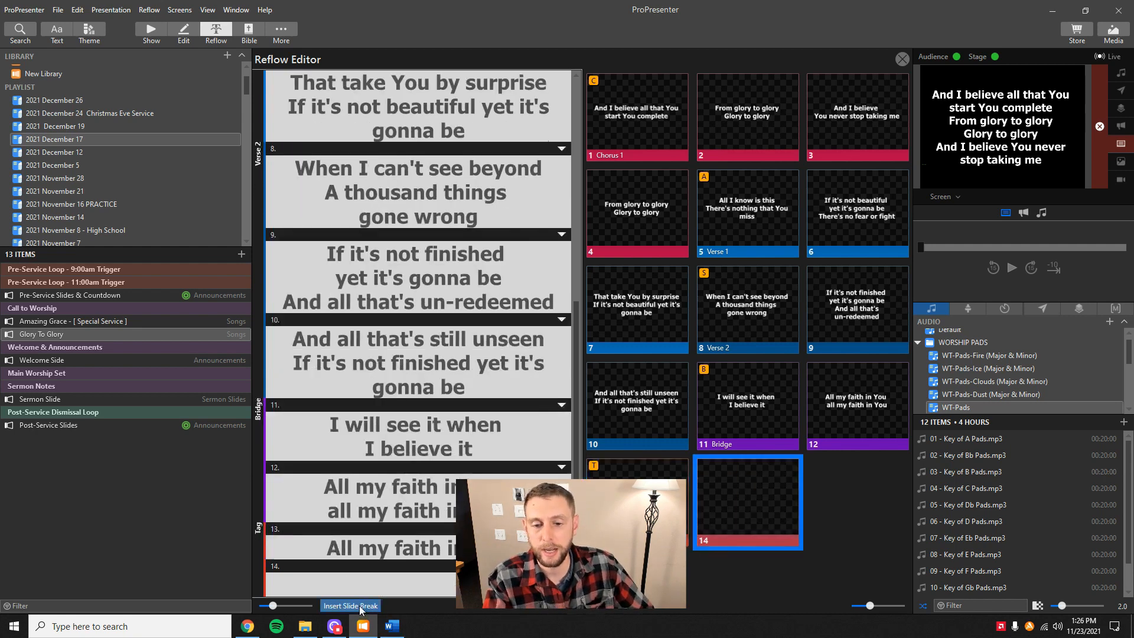
{"action": "left_click", "coordinate": [362, 607]}
- Assign the first empty slide at the song's end to the Background group and the second to the Blank Slide group
{"action": "right_click", "coordinate": [709, 525]}
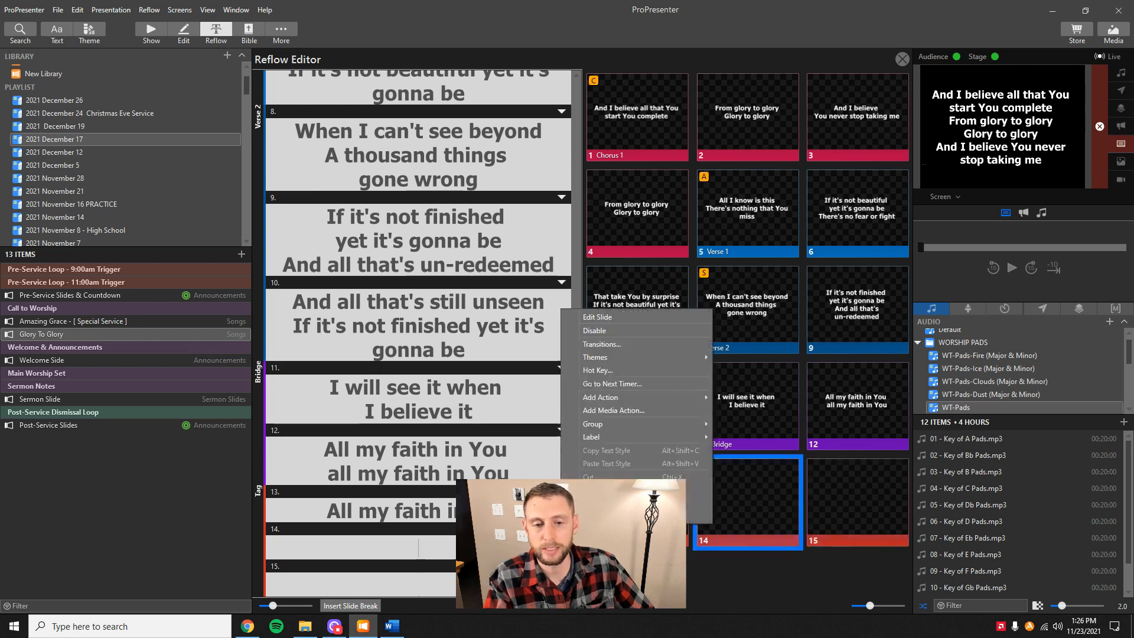
{"action": "mouse_move", "coordinate": [620, 423]}
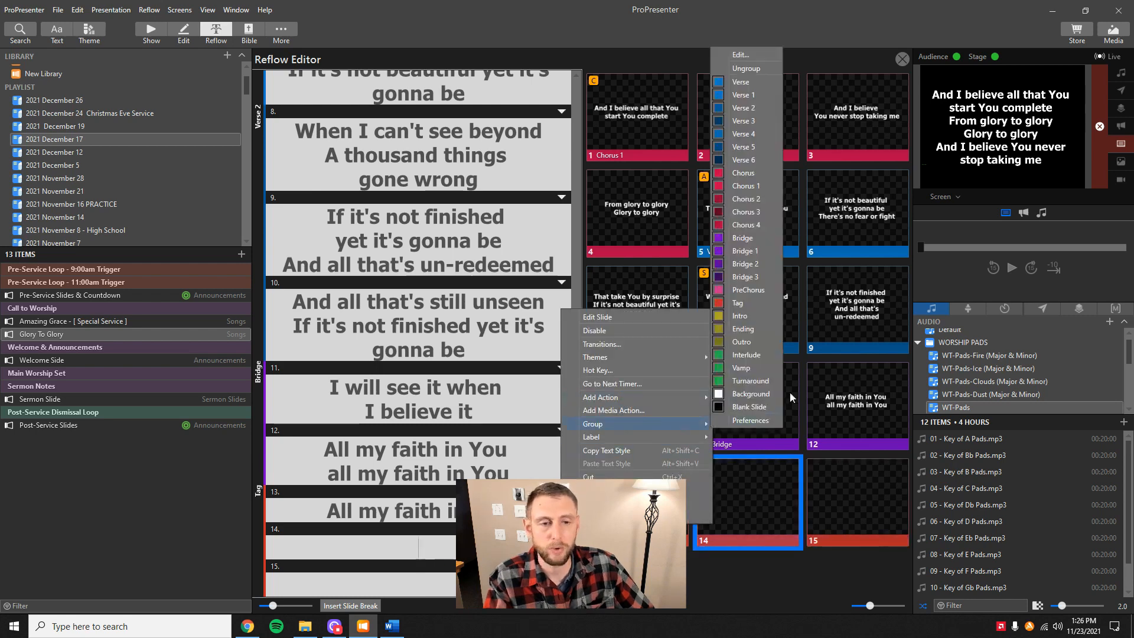
{"action": "left_click", "coordinate": [772, 399]}
{"action": "left_click", "coordinate": [562, 564]}
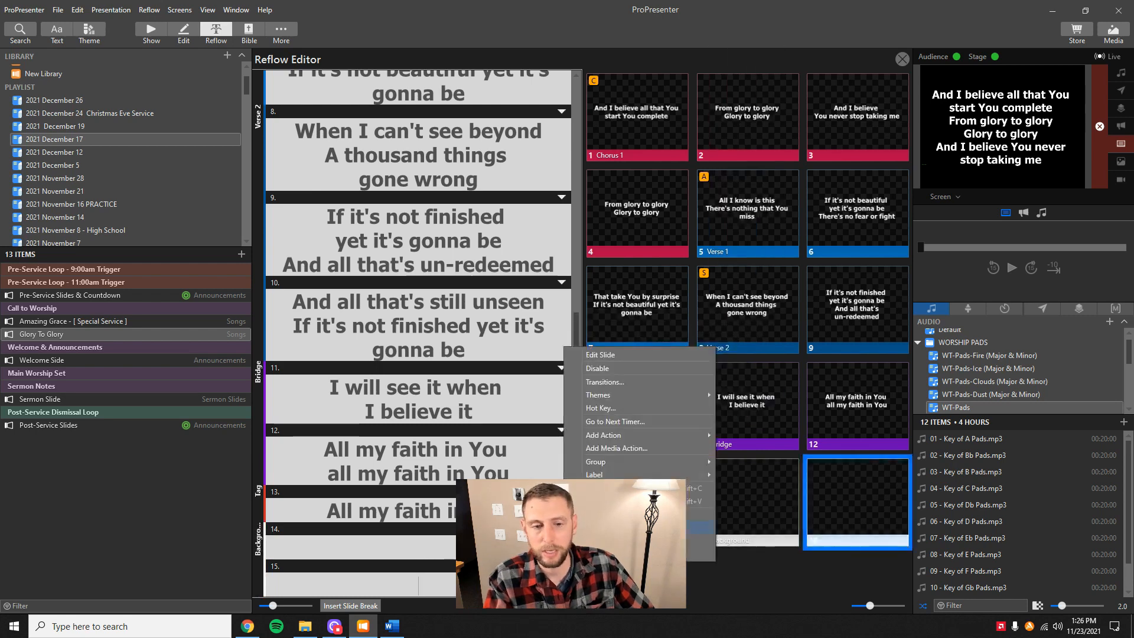
{"action": "mouse_move", "coordinate": [695, 463]}
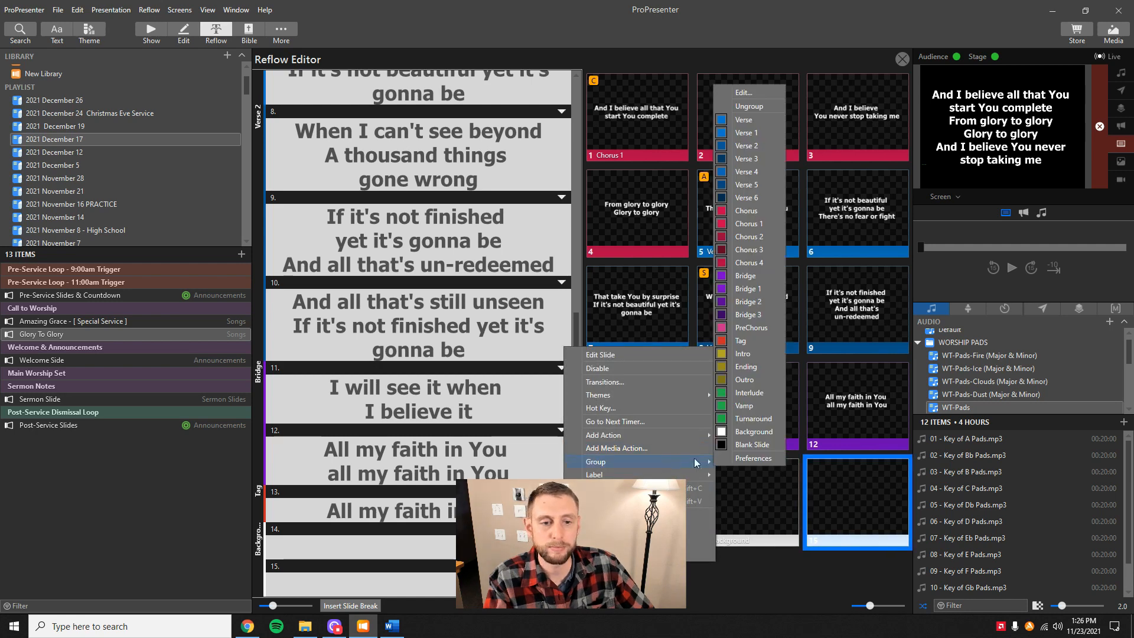
{"action": "left_click", "coordinate": [764, 444]}
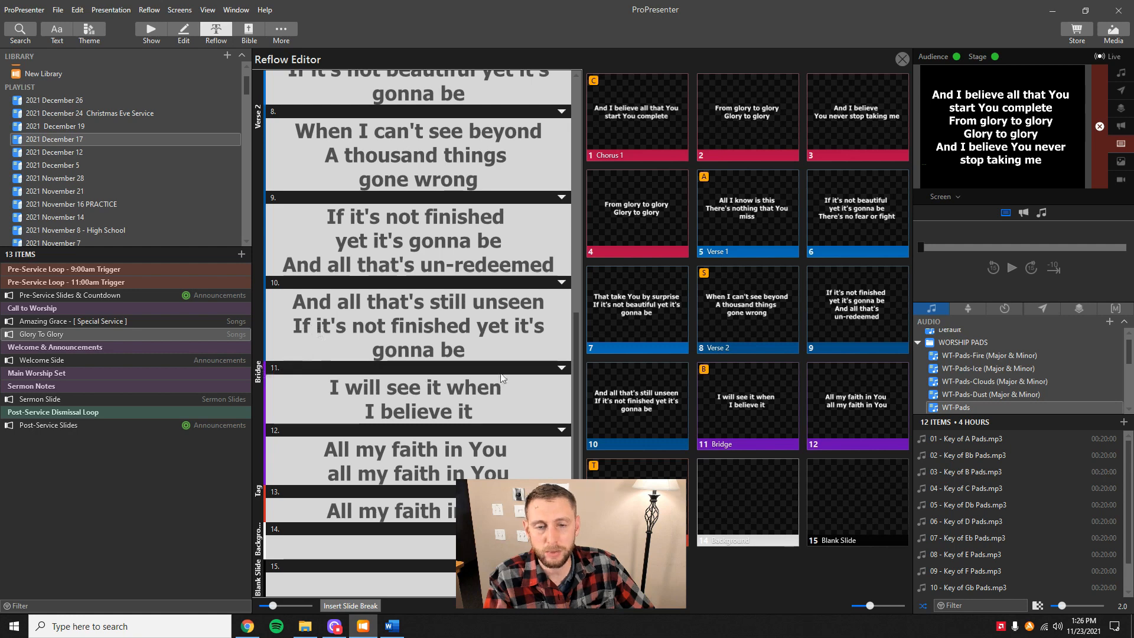
{"action": "left_click", "coordinate": [563, 368]}
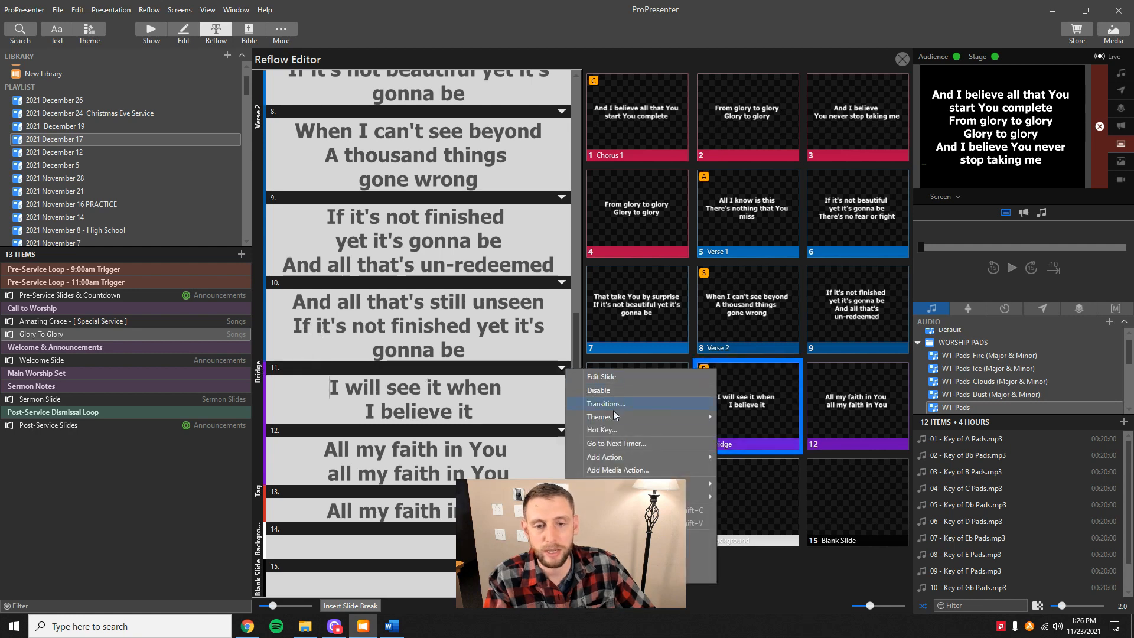
{"action": "mouse_move", "coordinate": [609, 484]}
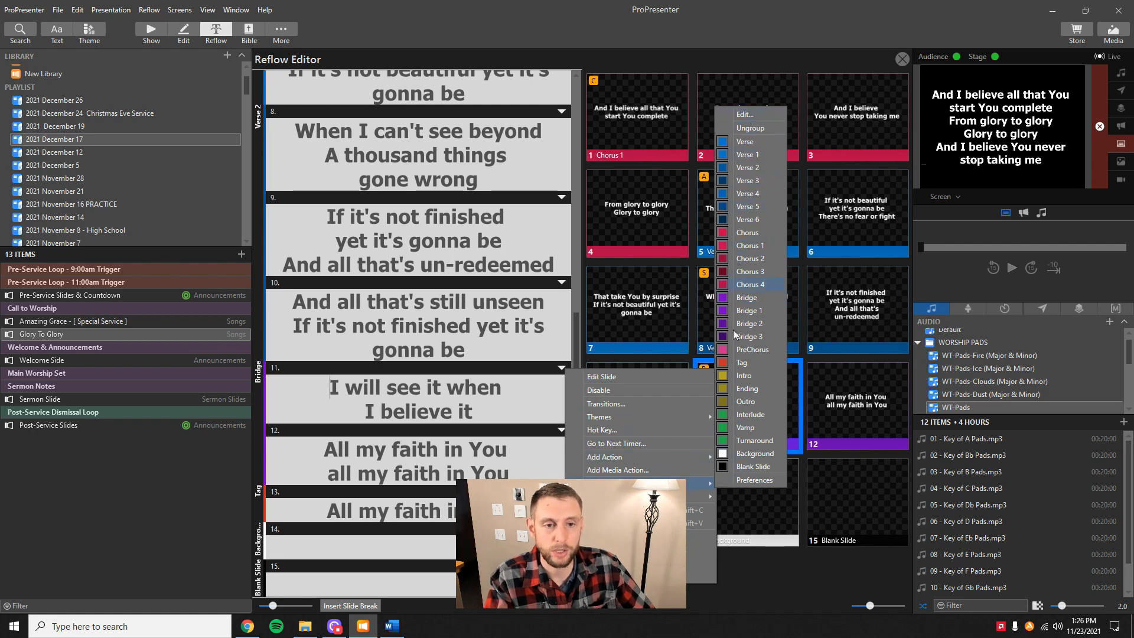
{"action": "left_click", "coordinate": [807, 570]}
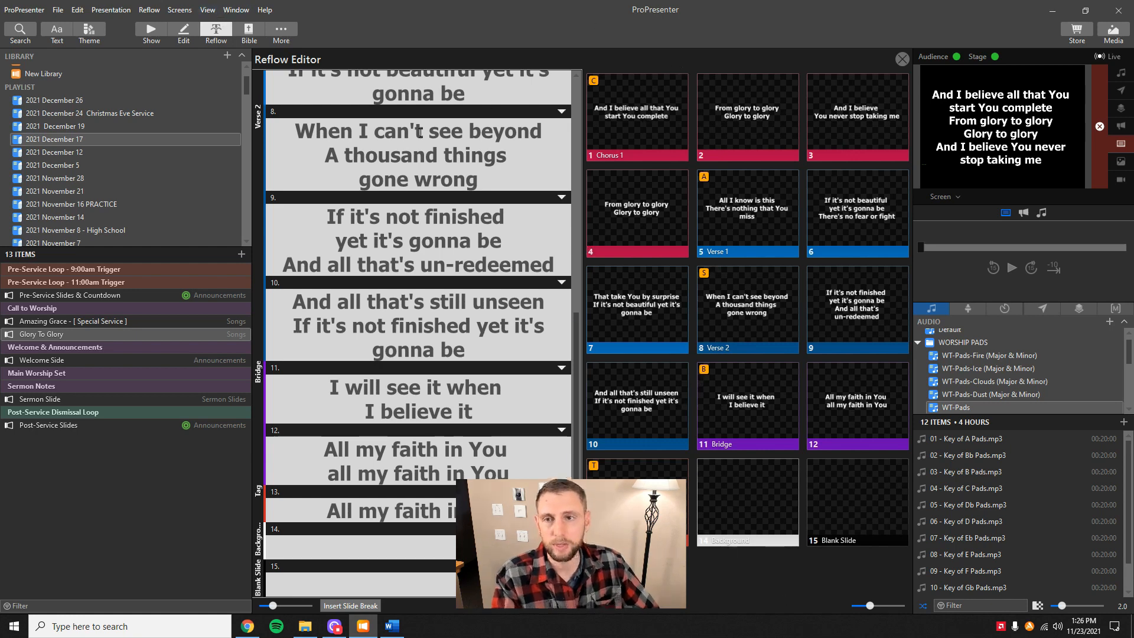
- In the Show view, display Glory To Glory's arrangement controls and create a new arrangement named with a person's first name
{"action": "left_click", "coordinate": [151, 32]}
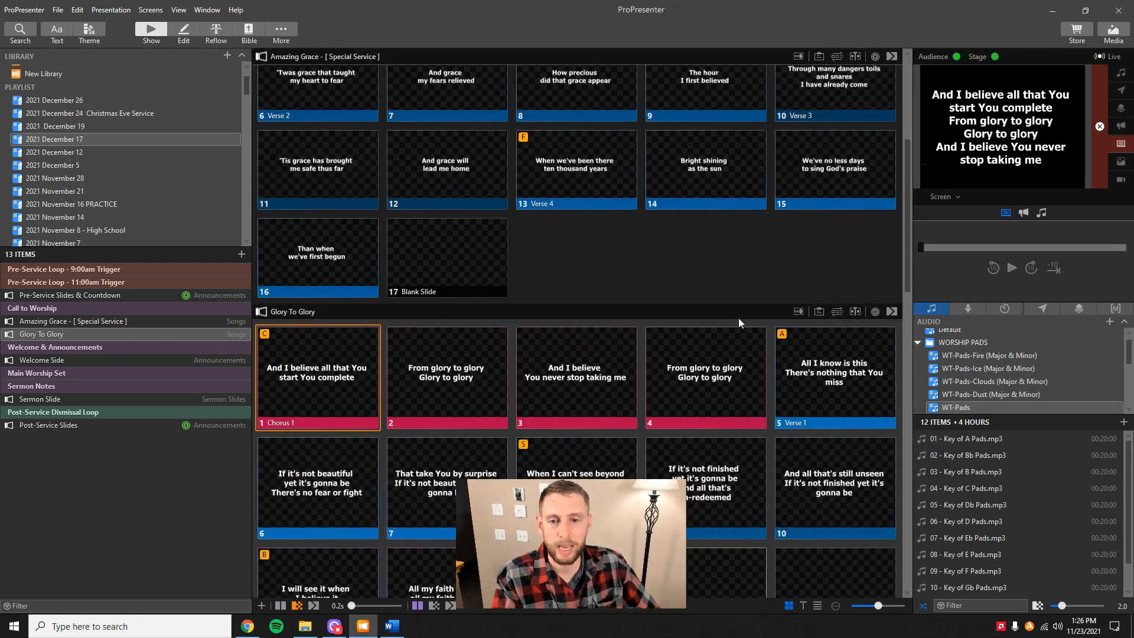
{"action": "scroll", "coordinate": [738, 322], "scroll_direction": "down", "scroll_amount": 2}
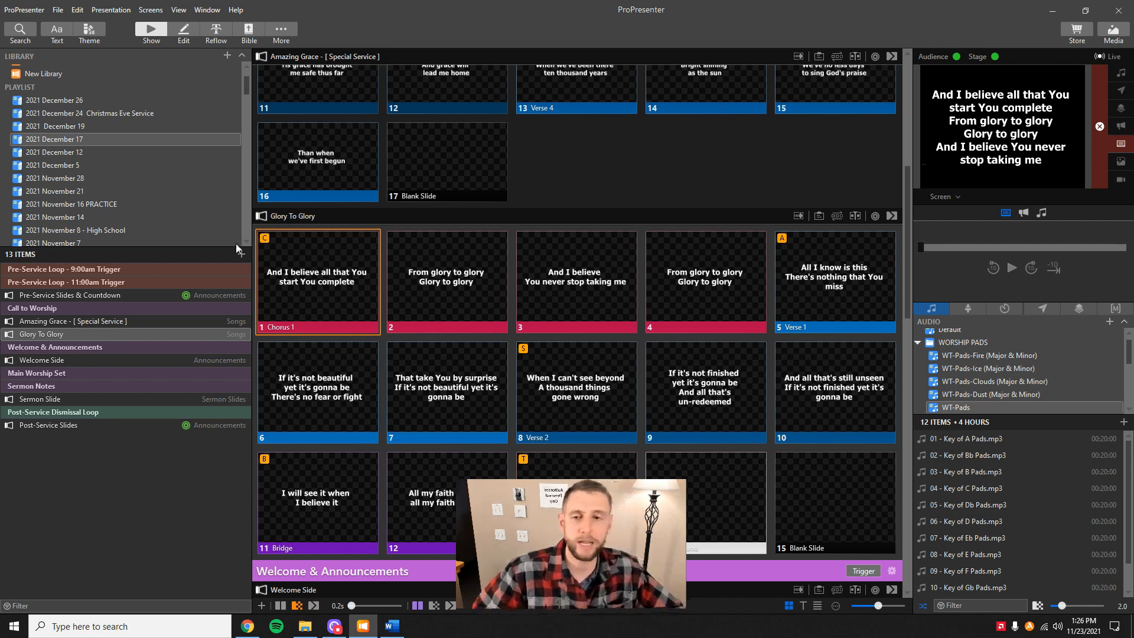
{"action": "left_click", "coordinate": [838, 216]}
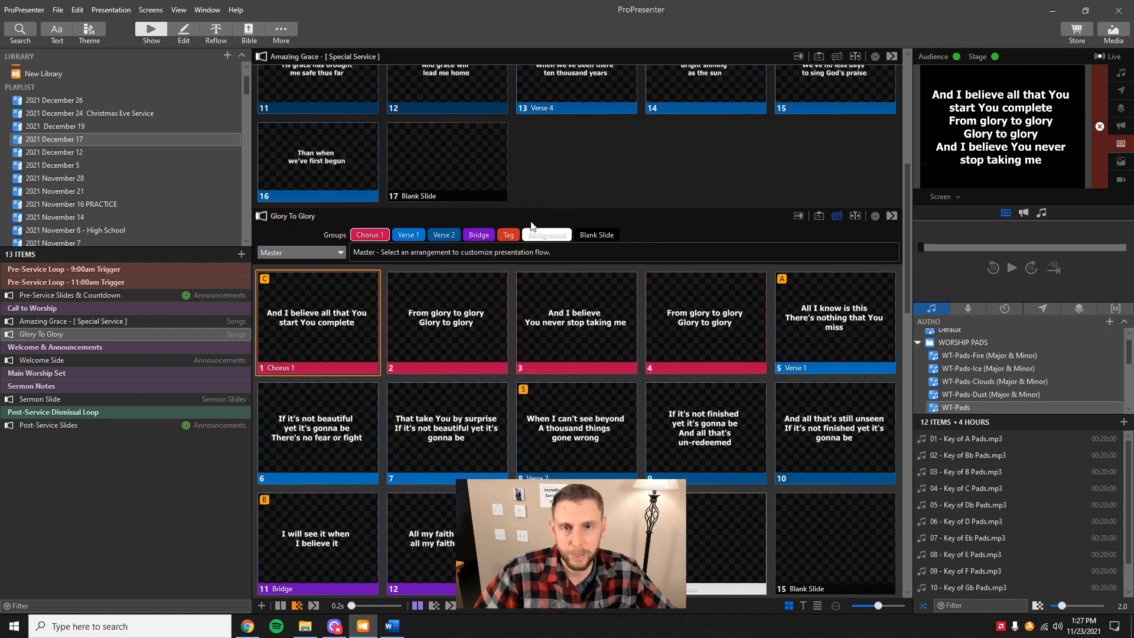
{"action": "left_click", "coordinate": [340, 252]}
{"action": "left_click", "coordinate": [323, 283]}
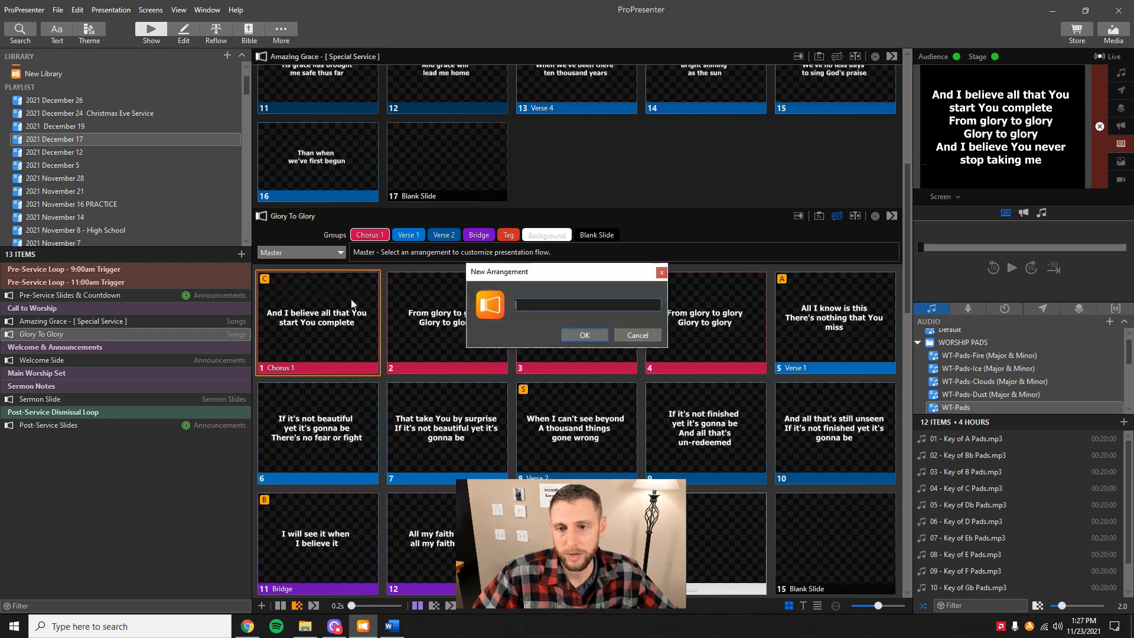
{"action": "type", "text": "Michael"}
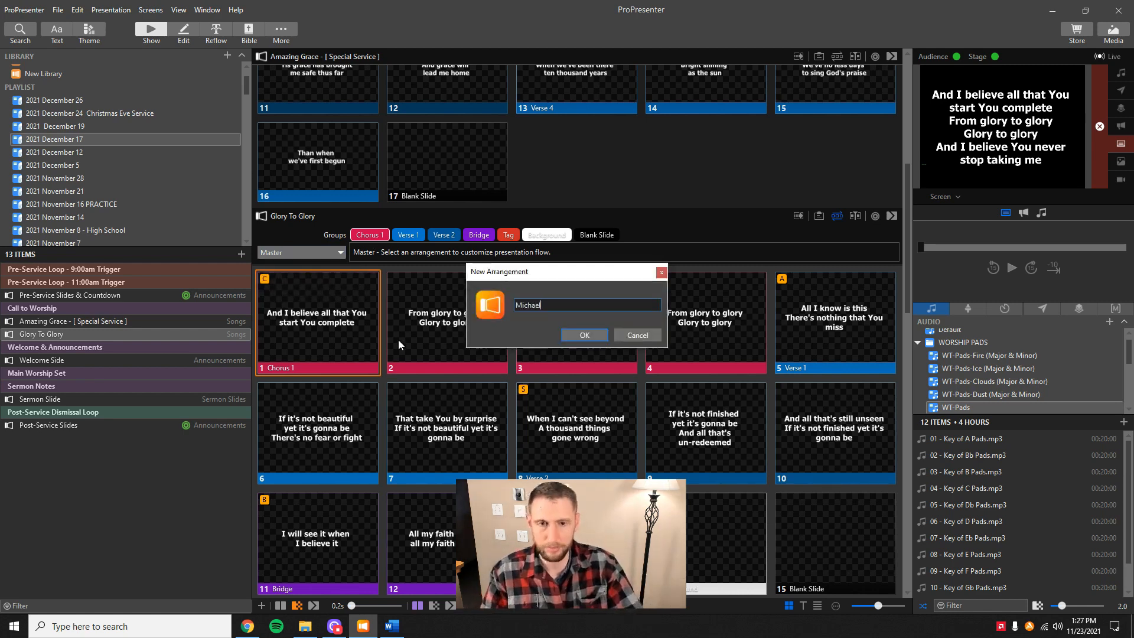
{"action": "key", "text": "Return"}
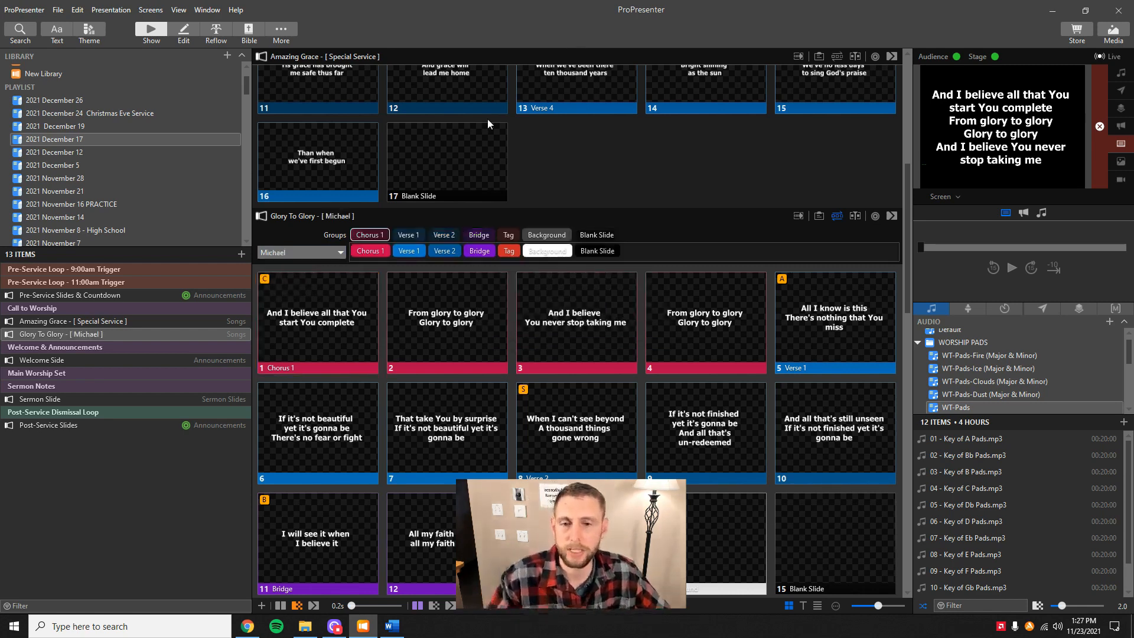
{"action": "left_click", "coordinate": [319, 254]}
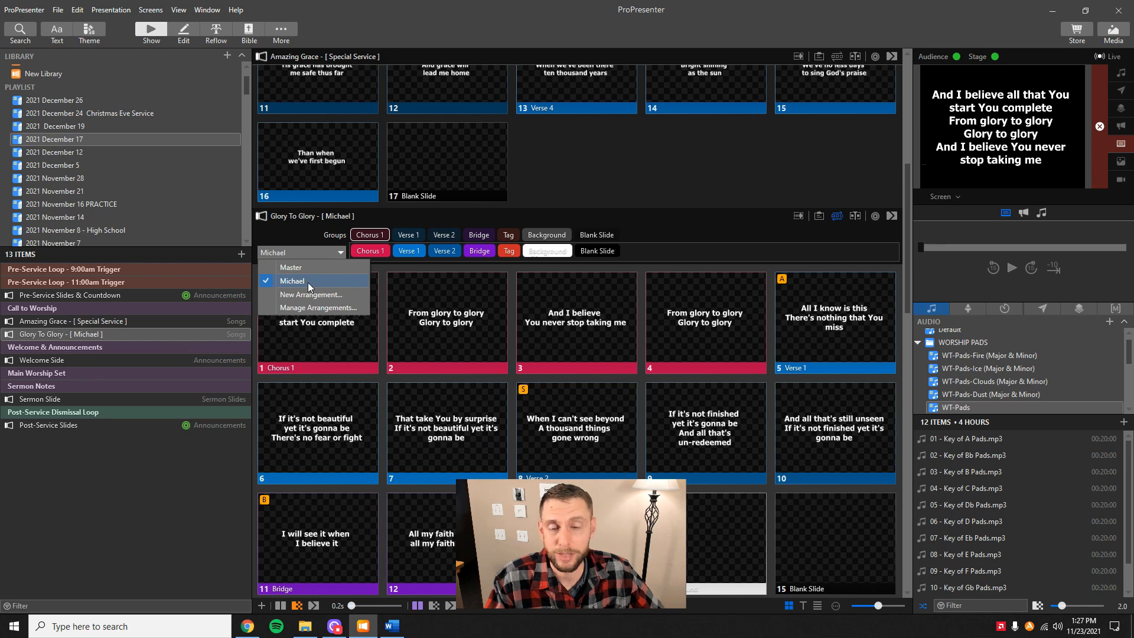
{"action": "left_click", "coordinate": [597, 201]}
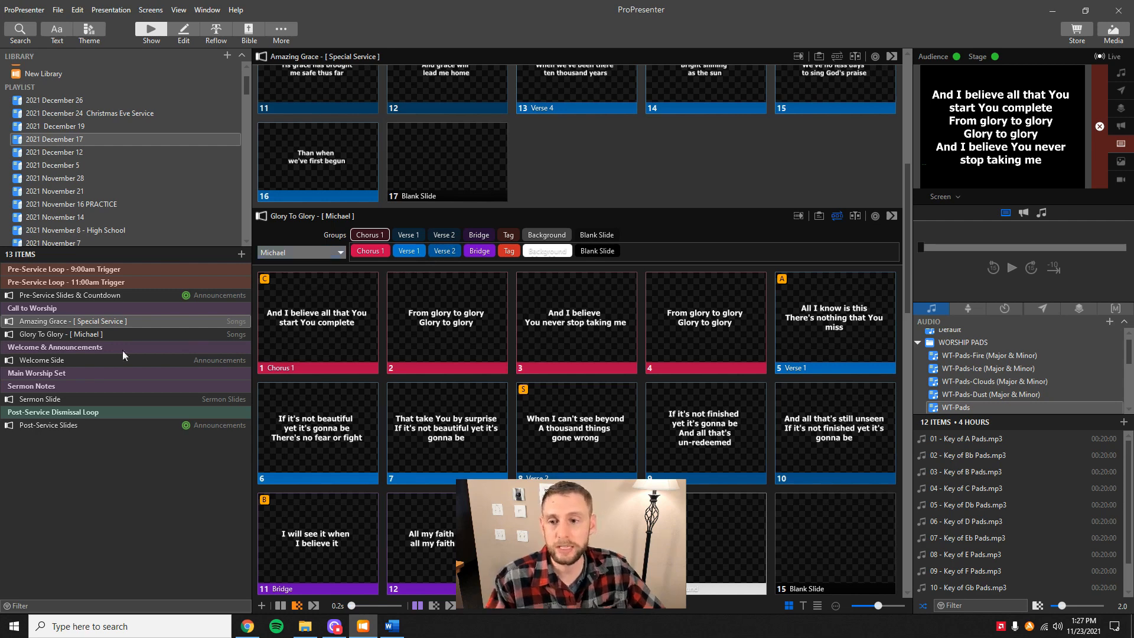
{"action": "left_click", "coordinate": [333, 254]}
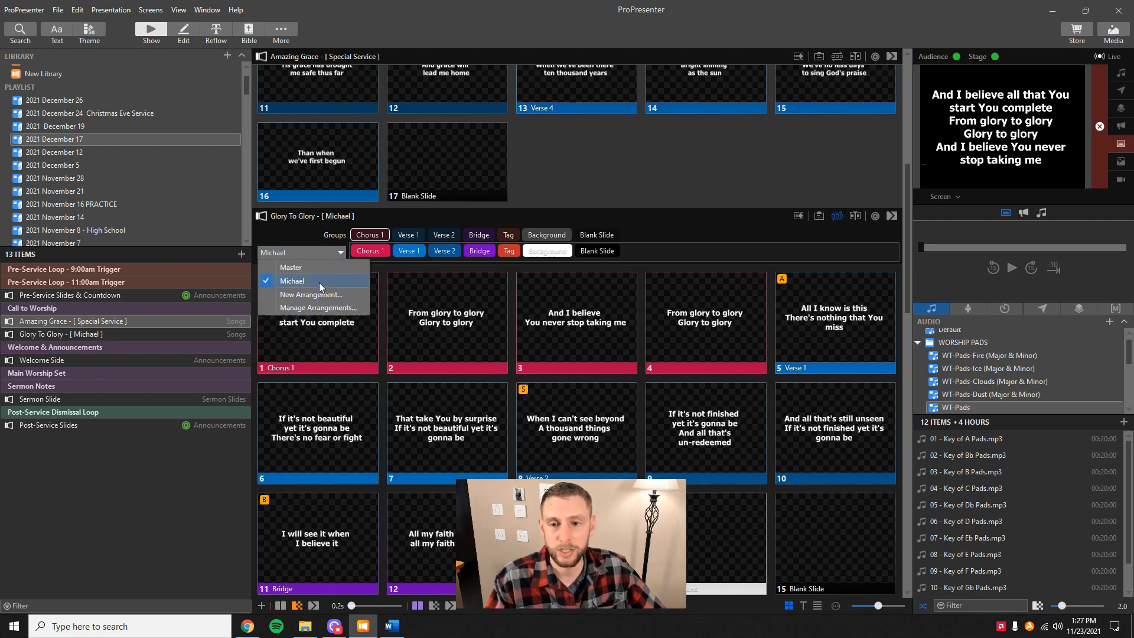
{"action": "left_click", "coordinate": [611, 196]}
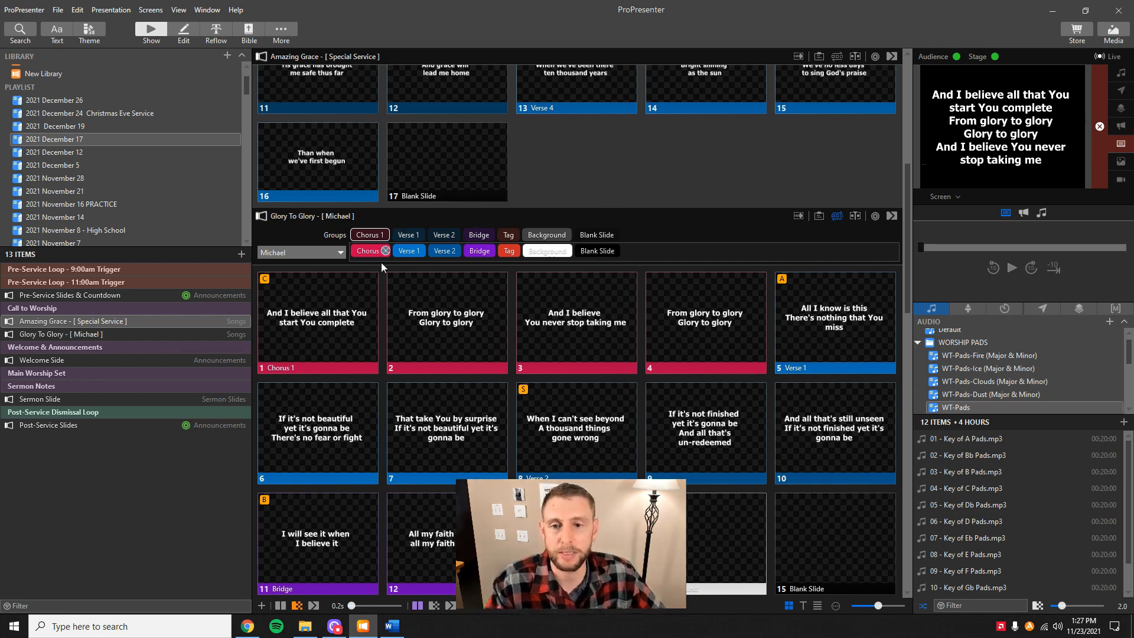
- Arrange Glory To Glory as Background, Verse 1, Chorus 1, Verse 2, Chorus 1, Bridge twice, Chorus 1, Tag and Blank Slide
{"action": "left_click_drag", "start_coordinate": [401, 254], "coordinate": [461, 252]}
{"action": "left_click_drag", "start_coordinate": [507, 298], "coordinate": [542, 256]}
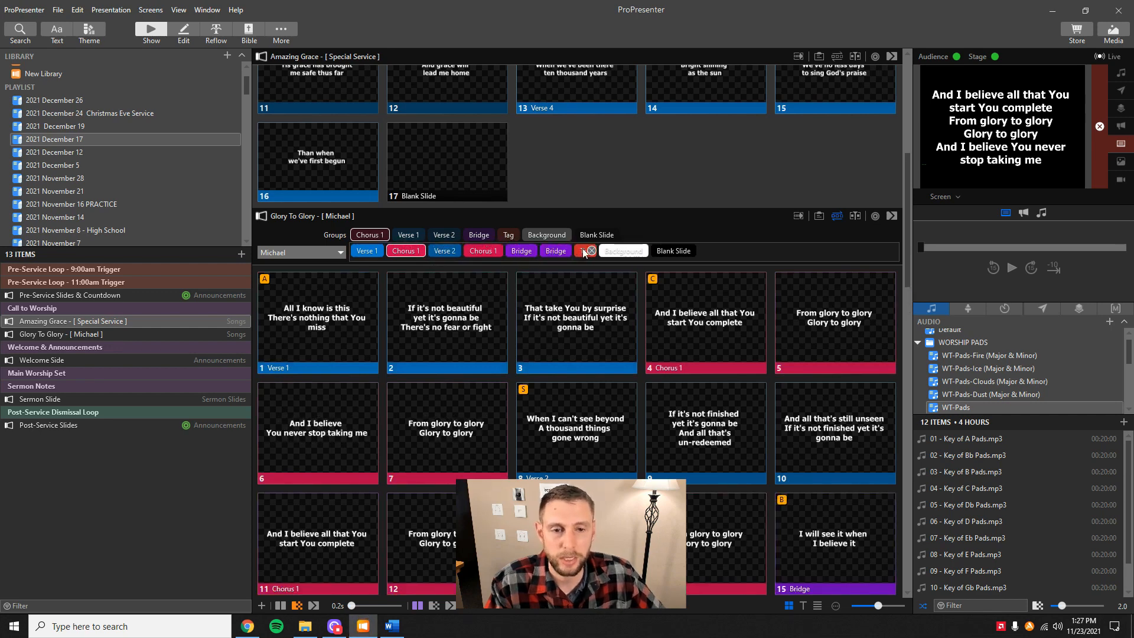
{"action": "left_click_drag", "start_coordinate": [377, 237], "coordinate": [582, 254]}
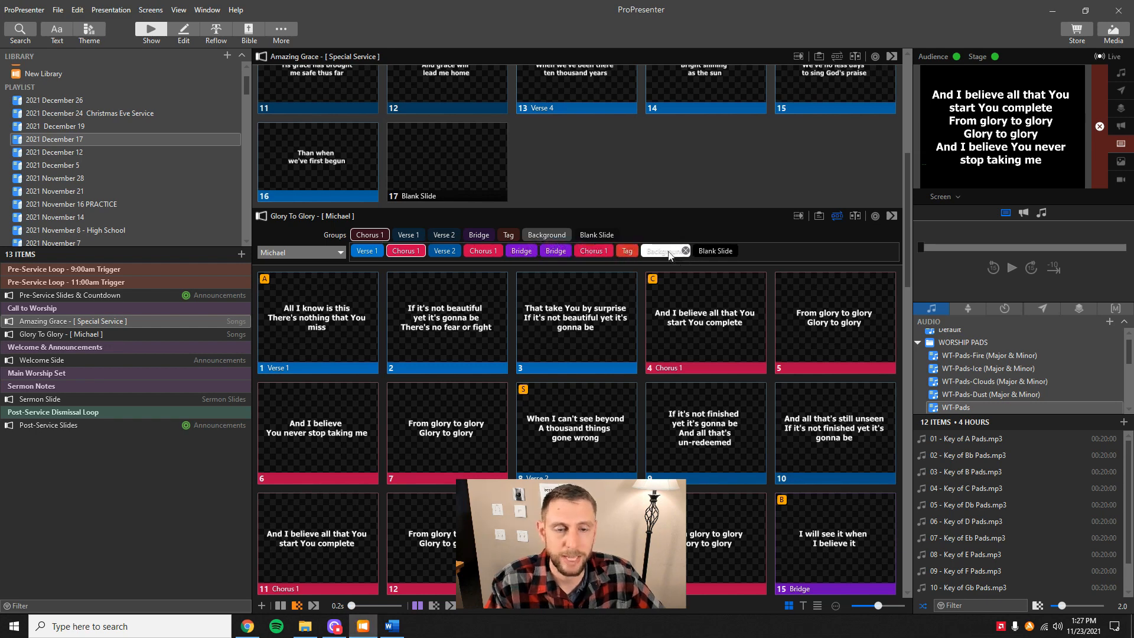
{"action": "left_click_drag", "start_coordinate": [670, 252], "coordinate": [355, 253]}
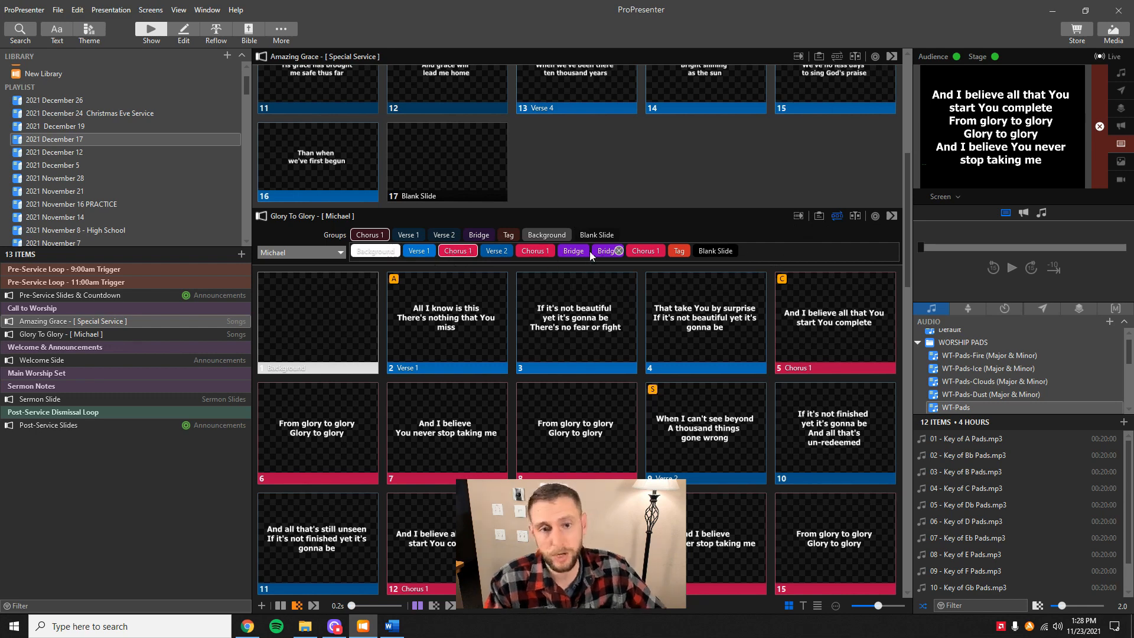
- Remove Verse 2 from Glory To Glory's arrangement and restore it between the first two Chorus 1 groups
{"action": "left_click", "coordinate": [508, 254]}
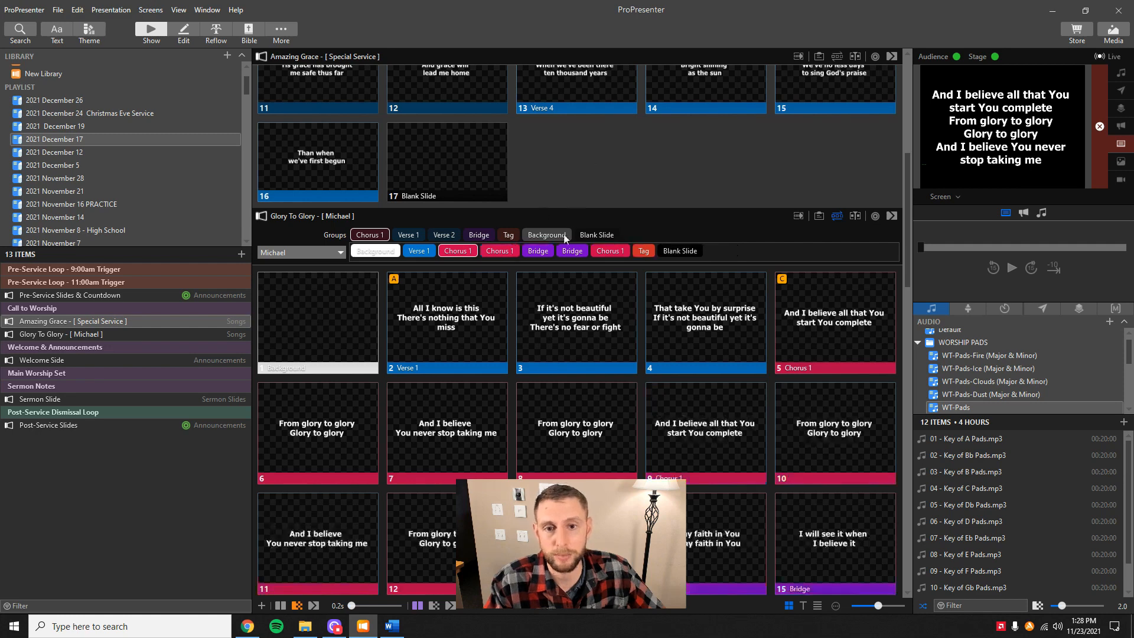
{"action": "left_click_drag", "start_coordinate": [486, 254], "coordinate": [489, 257]}
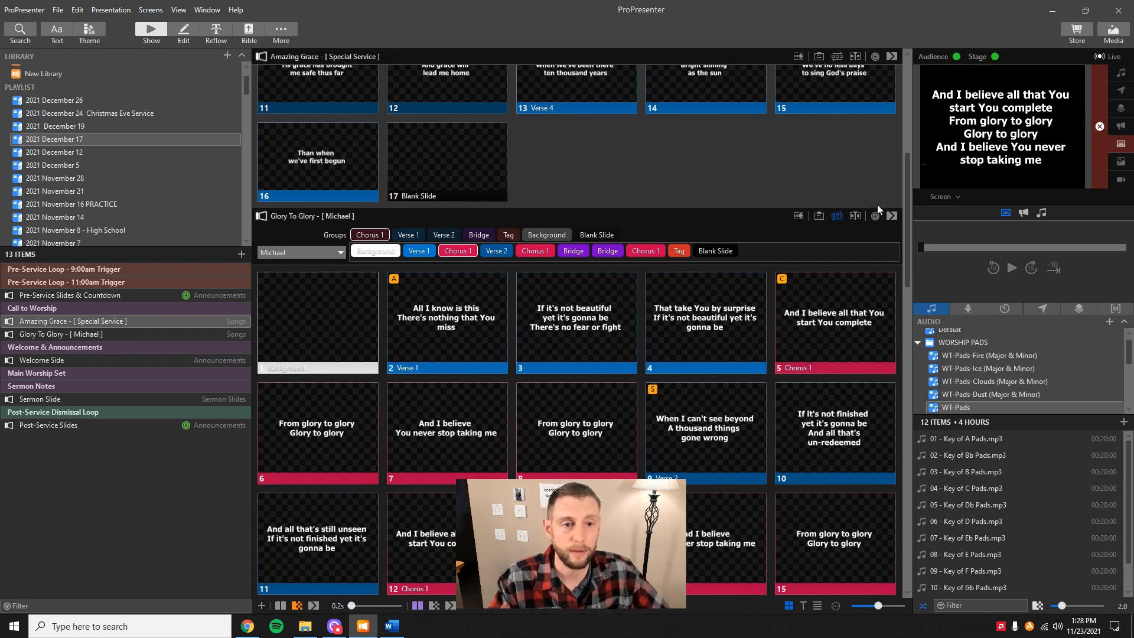
- Hide and redisplay Glory To Glory's arrangement controls, leaving them shown above the slides
{"action": "left_click", "coordinate": [837, 217]}
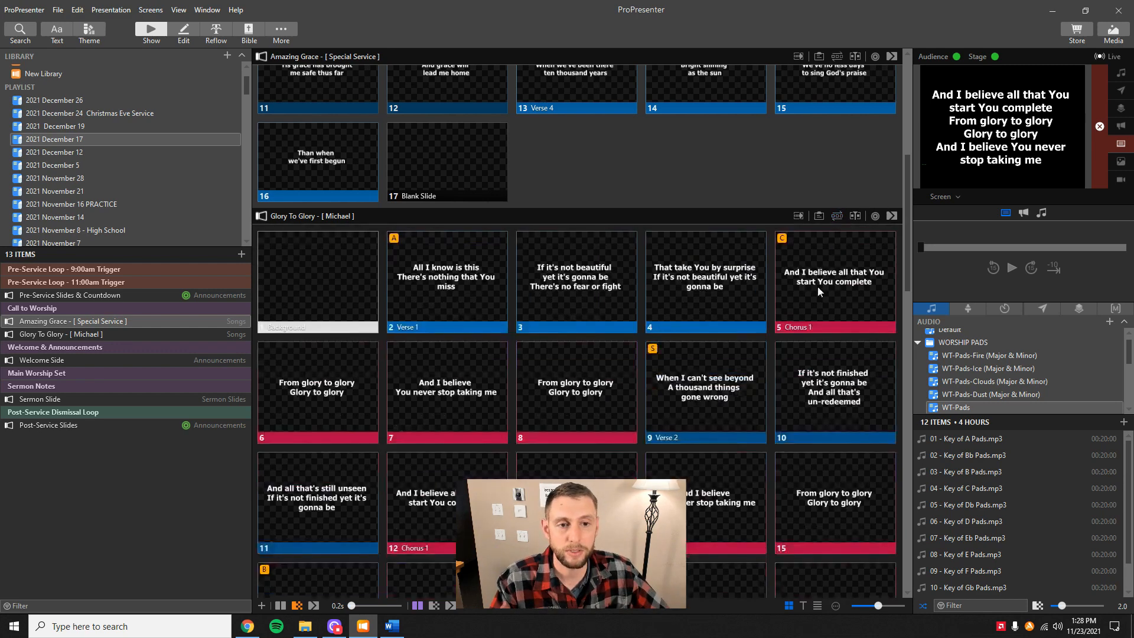
{"action": "left_click", "coordinate": [836, 216]}
{"action": "left_click", "coordinate": [837, 216]}
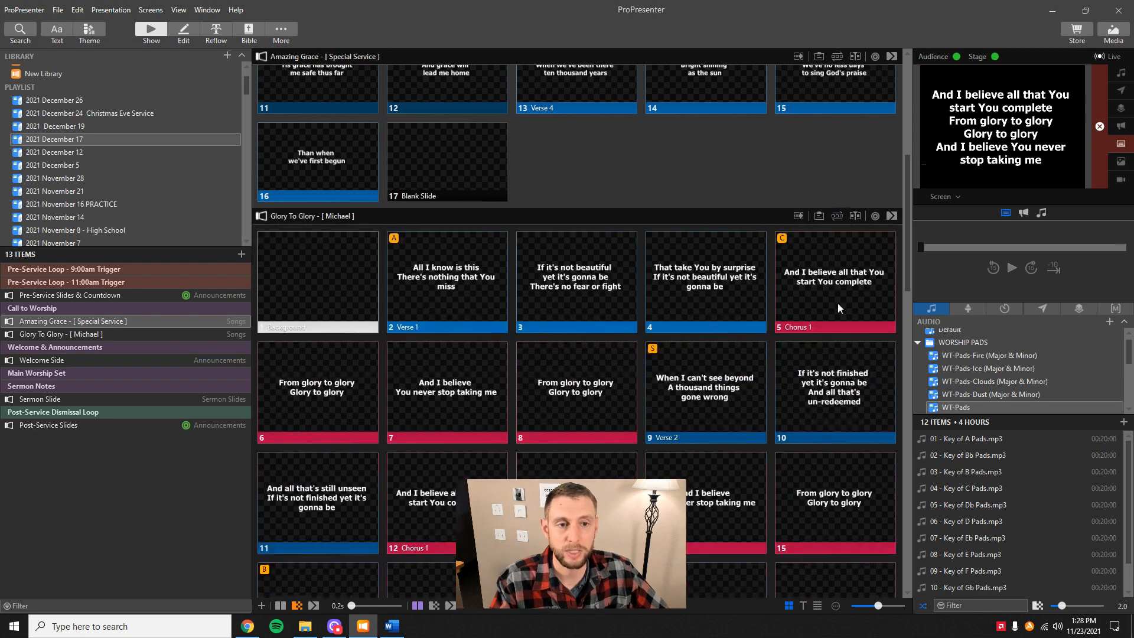
{"action": "left_click", "coordinate": [837, 216]}
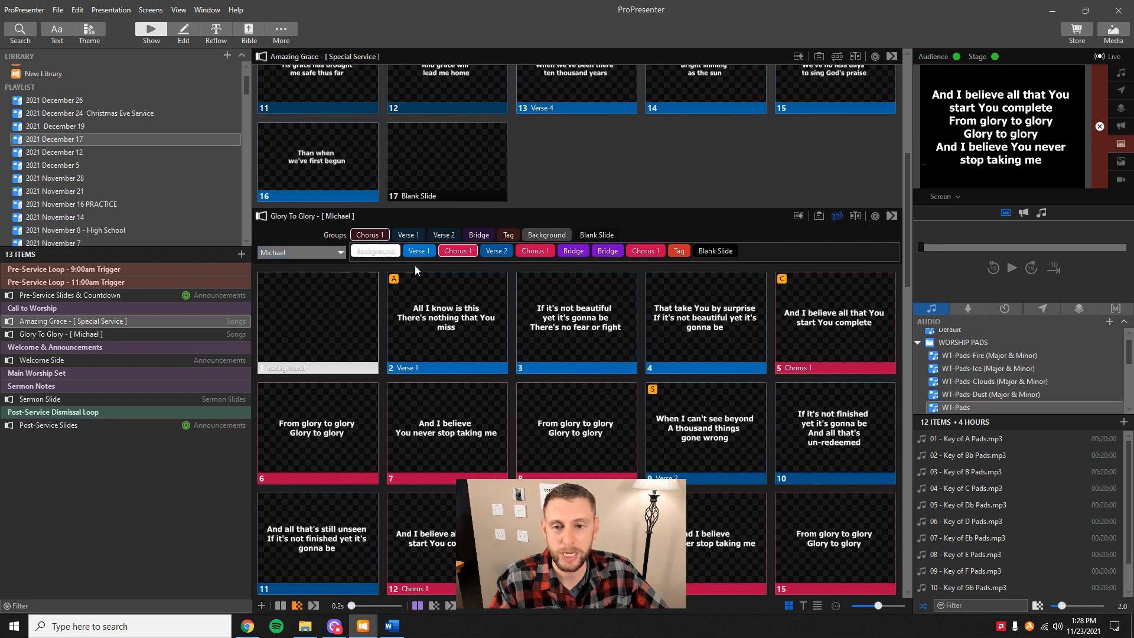
- Create a new Amazing Grace arrangement named Normal and remove Verse 3 and Verse 4 from it
{"action": "scroll", "coordinate": [478, 314], "scroll_direction": "down", "scroll_amount": 5}
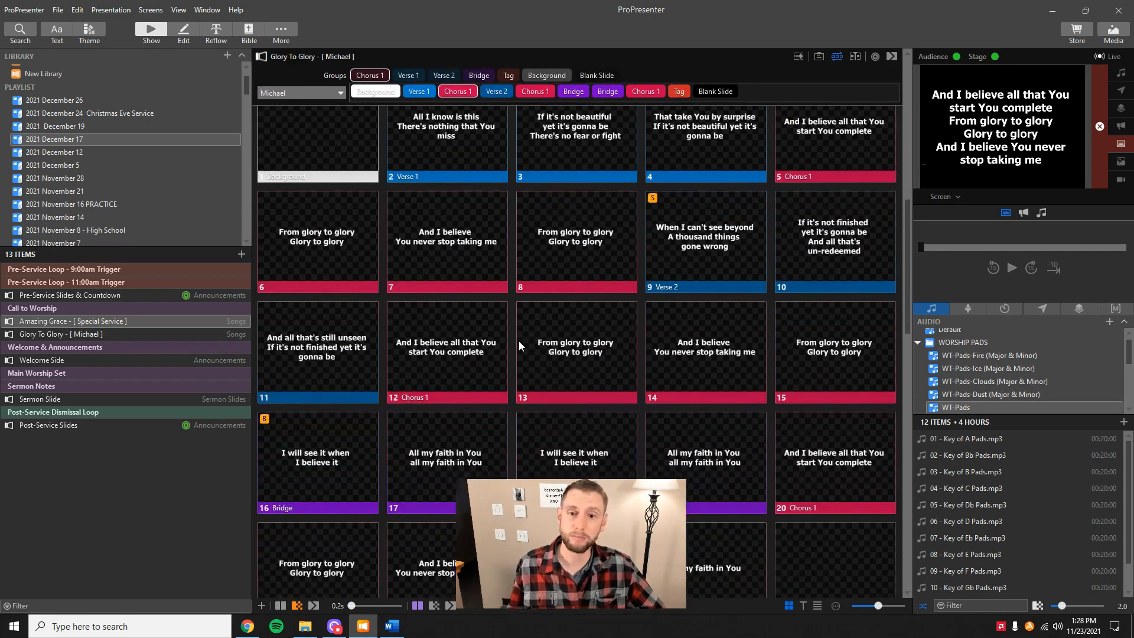
{"action": "scroll", "coordinate": [518, 341], "scroll_direction": "down", "scroll_amount": 2}
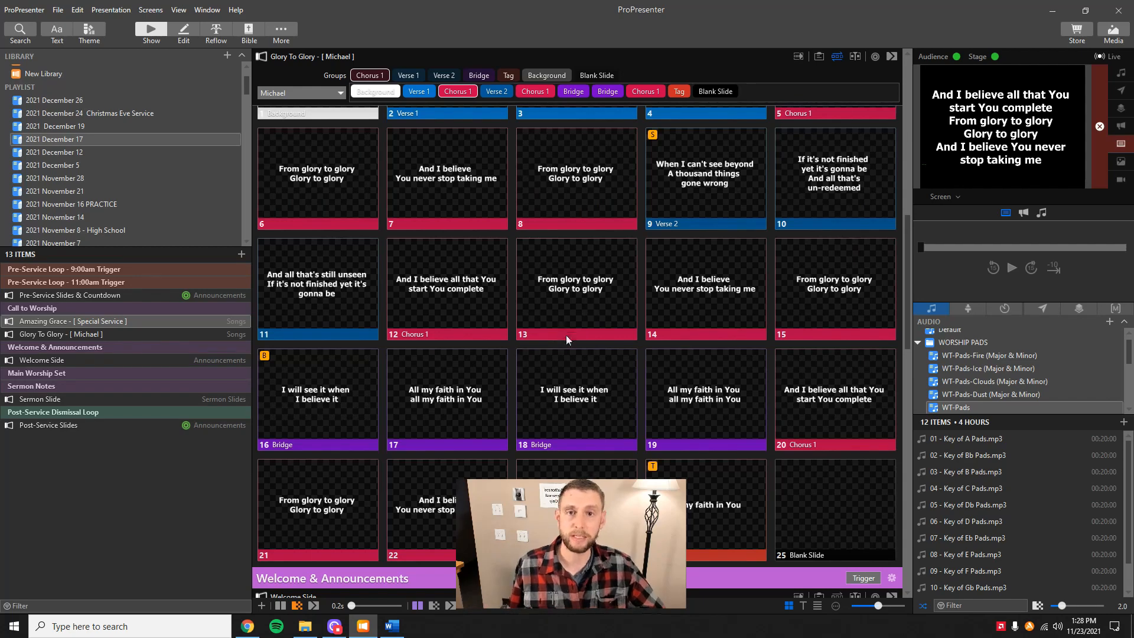
{"action": "scroll", "coordinate": [653, 260], "scroll_direction": "up", "scroll_amount": 5}
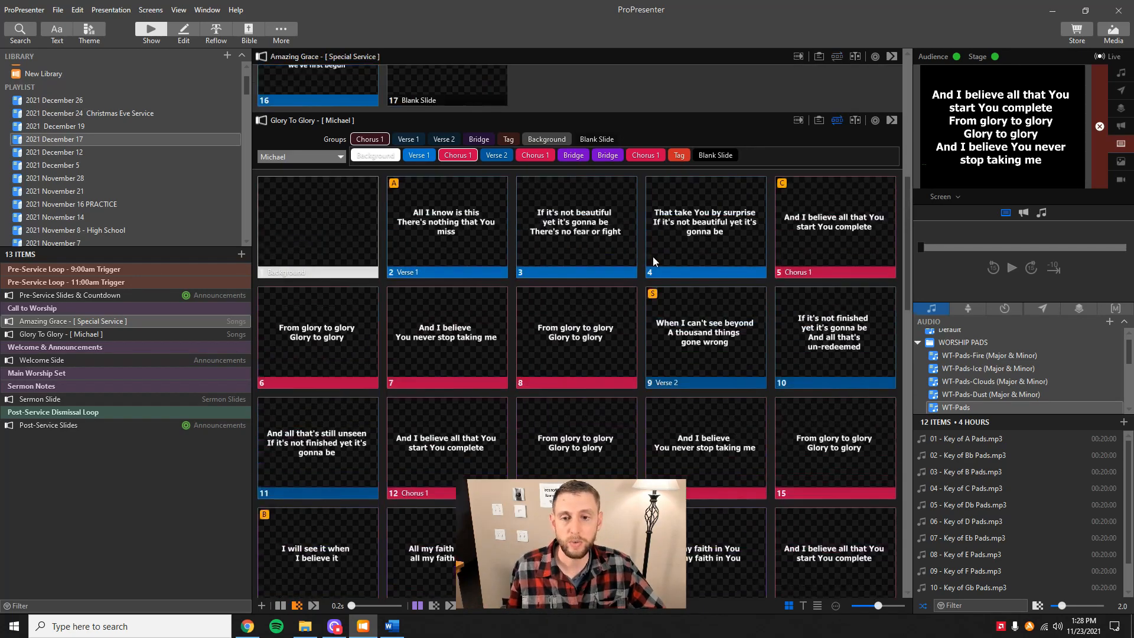
{"action": "scroll", "coordinate": [357, 380], "scroll_direction": "up", "scroll_amount": 8}
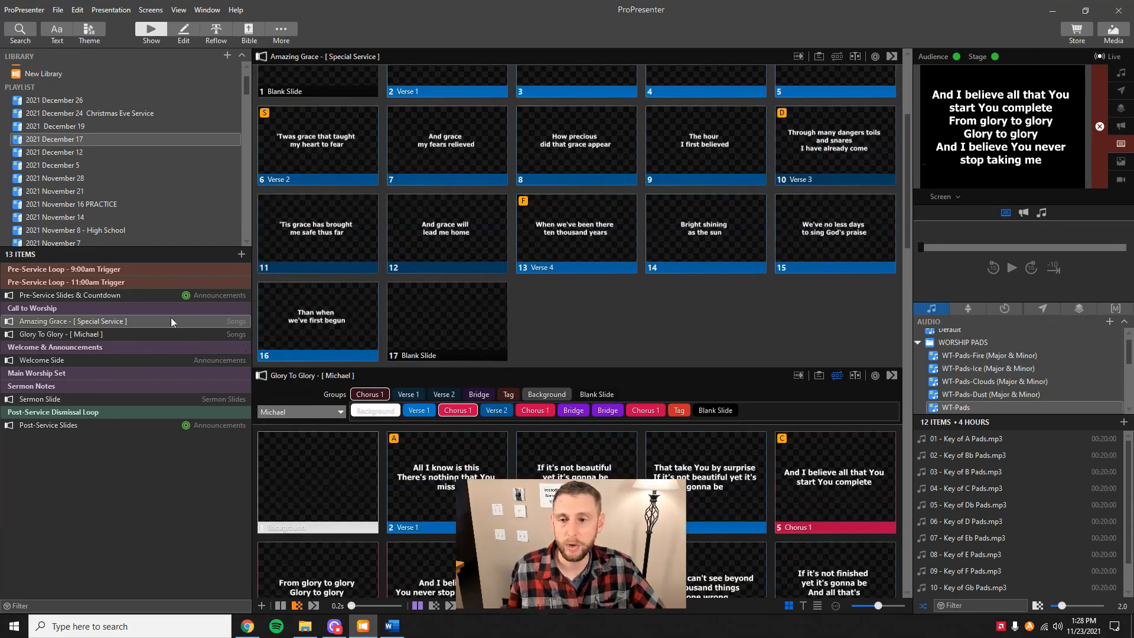
{"action": "scroll", "coordinate": [477, 314], "scroll_direction": "up", "scroll_amount": 5}
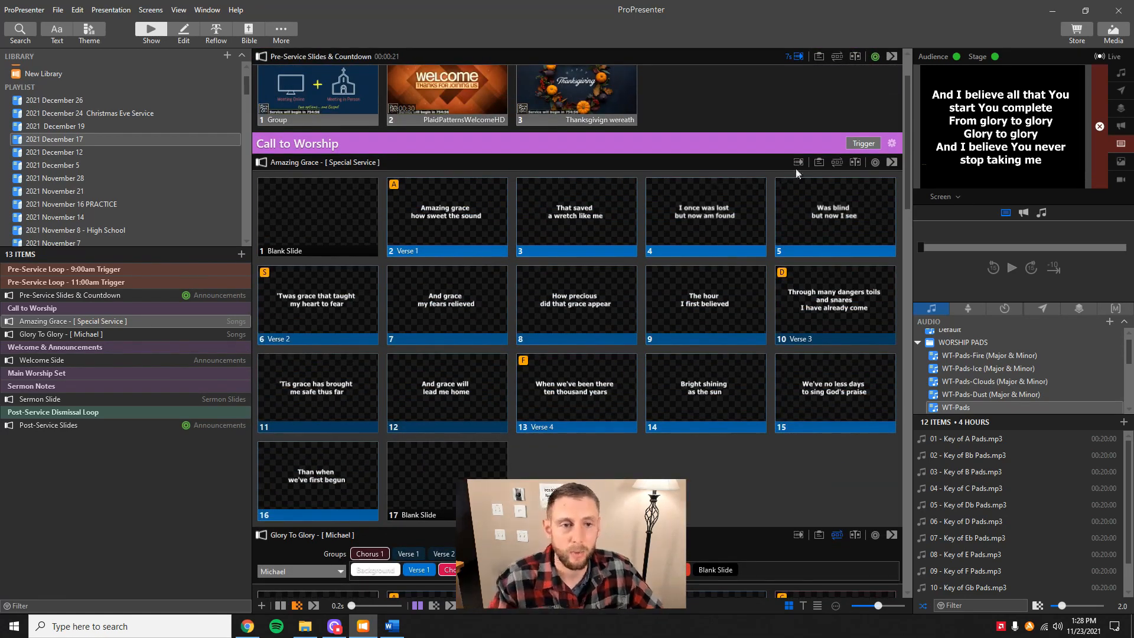
{"action": "left_click", "coordinate": [837, 163]}
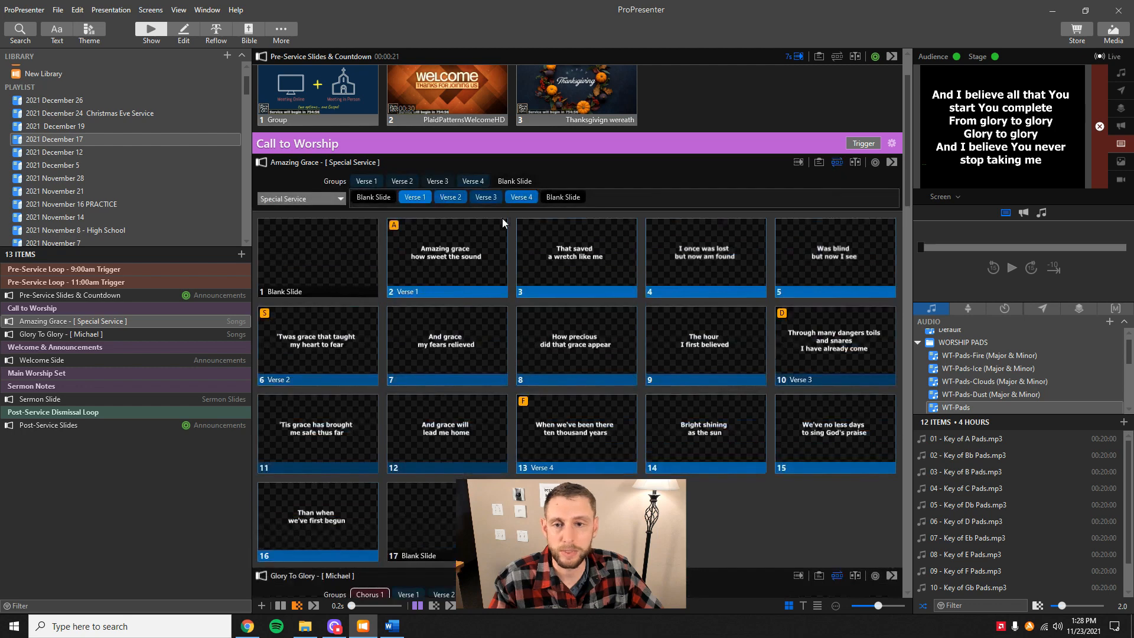
{"action": "left_click", "coordinate": [322, 200]}
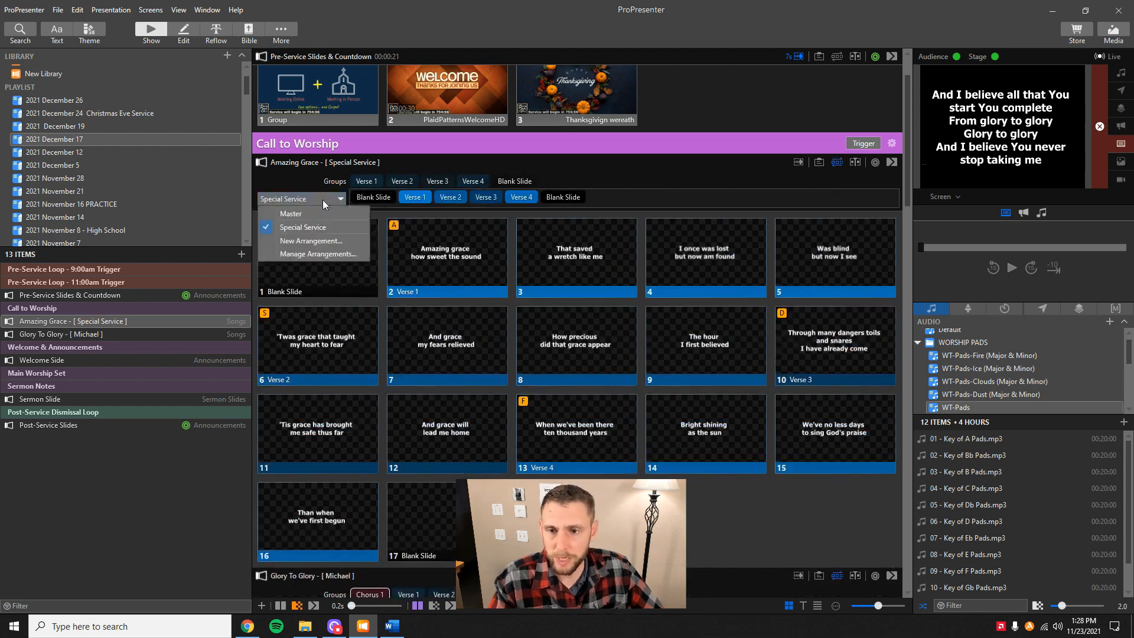
{"action": "left_click", "coordinate": [317, 240]}
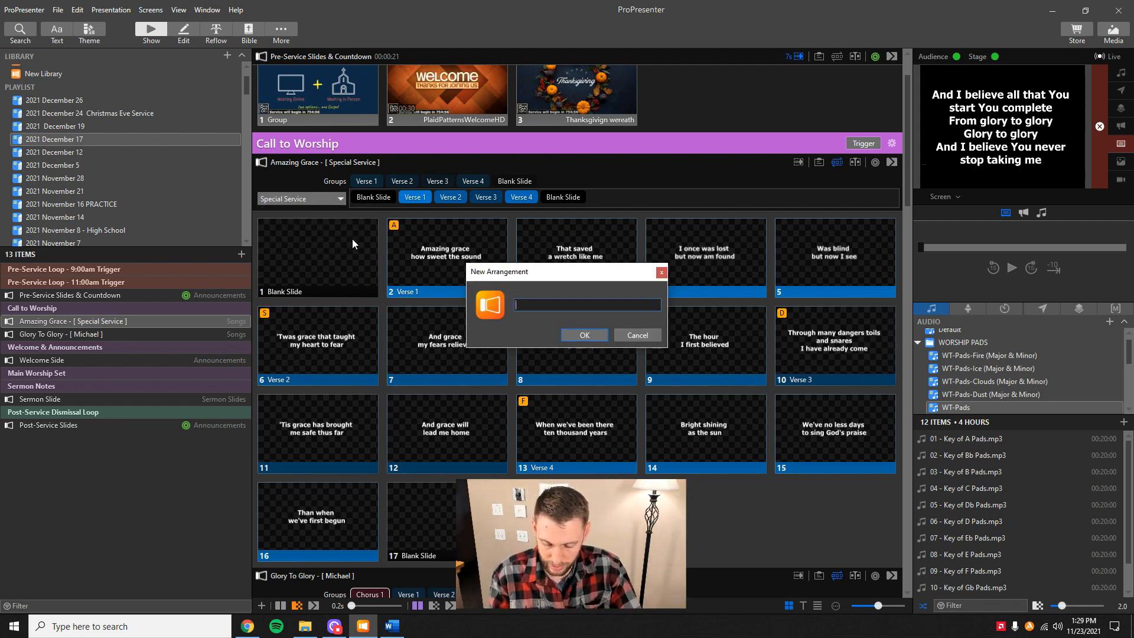
{"action": "type", "text": "Normal"}
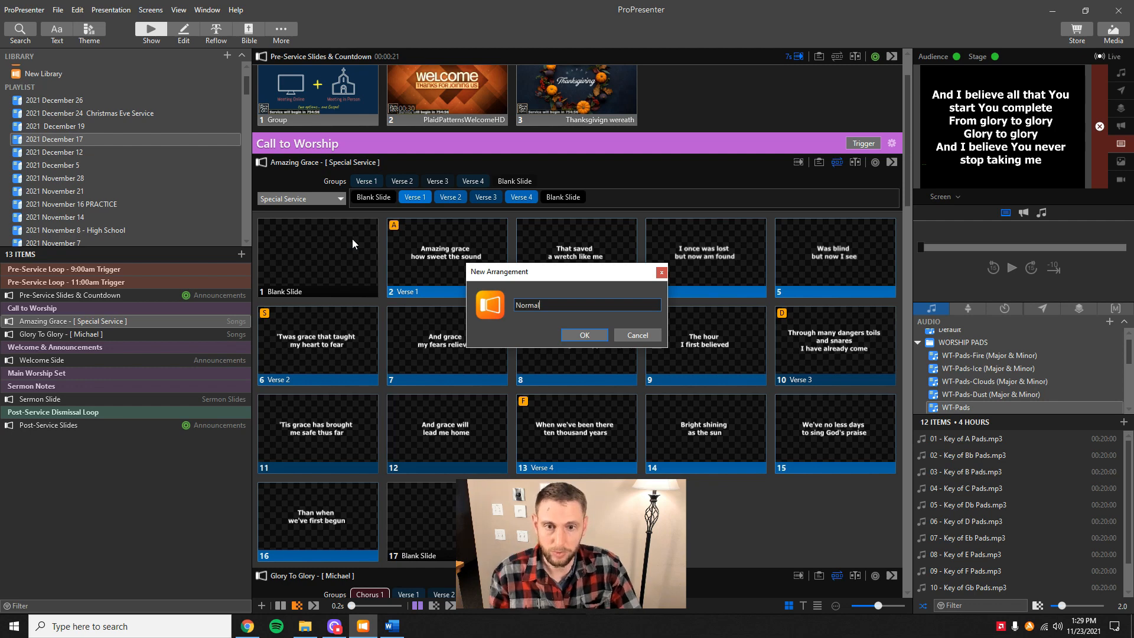
{"action": "key", "text": "Return"}
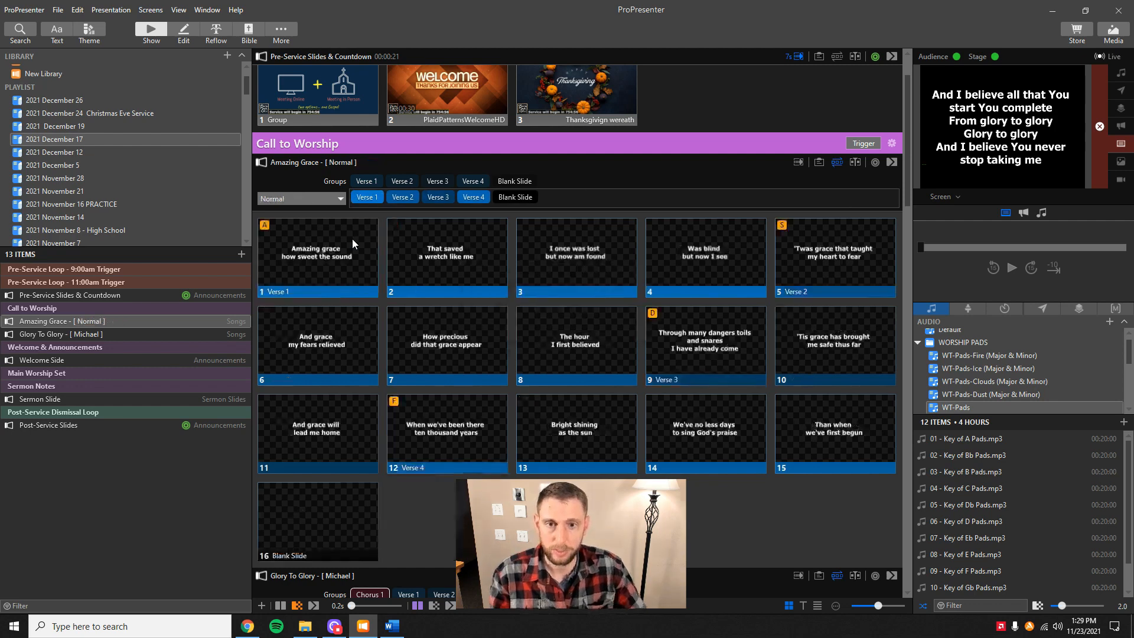
{"action": "left_click", "coordinate": [449, 197]}
{"action": "left_click", "coordinate": [448, 197]}
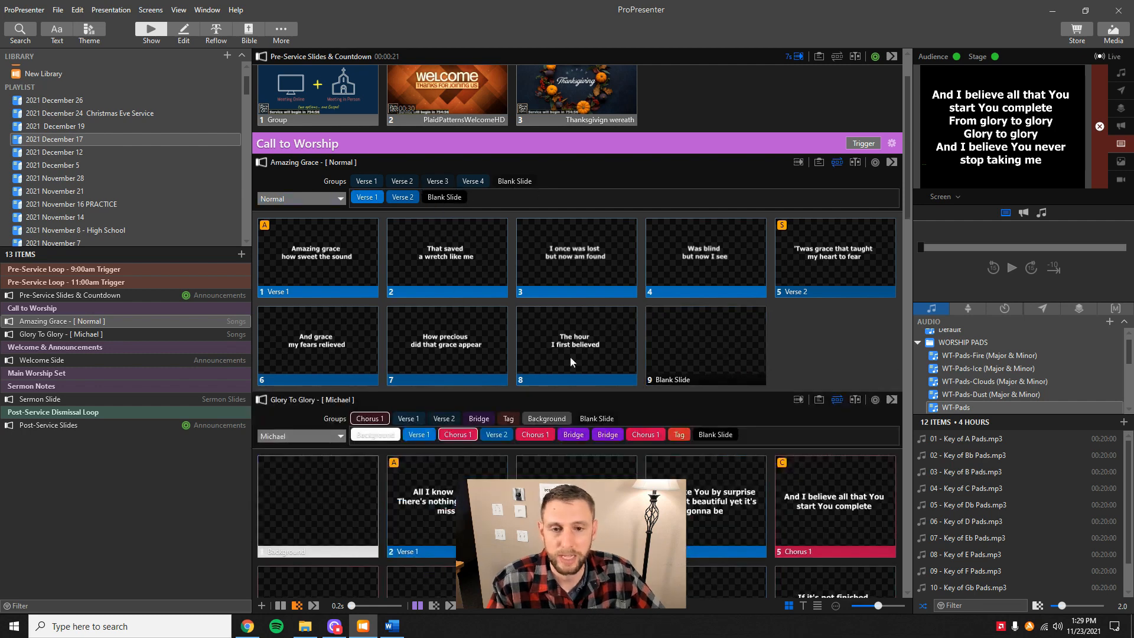
- Switch Amazing Grace to the Special Service arrangement and back to the Normal arrangement
{"action": "left_click", "coordinate": [326, 201]}
{"action": "left_click", "coordinate": [310, 226]}
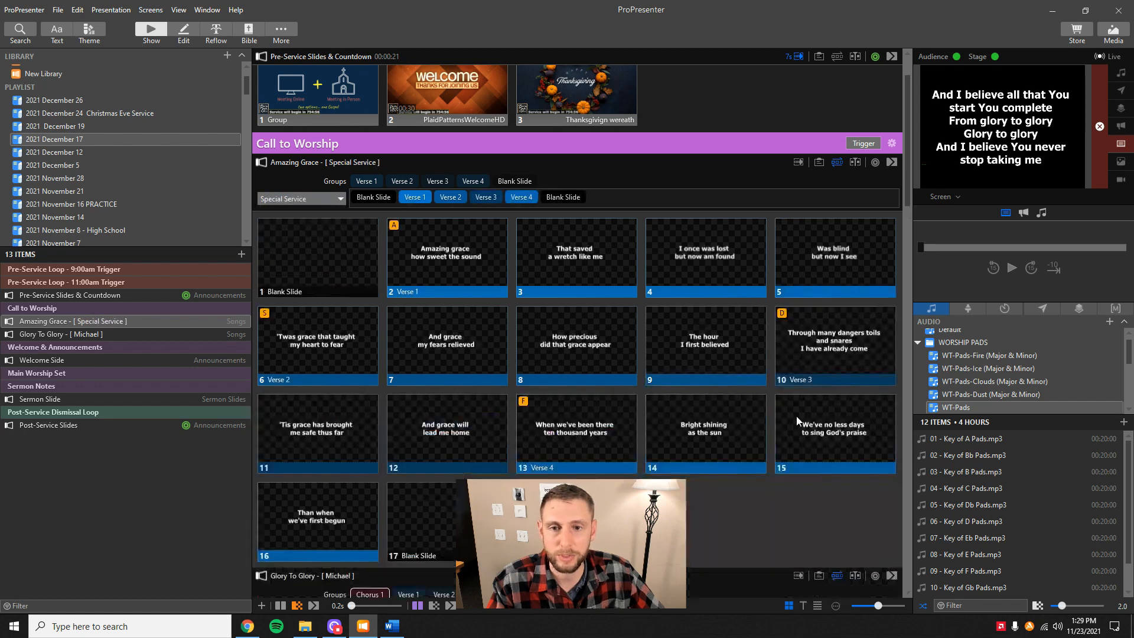
{"action": "left_click", "coordinate": [332, 200]}
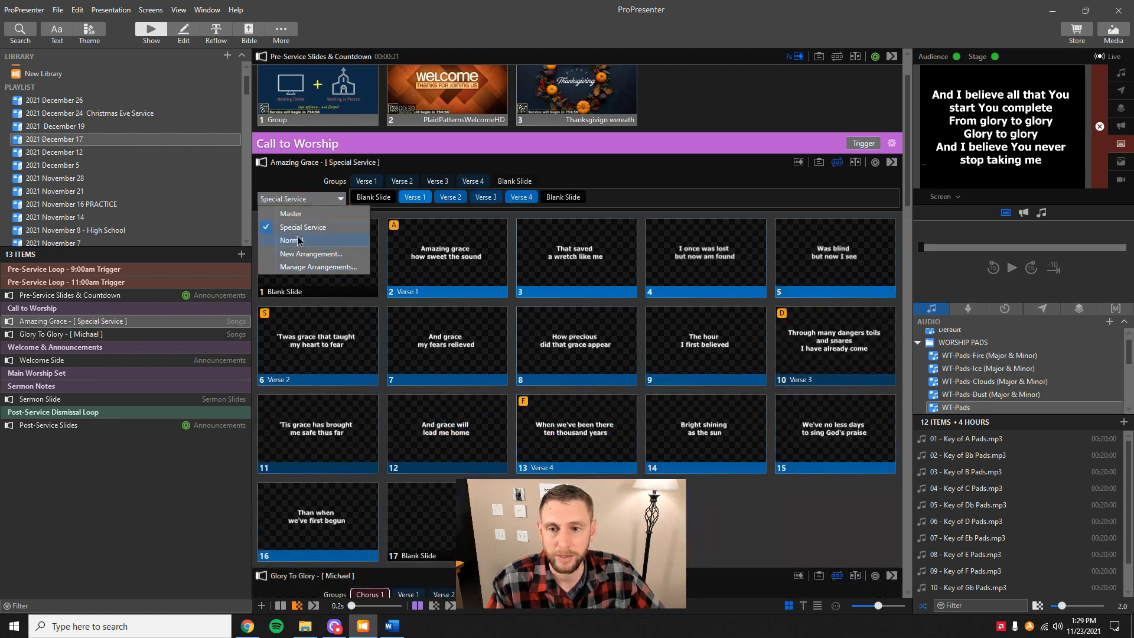
{"action": "left_click", "coordinate": [297, 232]}
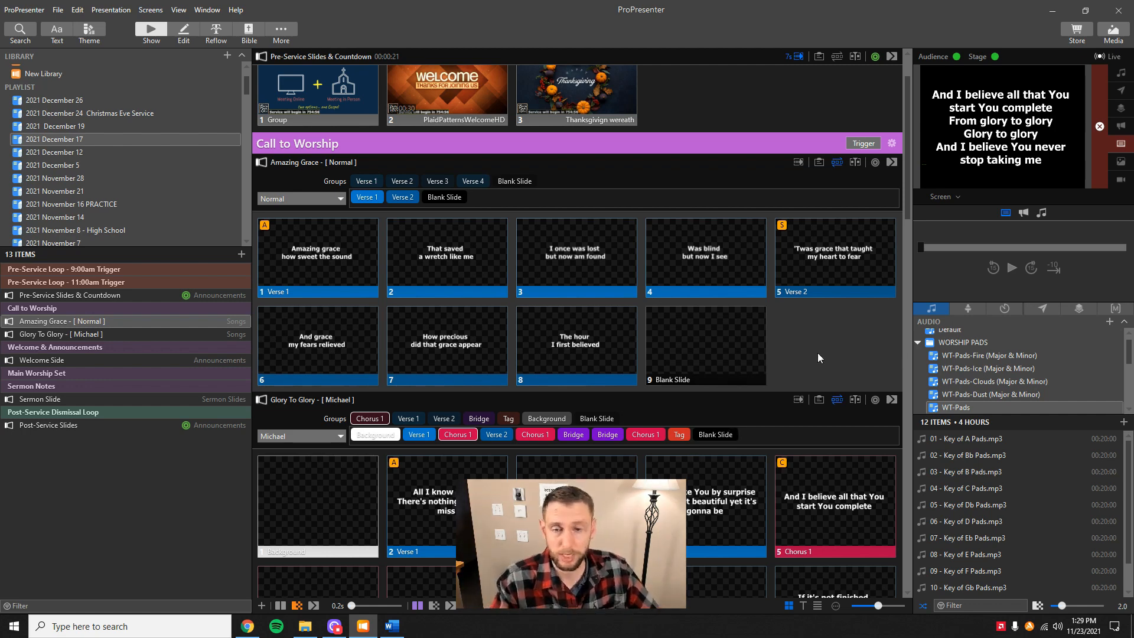
- Search the library and the online song source for "shadow step", preview Shadow Step's lyrics, and close the search without importing
{"action": "left_click_drag", "start_coordinate": [54, 322], "coordinate": [52, 339]}
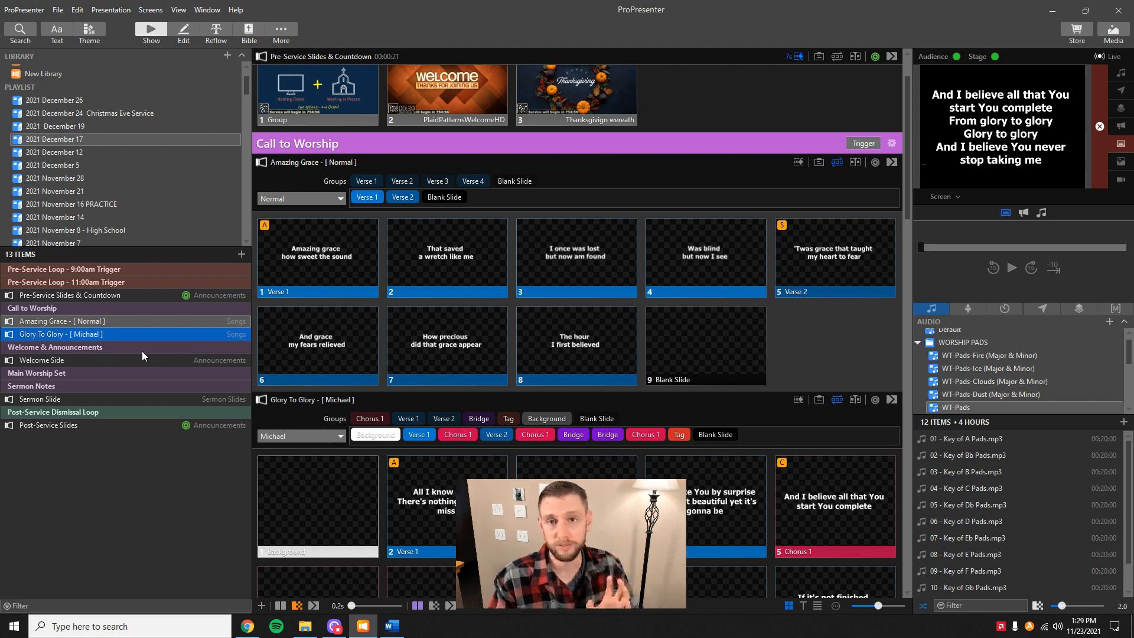
{"action": "left_click", "coordinate": [20, 30]}
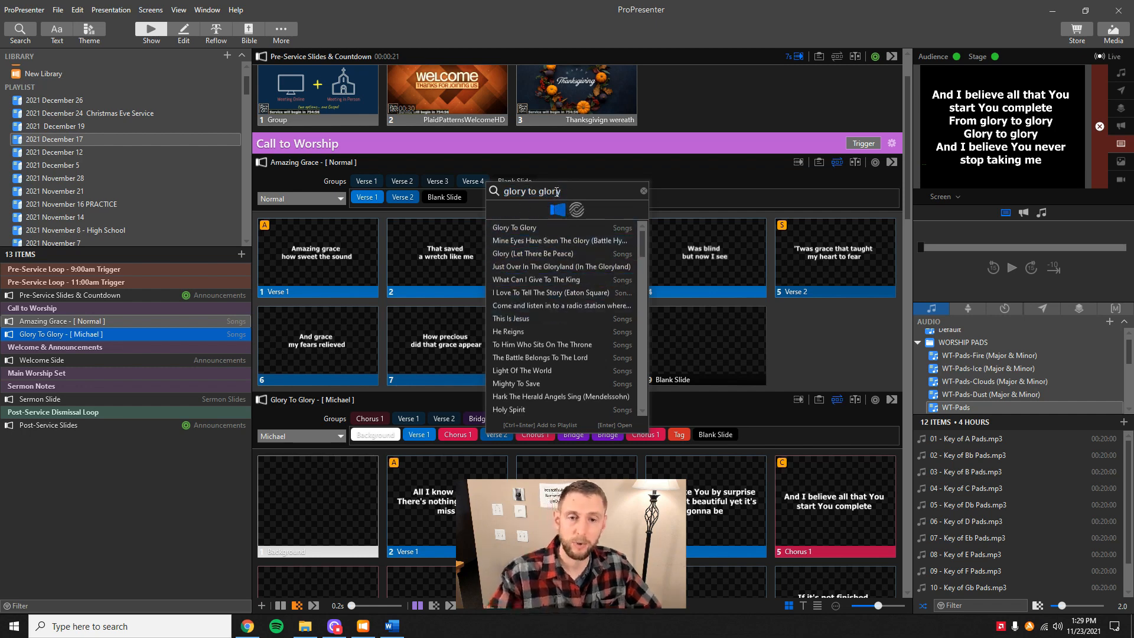
{"action": "type", "text": "shad"}
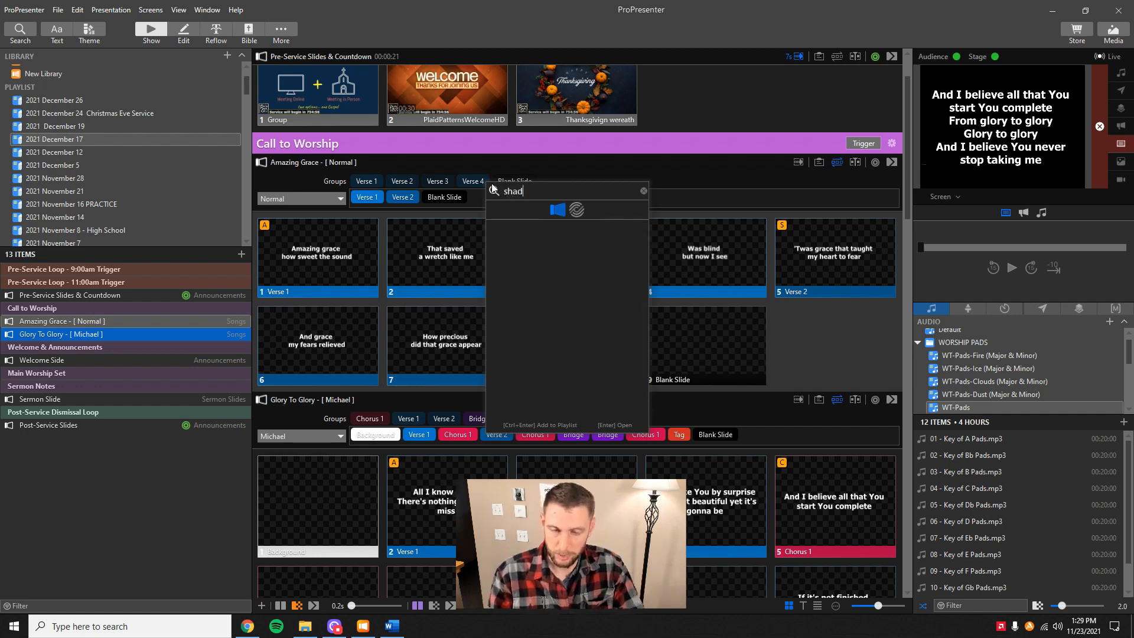
{"action": "type", "text": "ow step"}
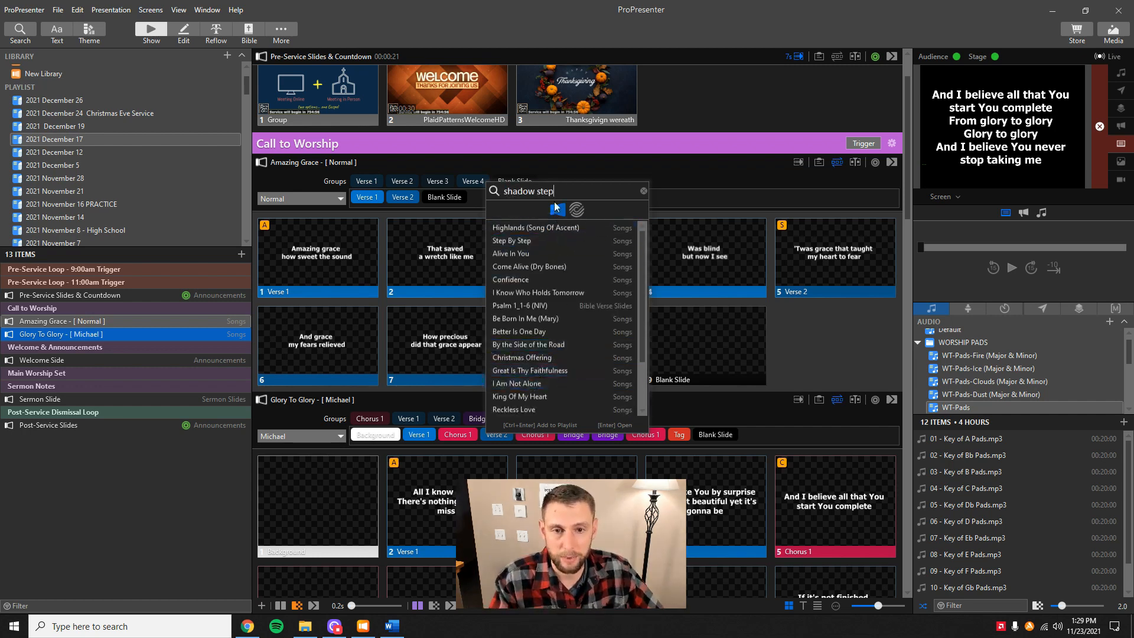
{"action": "left_click", "coordinate": [576, 210]}
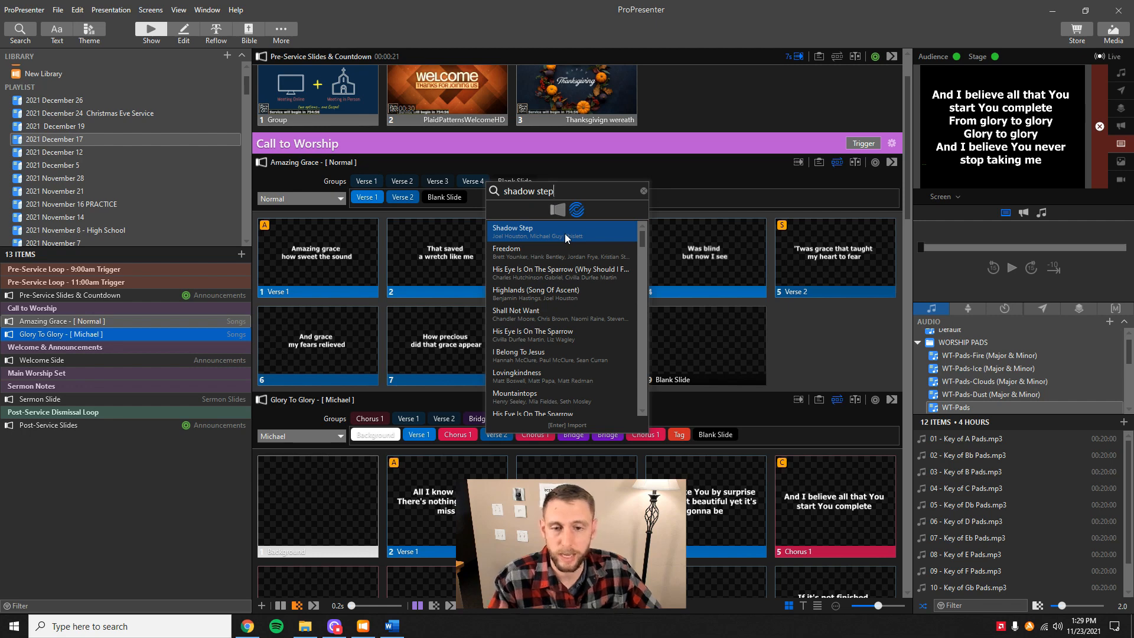
{"action": "left_click", "coordinate": [529, 231]}
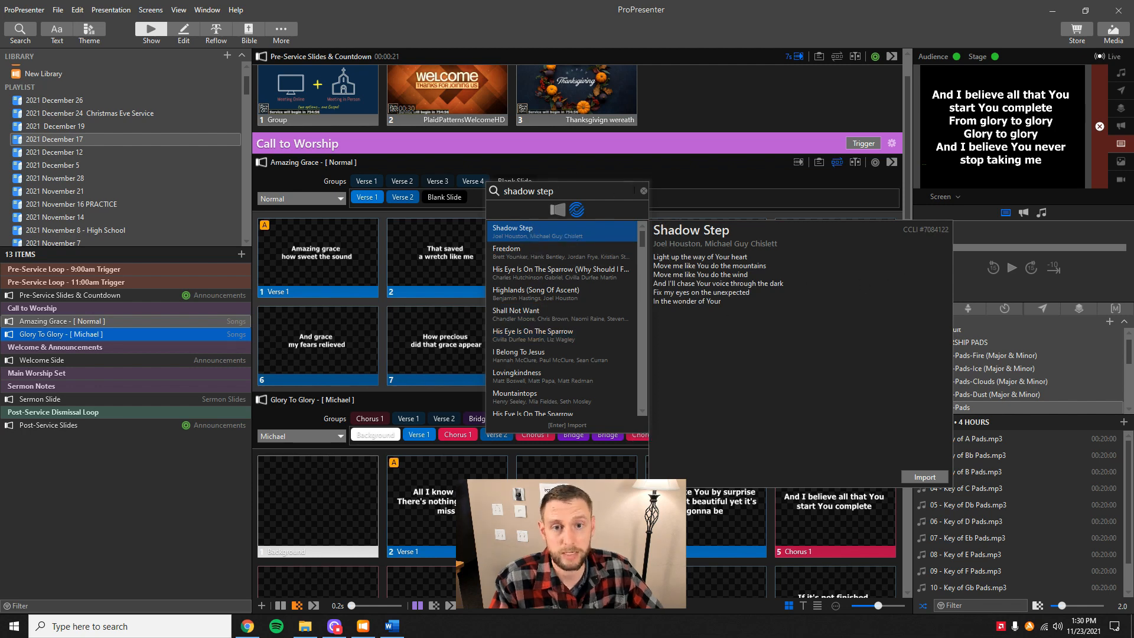
{"action": "left_click", "coordinate": [644, 191]}
{"action": "left_click", "coordinate": [678, 165]}
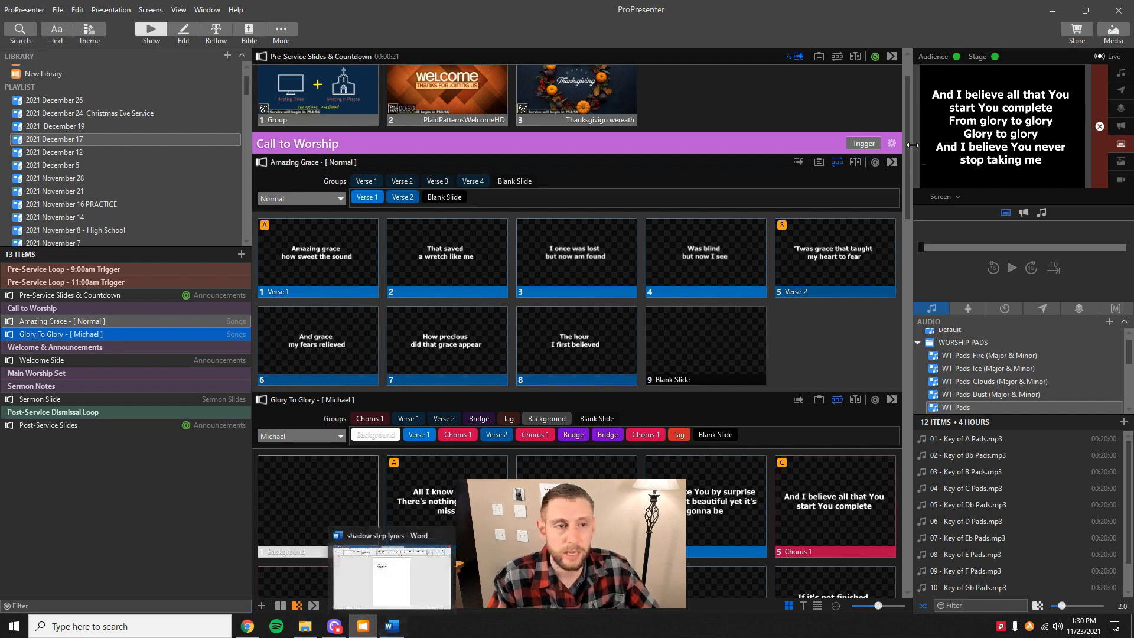
- Switch to the shadow step lyrics document in Word and copy all of its lyrics
{"action": "left_click", "coordinate": [396, 625]}
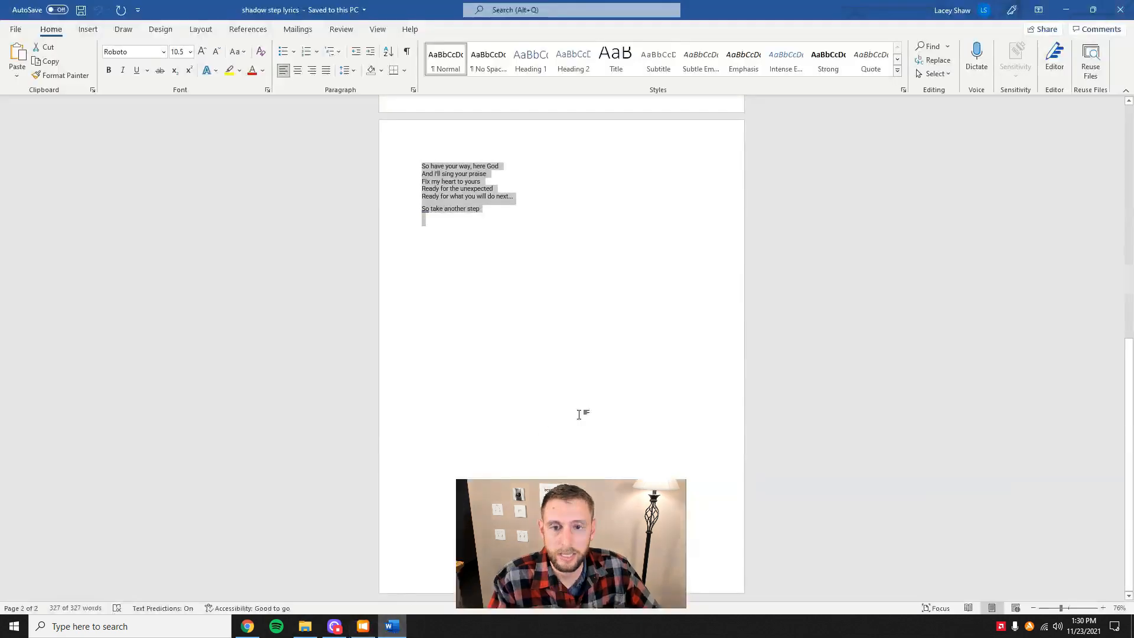
{"action": "left_click", "coordinate": [621, 264]}
{"action": "scroll", "coordinate": [590, 202], "scroll_direction": "up", "scroll_amount": 3}
{"action": "scroll", "coordinate": [590, 201], "scroll_direction": "up", "scroll_amount": 5}
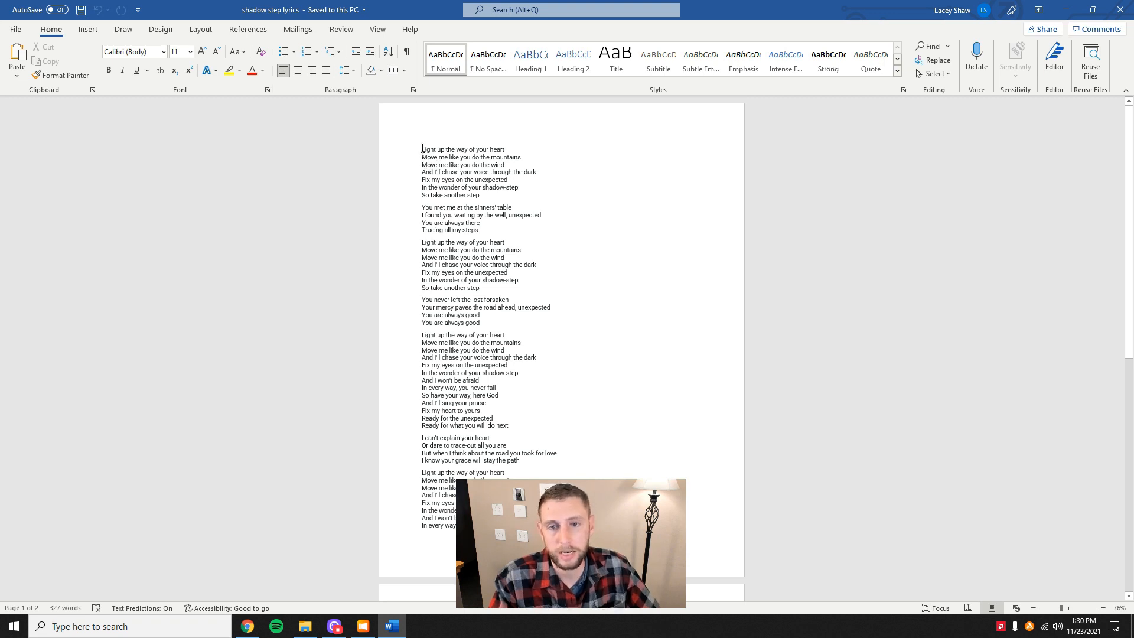
{"action": "left_click_drag", "start_coordinate": [420, 146], "coordinate": [486, 178]}
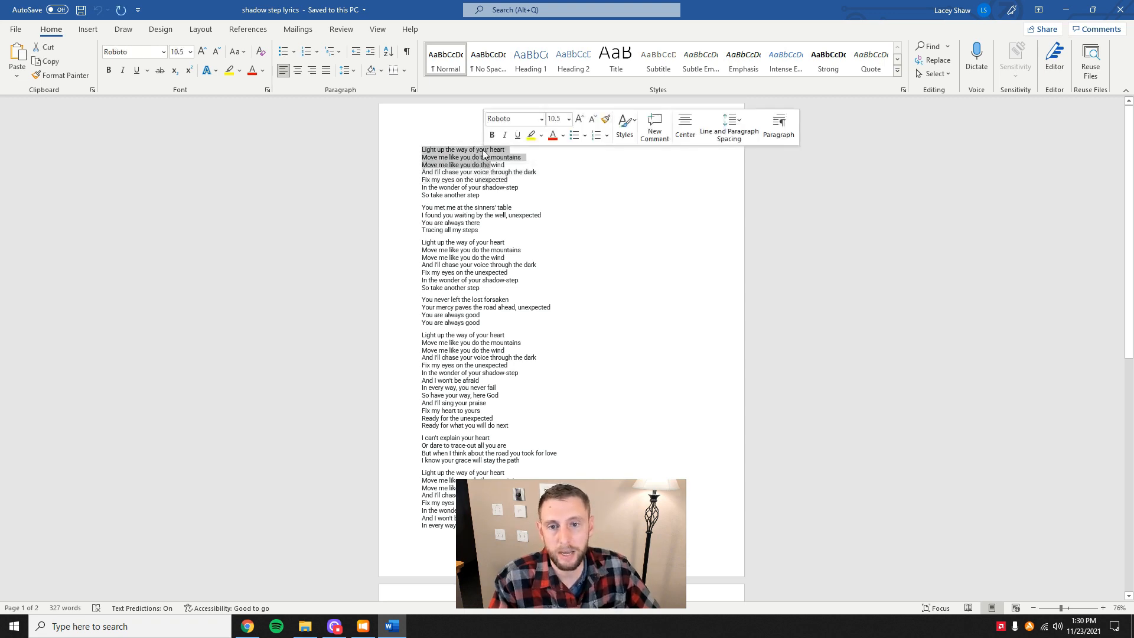
{"action": "left_click", "coordinate": [515, 166]}
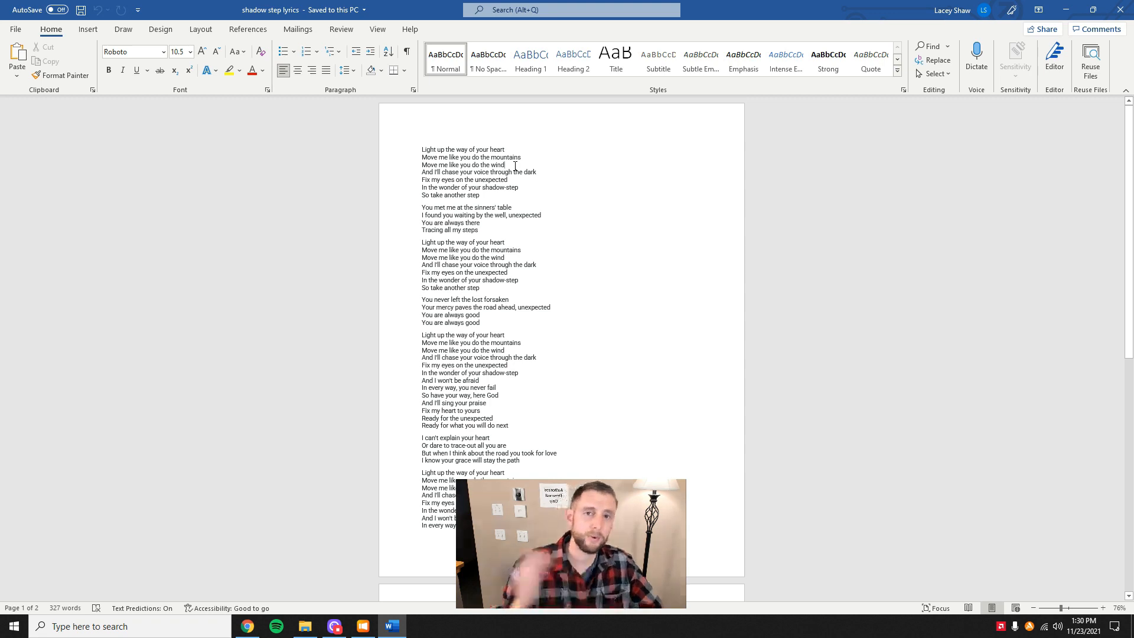
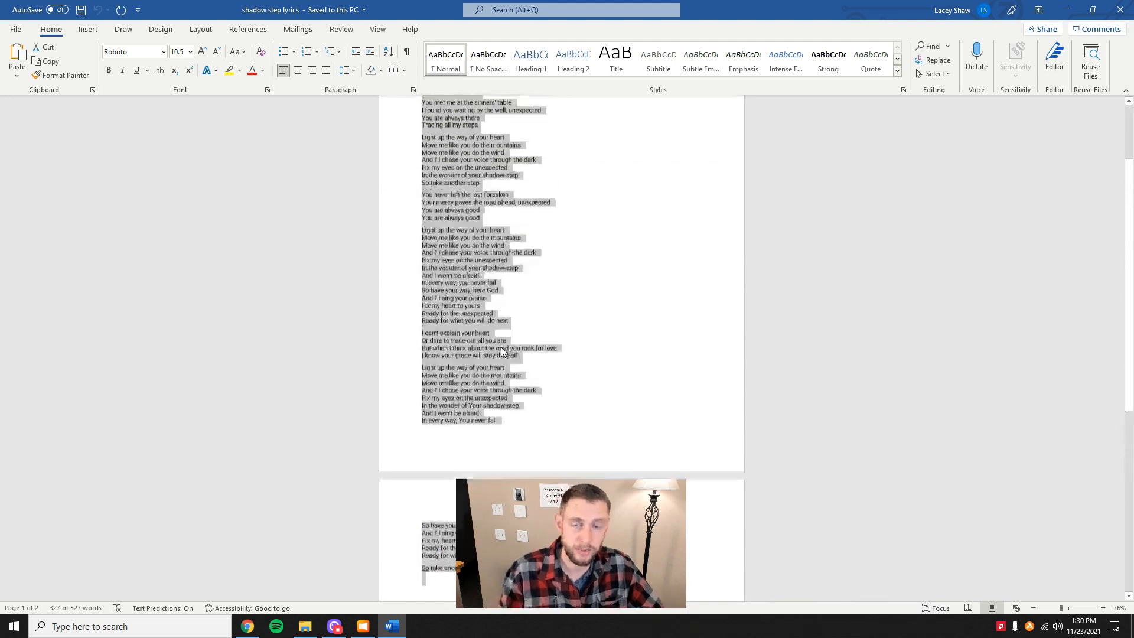
{"action": "right_click", "coordinate": [450, 248]}
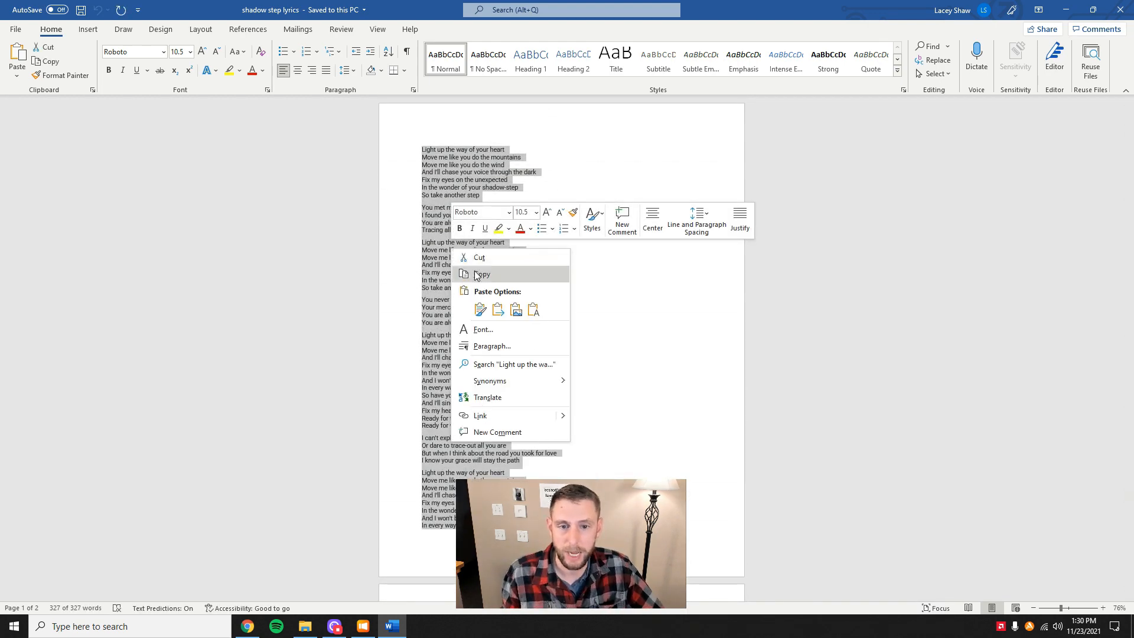
{"action": "left_click", "coordinate": [478, 275]}
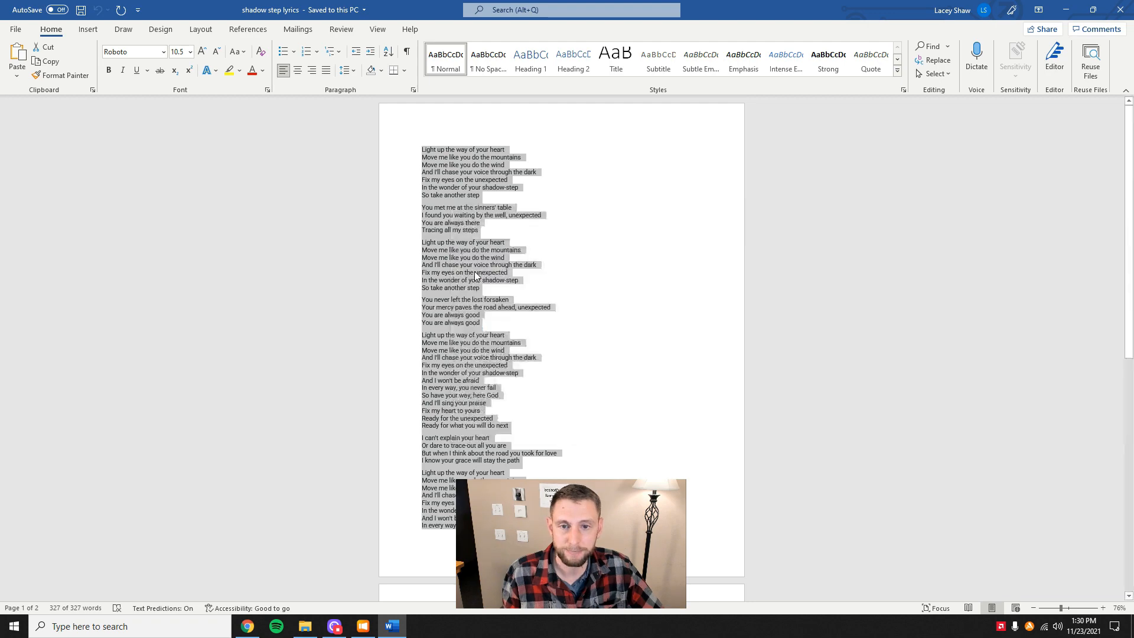
- Switch back to ProPresenter, start a text import from the clipboard with four line breaks per slide, and open it for editing
{"action": "left_click", "coordinate": [362, 627]}
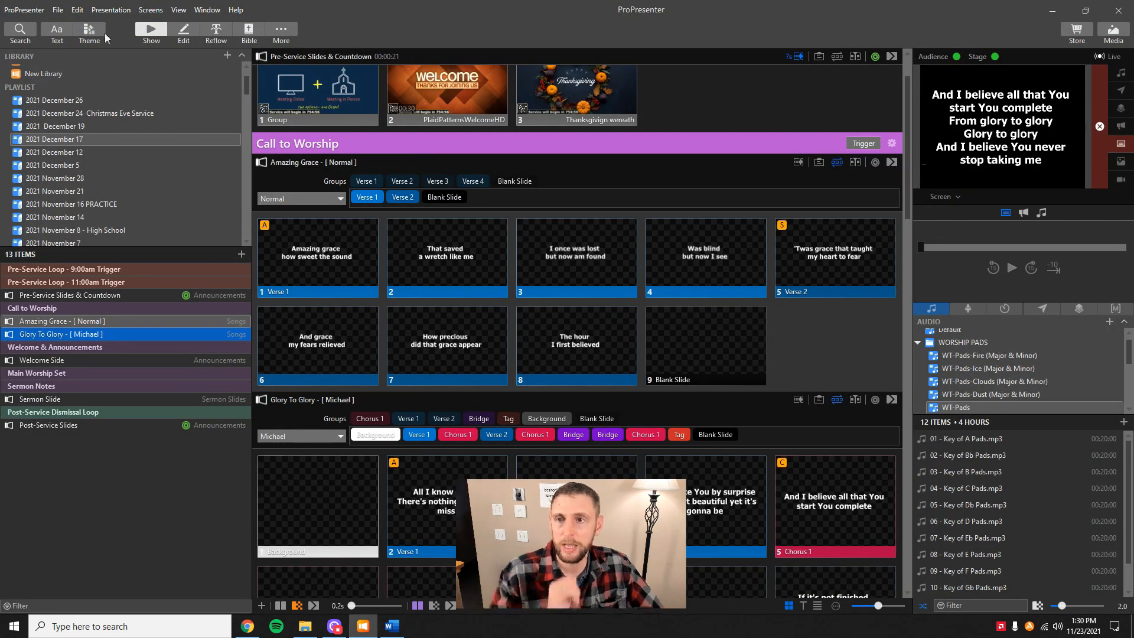
{"action": "left_click", "coordinate": [60, 11]}
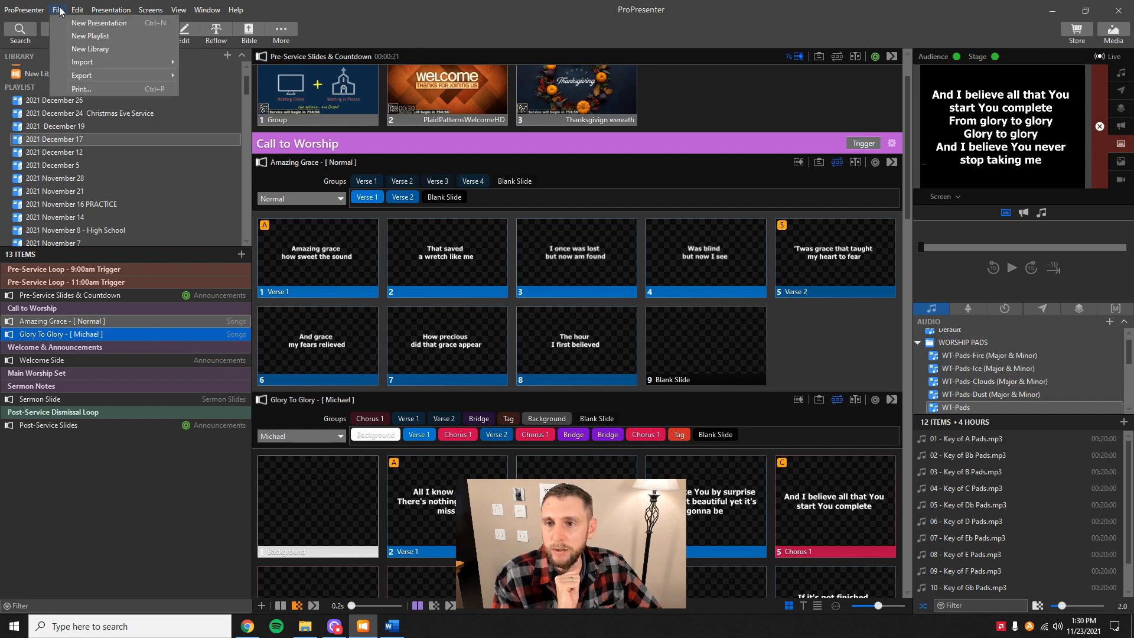
{"action": "mouse_move", "coordinate": [80, 64]}
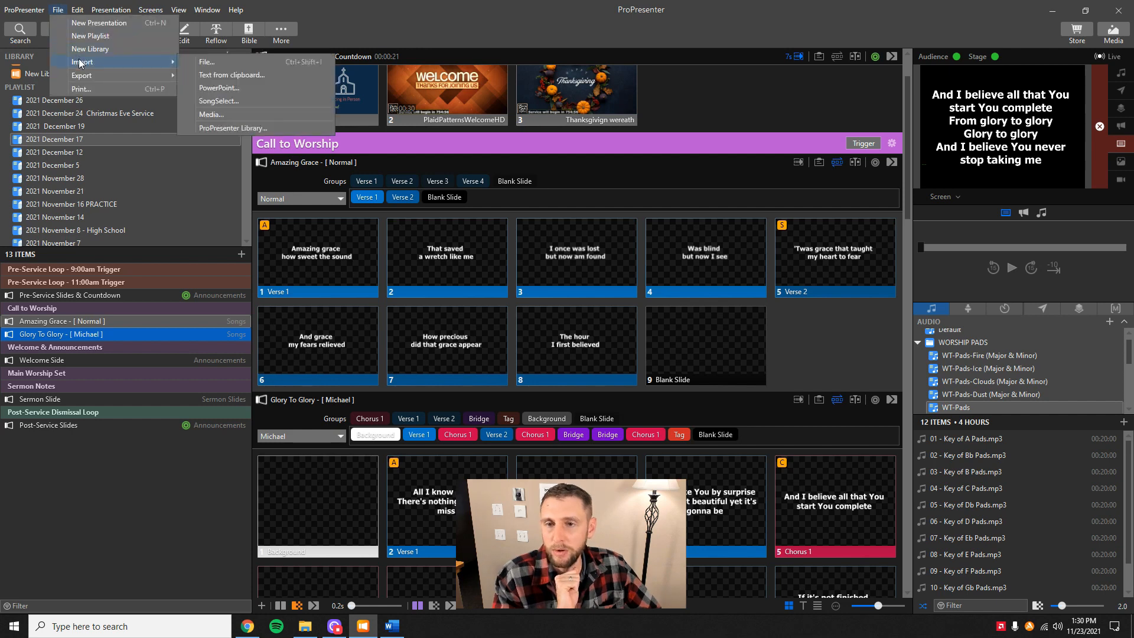
{"action": "left_click", "coordinate": [272, 76]}
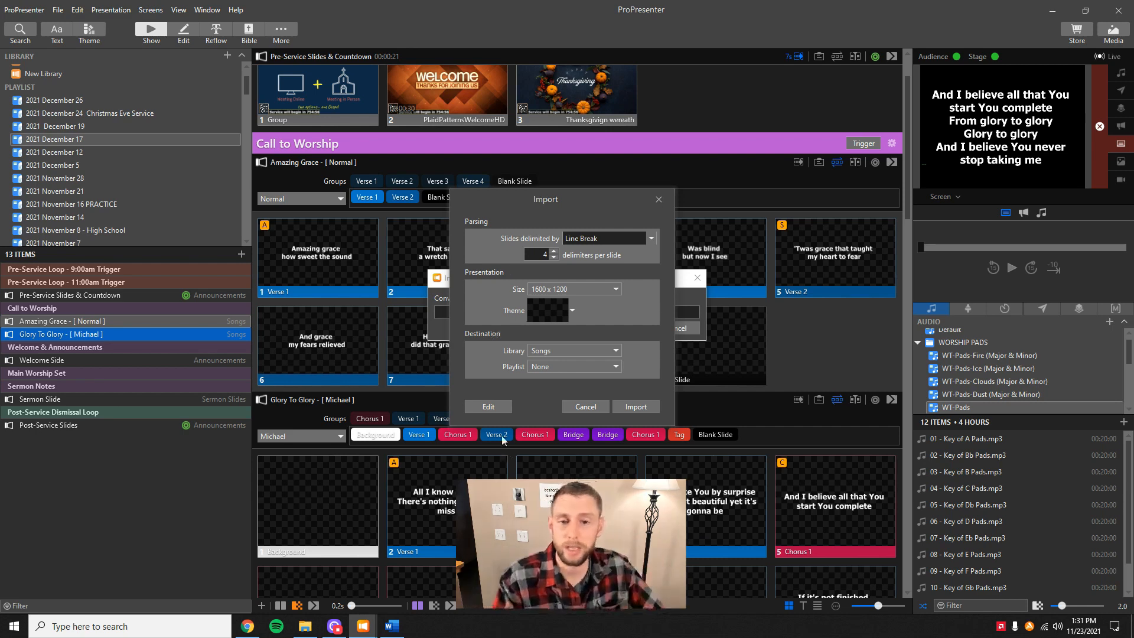
{"action": "left_click", "coordinate": [500, 405]}
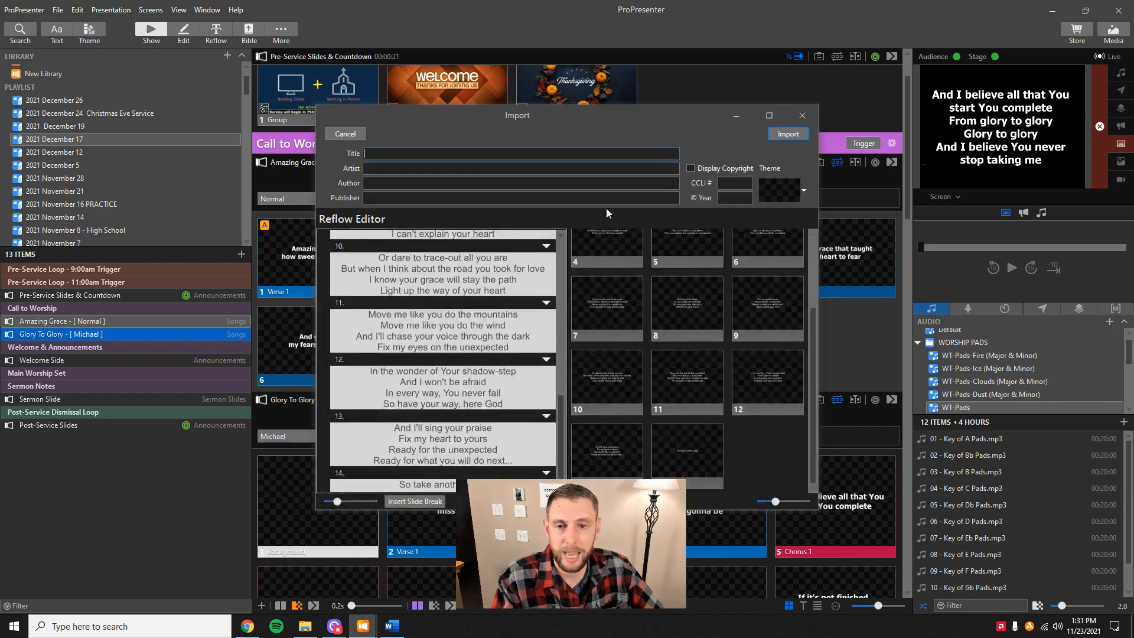
- Review the split lyrics, title the song Shadow Step, and import it
{"action": "scroll", "coordinate": [470, 395], "scroll_direction": "up", "scroll_amount": 10}
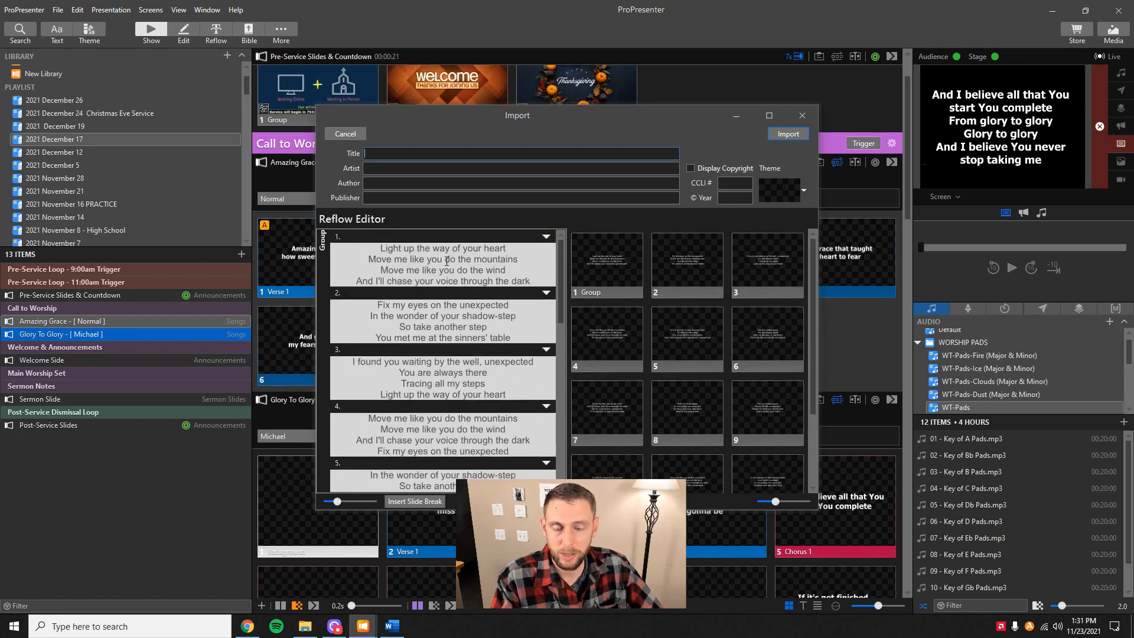
{"action": "scroll", "coordinate": [473, 358], "scroll_direction": "down", "scroll_amount": 5}
{"action": "scroll", "coordinate": [472, 359], "scroll_direction": "down", "scroll_amount": 3}
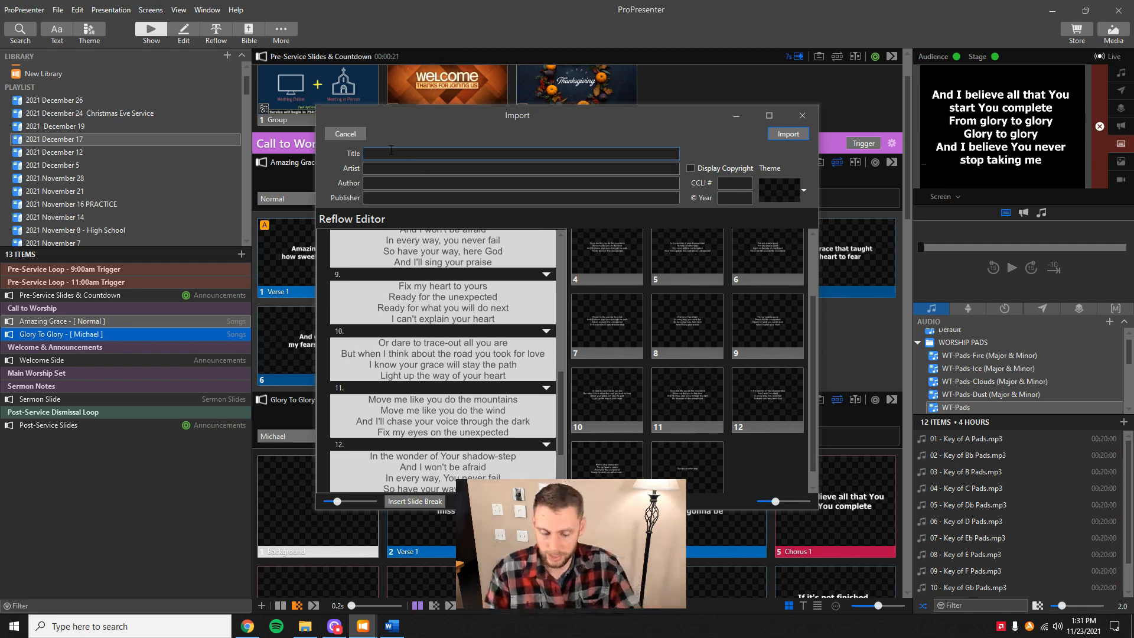
{"action": "type", "text": "Shadow Step"}
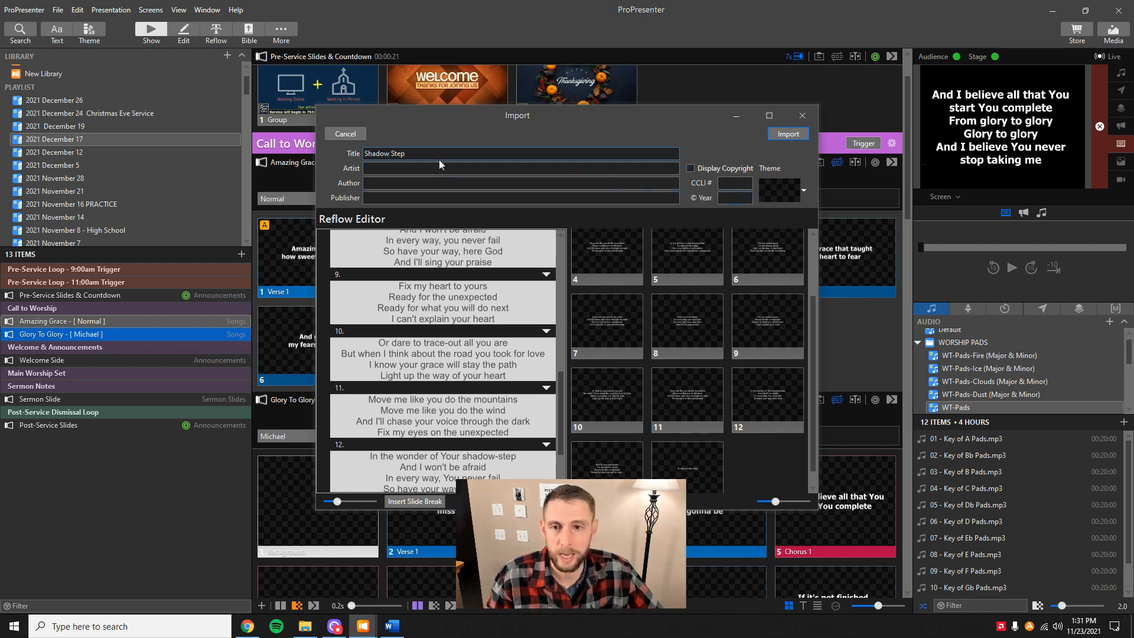
{"action": "left_click", "coordinate": [787, 135]}
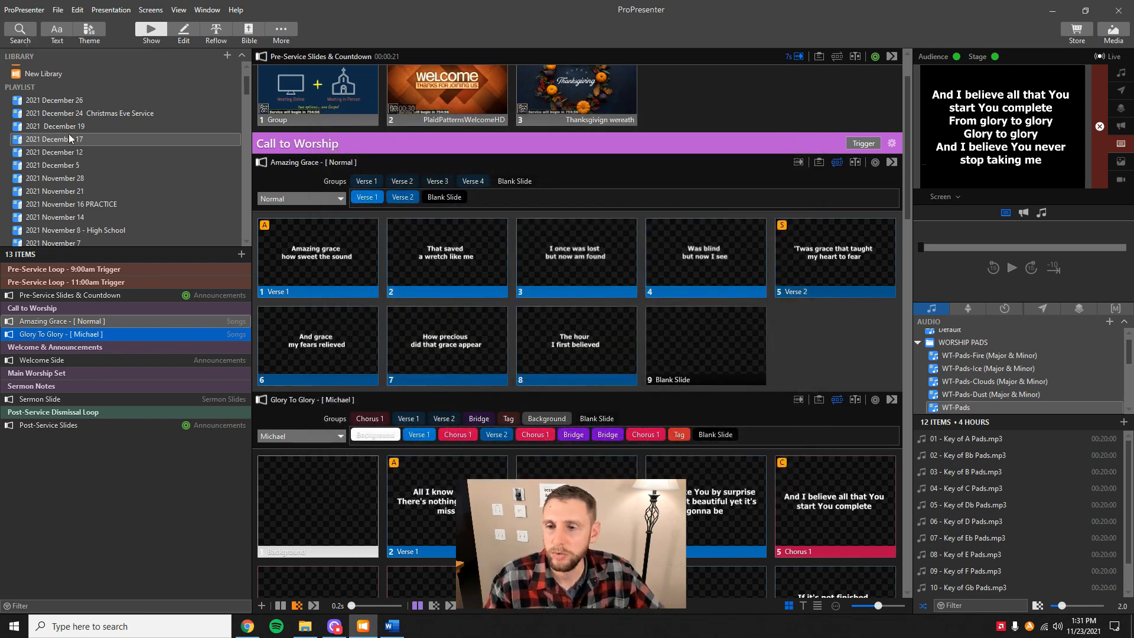
- Search the library for "shadow step", add Shadow Step to the playlist below Glory To Glory, and display its slides
{"action": "left_click", "coordinate": [24, 35]}
{"action": "left_click", "coordinate": [556, 210]}
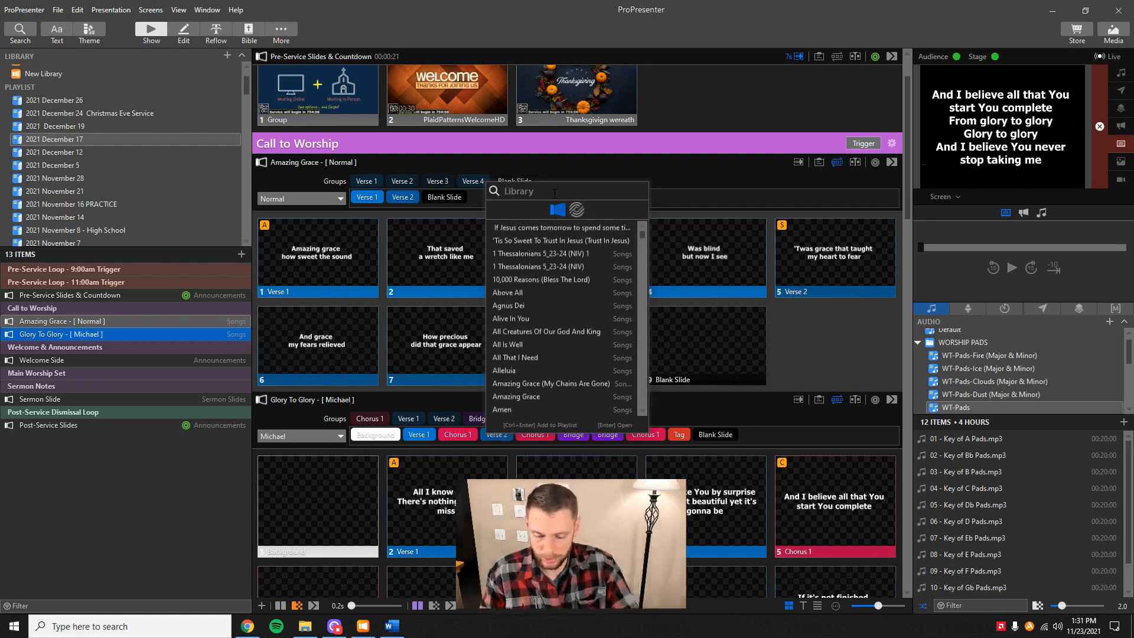
{"action": "type", "text": "shadow step"}
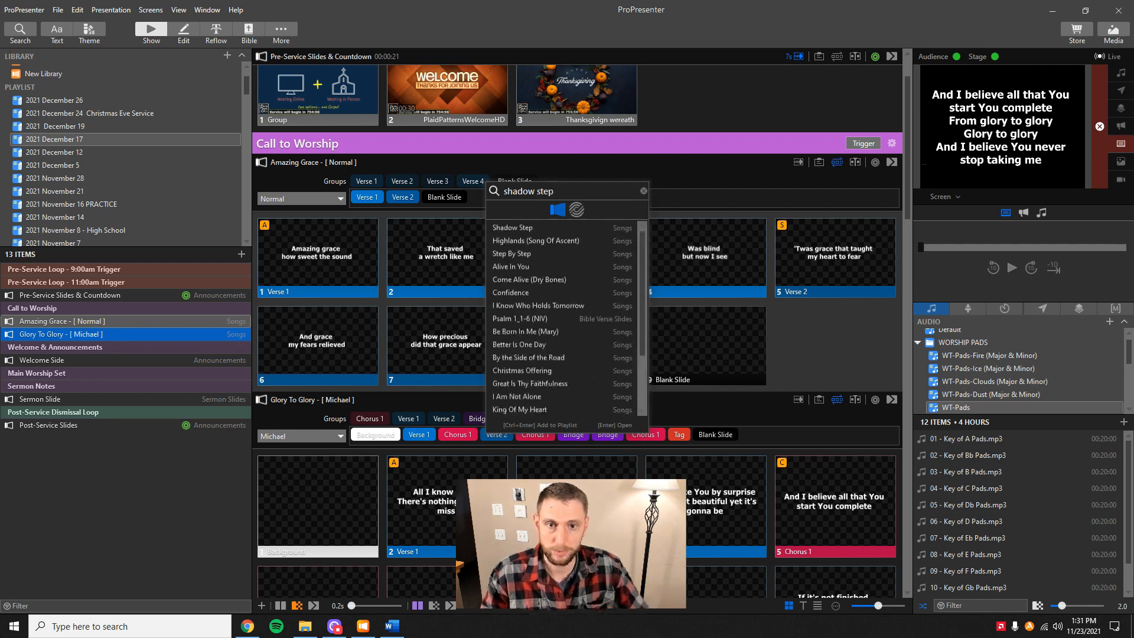
{"action": "left_click_drag", "start_coordinate": [522, 230], "coordinate": [224, 354]}
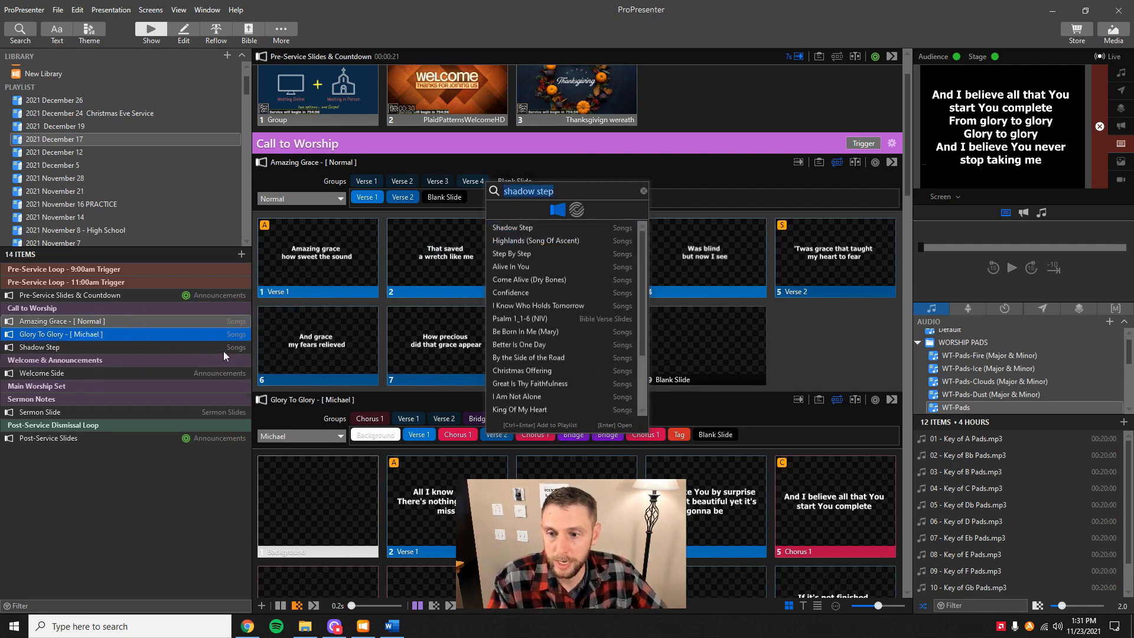
{"action": "left_click", "coordinate": [113, 347]}
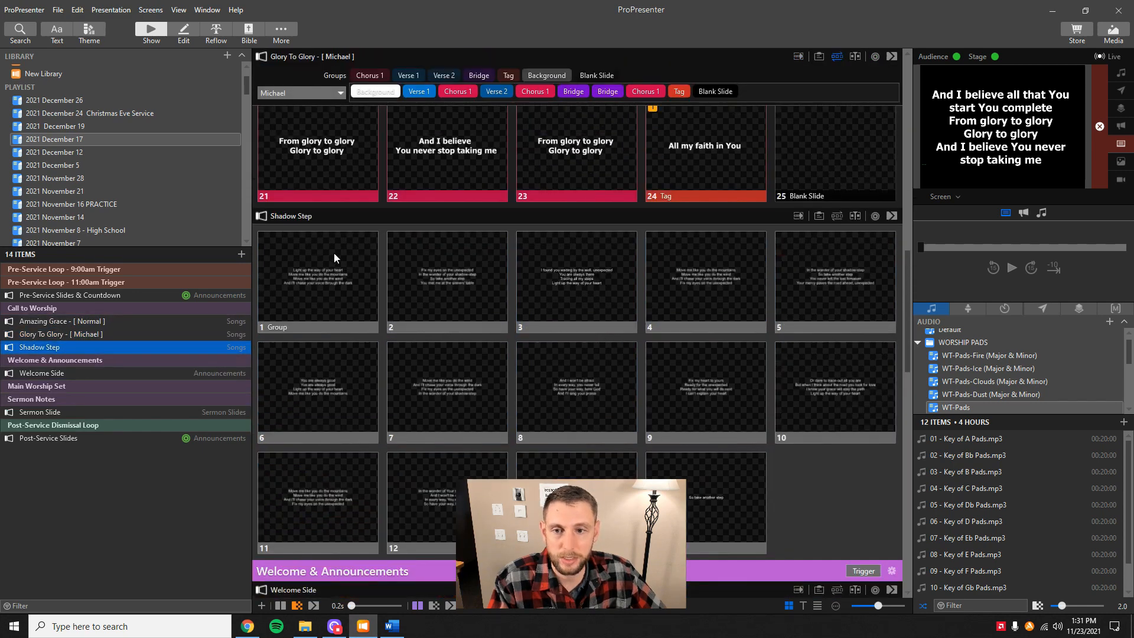
- Apply the White Text theme from the Normal White Text set to all Shadow Step slides
{"action": "left_click_drag", "start_coordinate": [866, 527], "coordinate": [314, 273]}
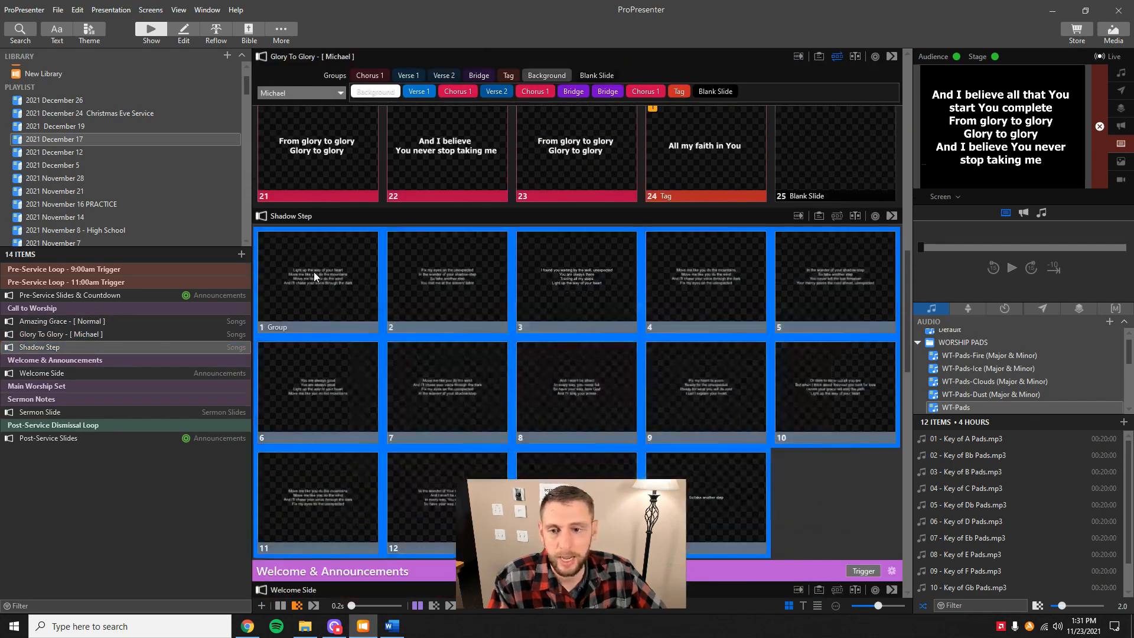
{"action": "right_click", "coordinate": [314, 272]}
{"action": "mouse_move", "coordinate": [371, 332]}
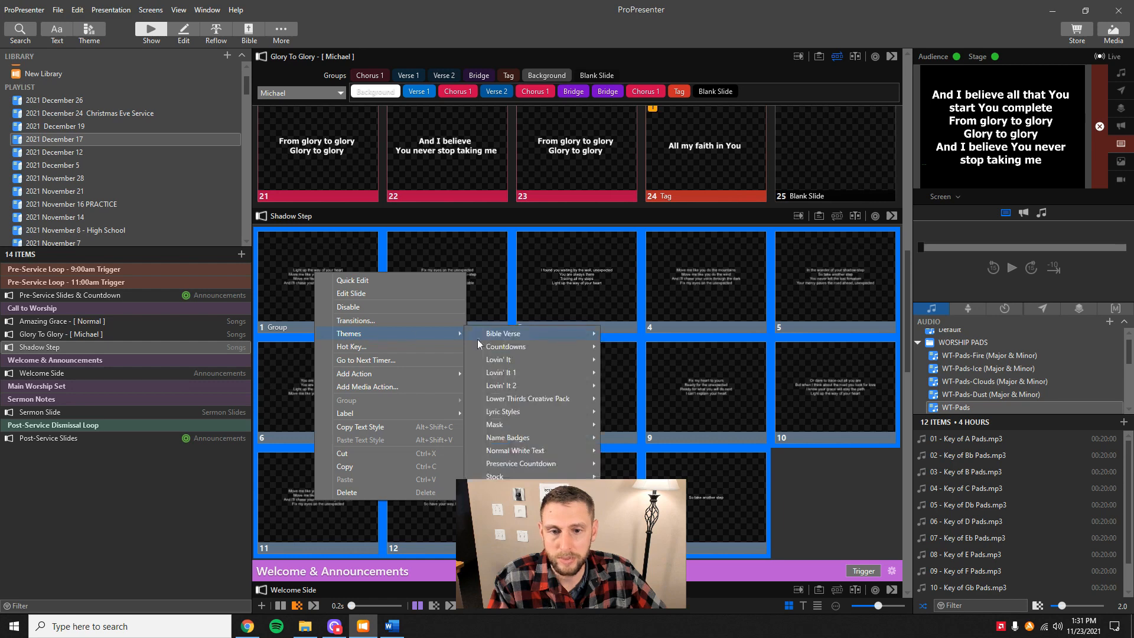
{"action": "mouse_move", "coordinate": [543, 450]}
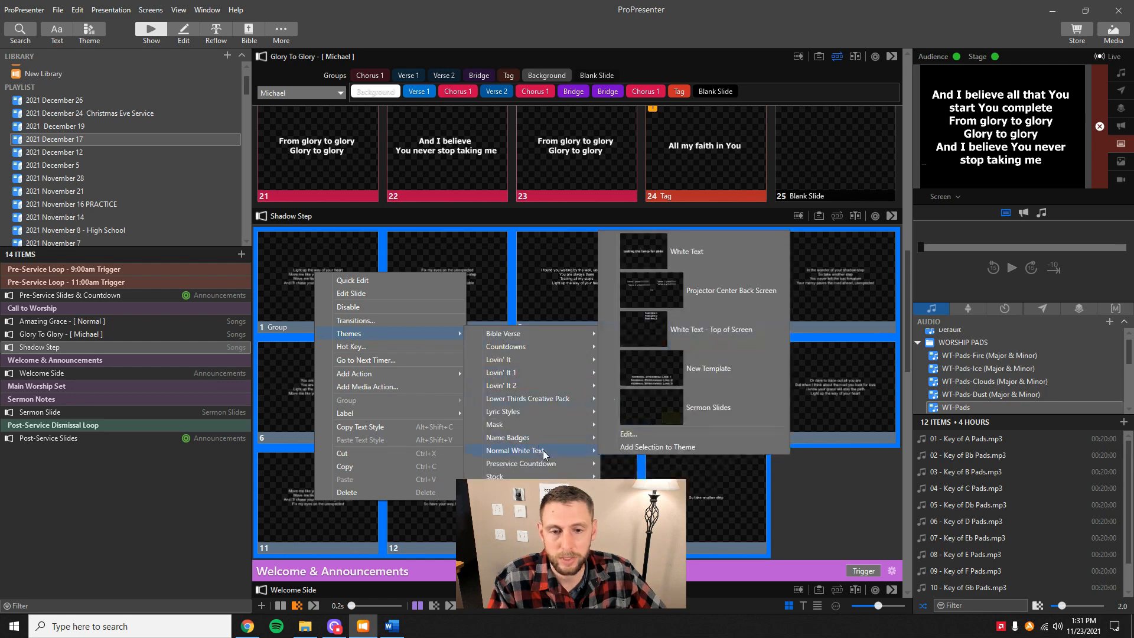
{"action": "left_click", "coordinate": [684, 252]}
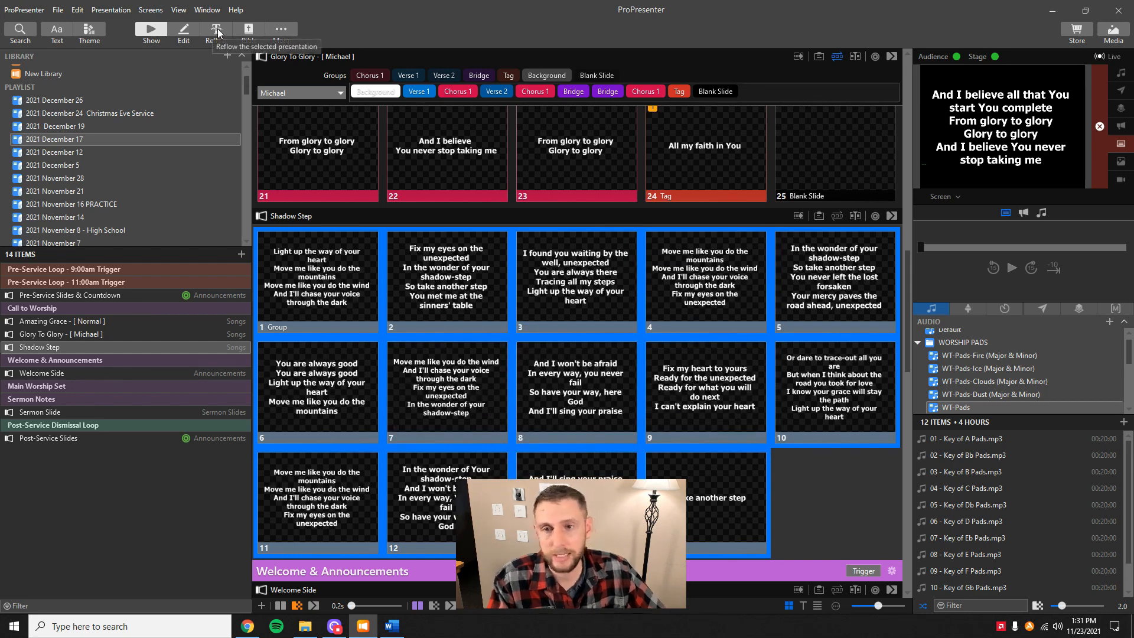
- Open Shadow Step in the Reflow Editor and assign its first slide to the Verse 1 group
{"action": "left_click", "coordinate": [183, 32]}
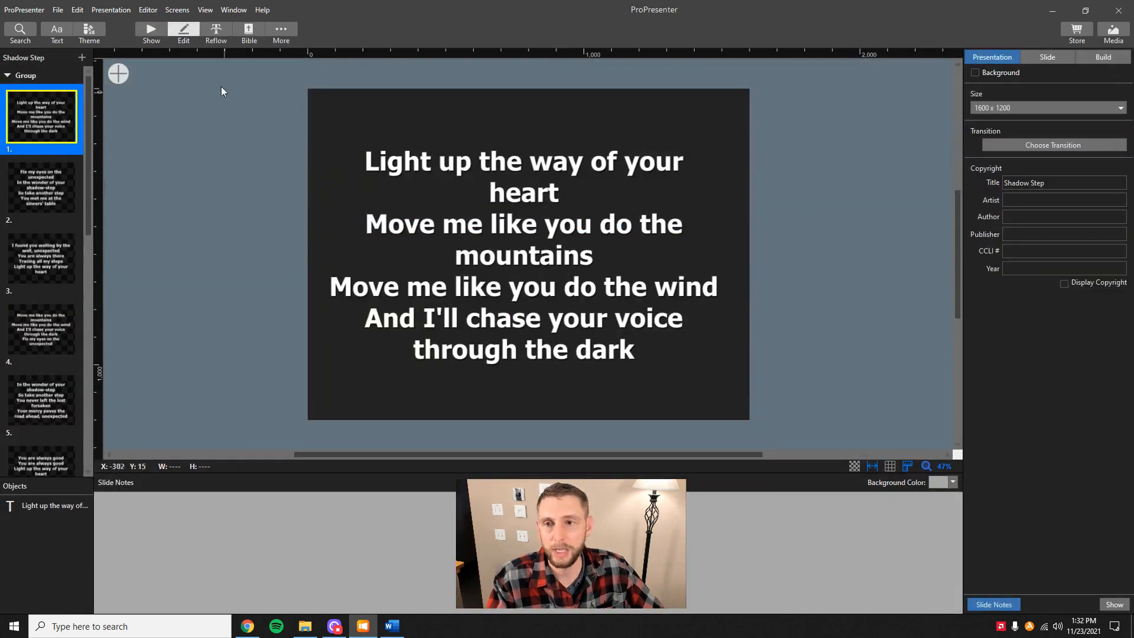
{"action": "left_click", "coordinate": [217, 31]}
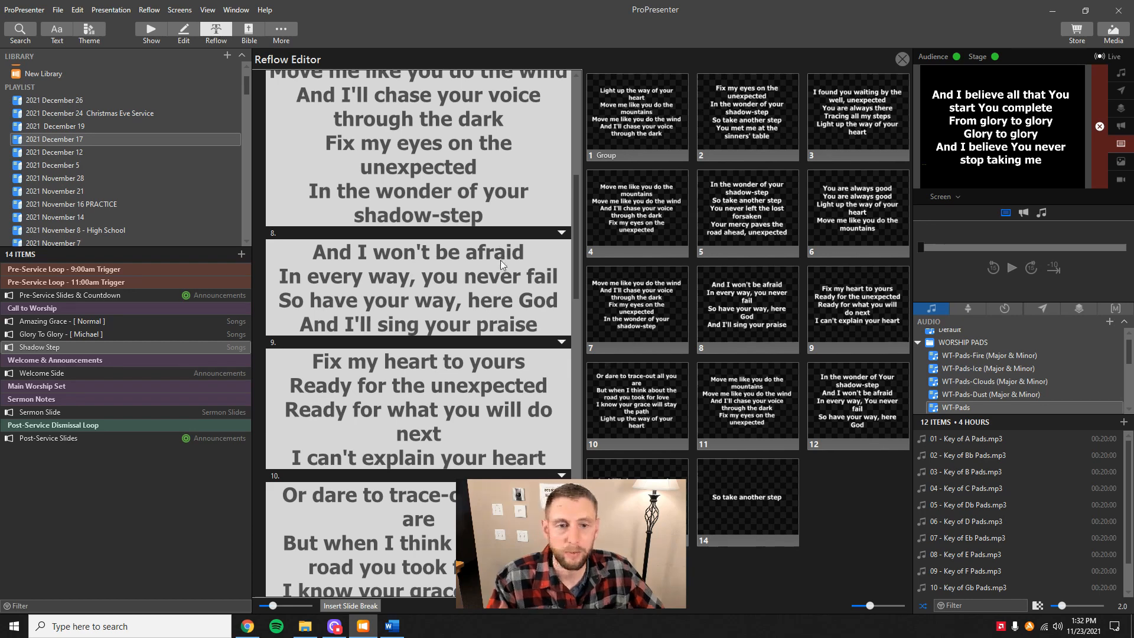
{"action": "scroll", "coordinate": [501, 261], "scroll_direction": "up", "scroll_amount": 15}
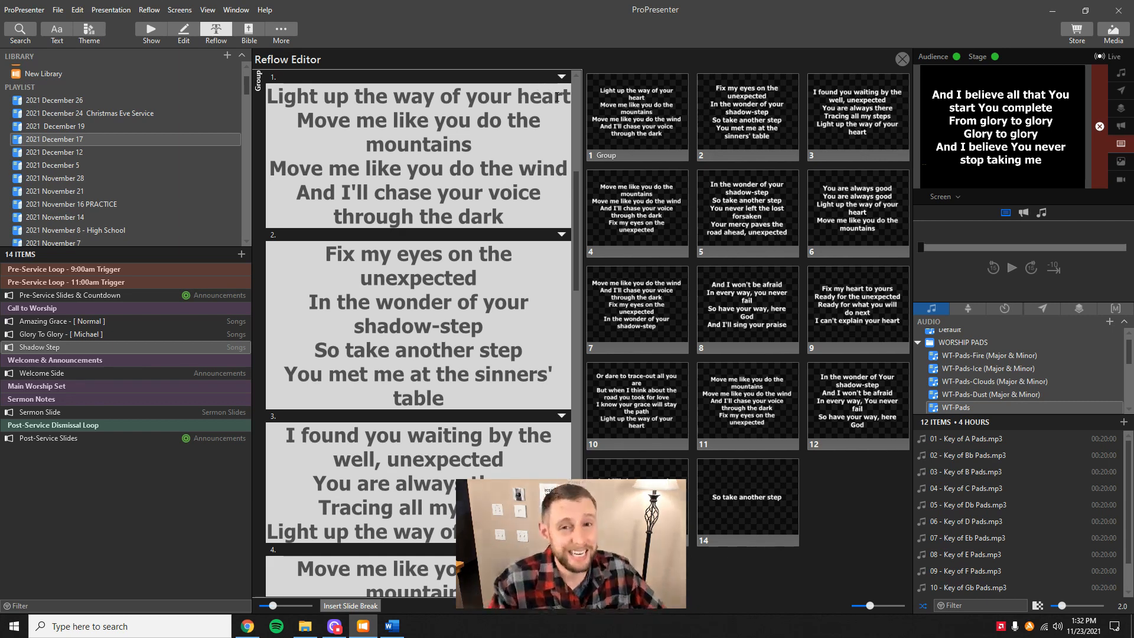
{"action": "left_click", "coordinate": [560, 77]}
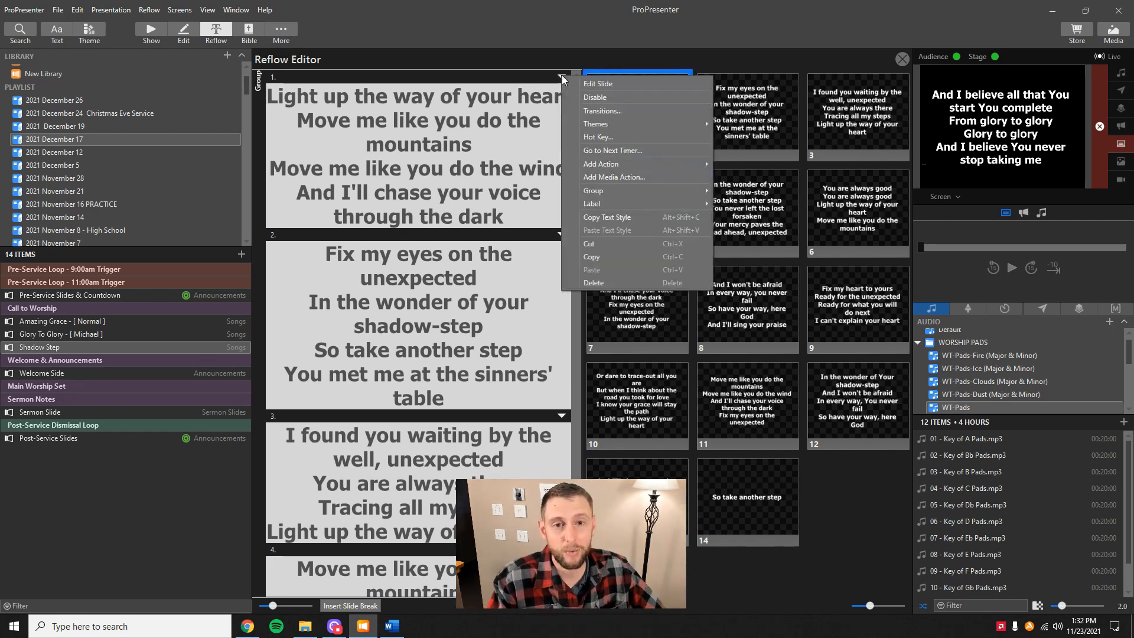
{"action": "mouse_move", "coordinate": [610, 191]}
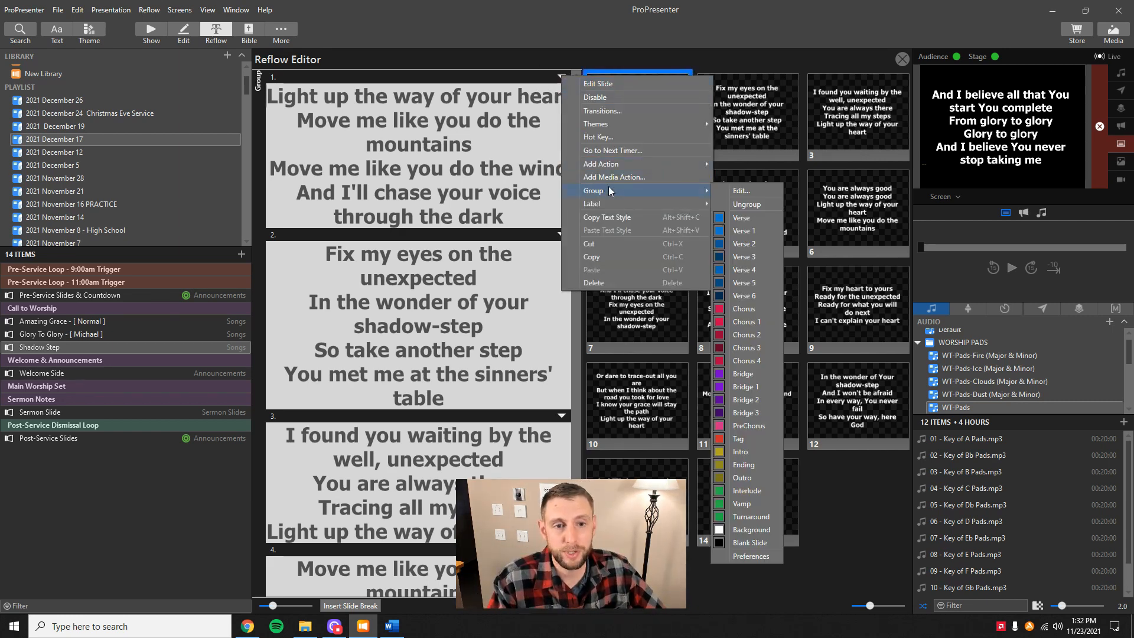
{"action": "left_click", "coordinate": [744, 231]}
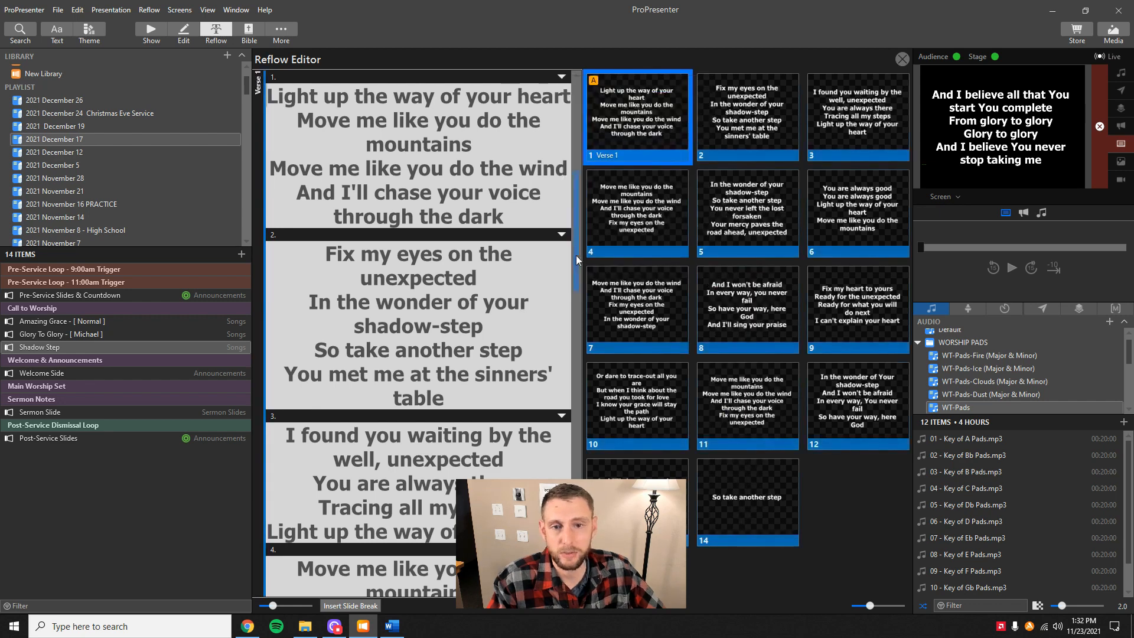
{"action": "left_click", "coordinate": [562, 235]}
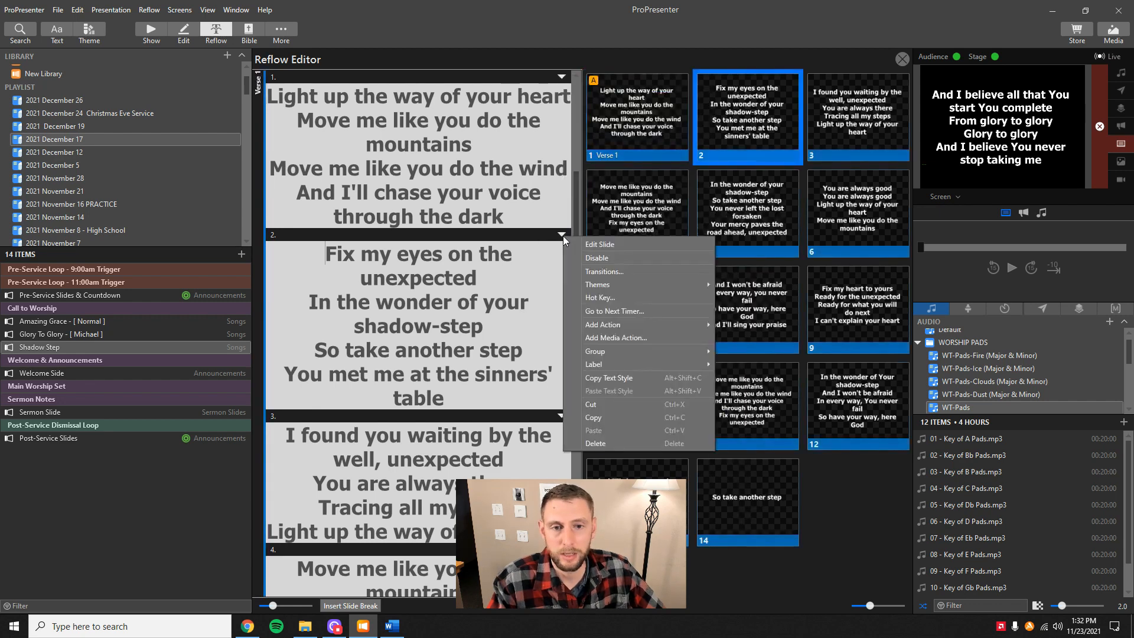
{"action": "left_click", "coordinate": [449, 372]}
{"action": "scroll", "coordinate": [451, 369], "scroll_direction": "down", "scroll_amount": 2}
{"action": "scroll", "coordinate": [451, 369], "scroll_direction": "down", "scroll_amount": 8}
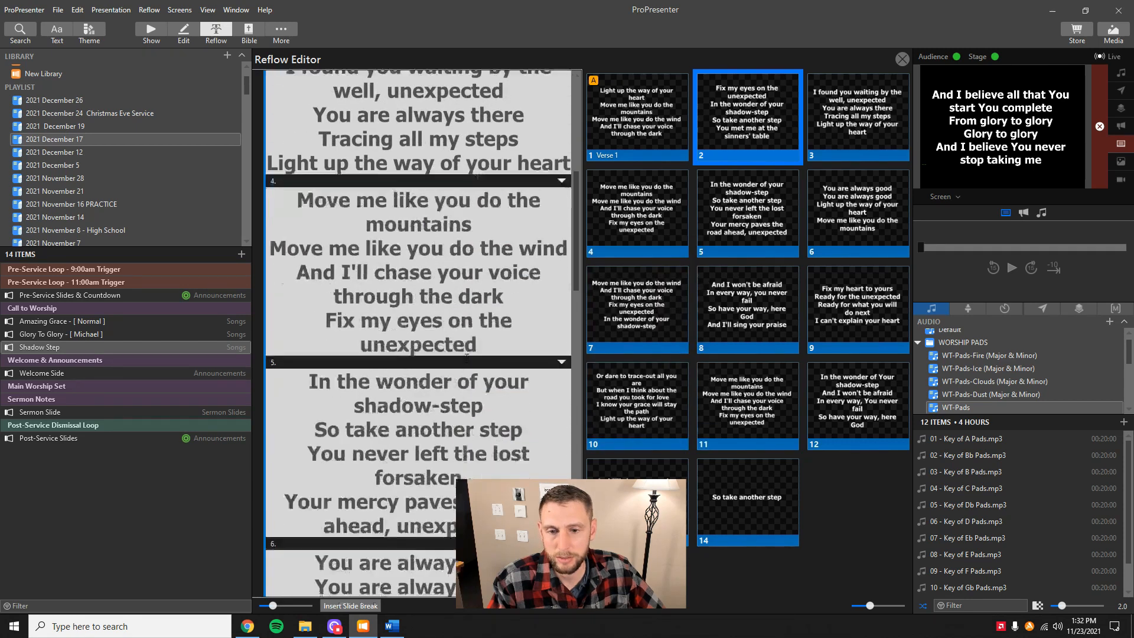
{"action": "scroll", "coordinate": [499, 348], "scroll_direction": "up", "scroll_amount": 5}
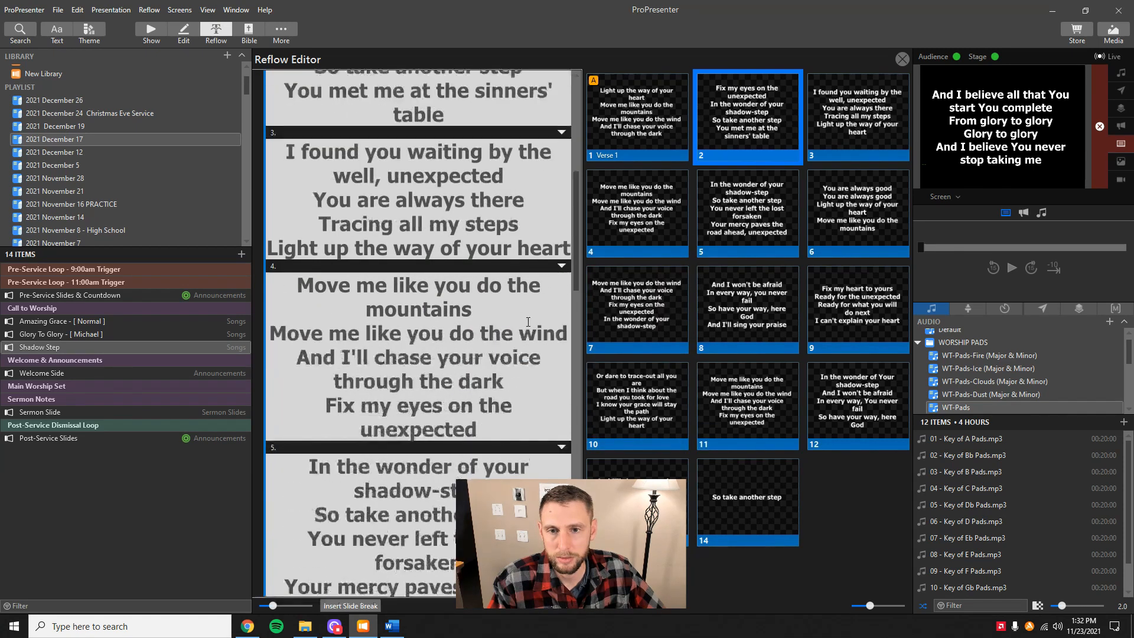
{"action": "scroll", "coordinate": [517, 247], "scroll_direction": "up", "scroll_amount": 3}
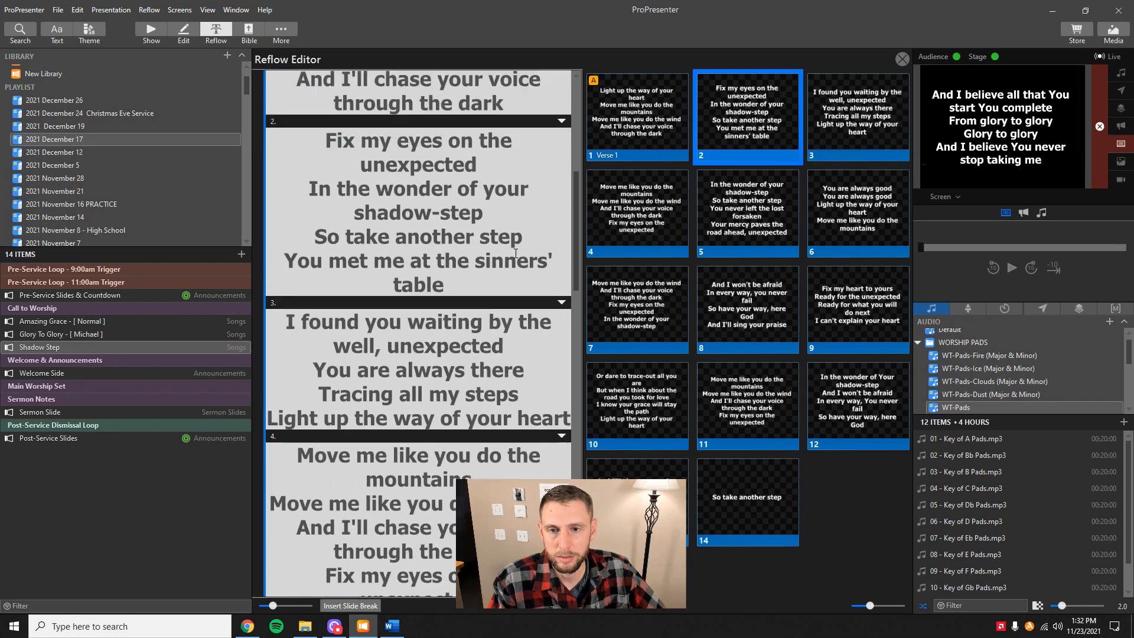
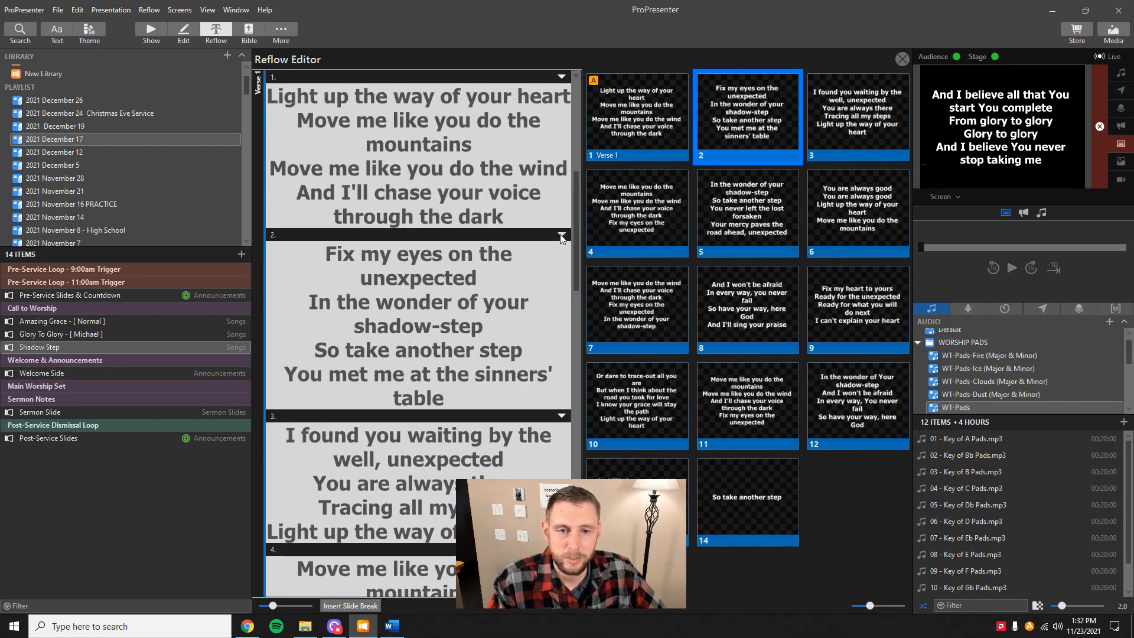
- Assign slide 3, starting "I found you waiting by the well", to the PreChorus group
{"action": "left_click", "coordinate": [563, 421]}
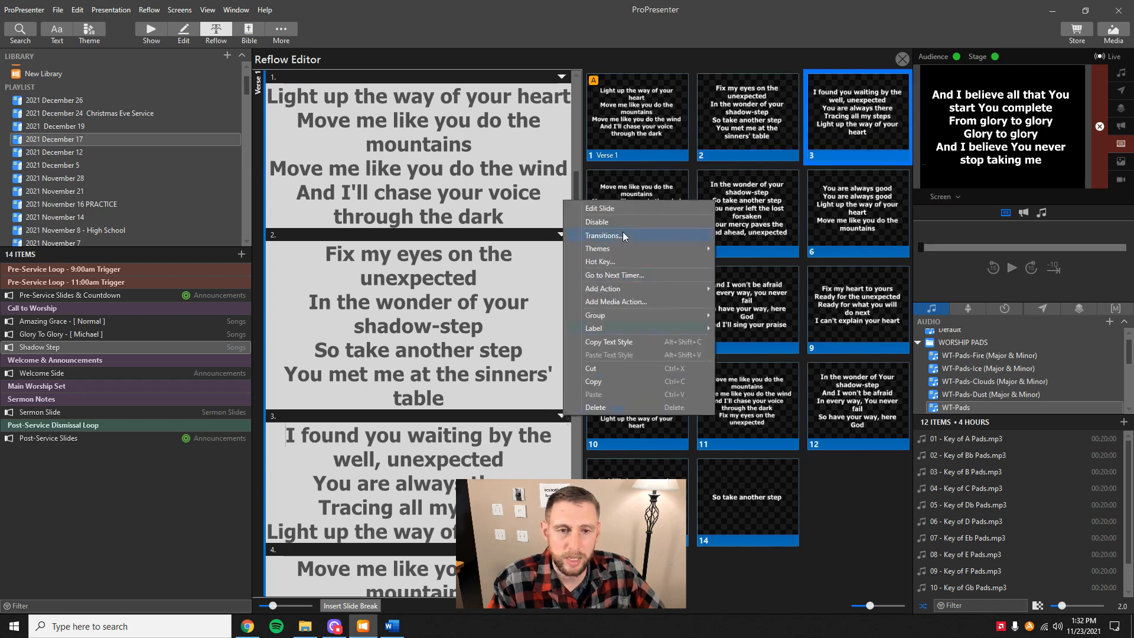
{"action": "mouse_move", "coordinate": [629, 313]}
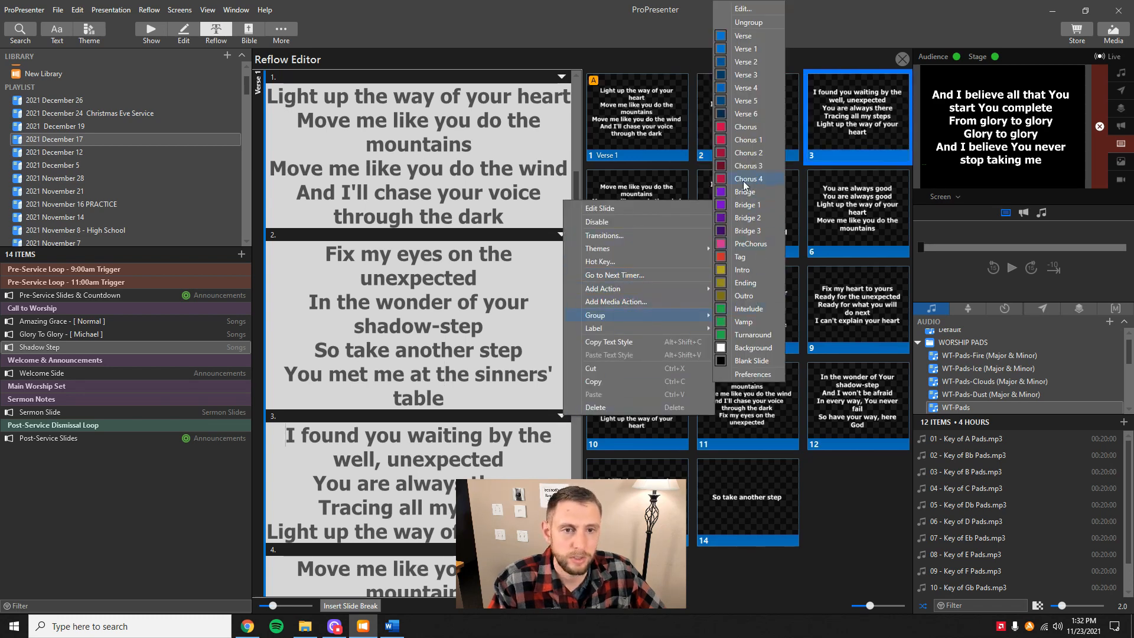
{"action": "left_click", "coordinate": [759, 246]}
- Assign slide 4, starting "Move me like you do the mountains", to the Chorus group
{"action": "scroll", "coordinate": [462, 428], "scroll_direction": "down", "scroll_amount": 5}
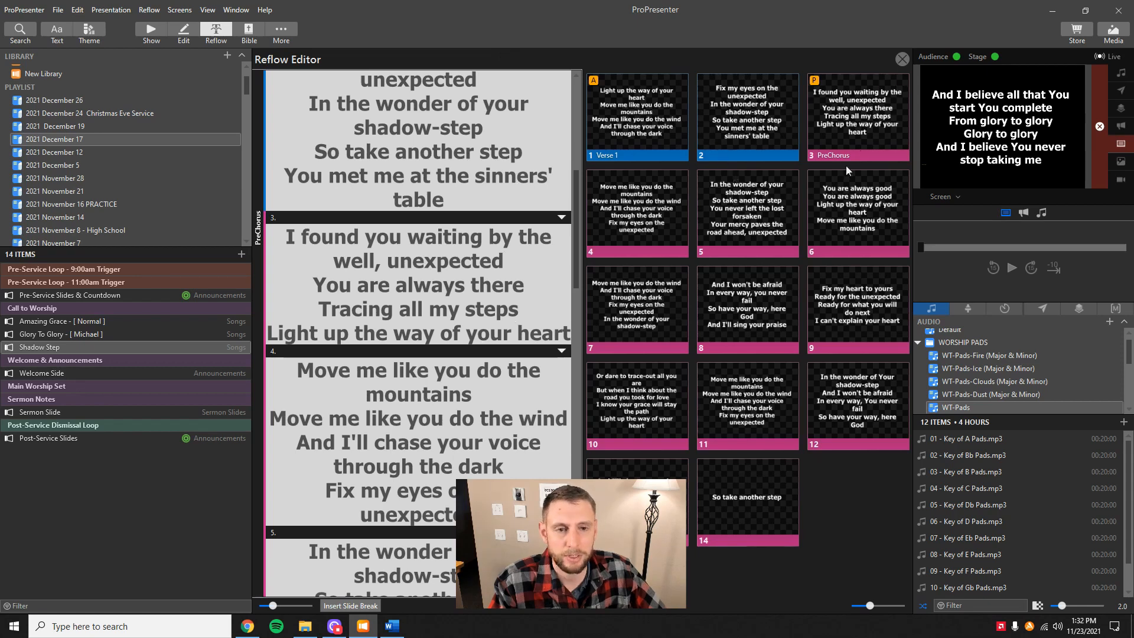
{"action": "scroll", "coordinate": [356, 372], "scroll_direction": "down", "scroll_amount": 3}
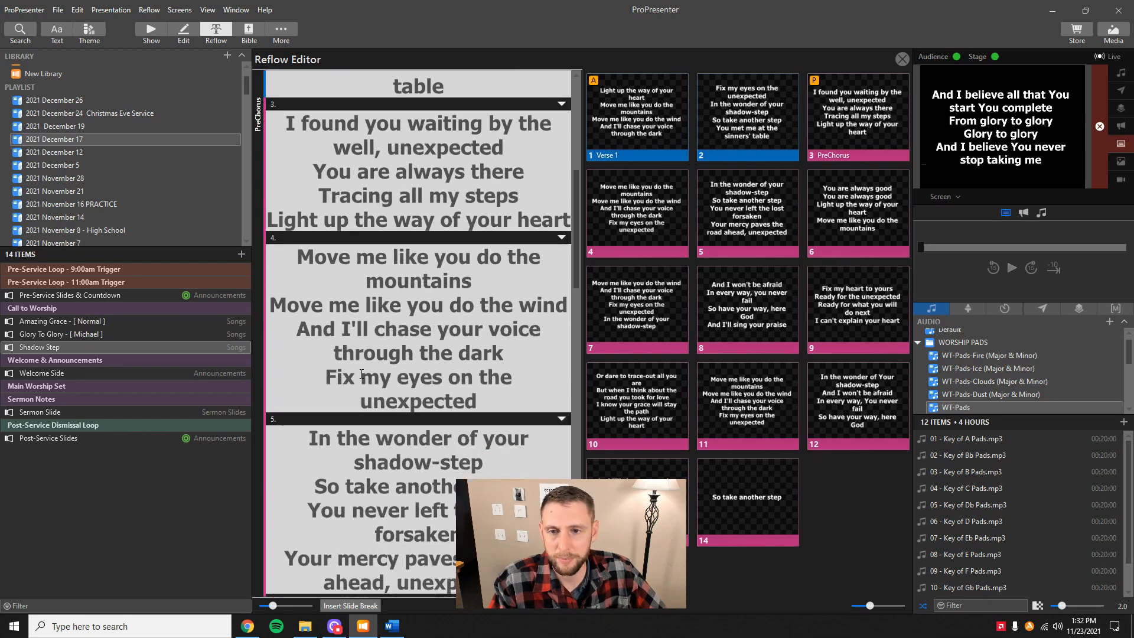
{"action": "left_click", "coordinate": [562, 238]}
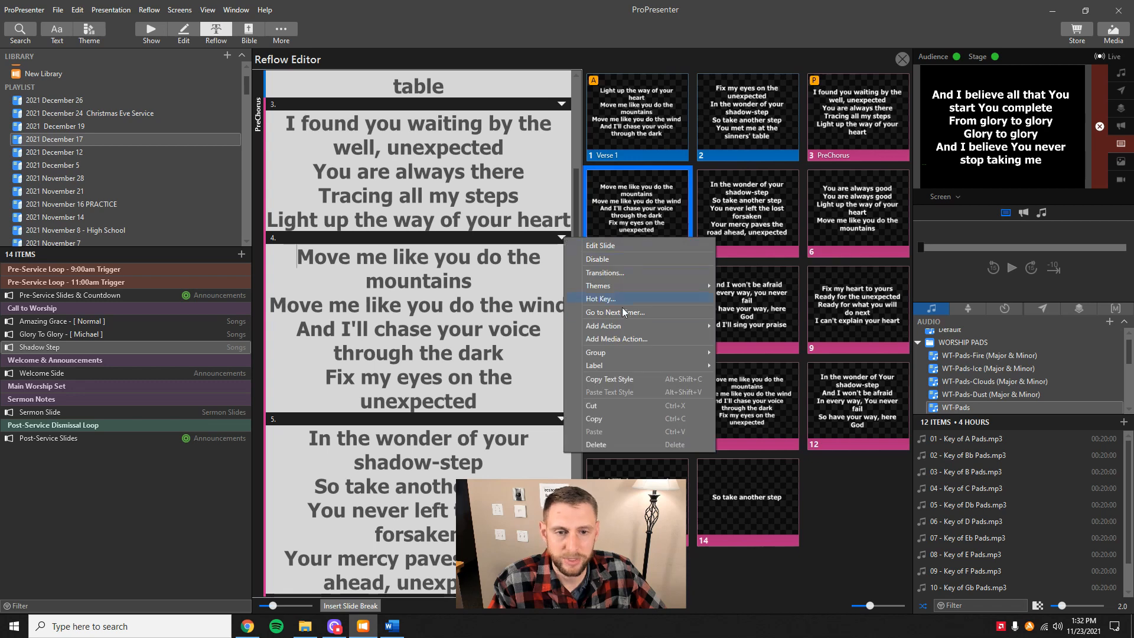
{"action": "mouse_move", "coordinate": [632, 352]}
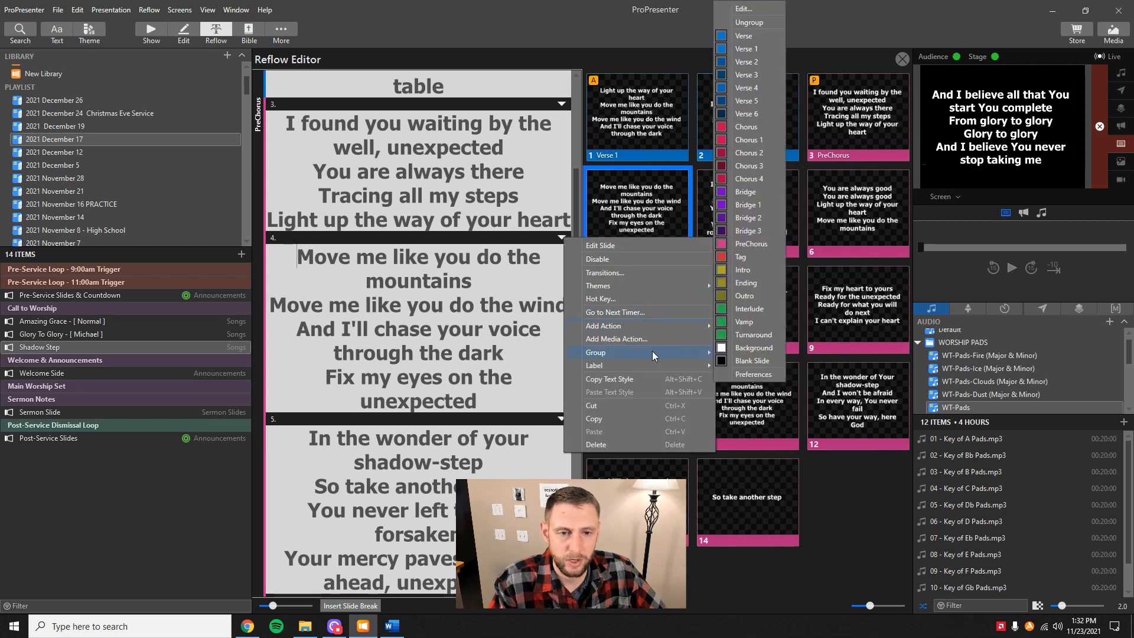
{"action": "left_click", "coordinate": [746, 140]}
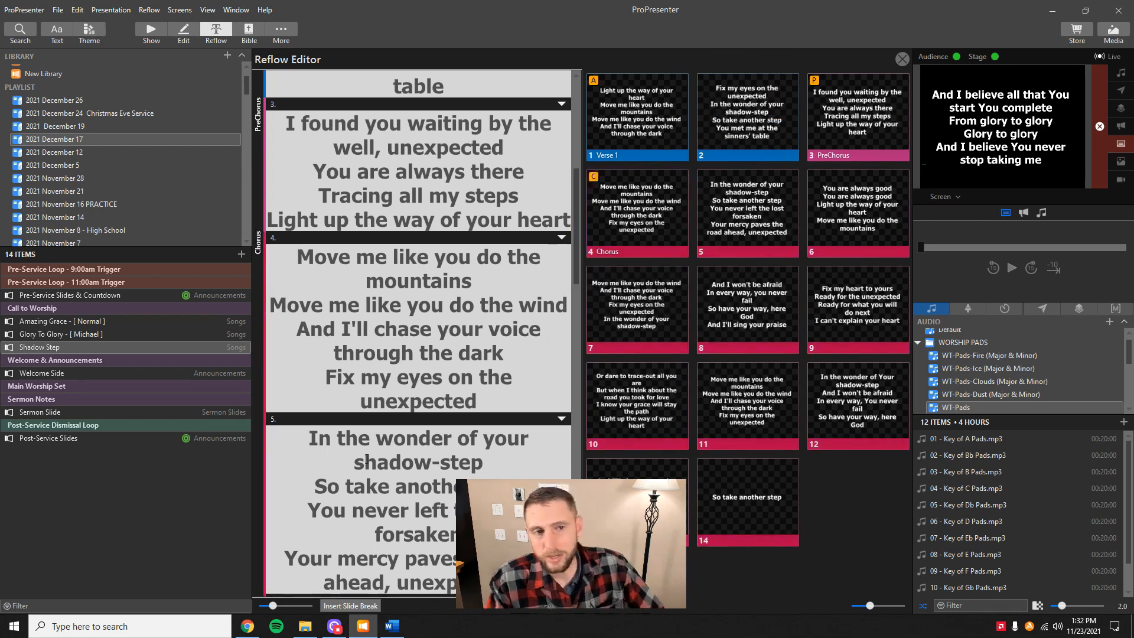
- Split slide 6 before "Light up the way of your heart" so that those lyrics start a new slide
{"action": "scroll", "coordinate": [307, 283], "scroll_direction": "down", "scroll_amount": 6}
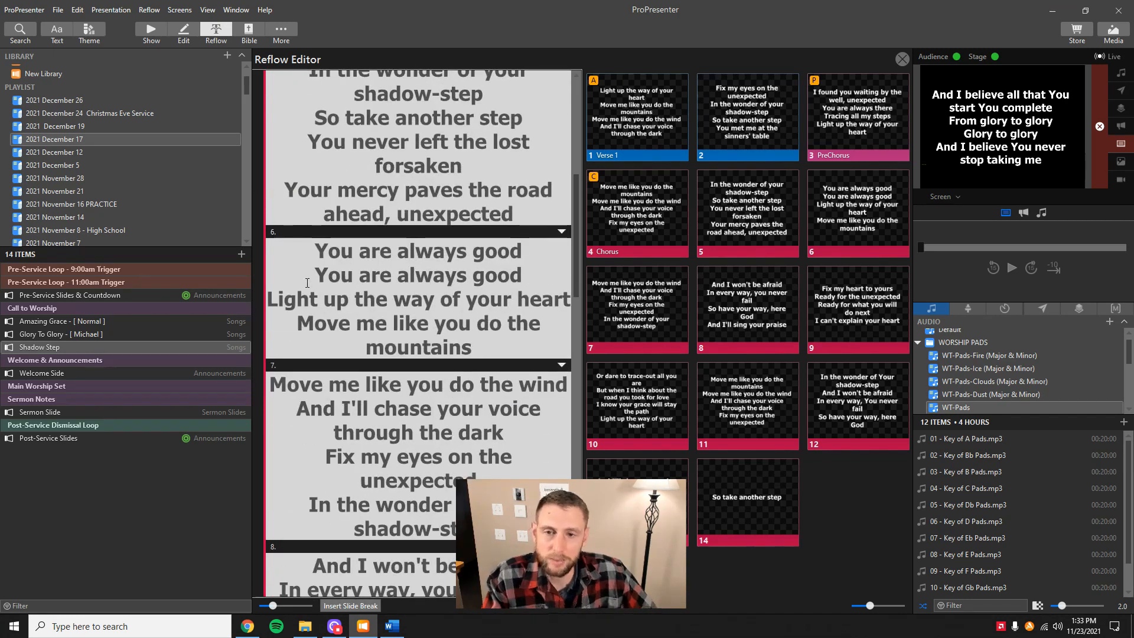
{"action": "left_click", "coordinate": [270, 298]}
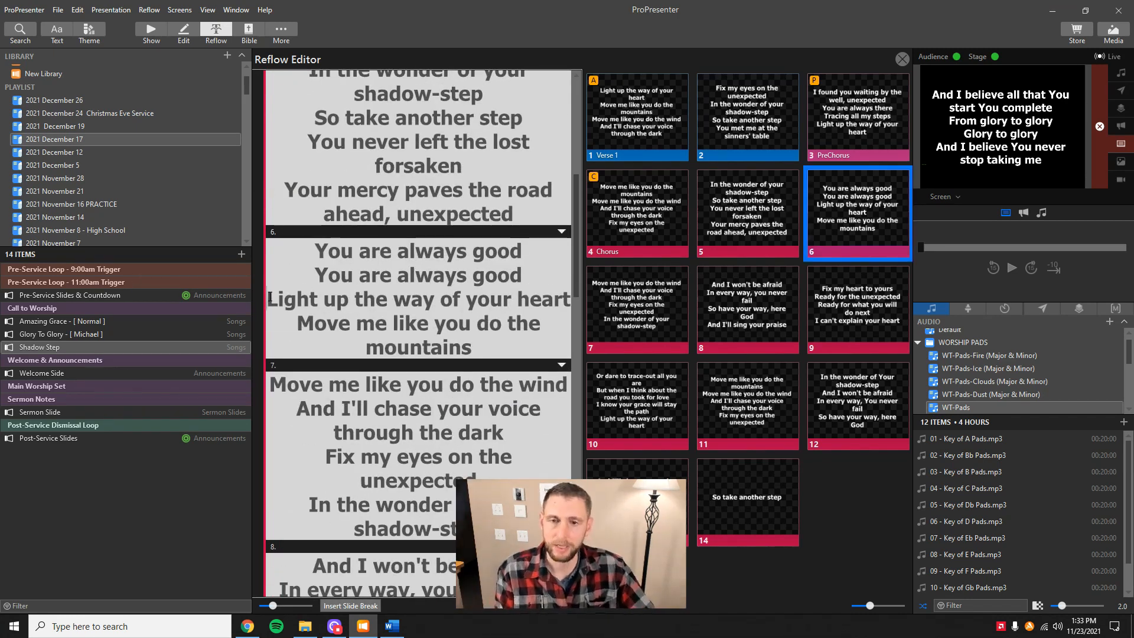
{"action": "key", "text": "ctrl+Return"}
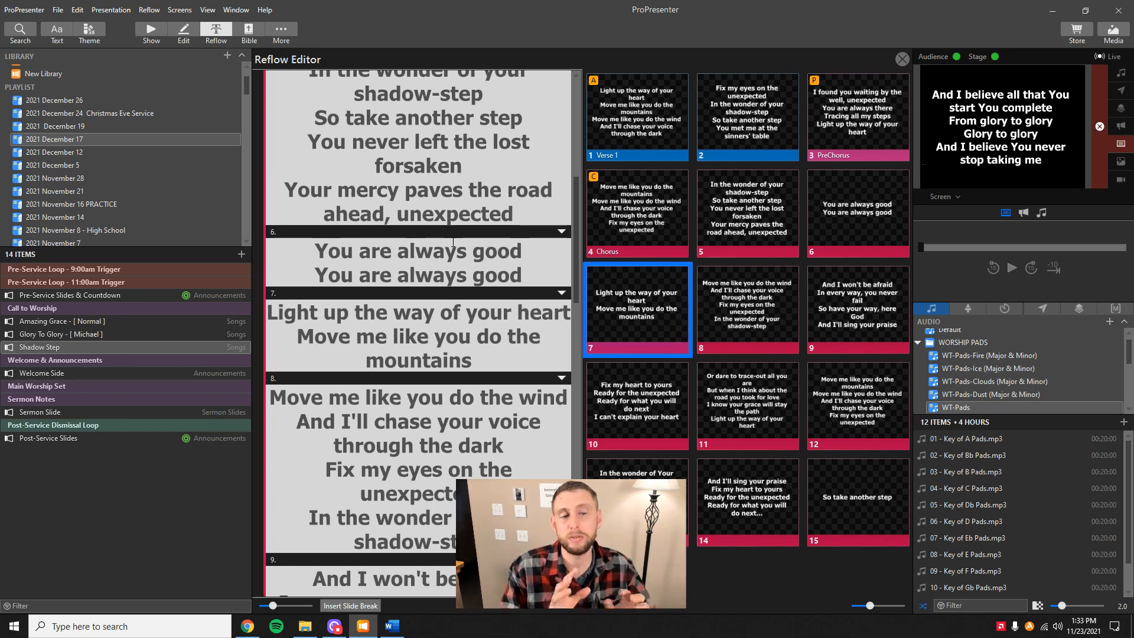
- Add two empty slides after the final "So take another step" slide of Shadow Step
{"action": "scroll", "coordinate": [488, 291], "scroll_direction": "down", "scroll_amount": 1}
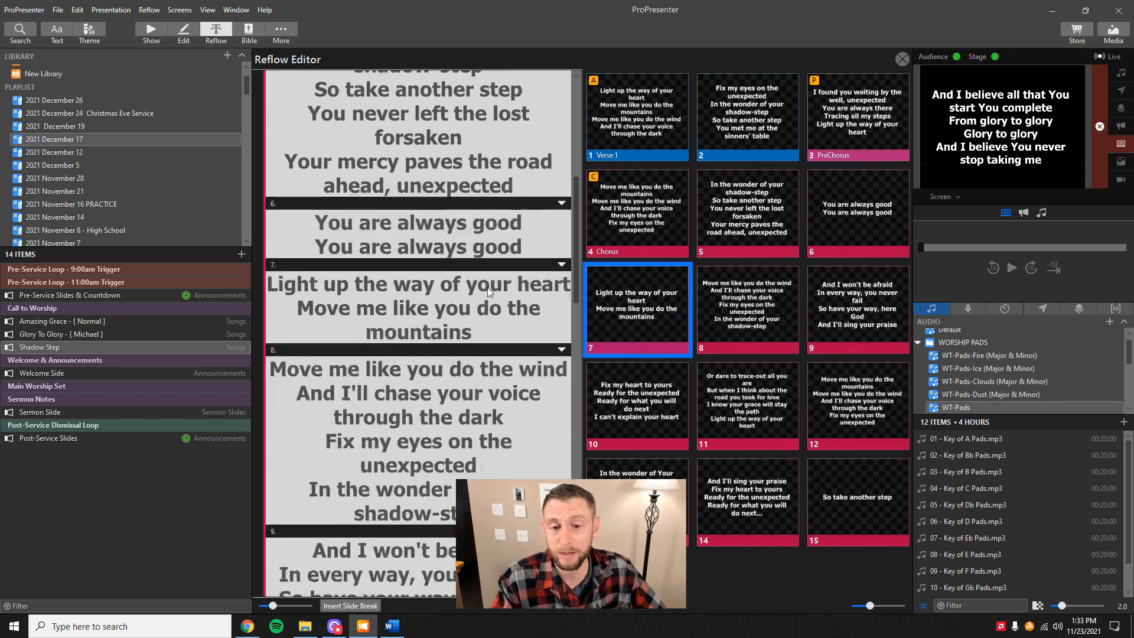
{"action": "scroll", "coordinate": [488, 291], "scroll_direction": "down", "scroll_amount": 20}
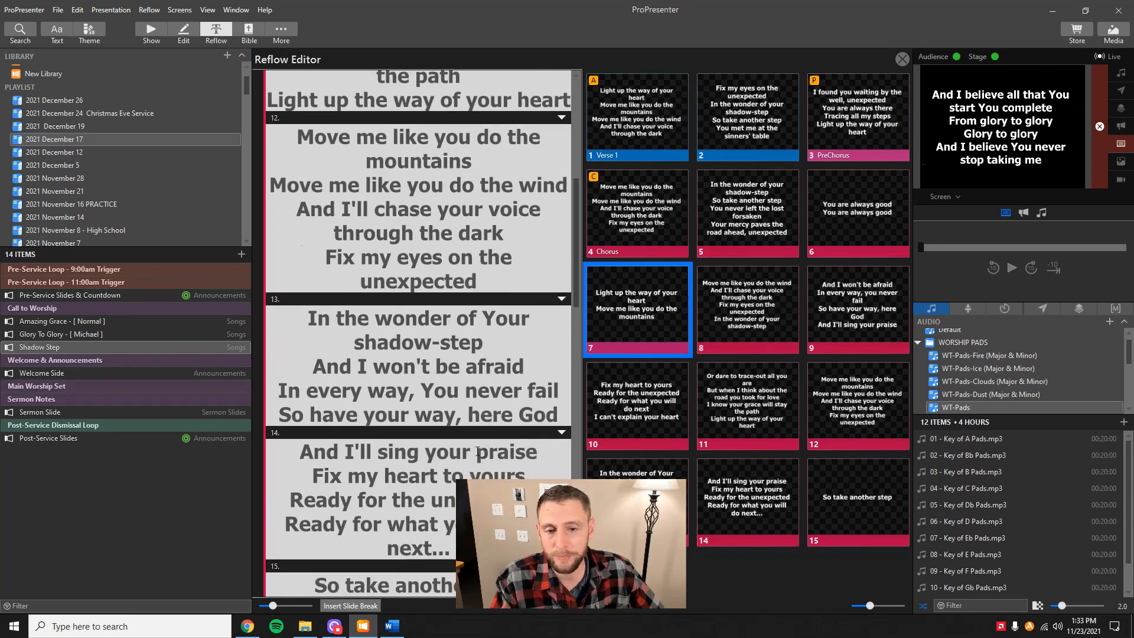
{"action": "left_click", "coordinate": [525, 586]}
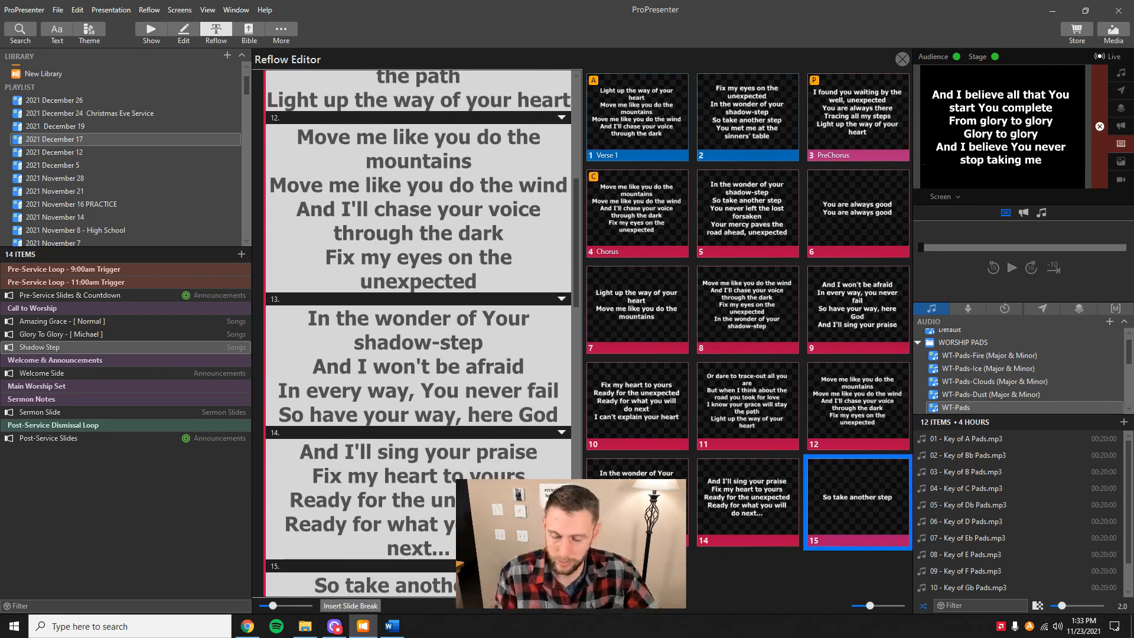
{"action": "key", "text": "alt+Return"}
{"action": "key", "text": "alt+Return"}
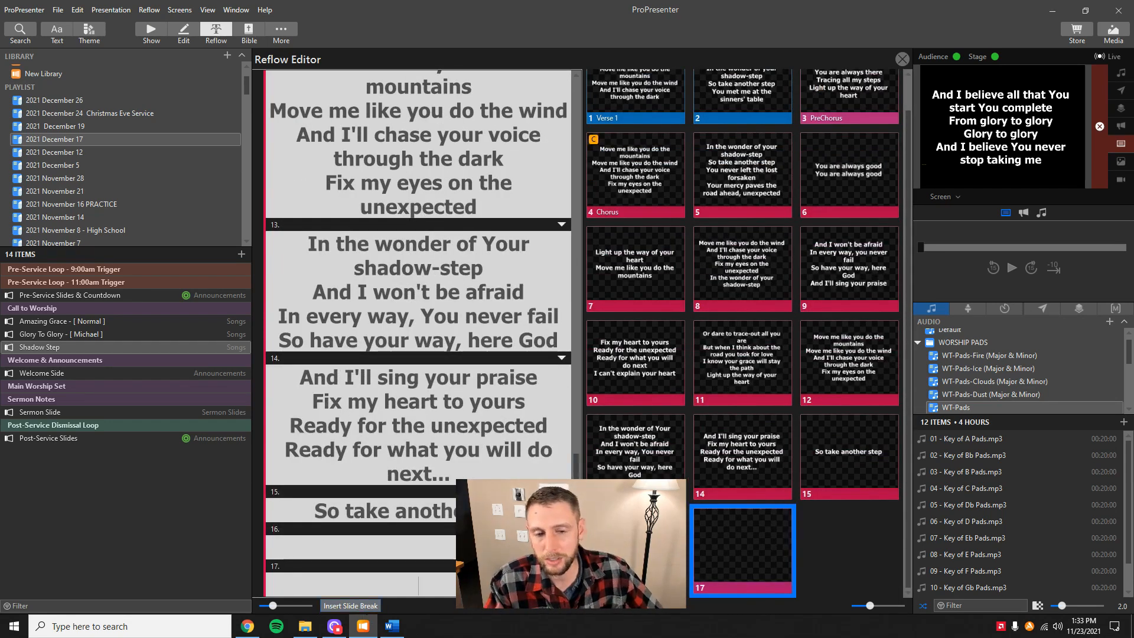
- Assign empty slide 16 to the Background group and empty slide 17 to the Blank Slide group
{"action": "right_click", "coordinate": [563, 523]}
{"action": "mouse_move", "coordinate": [614, 423]}
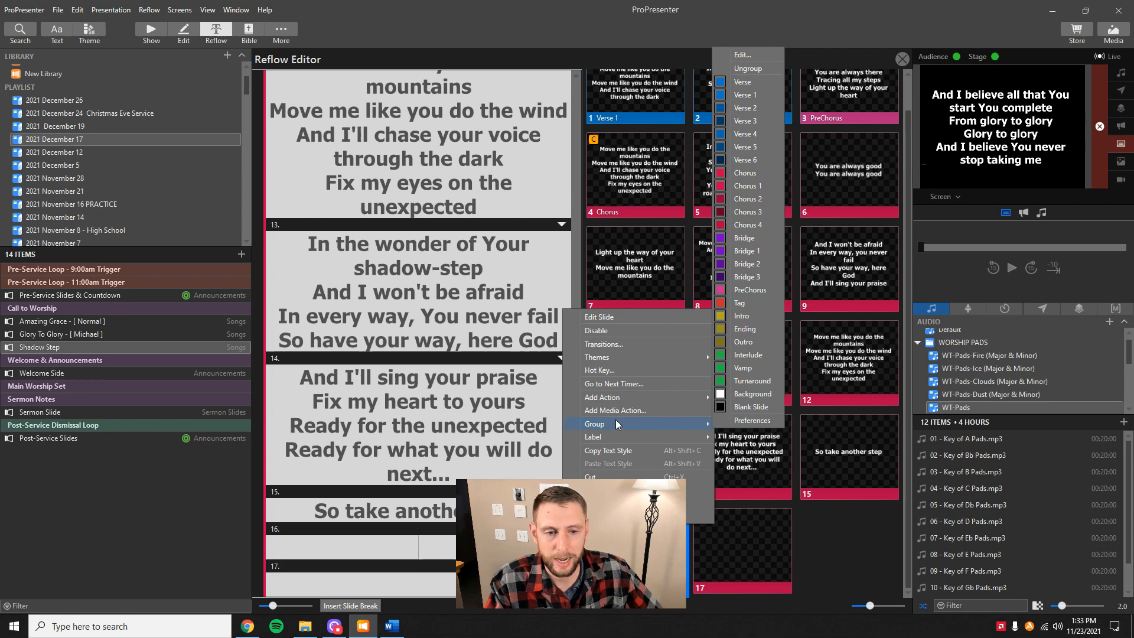
{"action": "left_click", "coordinate": [765, 394]}
{"action": "right_click", "coordinate": [562, 562]}
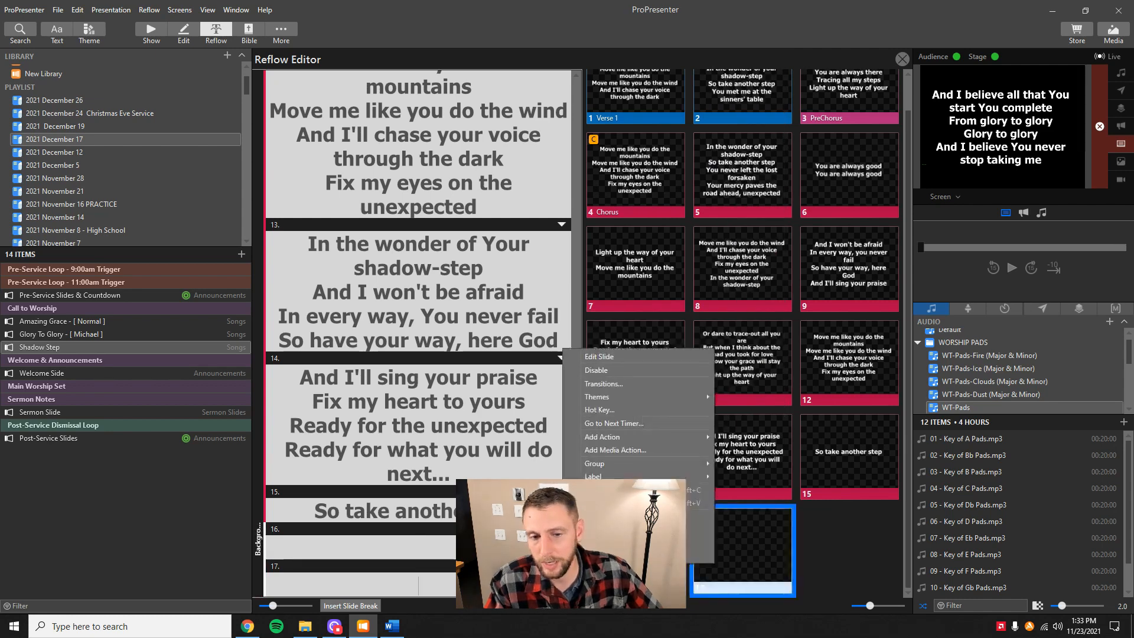
{"action": "mouse_move", "coordinate": [615, 463]}
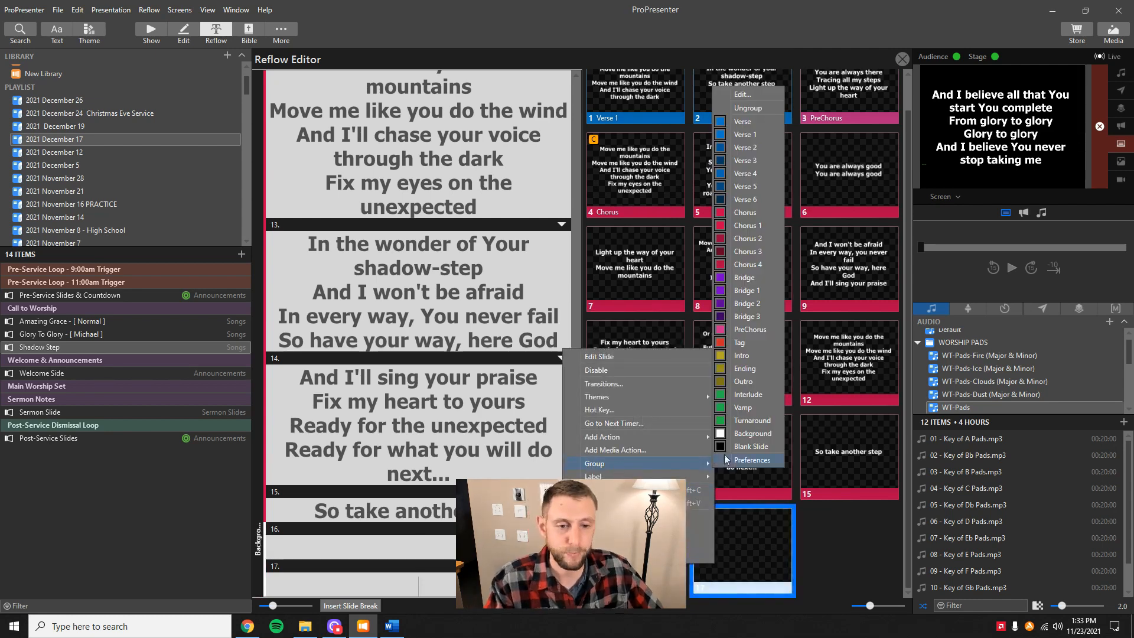
{"action": "left_click", "coordinate": [749, 446]}
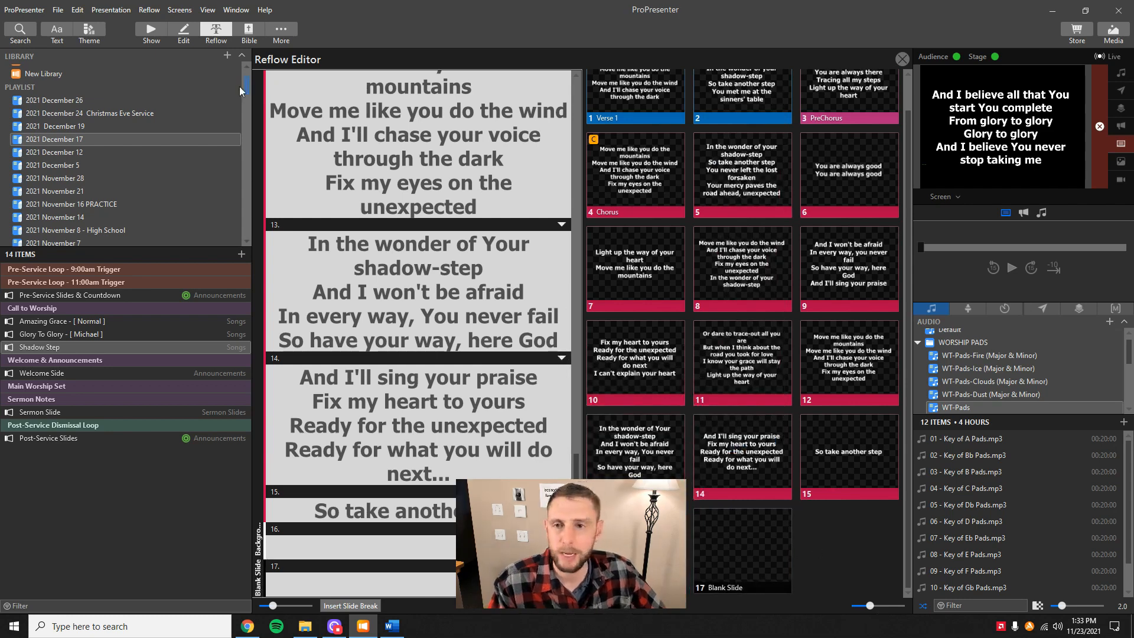
- Leave the Reflow Editor for the slide view and check Shadow Step's groups and arrangement options
{"action": "left_click", "coordinate": [153, 31]}
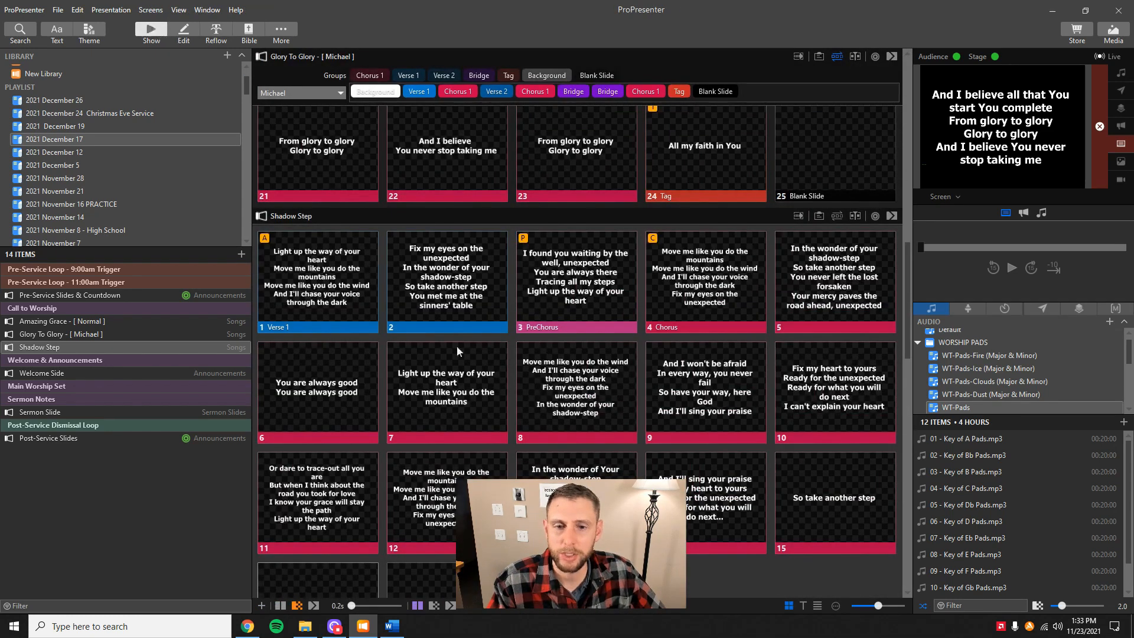
{"action": "scroll", "coordinate": [546, 323], "scroll_direction": "up", "scroll_amount": 1}
{"action": "left_click", "coordinate": [837, 248]}
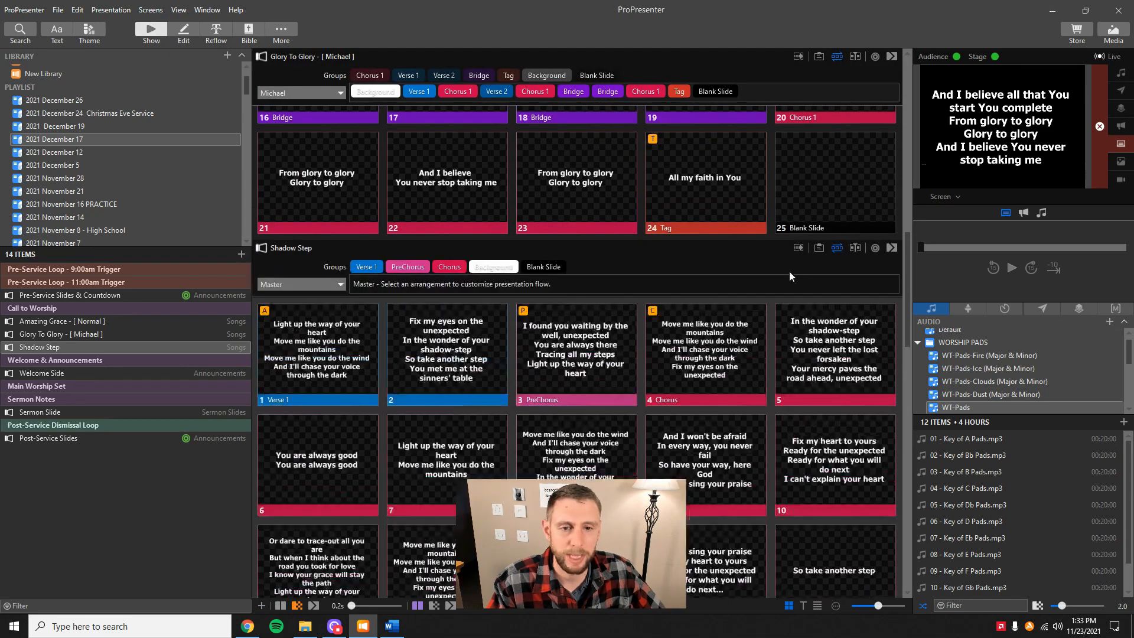
{"action": "left_click", "coordinate": [316, 286]}
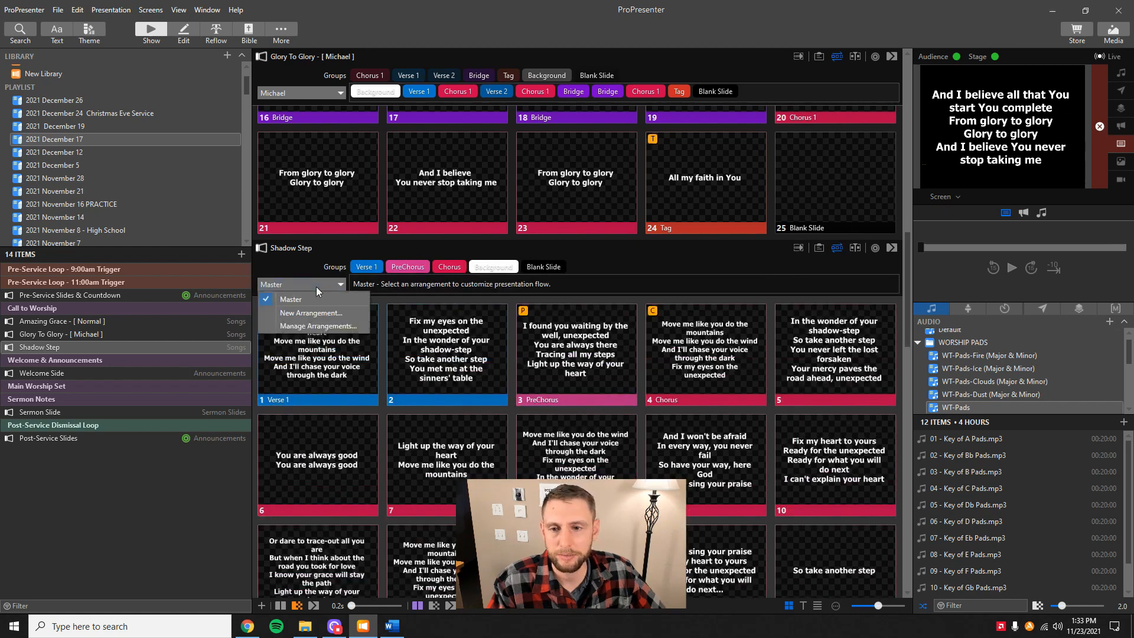
{"action": "left_click", "coordinate": [659, 278]}
{"action": "left_click", "coordinate": [837, 248]}
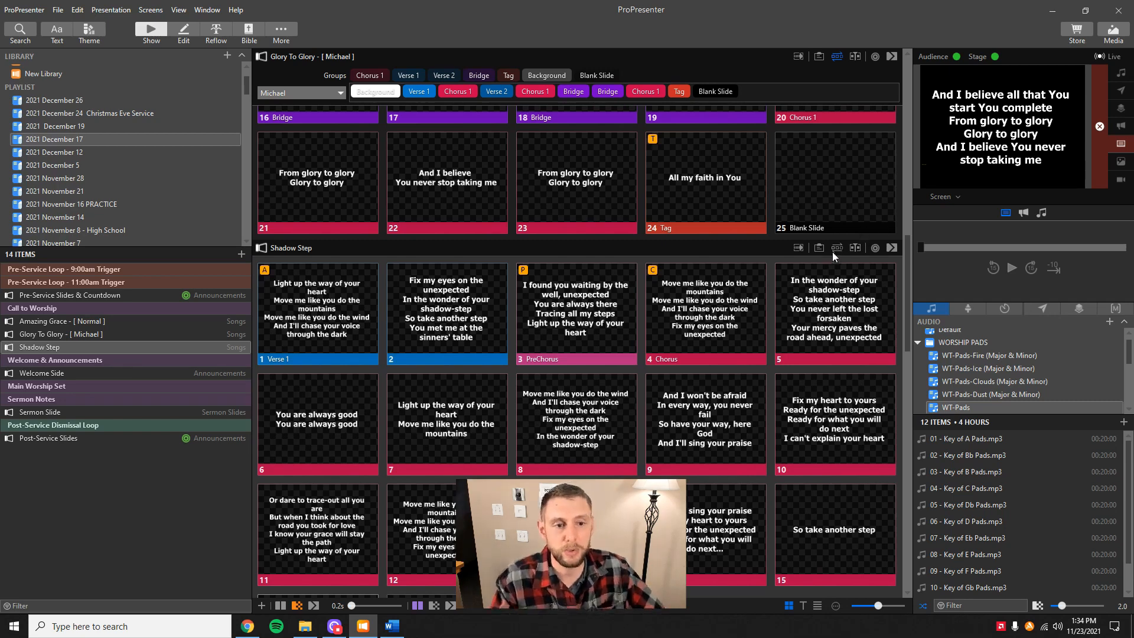
{"action": "left_click", "coordinate": [836, 249]}
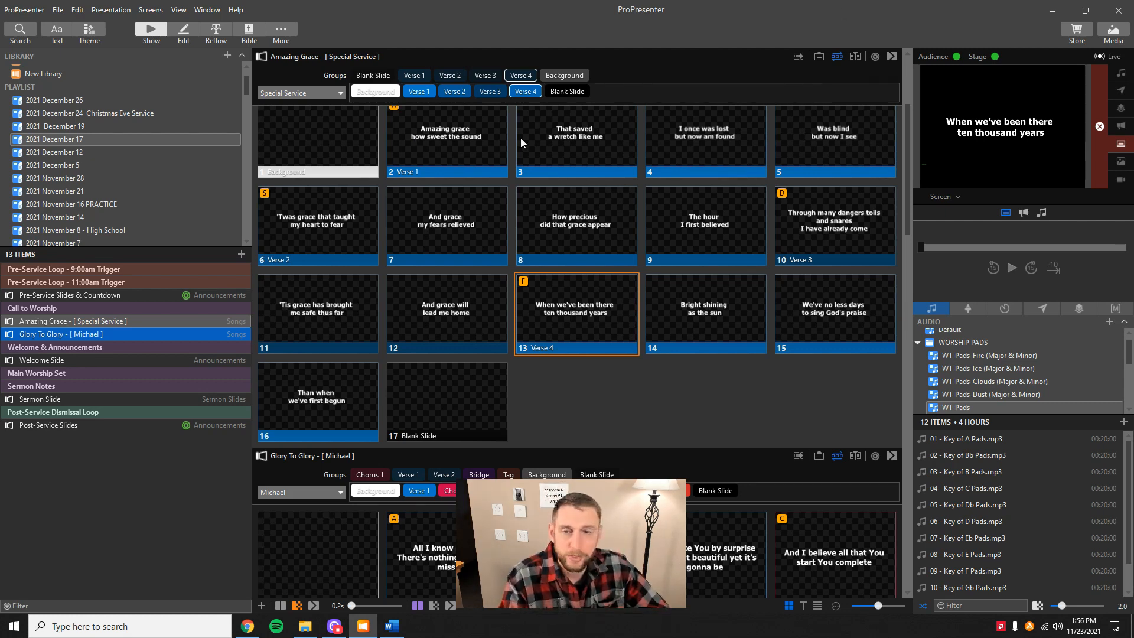
- Send several opening Amazing Grace slides to the audience output, ending on the Verse 1 slide "Amazing grace how sweet the sound"
{"action": "scroll", "coordinate": [519, 204], "scroll_direction": "up", "scroll_amount": 1}
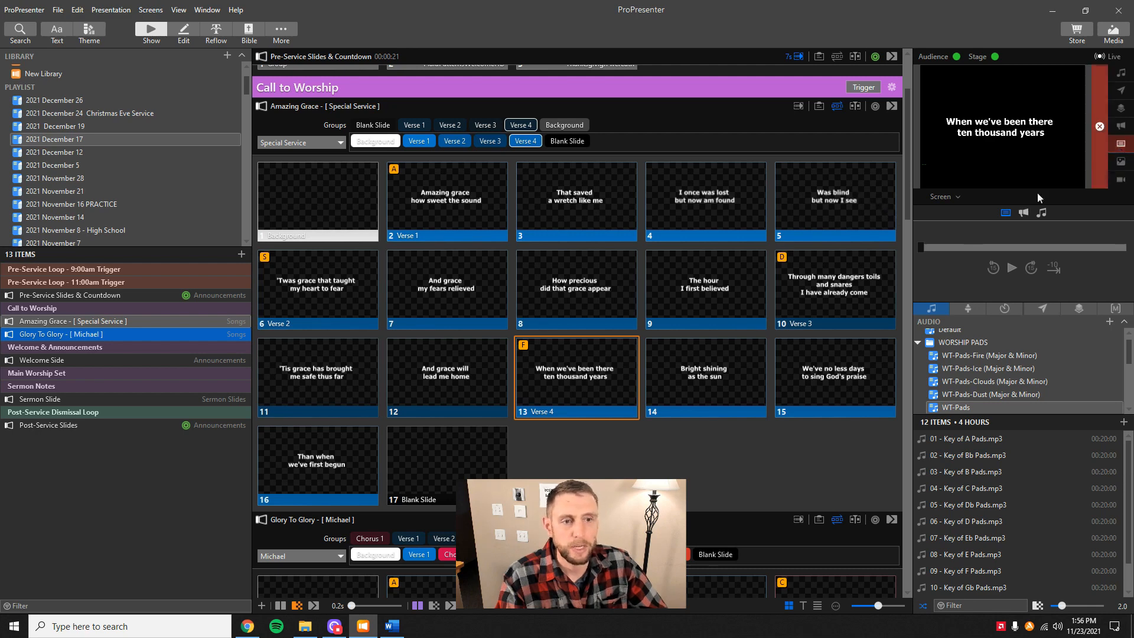
{"action": "left_click", "coordinate": [497, 207]}
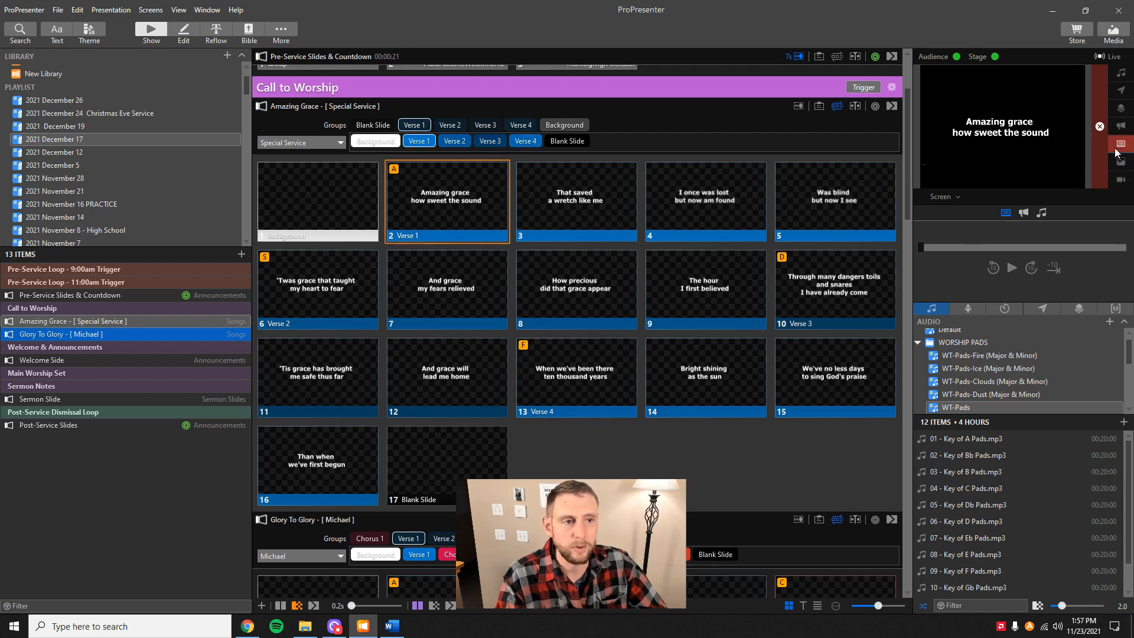
{"action": "left_click", "coordinate": [601, 193]}
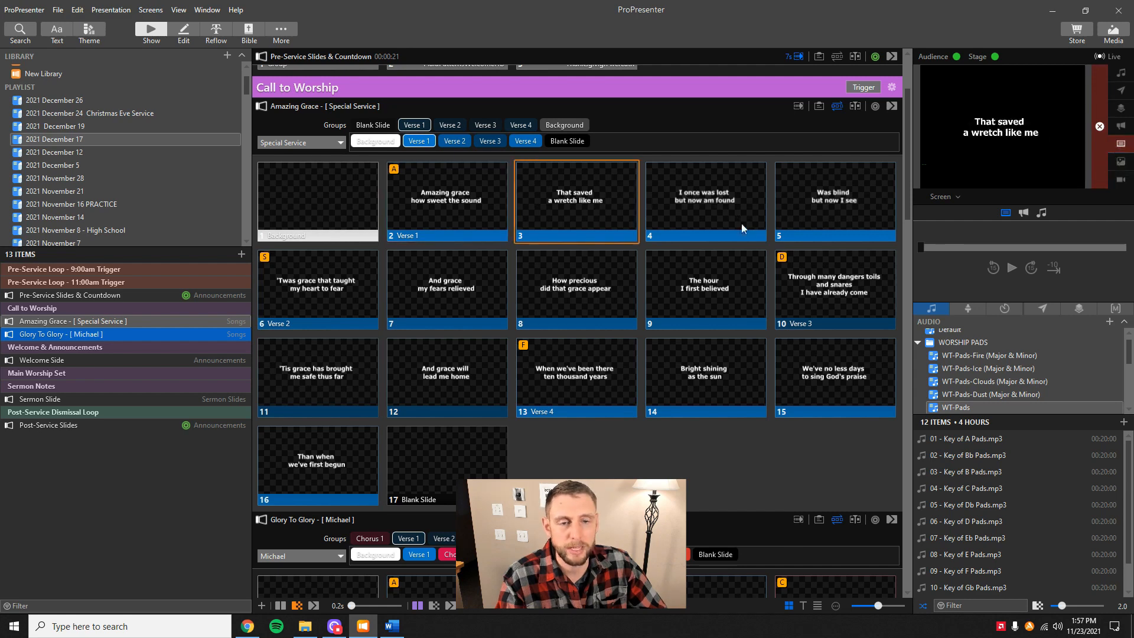
{"action": "left_click", "coordinate": [741, 224]}
{"action": "left_click", "coordinate": [458, 213]}
{"action": "left_click", "coordinate": [343, 199]}
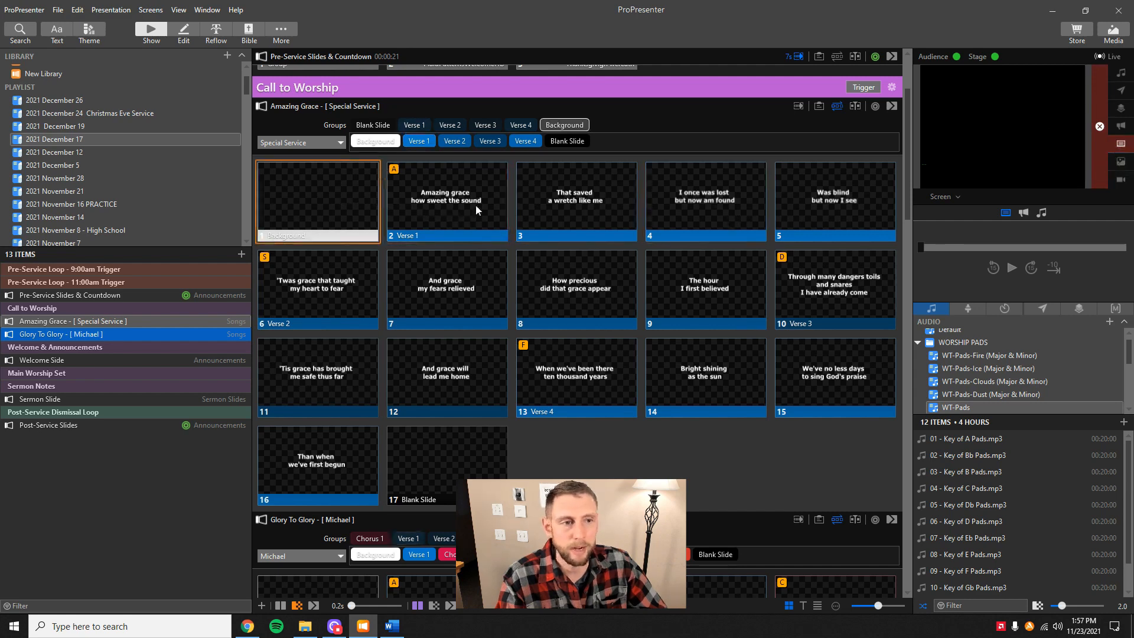
{"action": "left_click", "coordinate": [480, 204]}
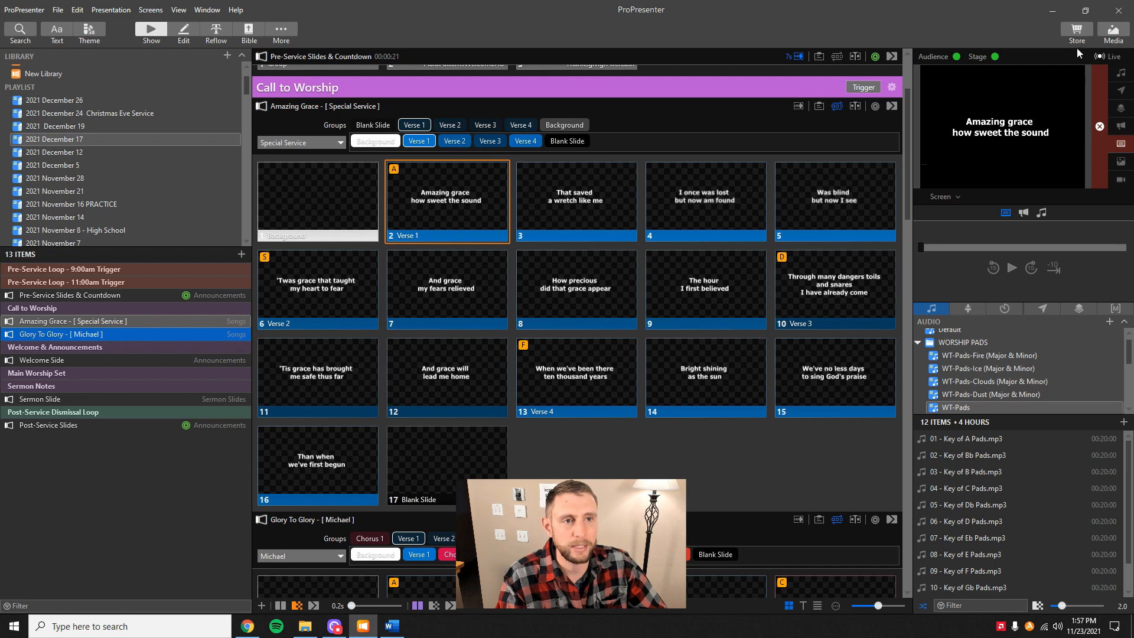
- Show the media bin and look through the Announcement Videos and Advent & Winter playlists
{"action": "left_click", "coordinate": [1113, 30]}
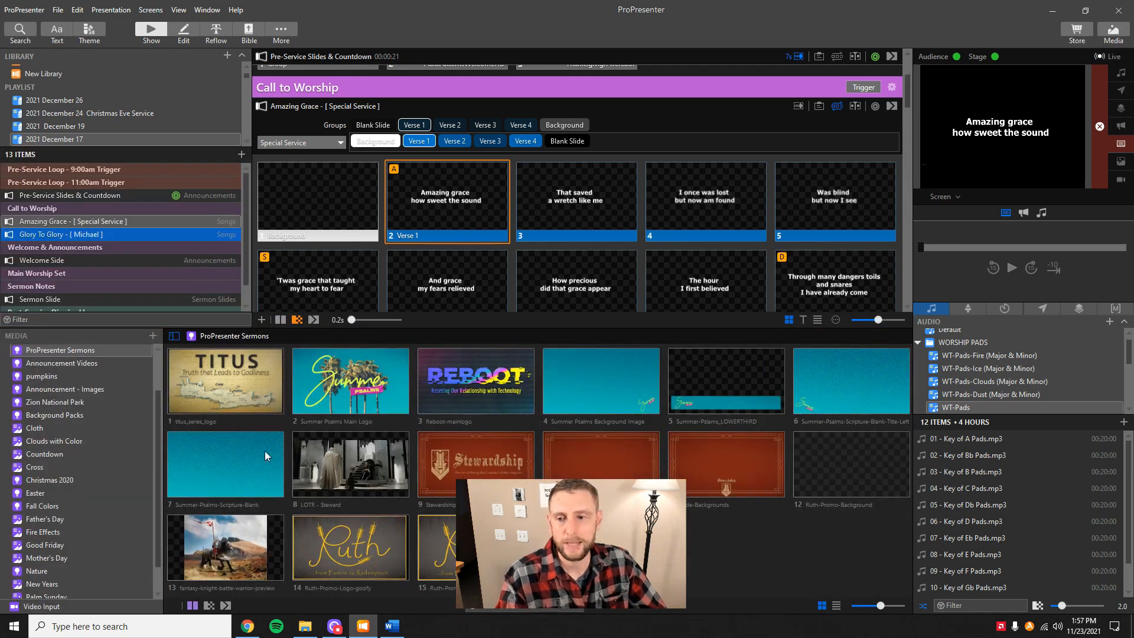
{"action": "scroll", "coordinate": [76, 469], "scroll_direction": "up", "scroll_amount": 1}
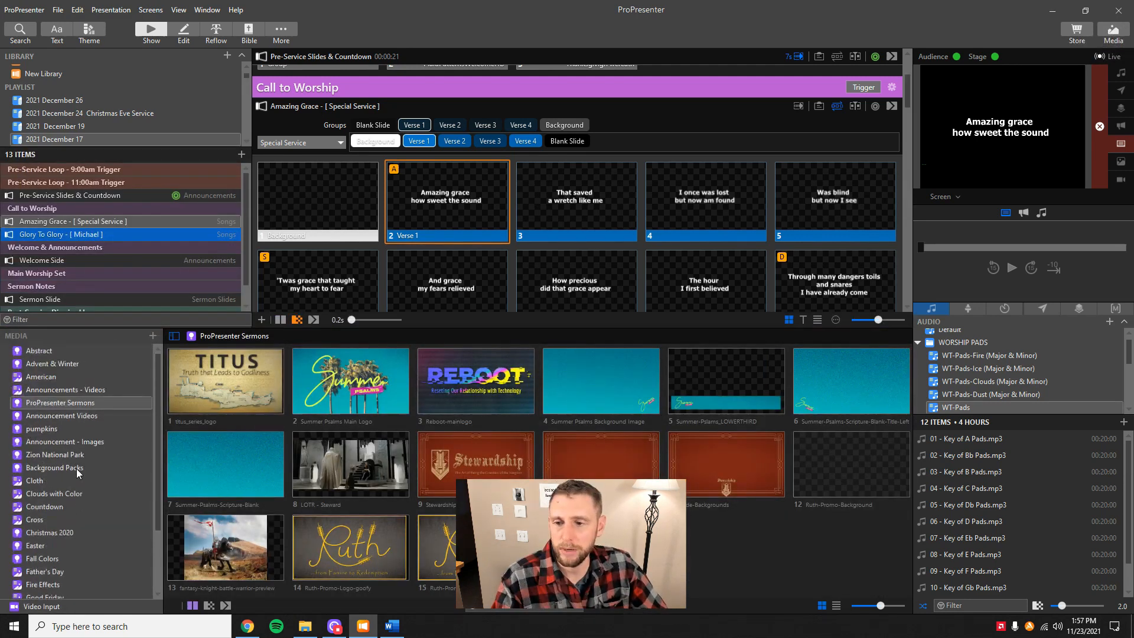
{"action": "scroll", "coordinate": [76, 468], "scroll_direction": "down", "scroll_amount": 2}
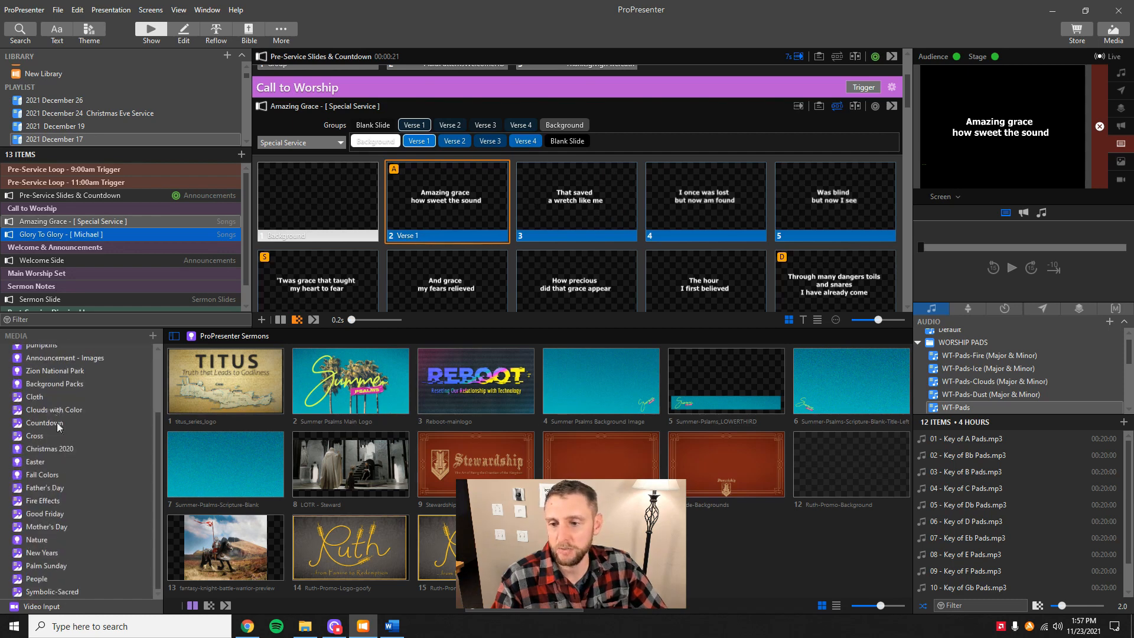
{"action": "scroll", "coordinate": [80, 494], "scroll_direction": "up", "scroll_amount": 2}
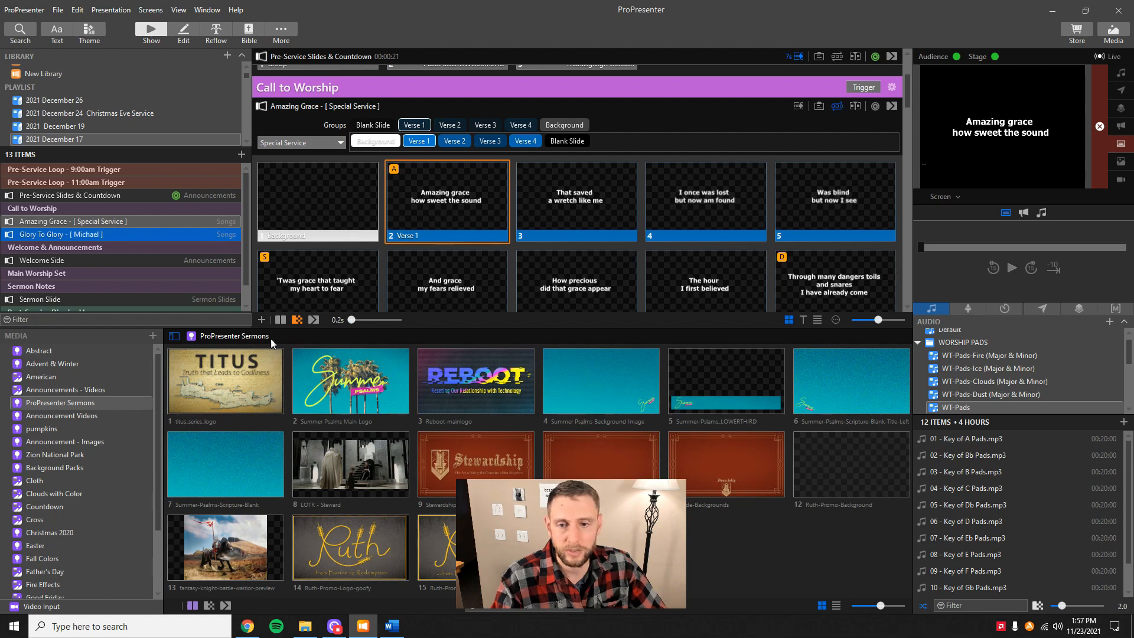
{"action": "left_click", "coordinate": [87, 417]}
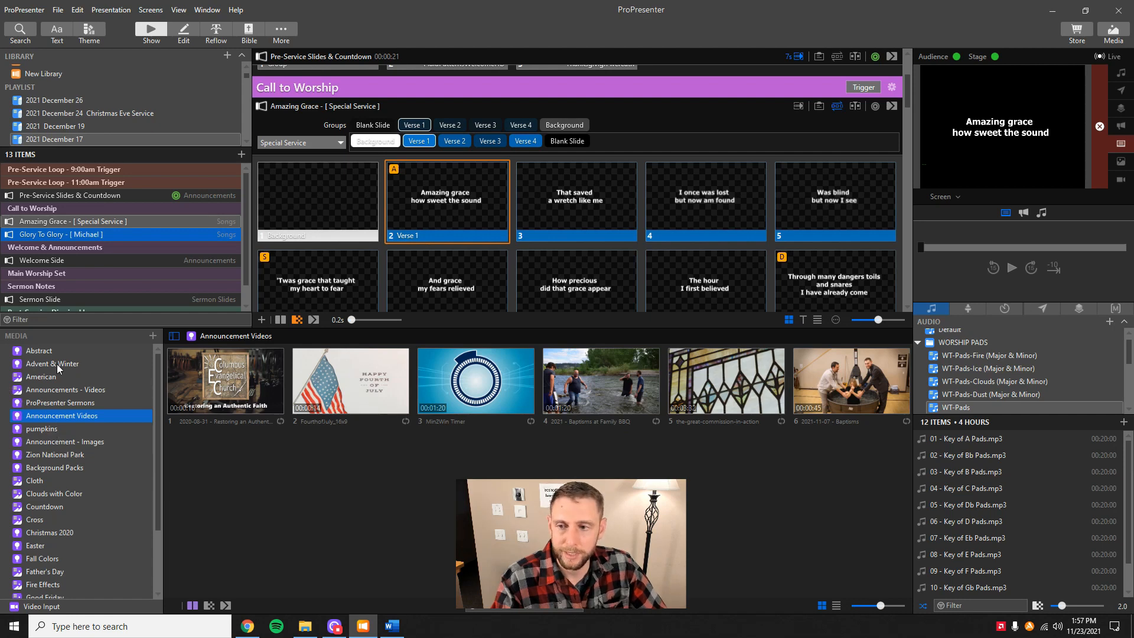
{"action": "left_click", "coordinate": [89, 363]}
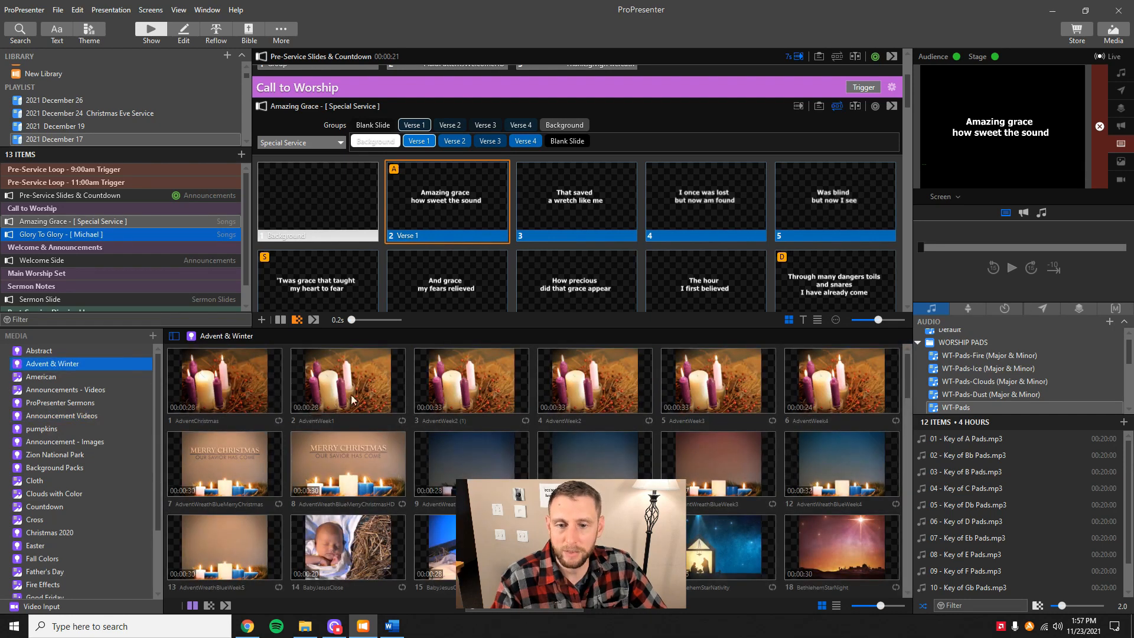
{"action": "scroll", "coordinate": [533, 384], "scroll_direction": "down", "scroll_amount": 15}
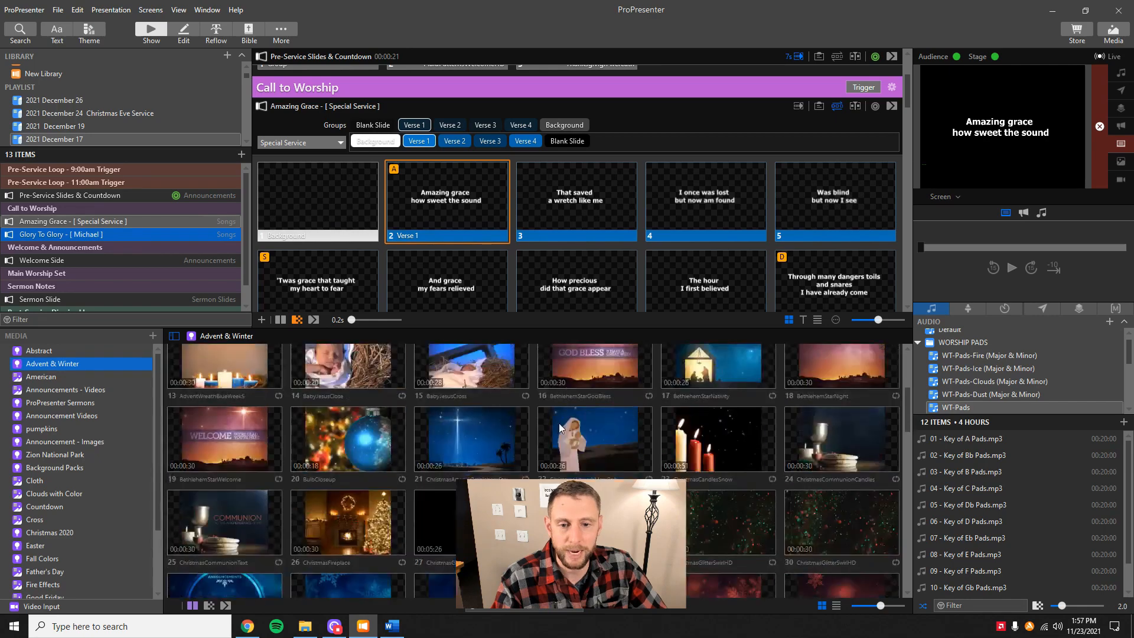
{"action": "scroll", "coordinate": [595, 442], "scroll_direction": "down", "scroll_amount": 1}
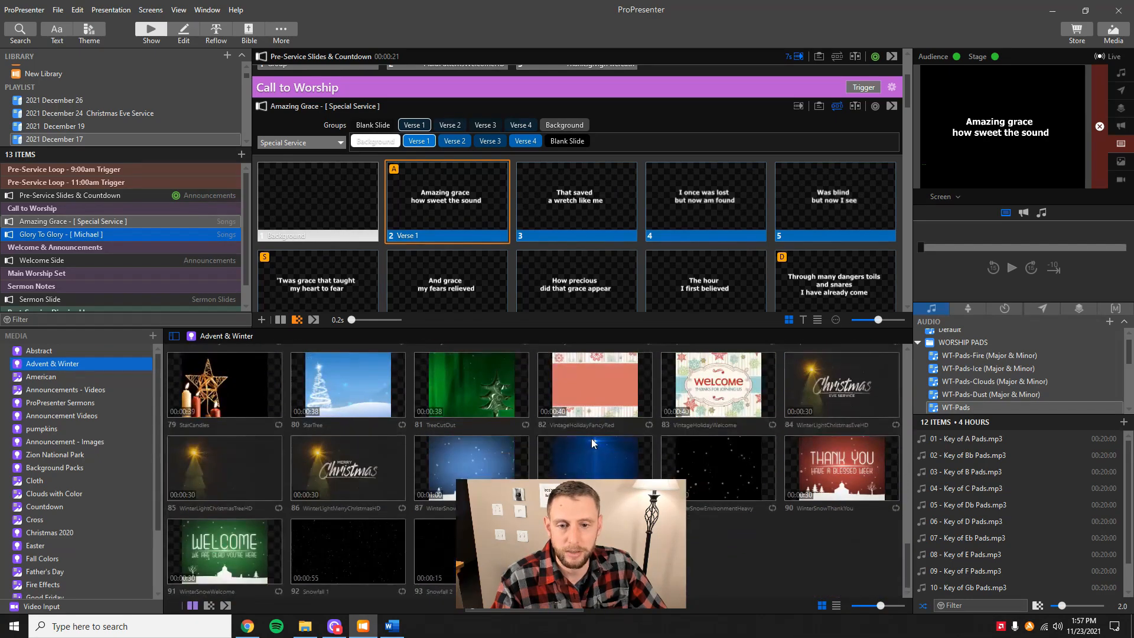
- Look through the Abstract and Zion National Park media playlists for song backgrounds
{"action": "left_click", "coordinate": [41, 350]}
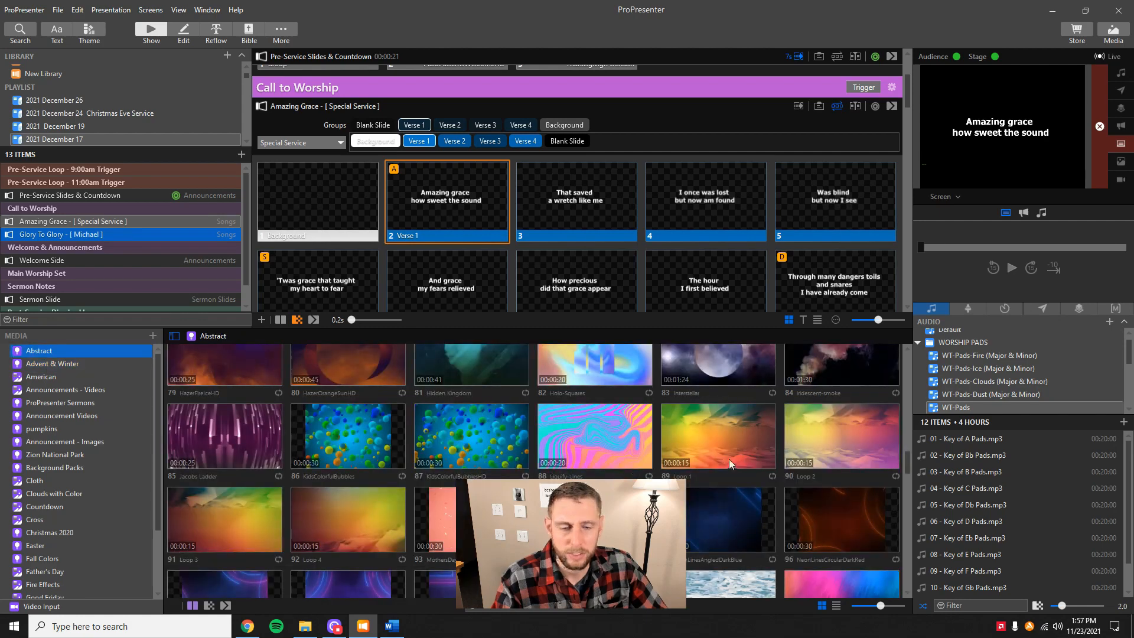
{"action": "scroll", "coordinate": [557, 437], "scroll_direction": "down", "scroll_amount": 6}
{"action": "scroll", "coordinate": [557, 437], "scroll_direction": "down", "scroll_amount": 9}
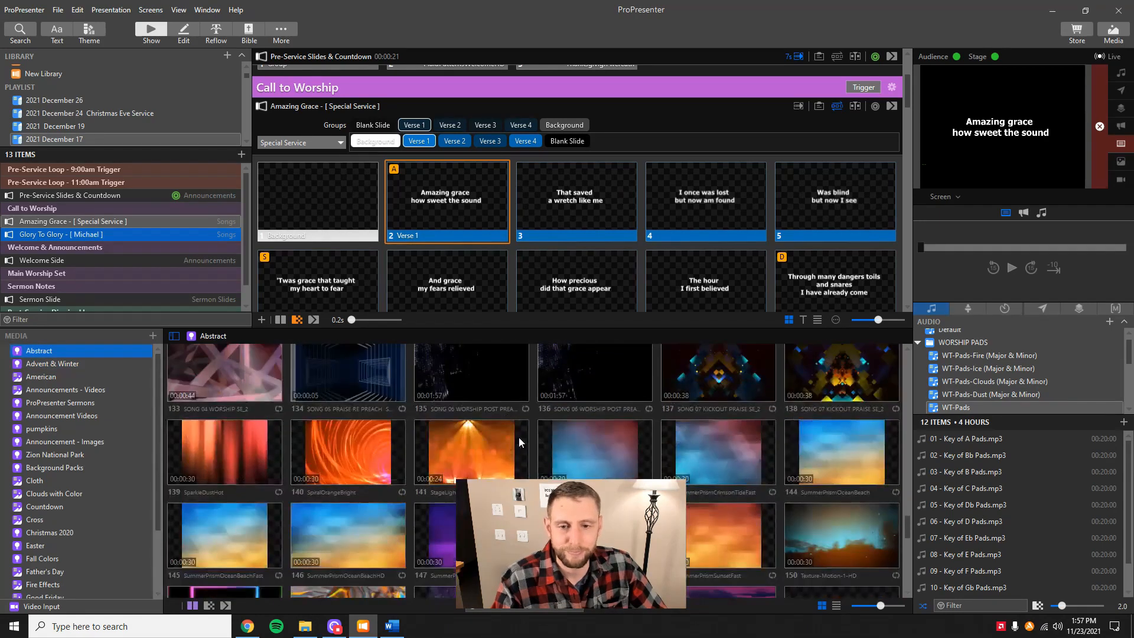
{"action": "scroll", "coordinate": [57, 465], "scroll_direction": "down", "scroll_amount": 2}
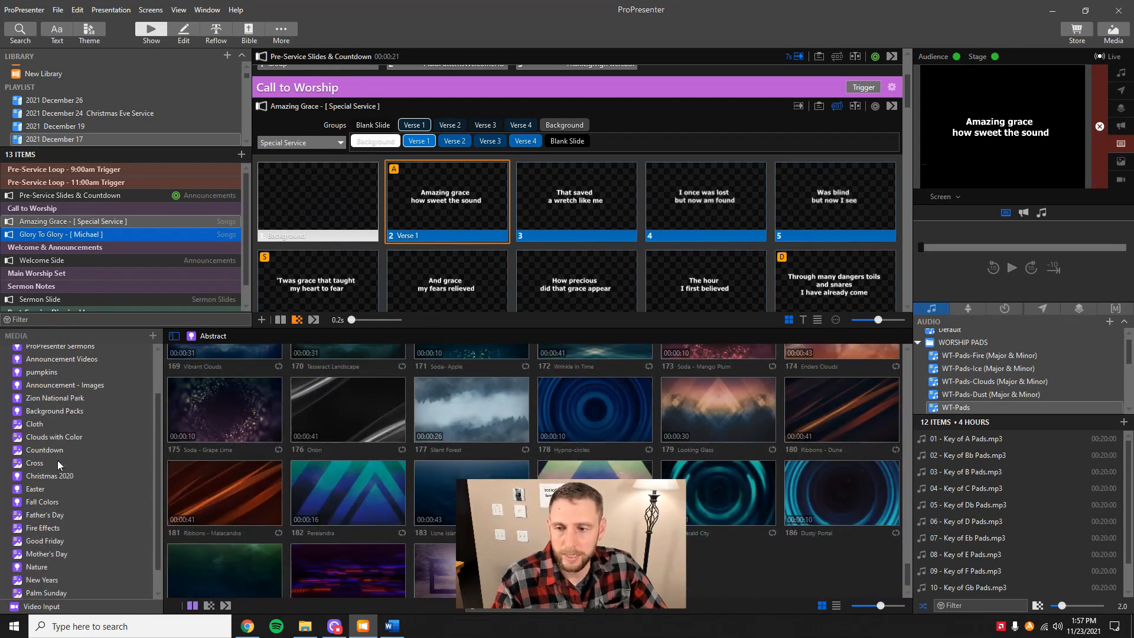
{"action": "left_click", "coordinate": [70, 398]}
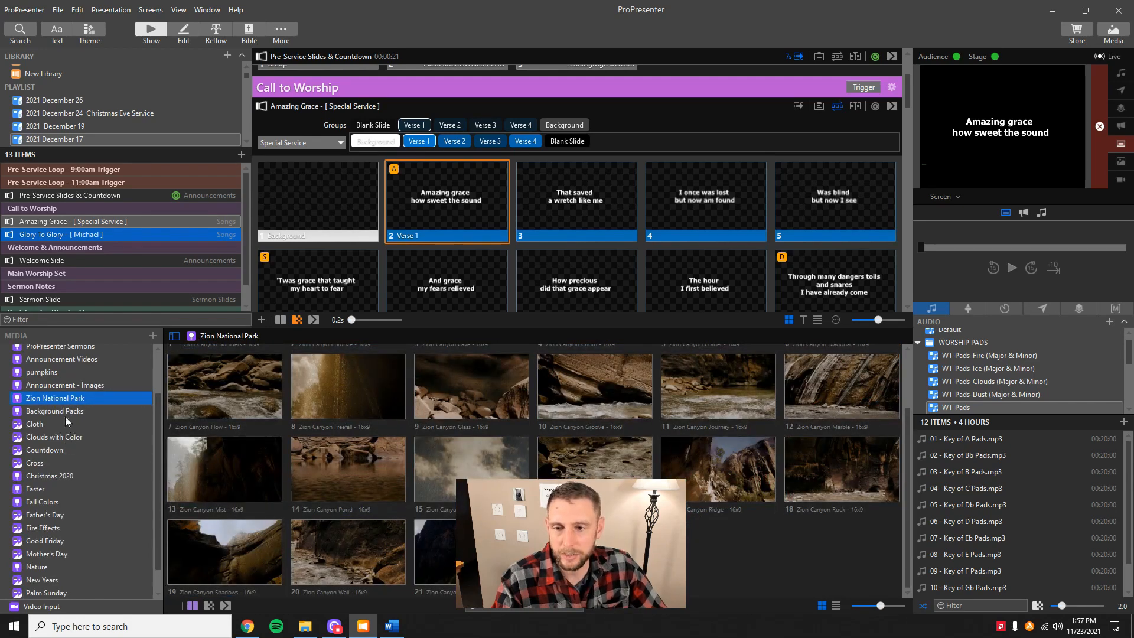
- Add the raisedhallelujah1motion_1080p video from Background Packs to the Background slide of Amazing Grace
{"action": "left_click", "coordinate": [62, 411]}
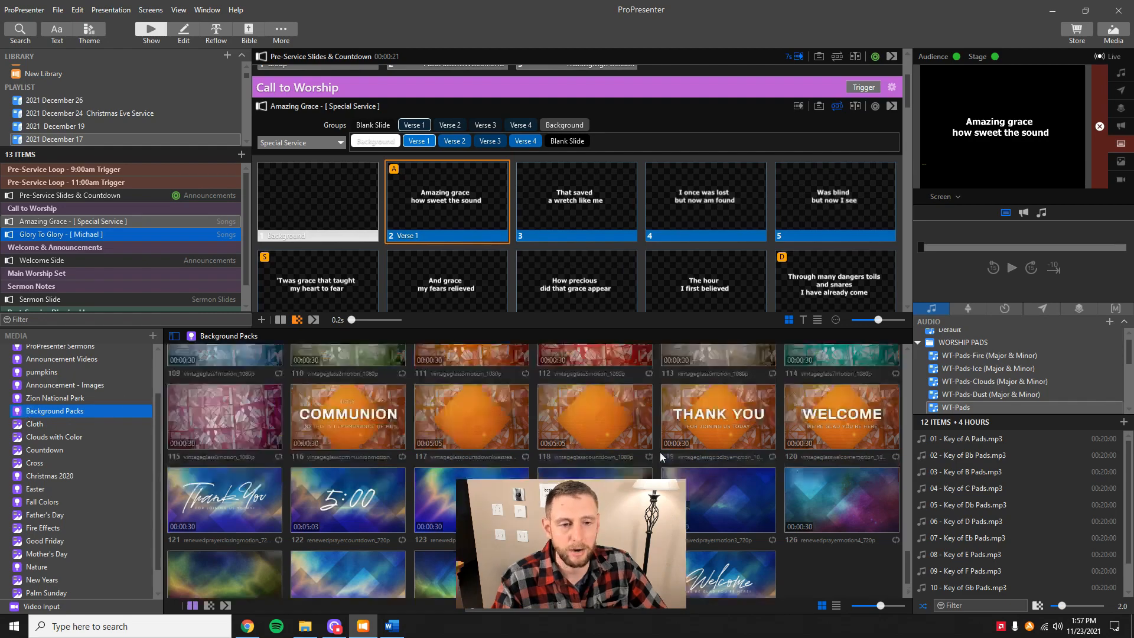
{"action": "scroll", "coordinate": [582, 414], "scroll_direction": "up", "scroll_amount": 5}
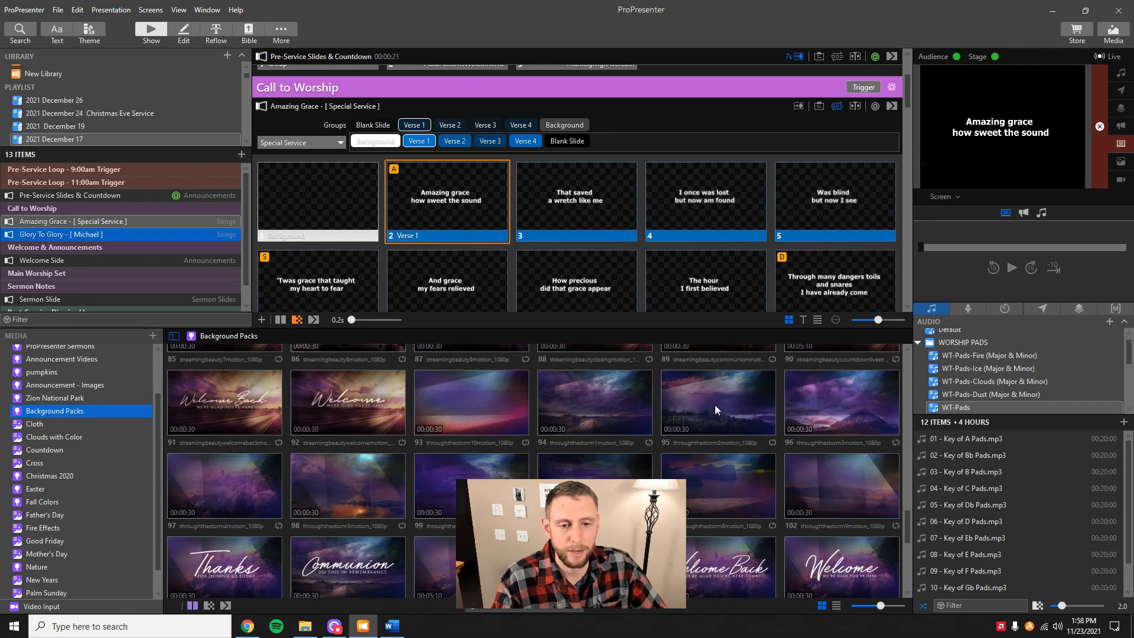
{"action": "scroll", "coordinate": [440, 441], "scroll_direction": "up", "scroll_amount": 10}
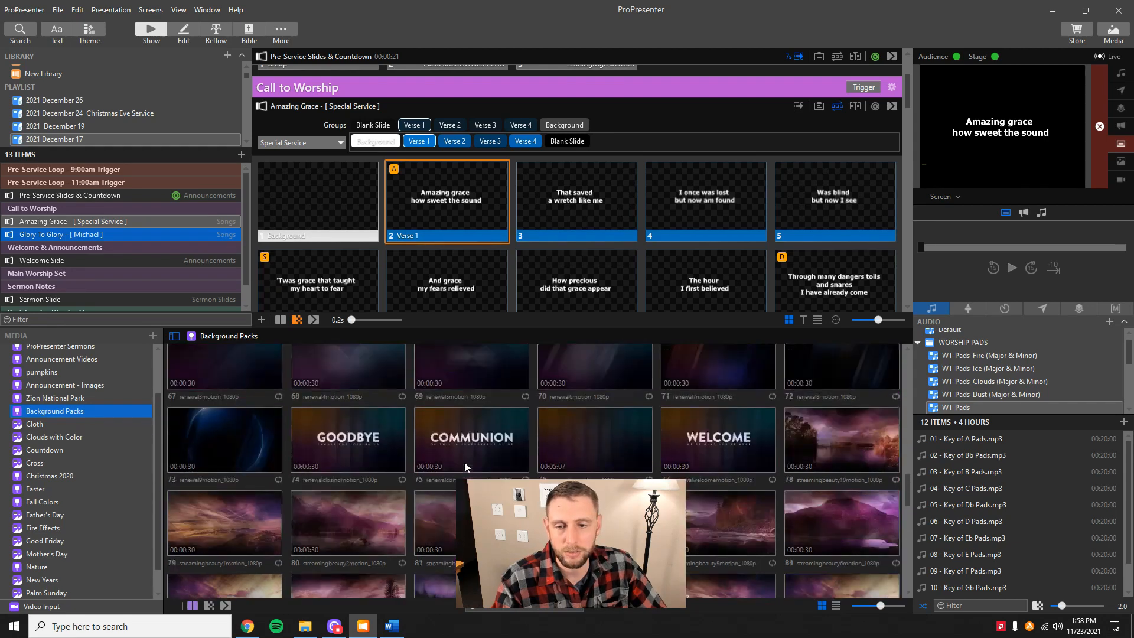
{"action": "scroll", "coordinate": [464, 462], "scroll_direction": "down", "scroll_amount": 3}
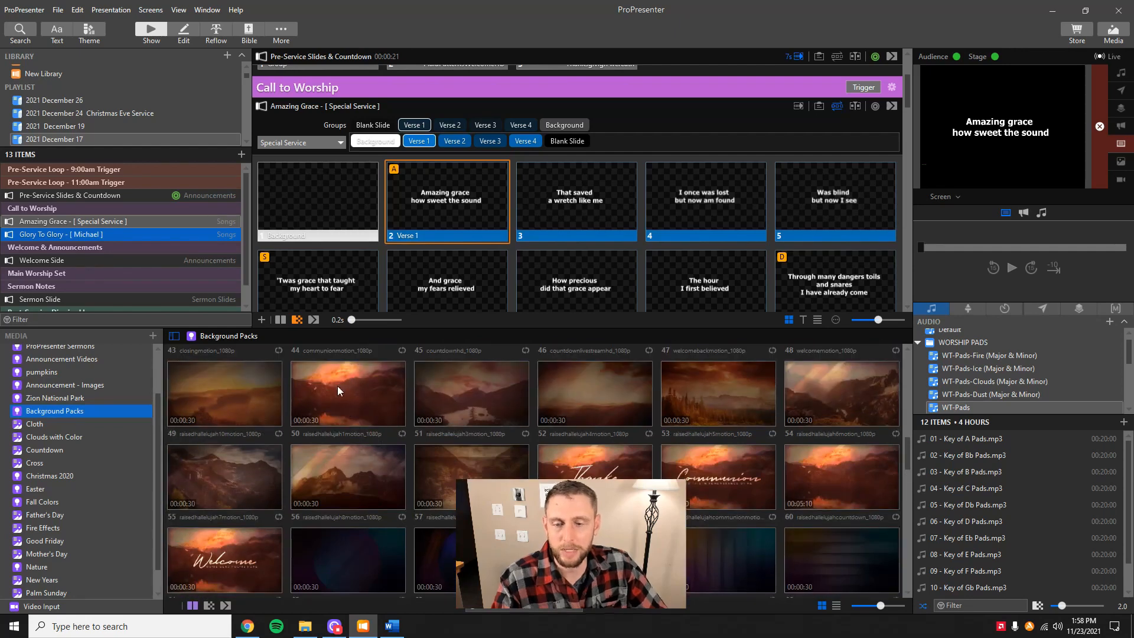
{"action": "left_click_drag", "start_coordinate": [346, 402], "coordinate": [345, 218]}
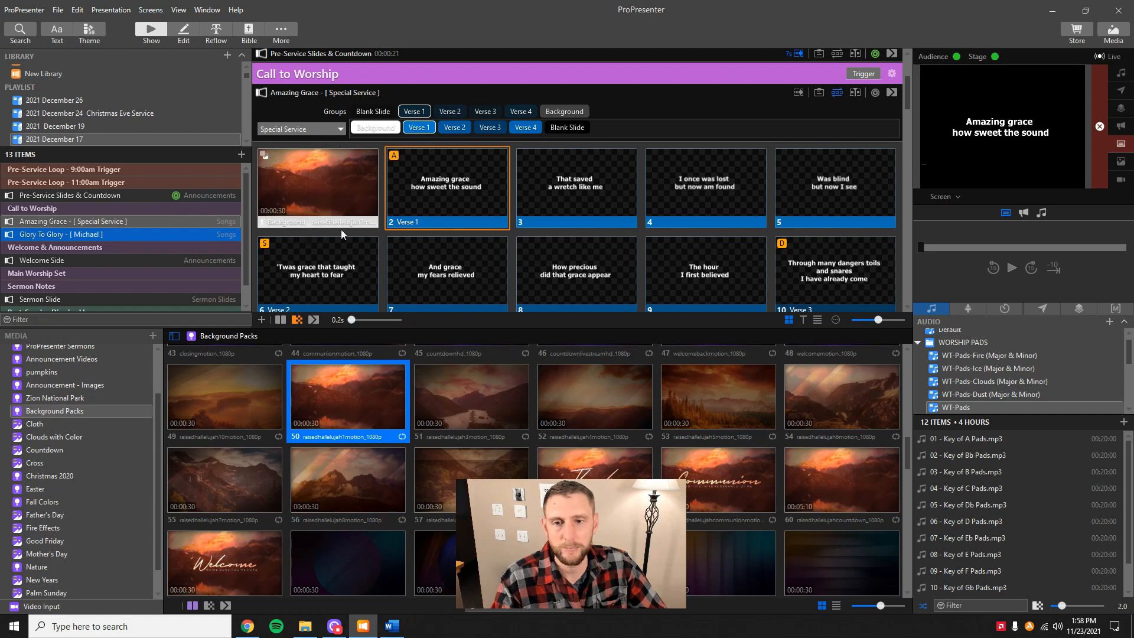
- Try the raisedhallelujah1motion_1080p video on Amazing Grace's first Verse 1 slide in the audience output, and remove its media action from that slide
{"action": "left_click_drag", "start_coordinate": [348, 401], "coordinate": [440, 183]}
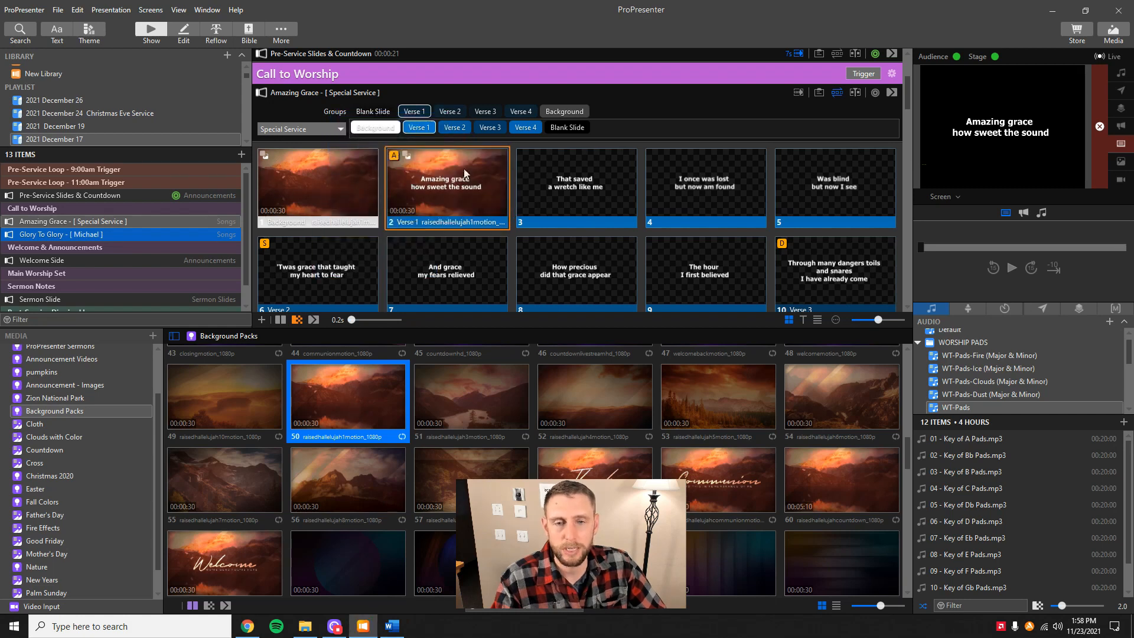
{"action": "left_click", "coordinate": [461, 188]}
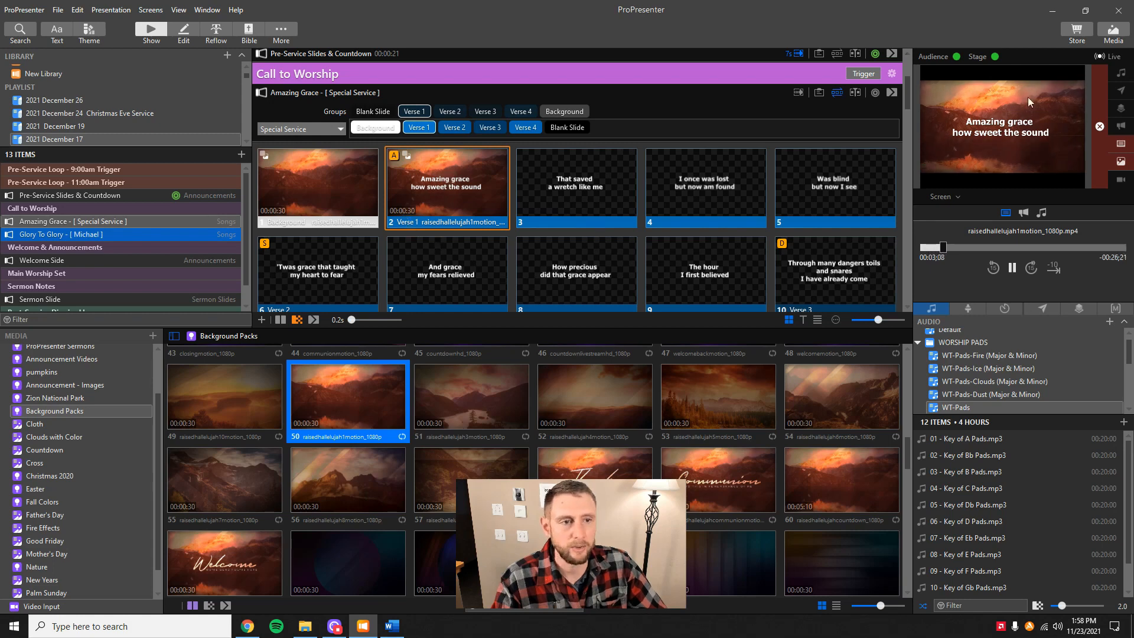
{"action": "right_click", "coordinate": [438, 176]}
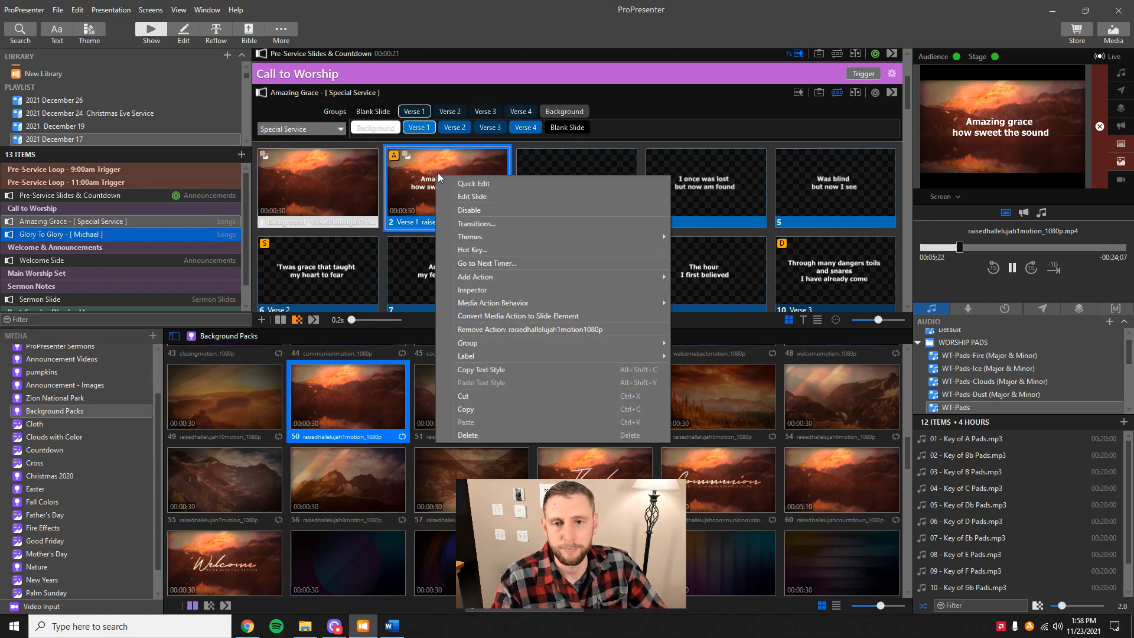
{"action": "left_click", "coordinate": [529, 330]}
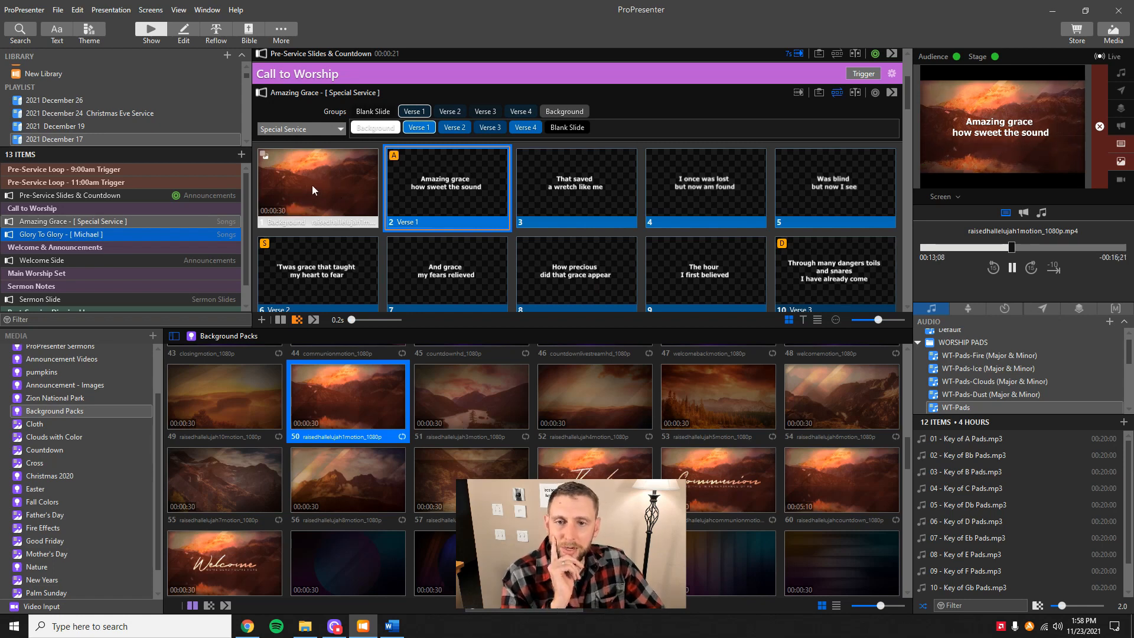
- Send Amazing Grace's Background slide to the audience output, followed by its first Verse 1 slide
{"action": "scroll", "coordinate": [329, 190], "scroll_direction": "up", "scroll_amount": 1}
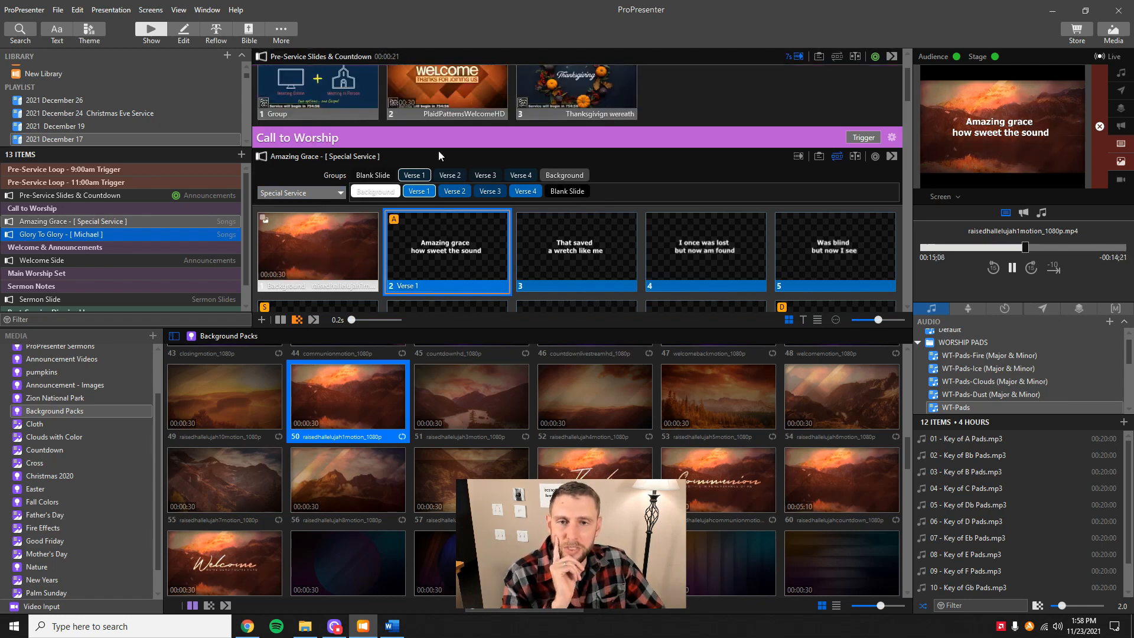
{"action": "left_click", "coordinate": [328, 264]}
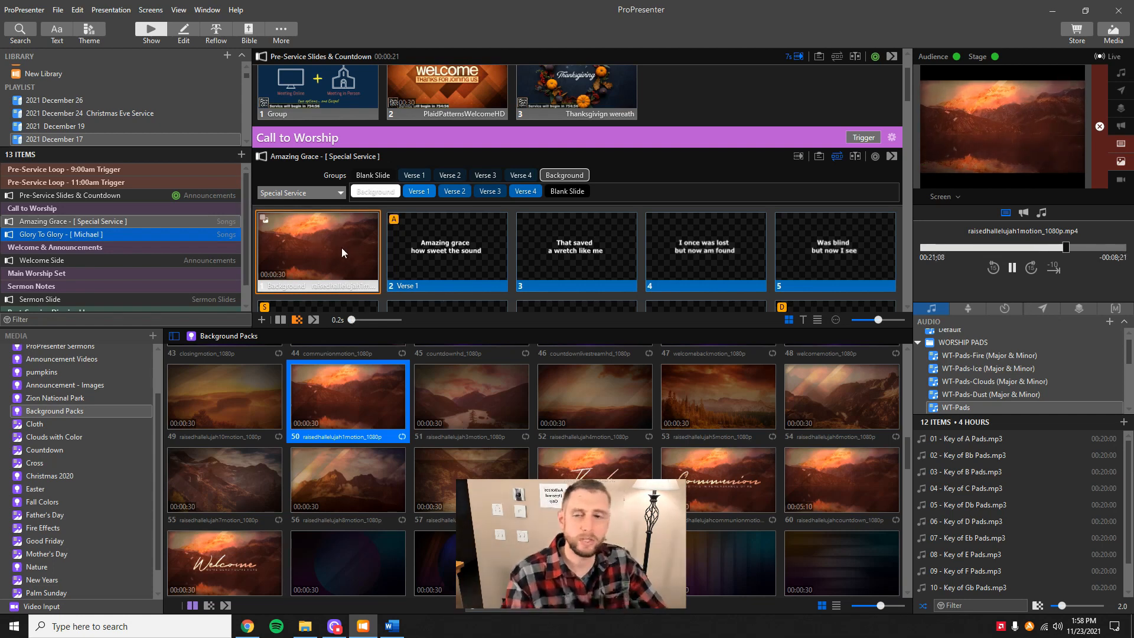
{"action": "left_click", "coordinate": [451, 252]}
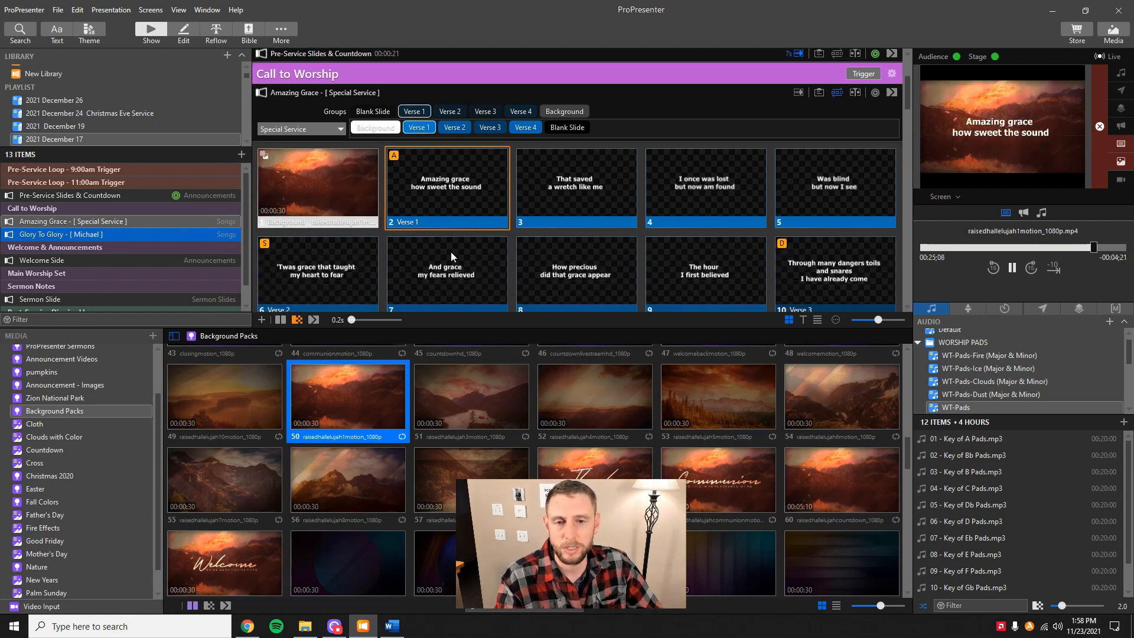
- Add the raisedhallelujah3motion_1080p video to the Background slide of Glory To Glory and send that slide to the audience output
{"action": "scroll", "coordinate": [451, 252], "scroll_direction": "down", "scroll_amount": 5}
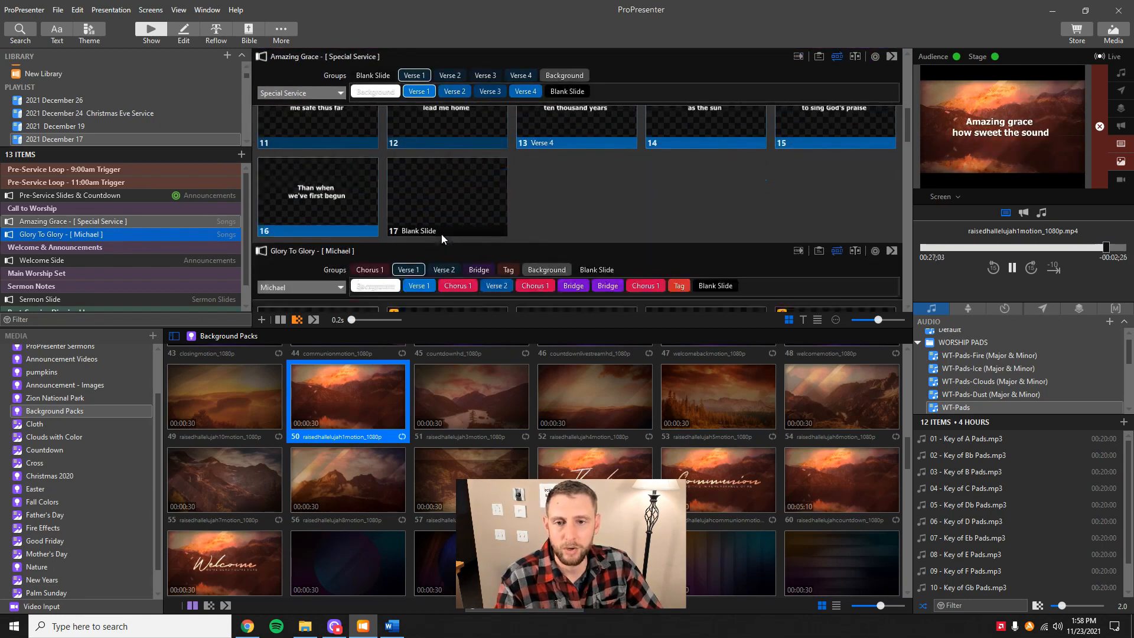
{"action": "scroll", "coordinate": [441, 233], "scroll_direction": "down", "scroll_amount": 3}
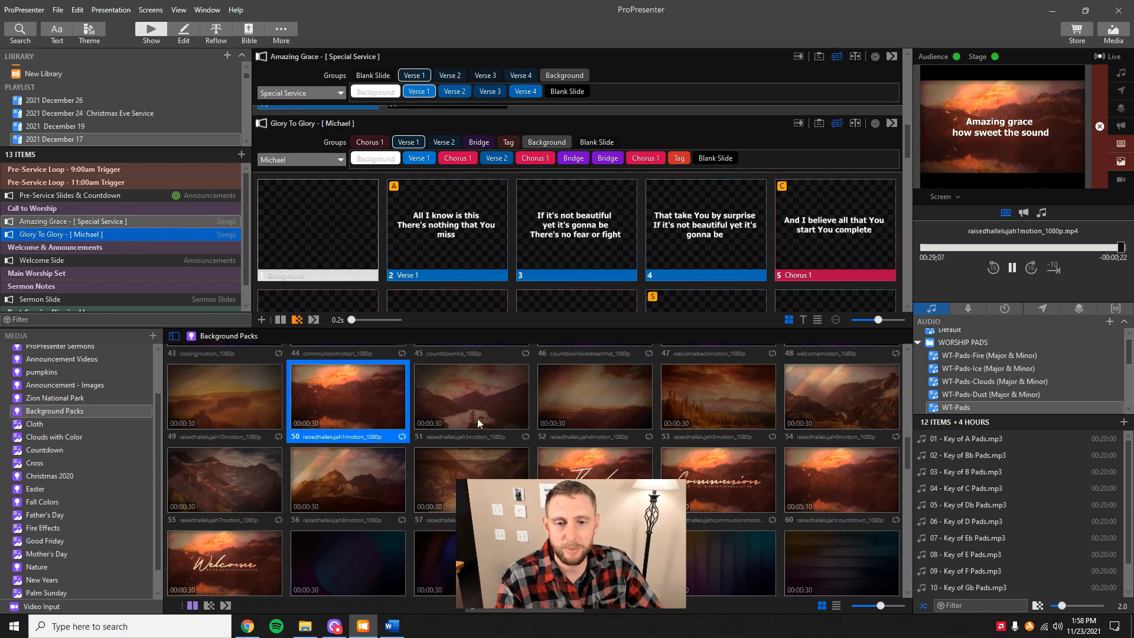
{"action": "left_click_drag", "start_coordinate": [478, 417], "coordinate": [332, 223]}
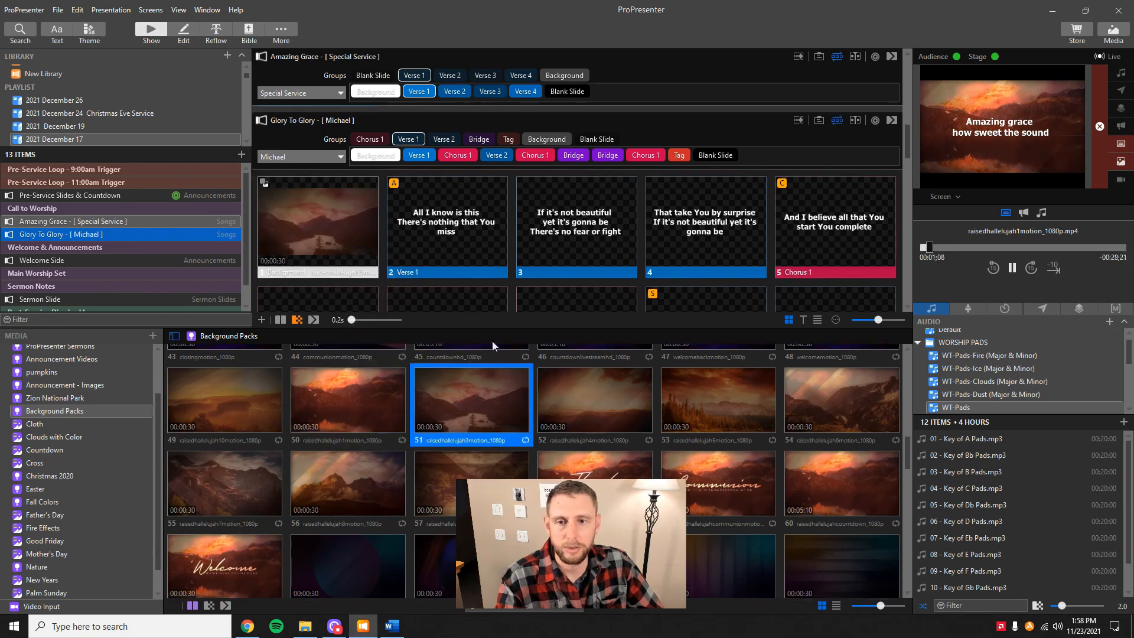
{"action": "left_click", "coordinate": [337, 223]}
{"action": "scroll", "coordinate": [449, 289], "scroll_direction": "up", "scroll_amount": 3}
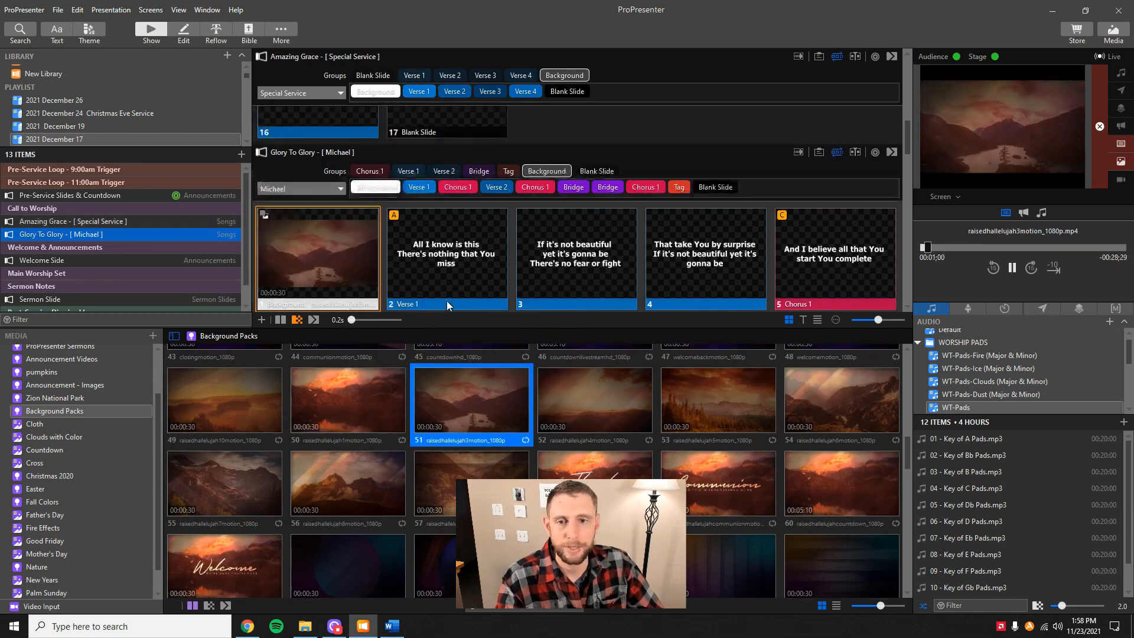
{"action": "scroll", "coordinate": [468, 242], "scroll_direction": "down", "scroll_amount": 3}
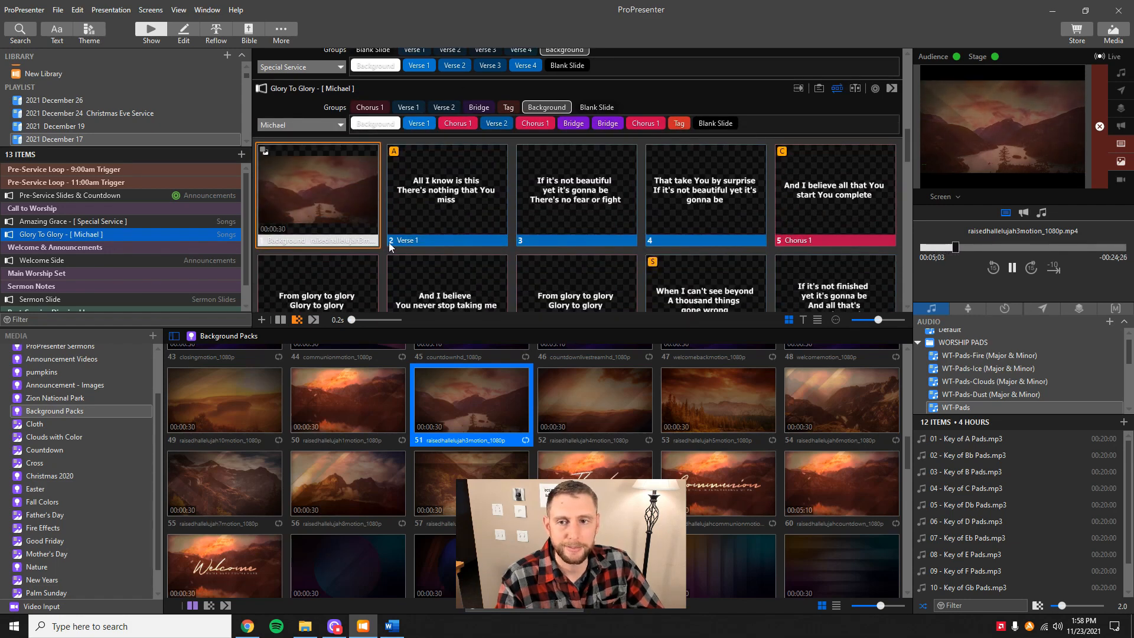
{"action": "scroll", "coordinate": [508, 261], "scroll_direction": "up", "scroll_amount": 1}
{"action": "scroll", "coordinate": [508, 261], "scroll_direction": "up", "scroll_amount": 2}
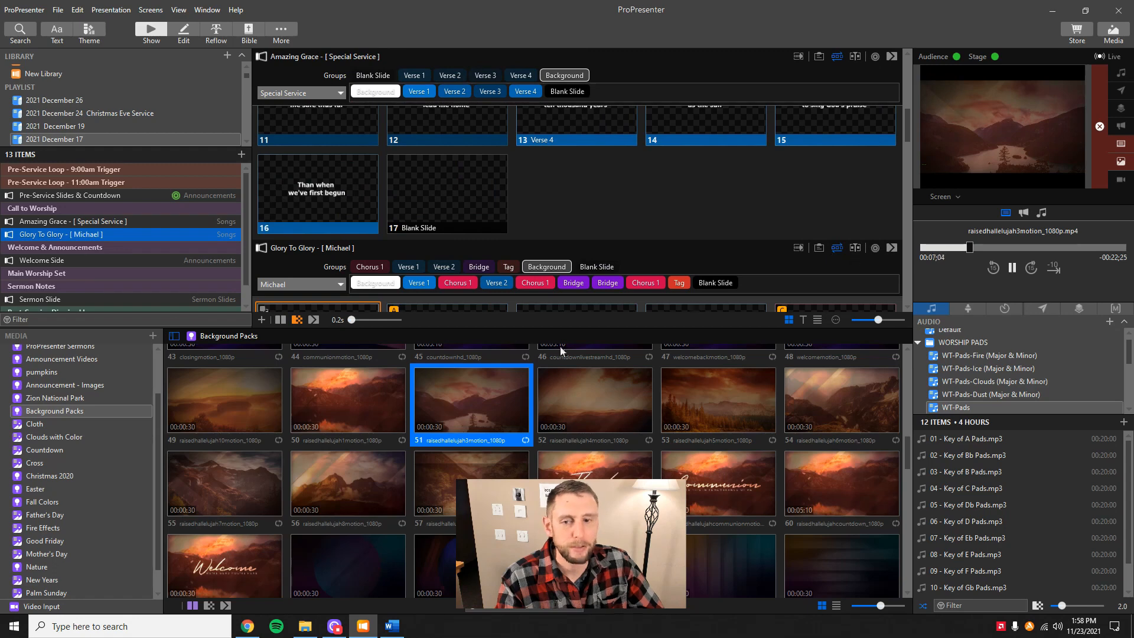
{"action": "scroll", "coordinate": [71, 513], "scroll_direction": "down", "scroll_amount": 2}
- Look through the Christmas 2020, Fall Colors, pumpkins, American, Background Packs and Zion National Park media playlists, and hide the media bin
{"action": "scroll", "coordinate": [73, 520], "scroll_direction": "up", "scroll_amount": 3}
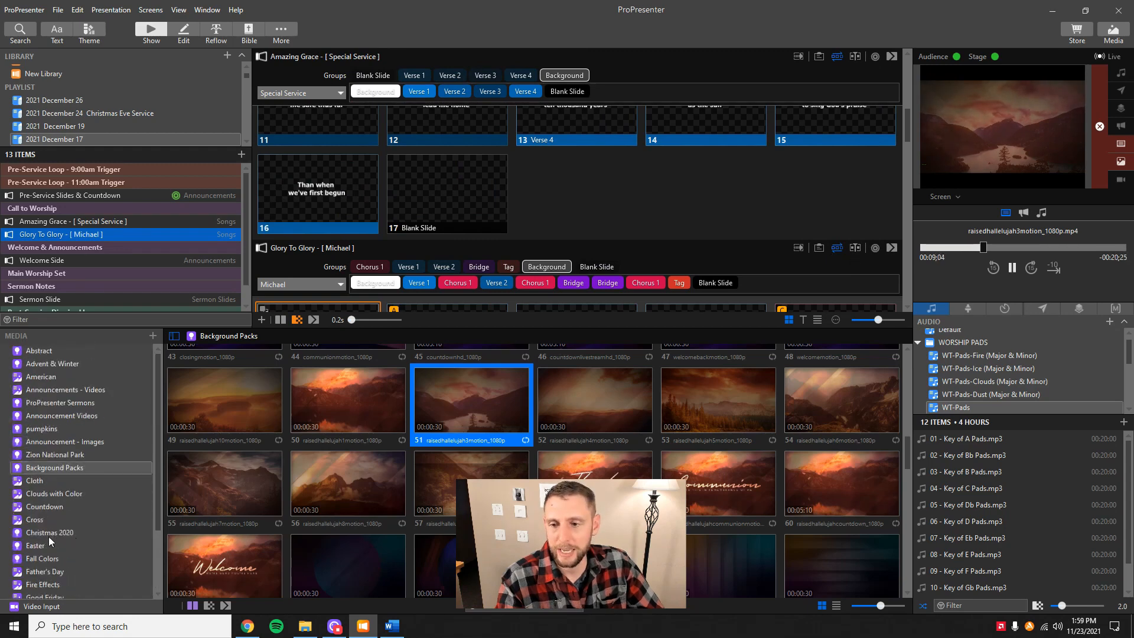
{"action": "left_click", "coordinate": [49, 534]}
{"action": "left_click", "coordinate": [39, 559]}
{"action": "left_click", "coordinate": [56, 428]}
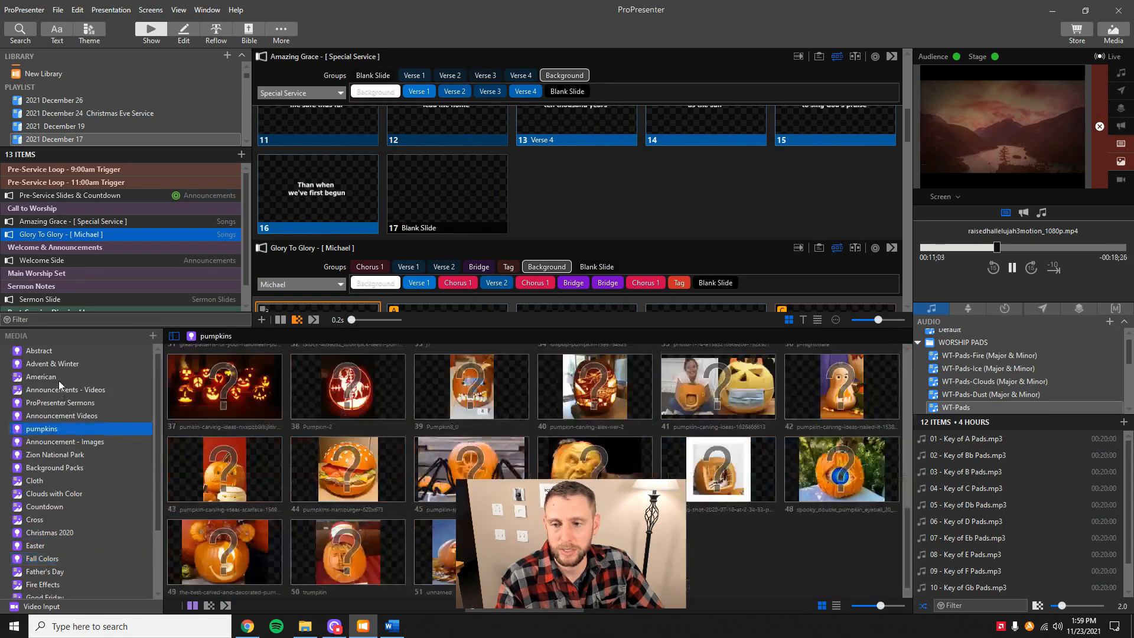
{"action": "left_click", "coordinate": [59, 377]}
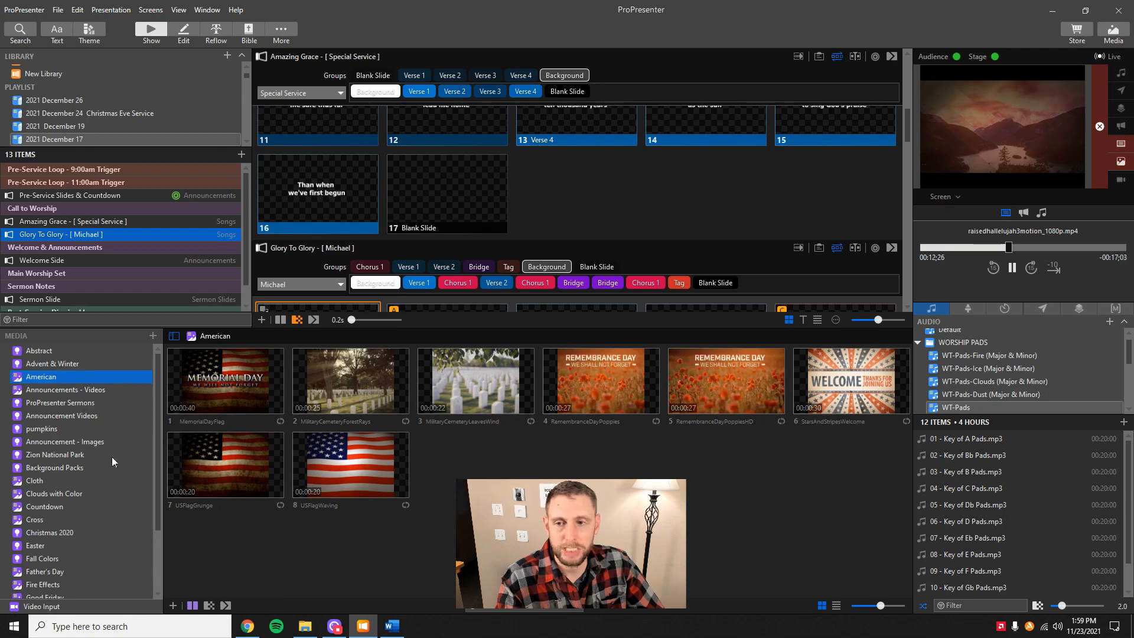
{"action": "left_click", "coordinate": [75, 469]}
{"action": "left_click", "coordinate": [89, 455]}
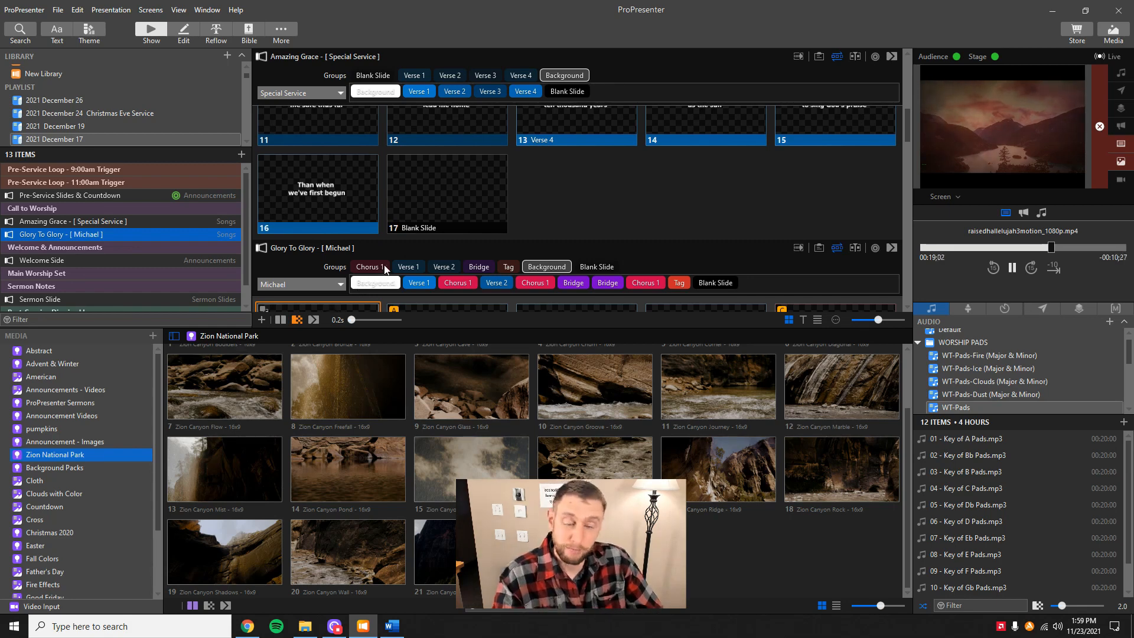
{"action": "left_click", "coordinate": [1113, 33]}
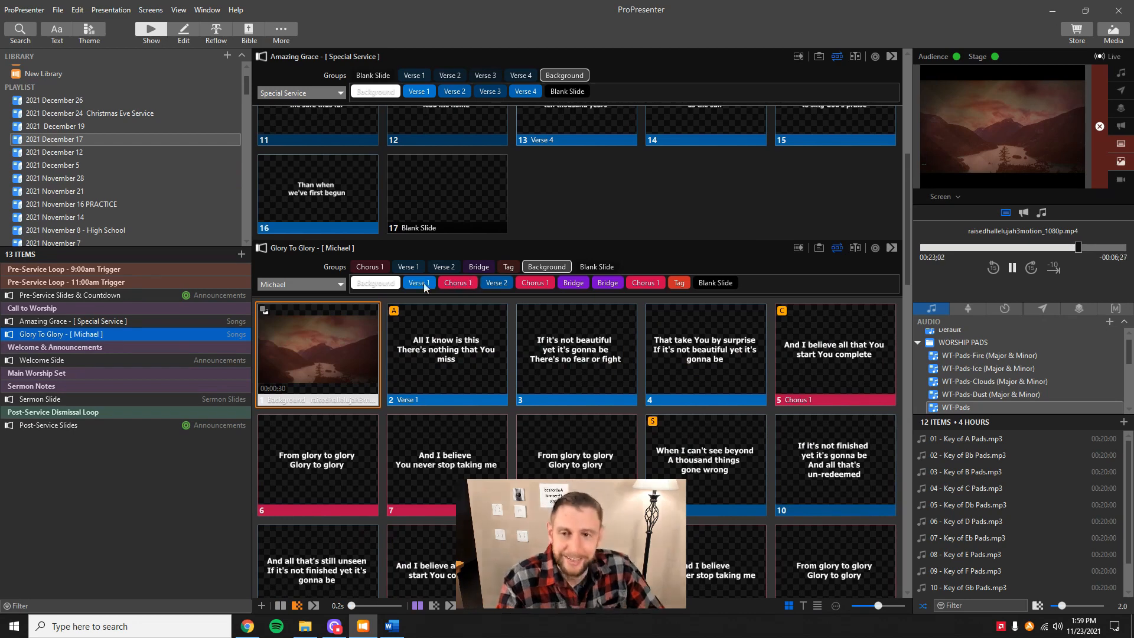
- Move Glory To Glory in the playlist so it sits under the Main Worship Set header
{"action": "left_click", "coordinate": [1114, 33]}
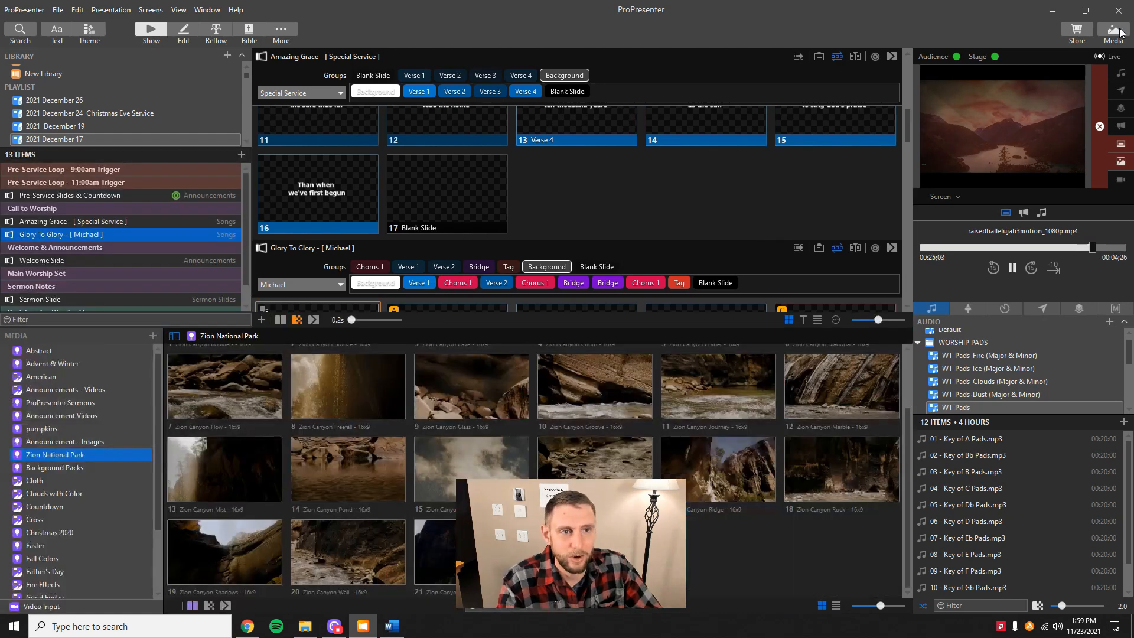
{"action": "left_click", "coordinate": [1114, 33]}
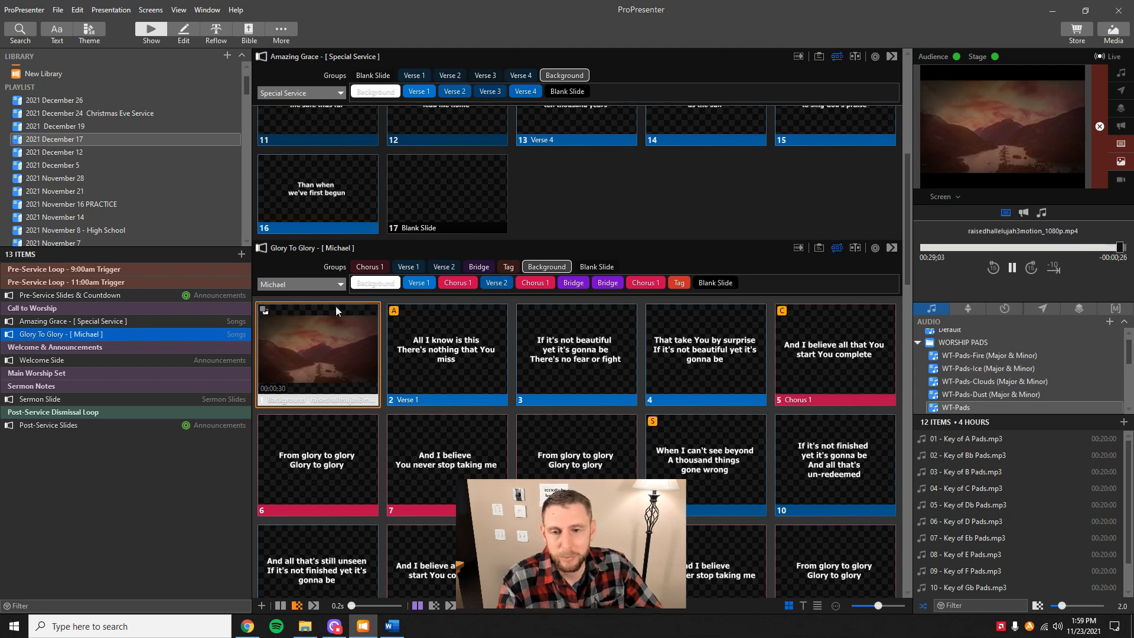
{"action": "scroll", "coordinate": [335, 307], "scroll_direction": "up", "scroll_amount": 1}
{"action": "scroll", "coordinate": [335, 306], "scroll_direction": "up", "scroll_amount": 5}
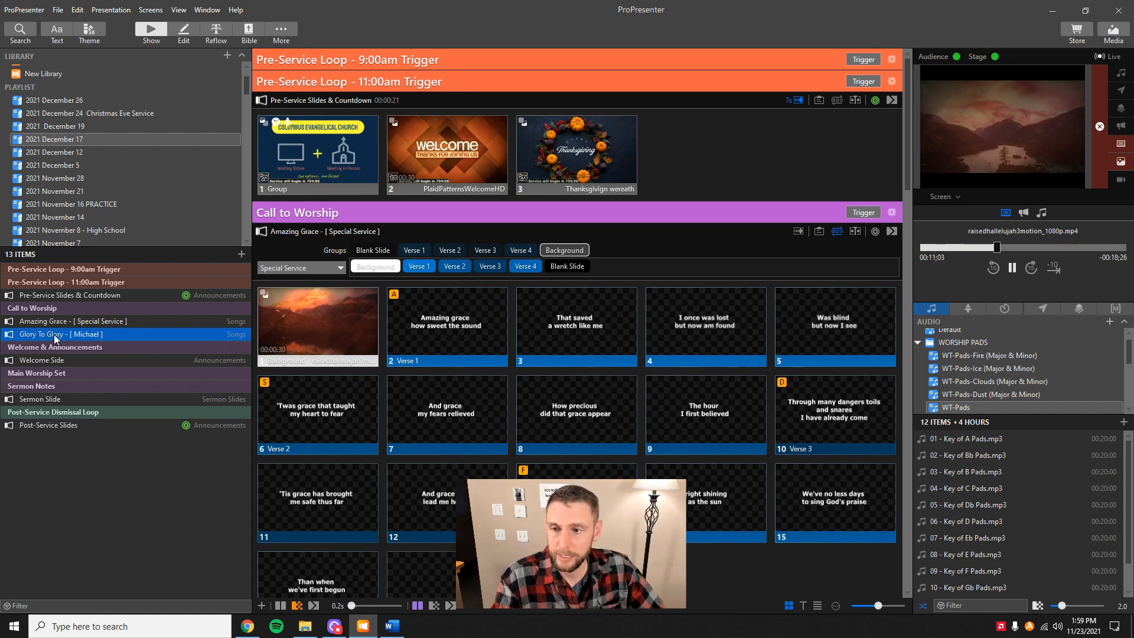
{"action": "left_click_drag", "start_coordinate": [55, 336], "coordinate": [66, 362]}
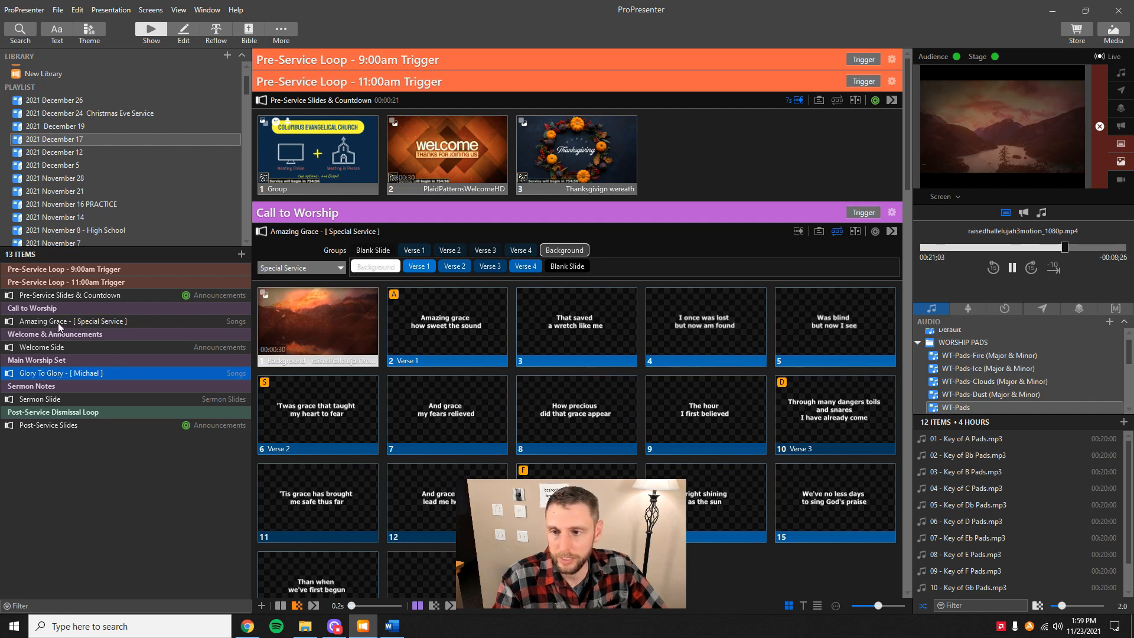
- Send the three Pre-Service Slides & Countdown slides to the audience output, followed by Amazing Grace's Background slide
{"action": "left_click", "coordinate": [65, 296]}
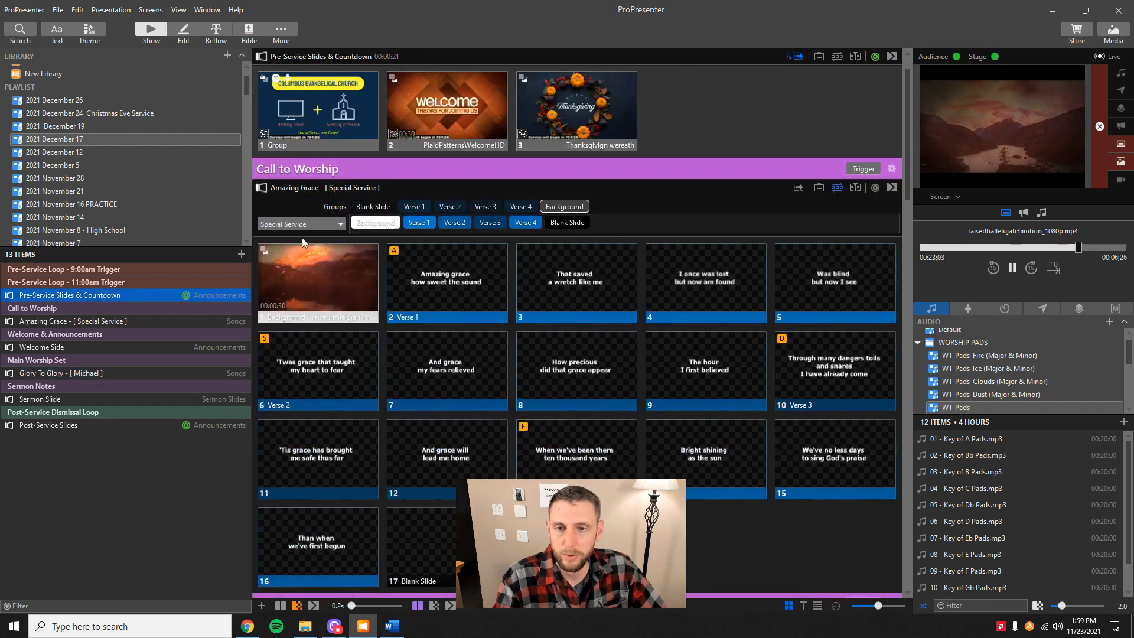
{"action": "left_click", "coordinate": [330, 130]}
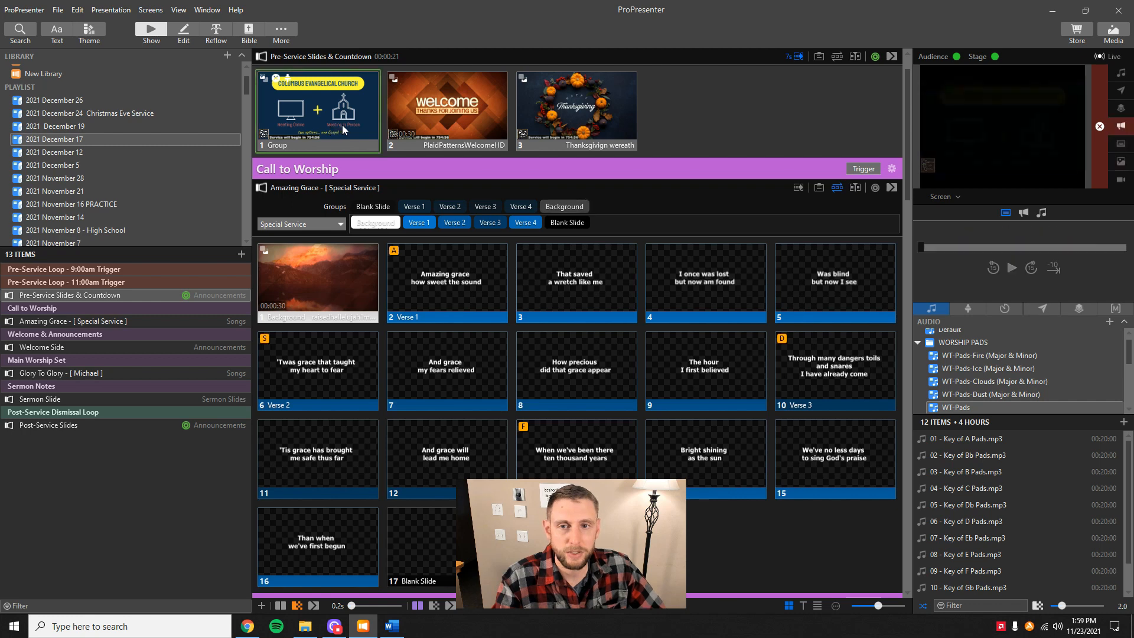
{"action": "left_click", "coordinate": [467, 111]}
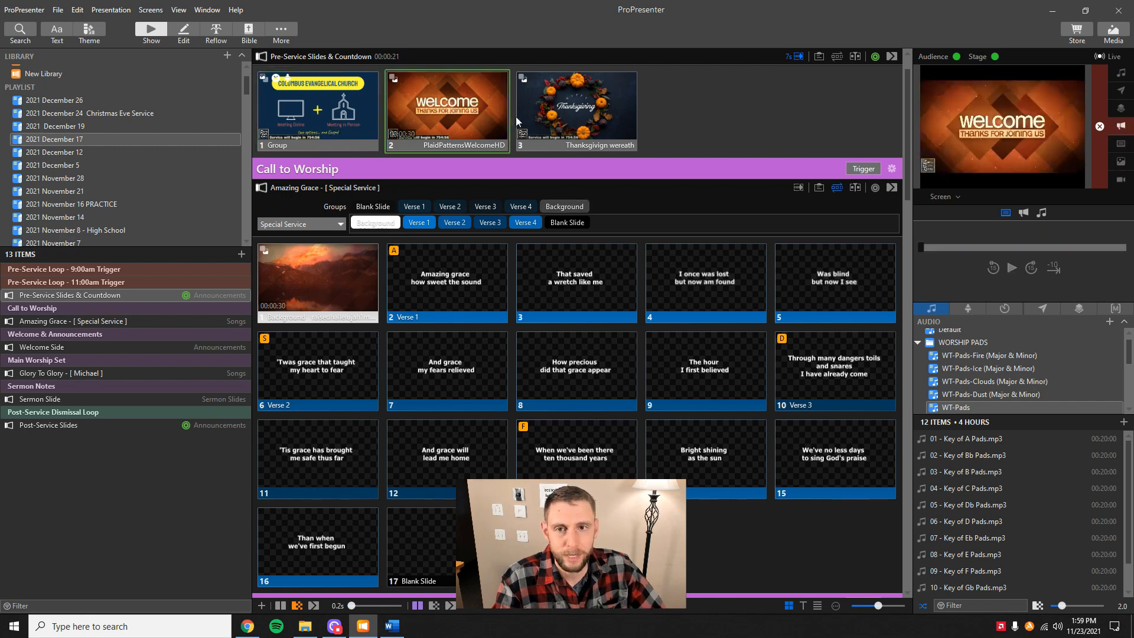
{"action": "left_click", "coordinate": [575, 119]}
{"action": "left_click", "coordinate": [301, 274]}
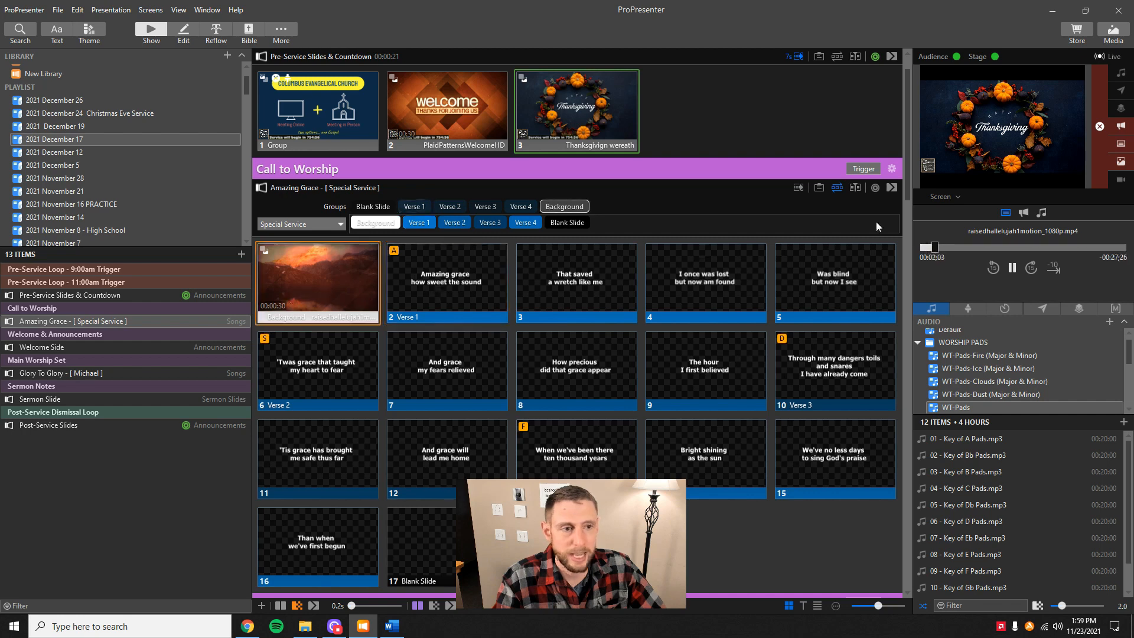
- Clear the announcements layer and send Amazing Grace's Background and first Verse 1 slides to the audience output
{"action": "left_click", "coordinate": [1129, 128]}
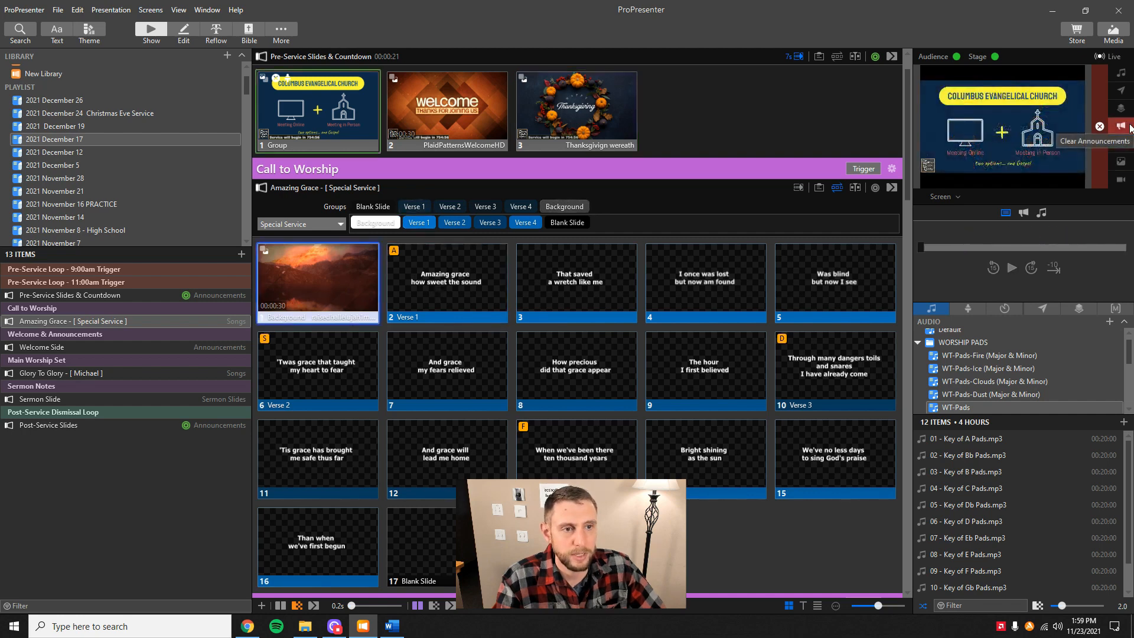
{"action": "left_click", "coordinate": [297, 292]}
{"action": "left_click", "coordinate": [452, 293]}
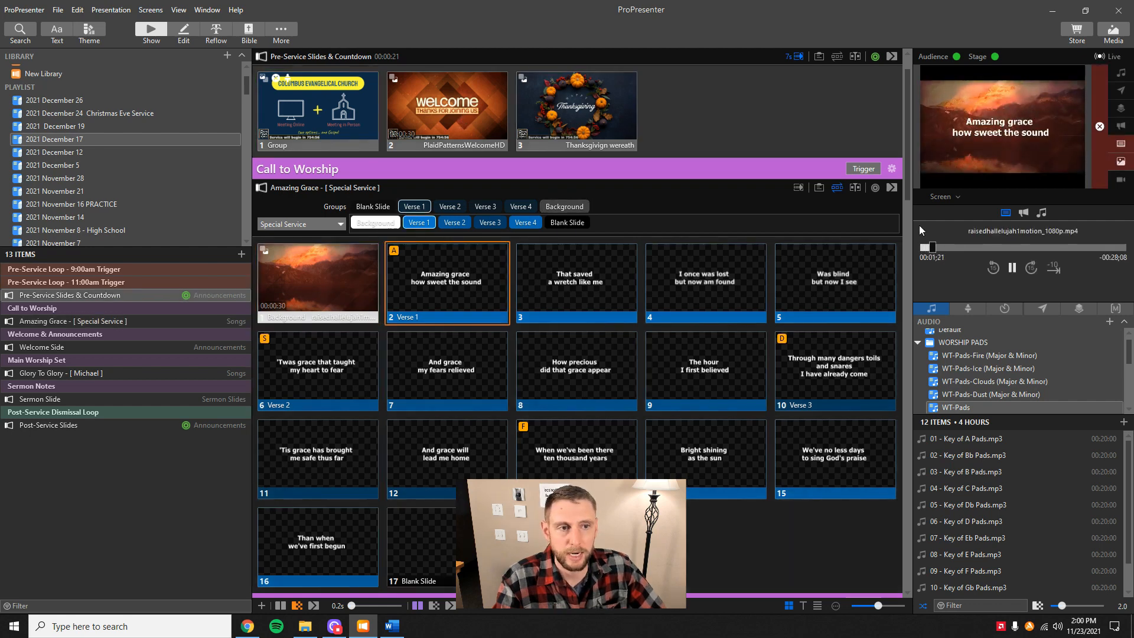
- Send the first Pre-Service slide to the audience output, clear it, and send Amazing Grace's Background slide
{"action": "left_click", "coordinate": [427, 77]}
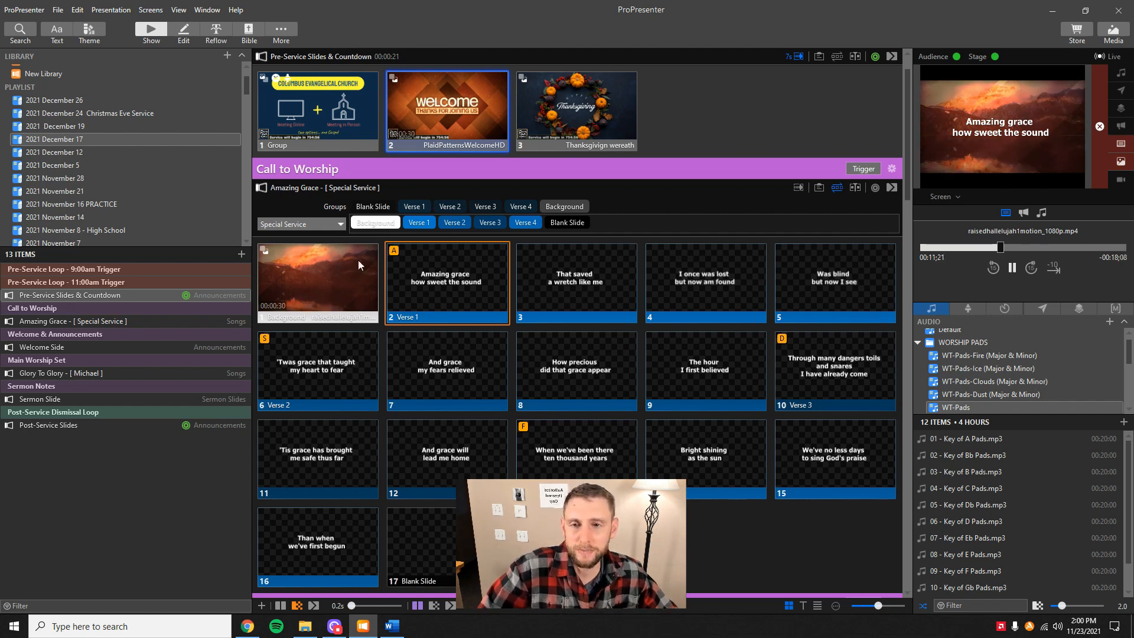
{"action": "left_click", "coordinate": [298, 102]}
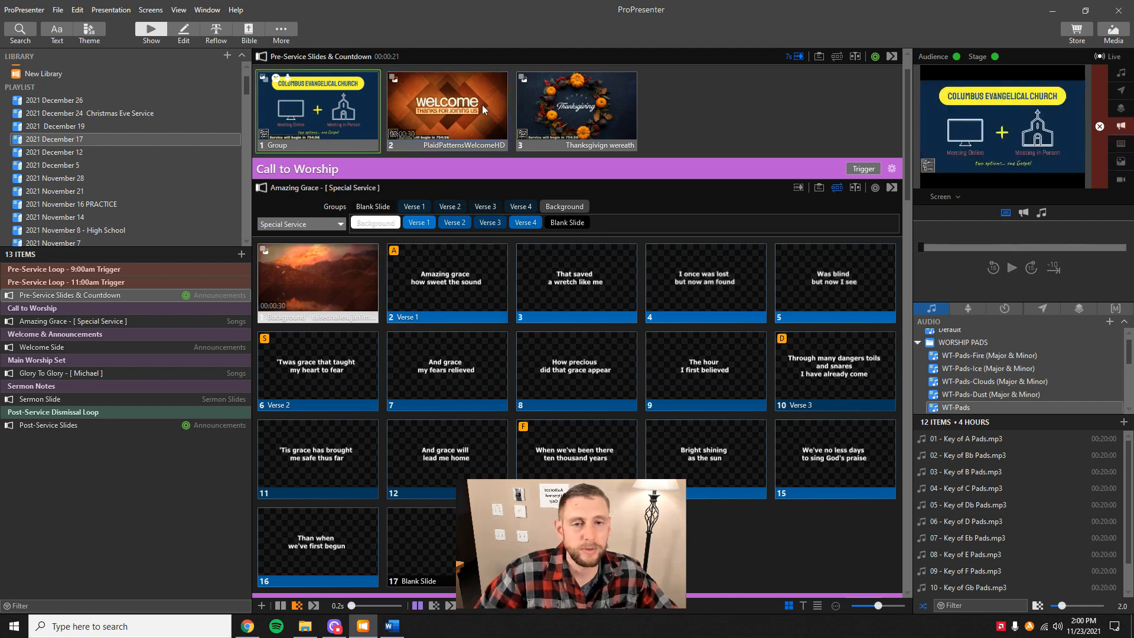
{"action": "left_click", "coordinate": [1098, 125]}
{"action": "left_click", "coordinate": [329, 276]}
{"action": "left_click", "coordinate": [330, 276]}
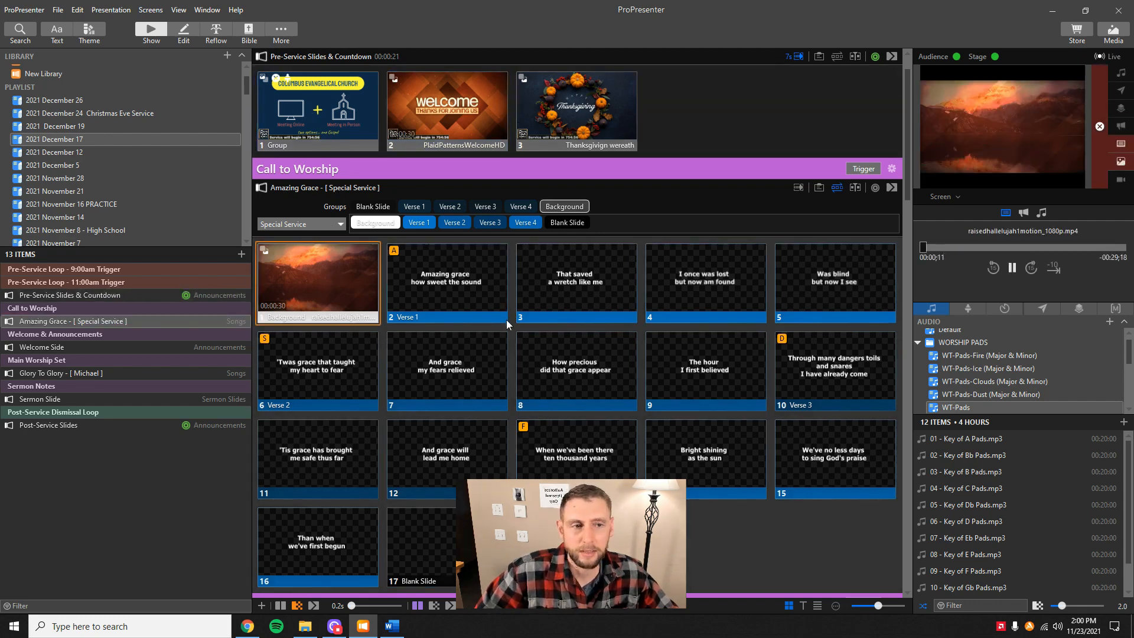
- Add a Clear All action to Amazing Grace's Background slide
{"action": "right_click", "coordinate": [317, 283]}
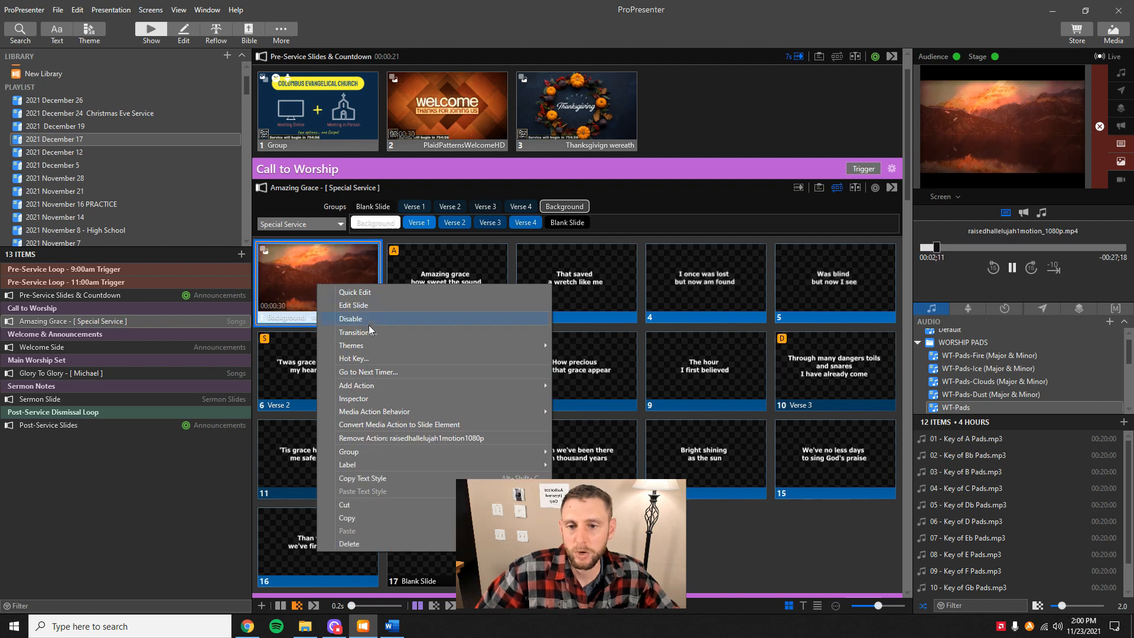
{"action": "mouse_move", "coordinate": [381, 390]}
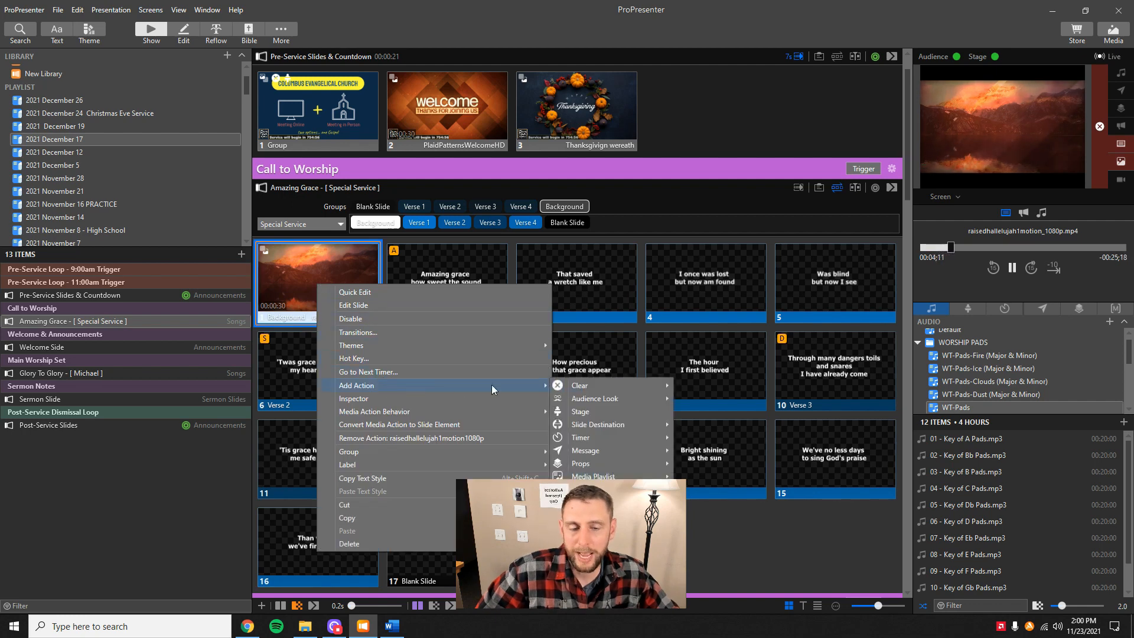
{"action": "mouse_move", "coordinate": [635, 385]}
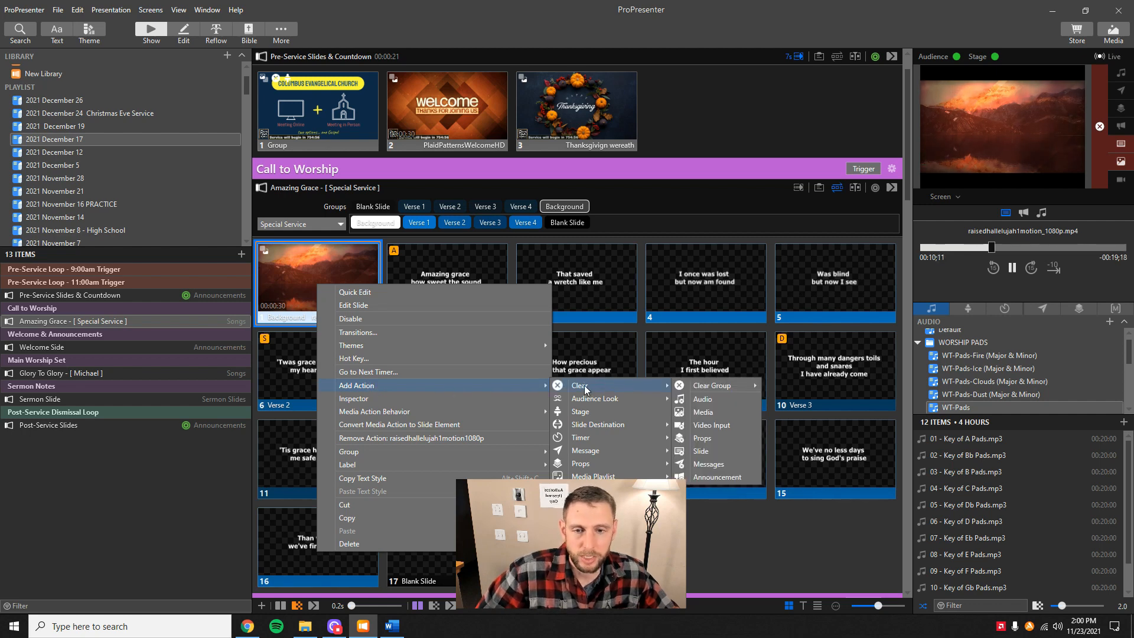
{"action": "mouse_move", "coordinate": [724, 385]}
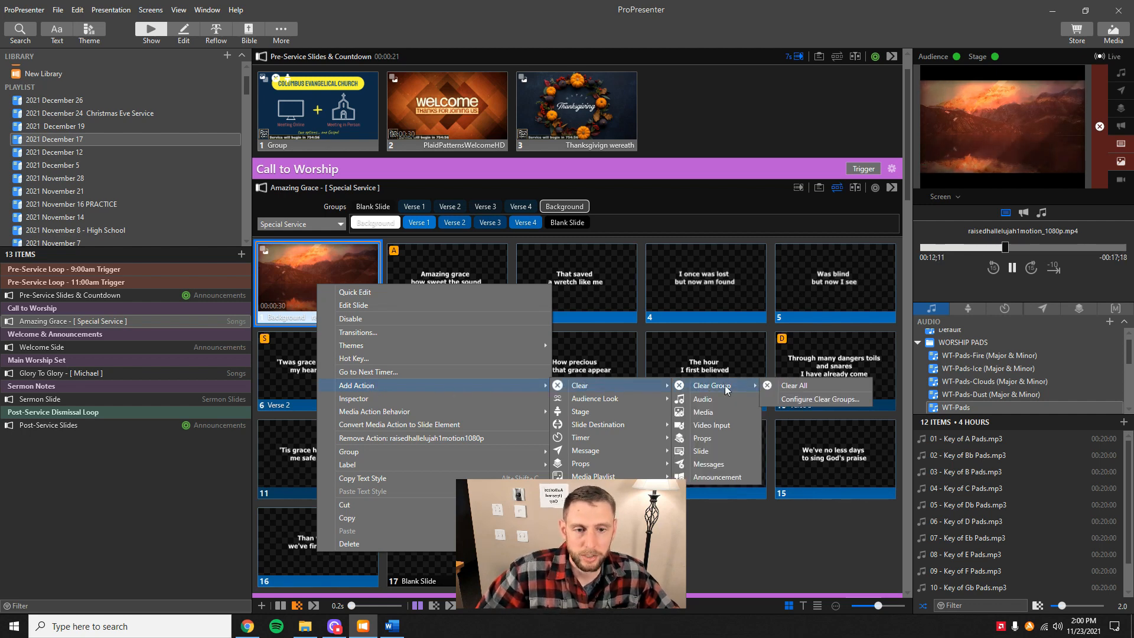
{"action": "left_click", "coordinate": [804, 386]}
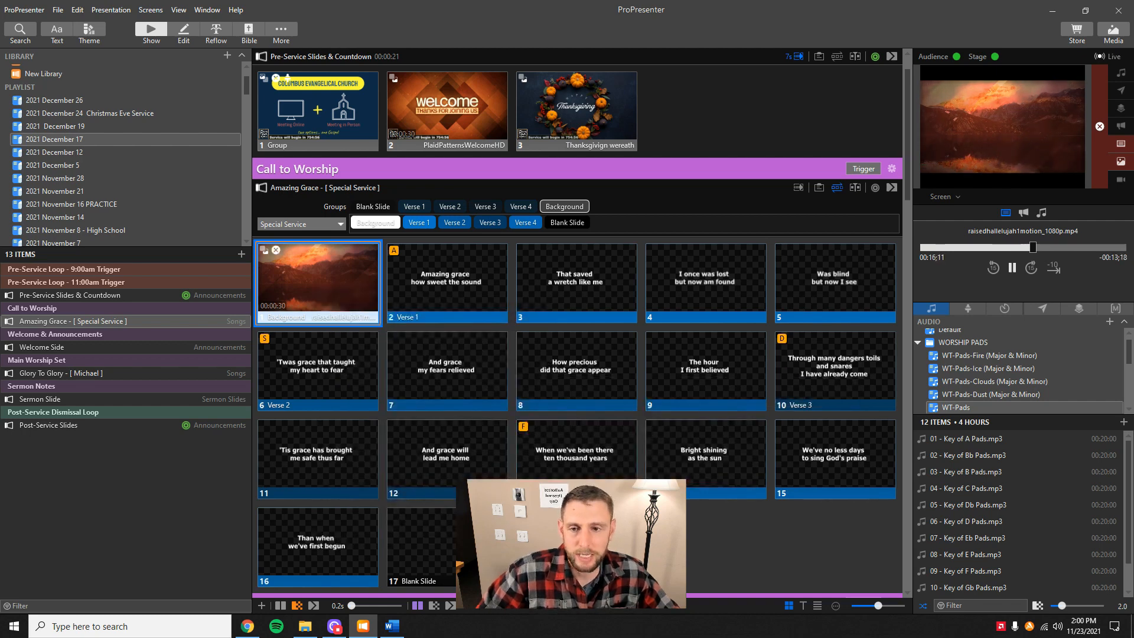
- Try a Clear Media action on Amazing Grace's Background slide and remove that action again
{"action": "right_click", "coordinate": [334, 268]}
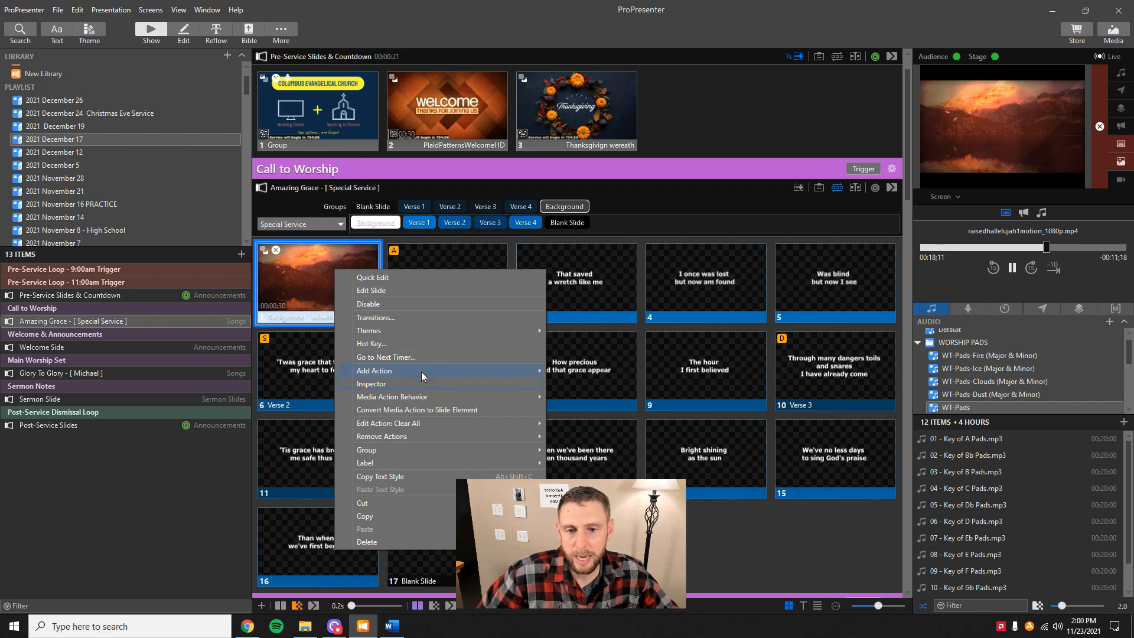
{"action": "mouse_move", "coordinate": [421, 371]}
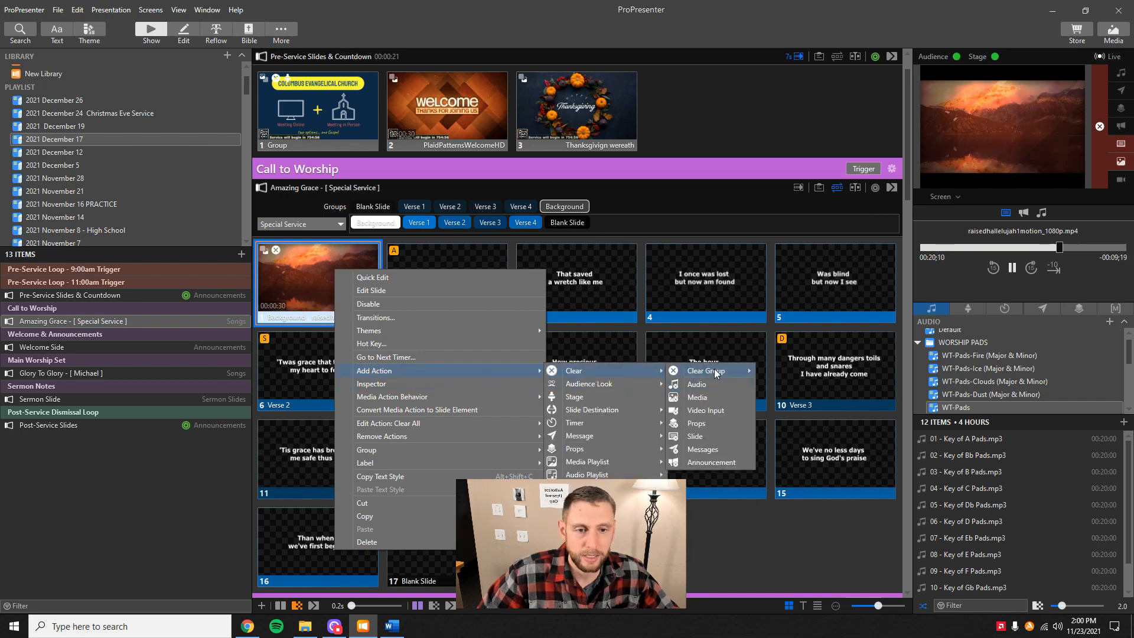
{"action": "left_click", "coordinate": [708, 399]}
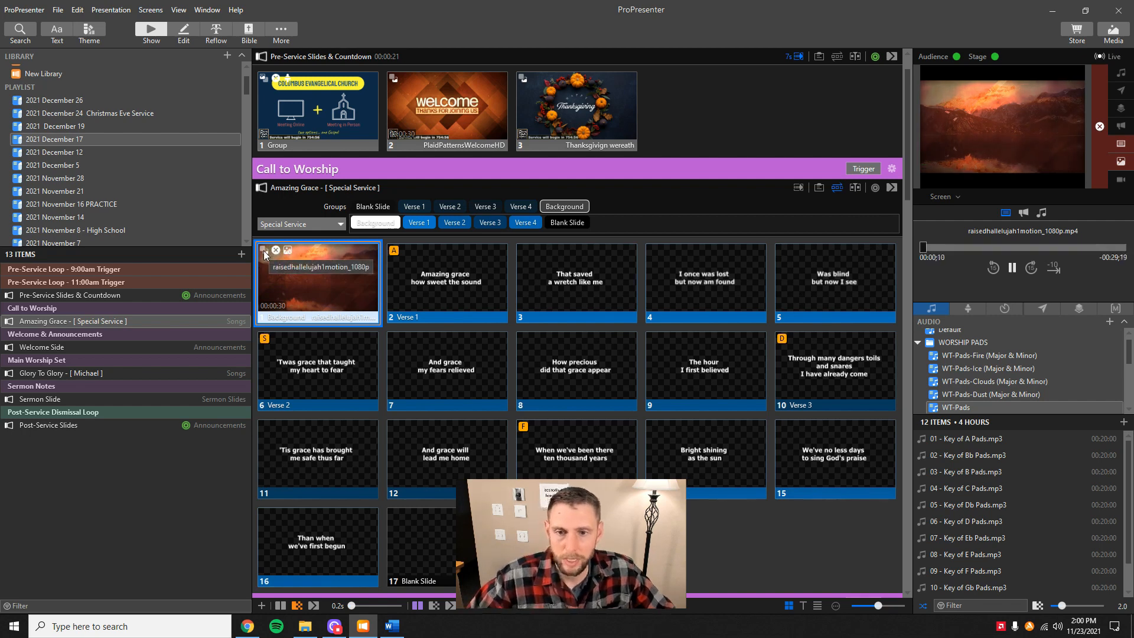
{"action": "right_click", "coordinate": [322, 292]}
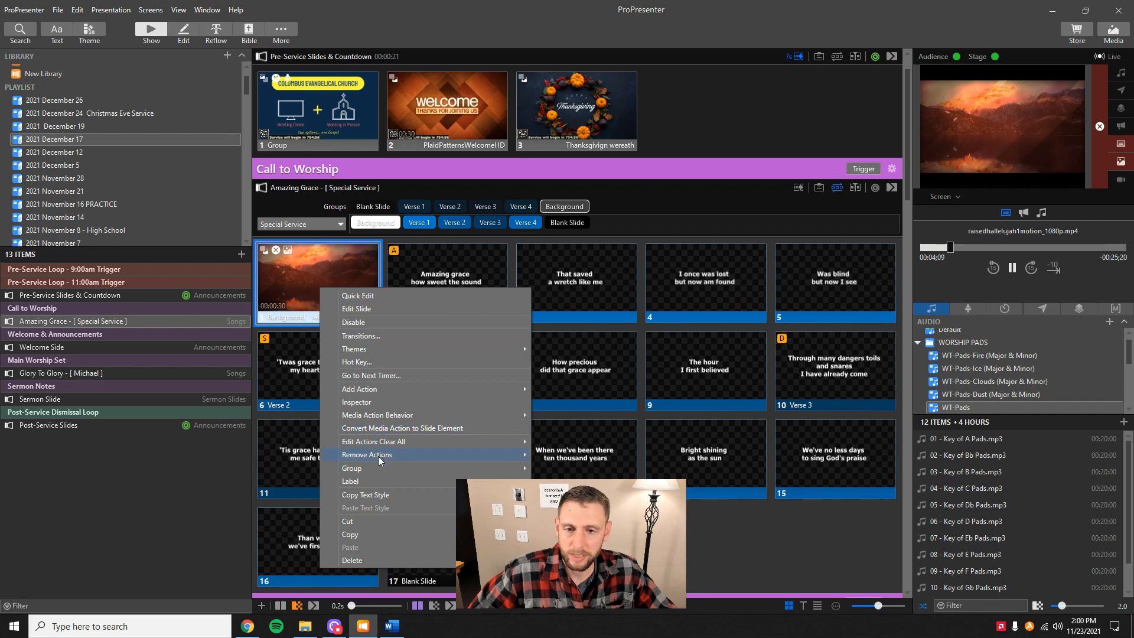
{"action": "mouse_move", "coordinate": [378, 455]}
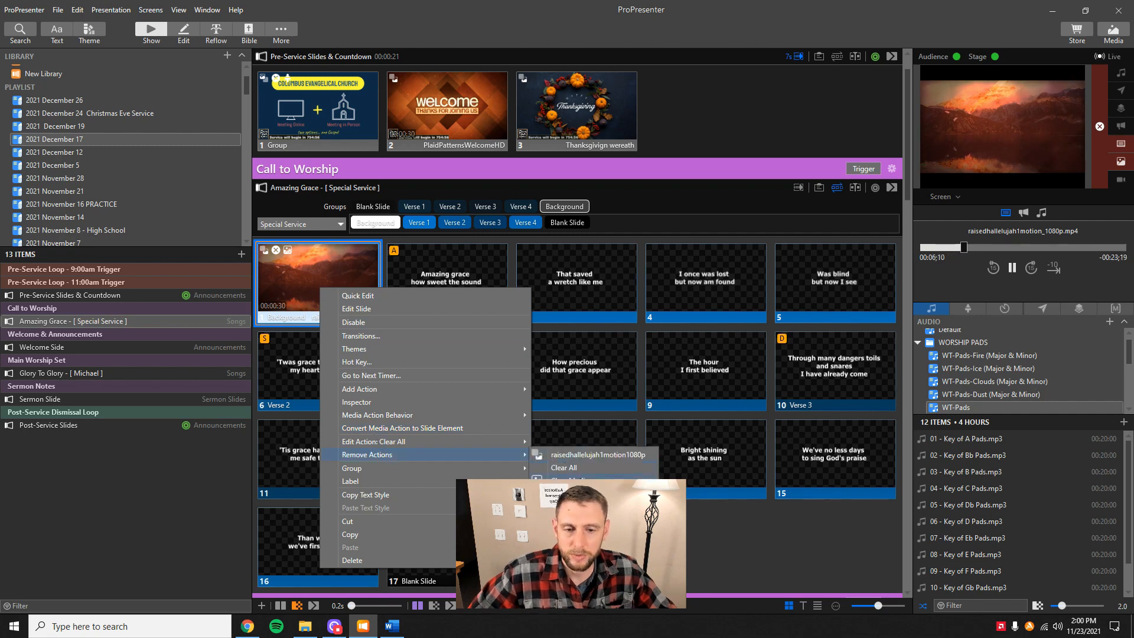
{"action": "left_click", "coordinate": [569, 481]}
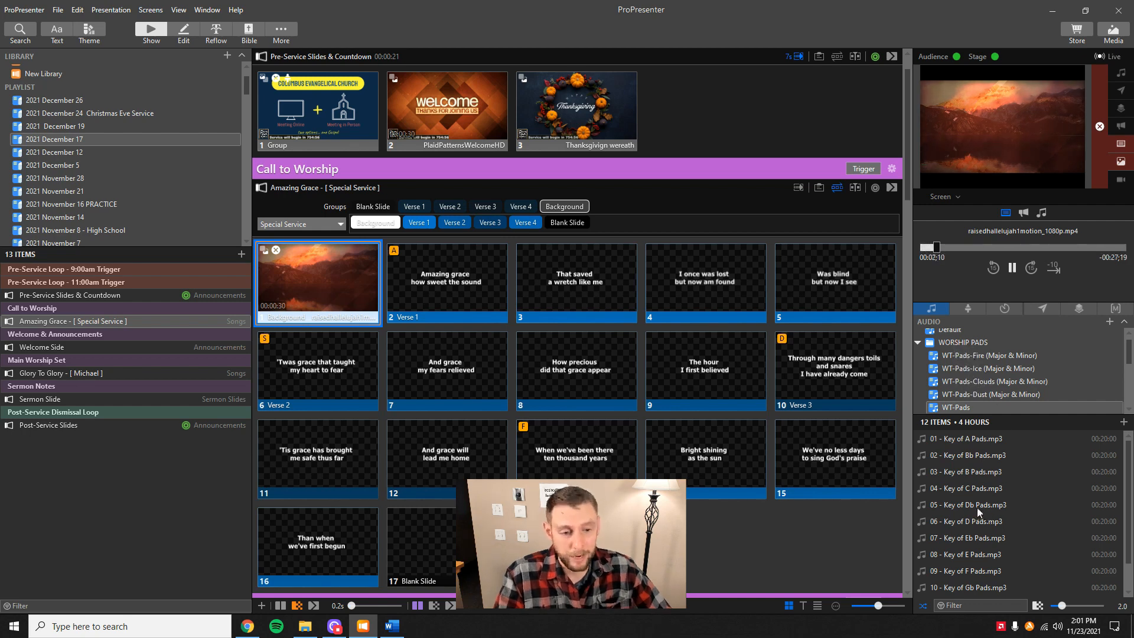
- Add the 04 - Key of C Pads.mp3 audio to Amazing Grace's Background slide and look through the worship pads playlists
{"action": "left_click_drag", "start_coordinate": [979, 490], "coordinate": [340, 270]}
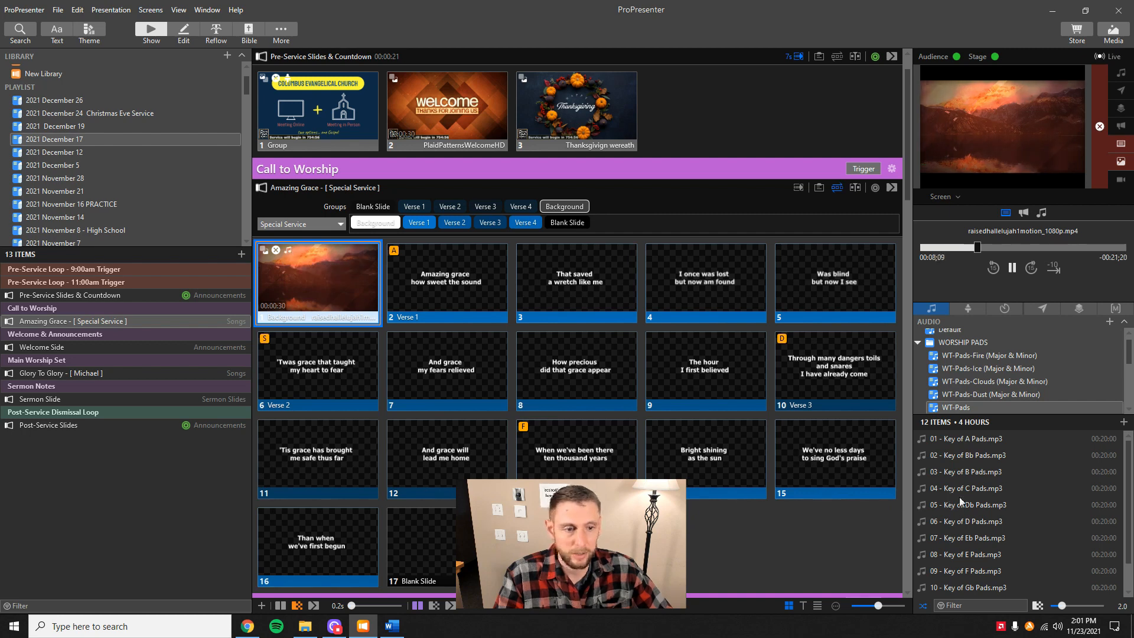
{"action": "scroll", "coordinate": [1015, 368], "scroll_direction": "down", "scroll_amount": 3}
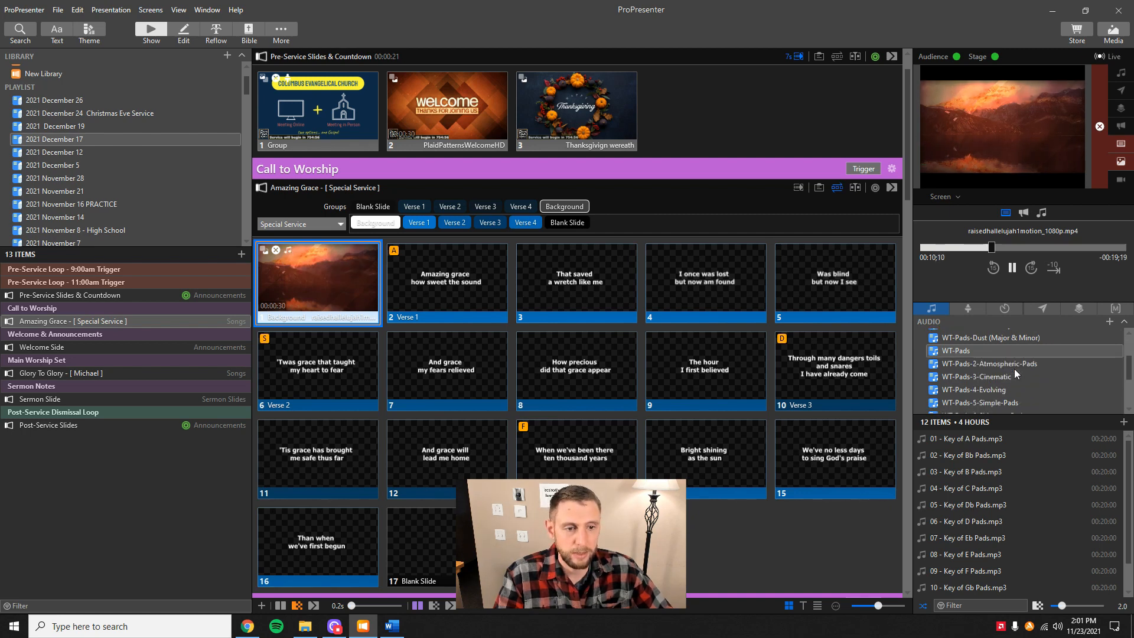
{"action": "scroll", "coordinate": [1008, 379], "scroll_direction": "up", "scroll_amount": 1}
{"action": "scroll", "coordinate": [1007, 379], "scroll_direction": "down", "scroll_amount": 4}
{"action": "scroll", "coordinate": [1007, 379], "scroll_direction": "up", "scroll_amount": 5}
{"action": "scroll", "coordinate": [1007, 379], "scroll_direction": "up", "scroll_amount": 2}
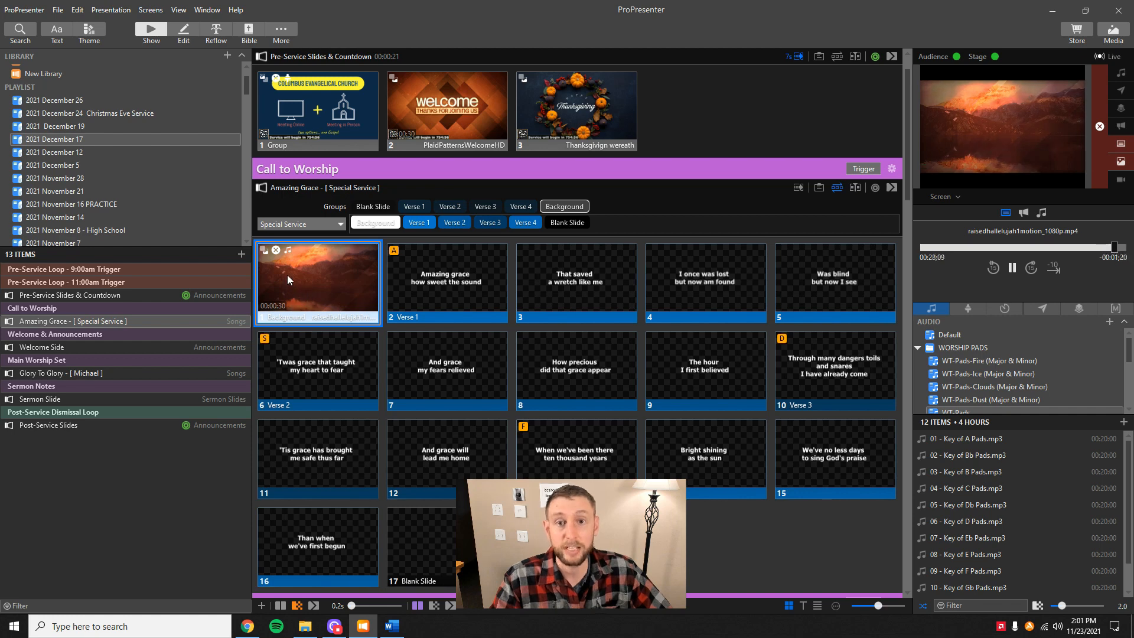
- Send Amazing Grace's Background slide to the audience output, followed by the first three Verse 1 slides and back to the first
{"action": "left_click", "coordinate": [306, 281]}
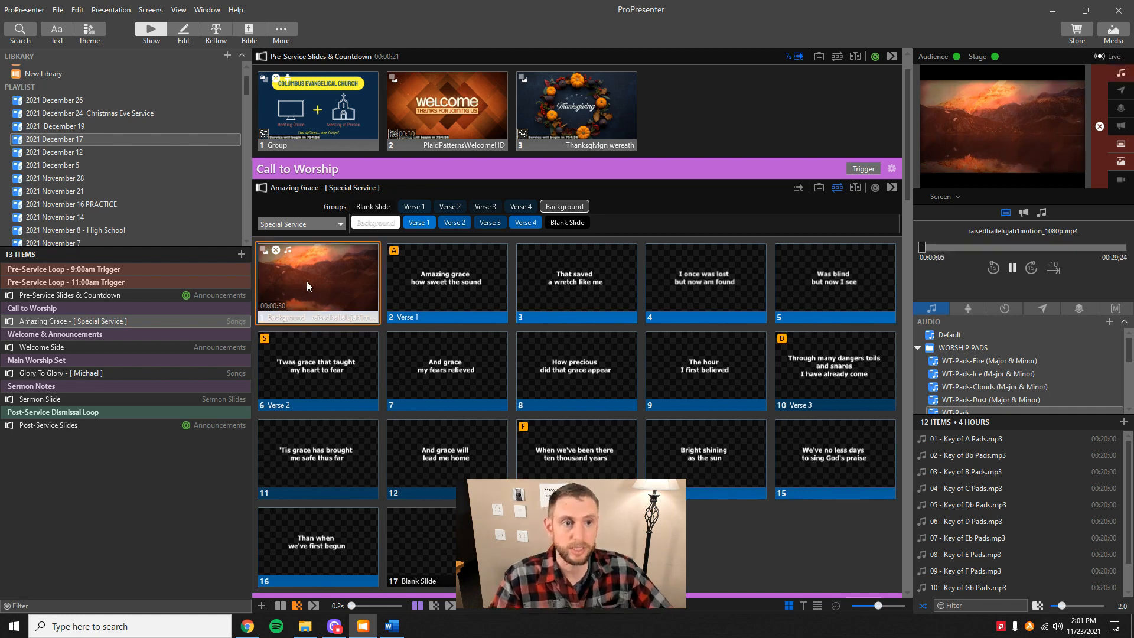
{"action": "left_click", "coordinate": [469, 284]}
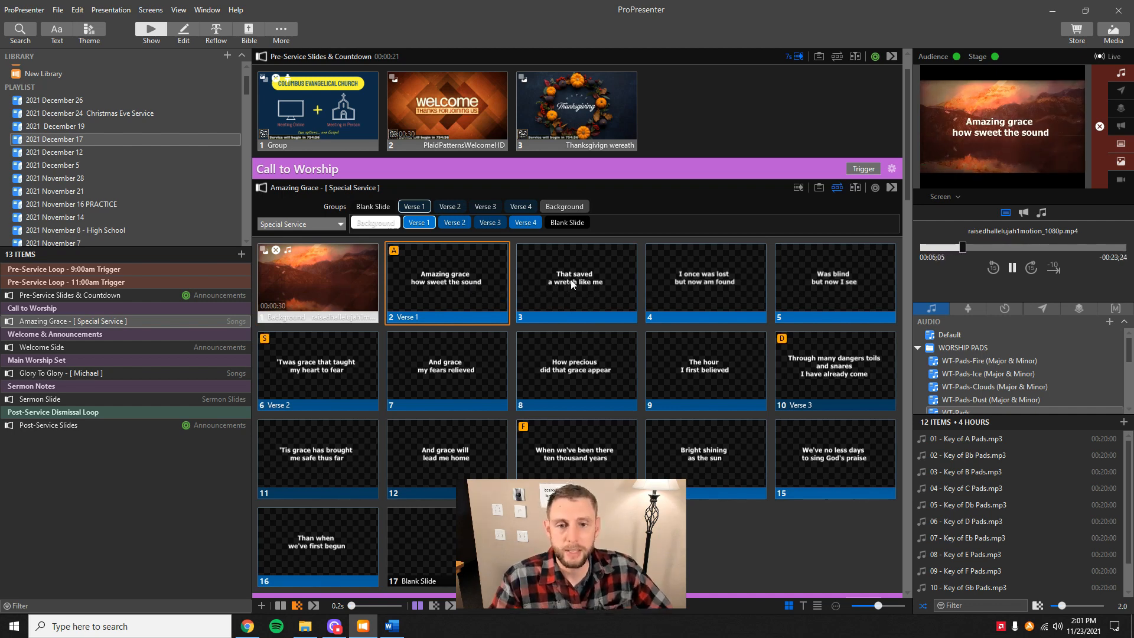
{"action": "left_click", "coordinate": [587, 297]}
{"action": "left_click", "coordinate": [684, 283]}
{"action": "left_click", "coordinate": [550, 284]}
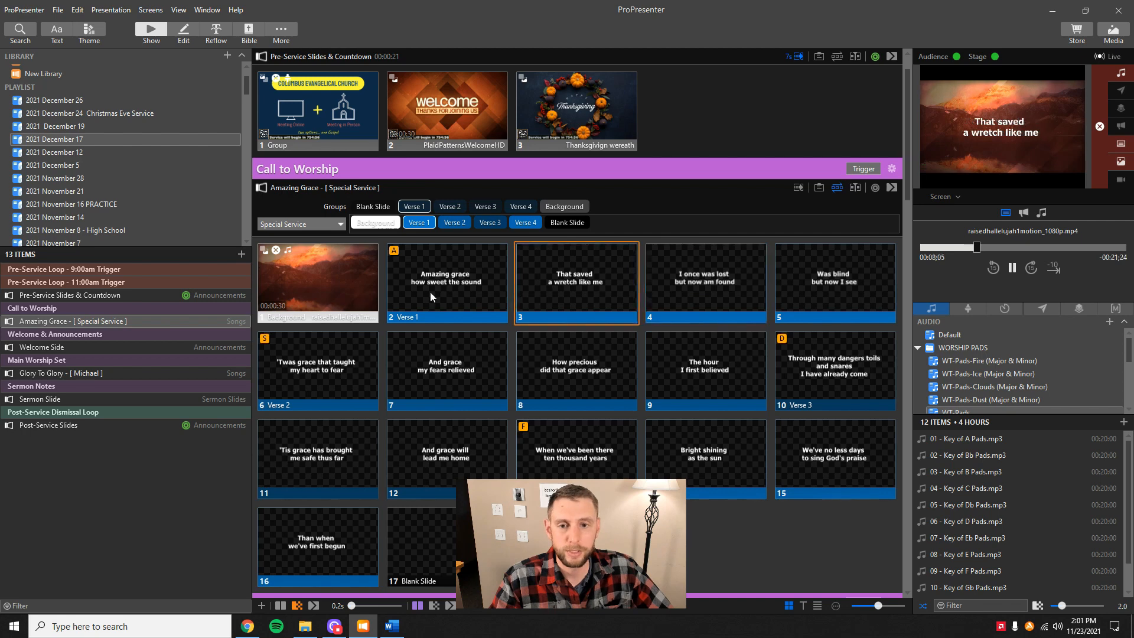
{"action": "left_click", "coordinate": [430, 292]}
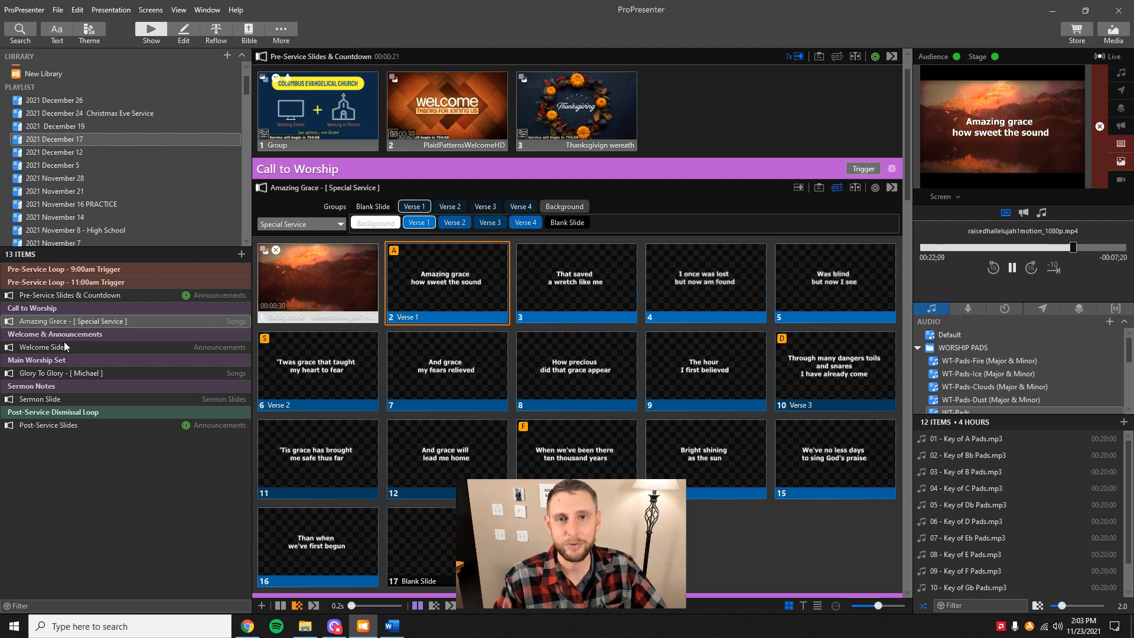
- Send the Leviticus 25:47 and Leviticus 25:48 slides of Sermon Slide to the audience output
{"action": "left_click", "coordinate": [75, 401]}
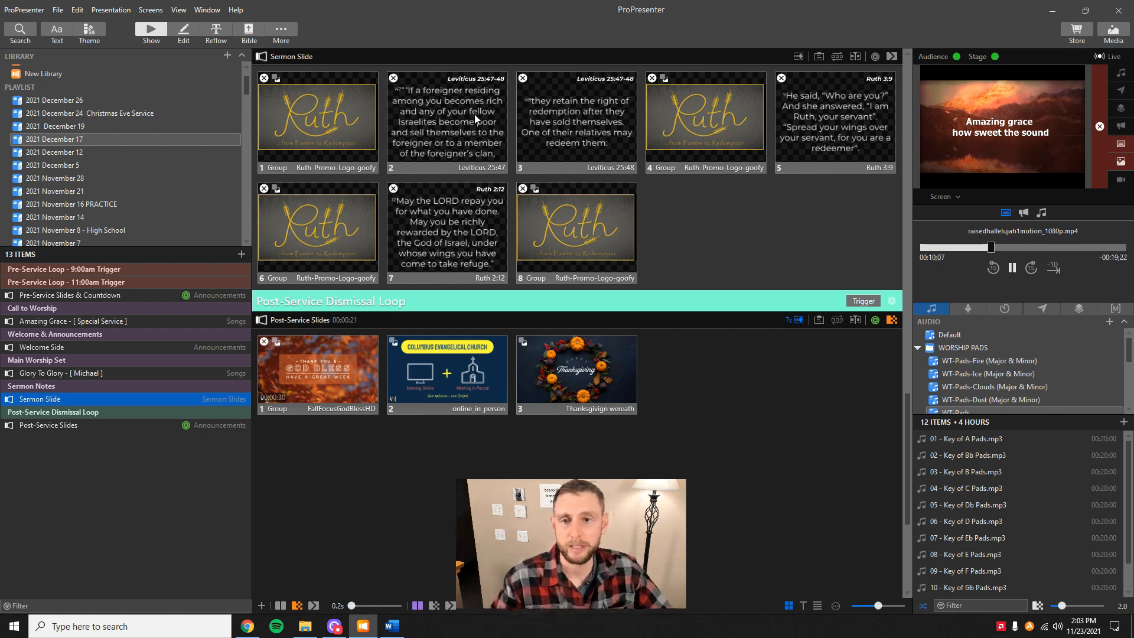
{"action": "scroll", "coordinate": [300, 157], "scroll_direction": "up", "scroll_amount": 1}
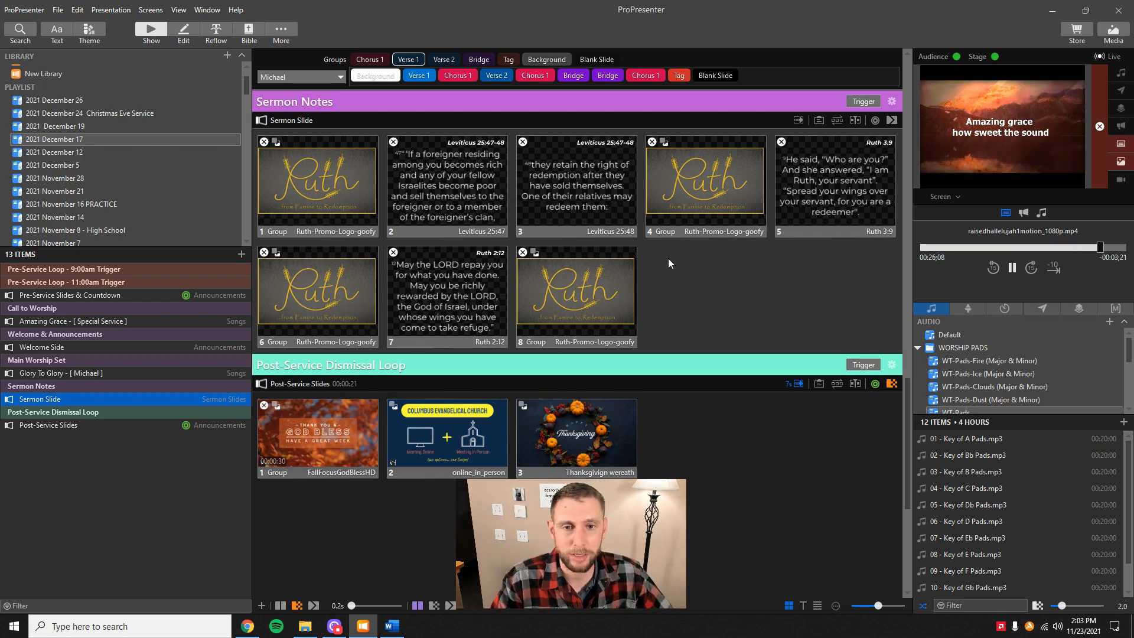
{"action": "left_click", "coordinate": [437, 186]}
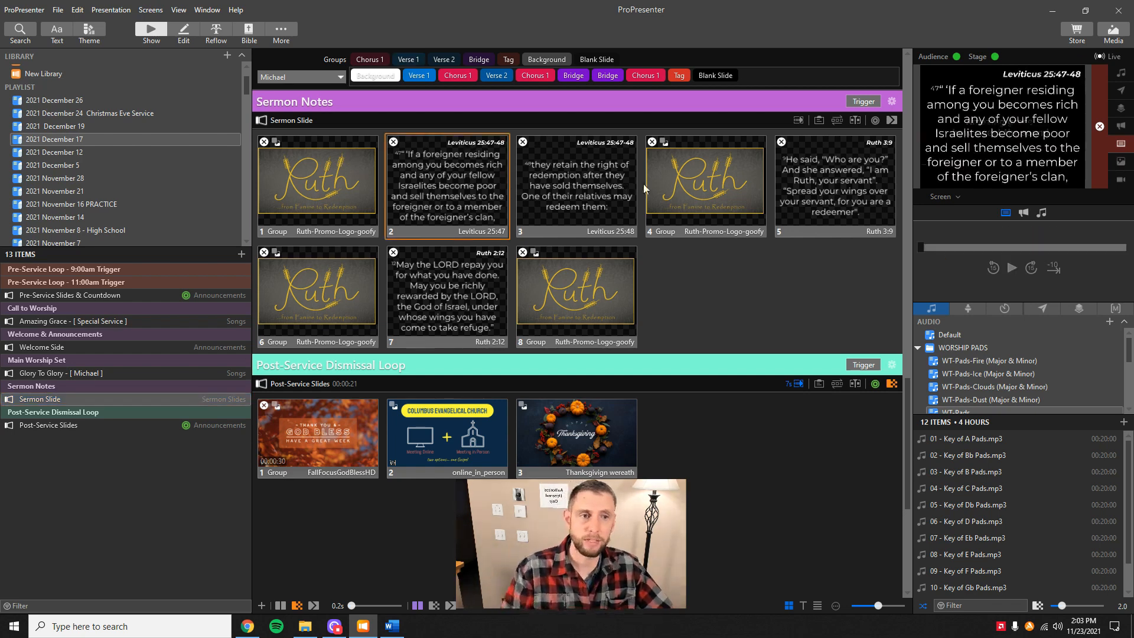
{"action": "left_click", "coordinate": [578, 170]}
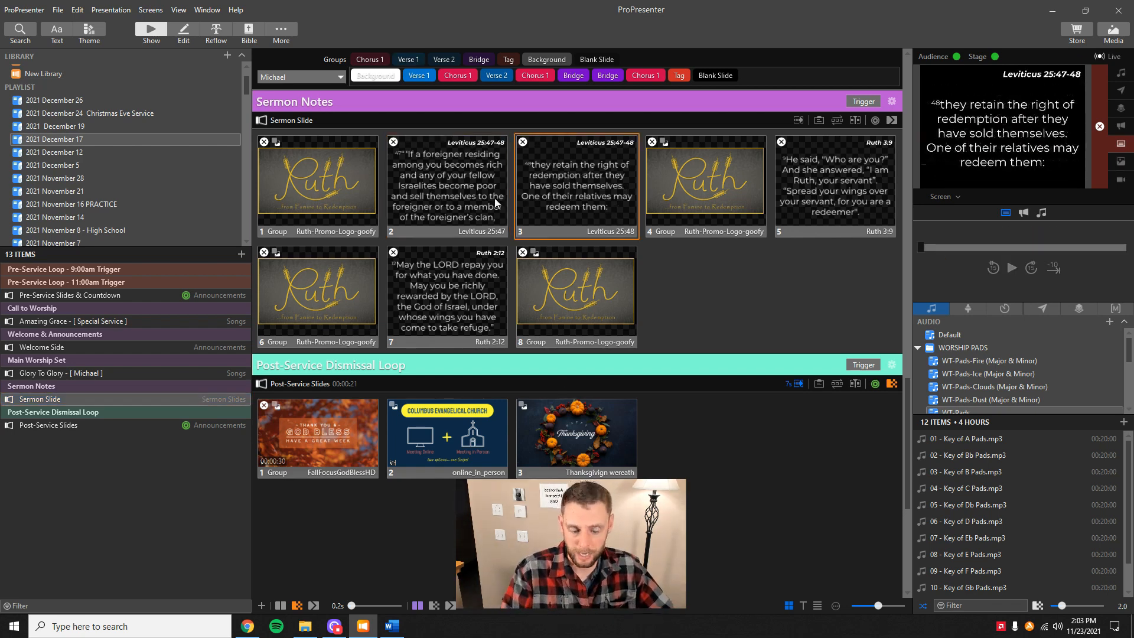
- Delete the Leviticus 25:47, Leviticus 25:48, Ruth 3:9 and Ruth 2:12 verse slides from Sermon Slide
{"action": "left_click", "coordinate": [436, 197], "text": "shift"}
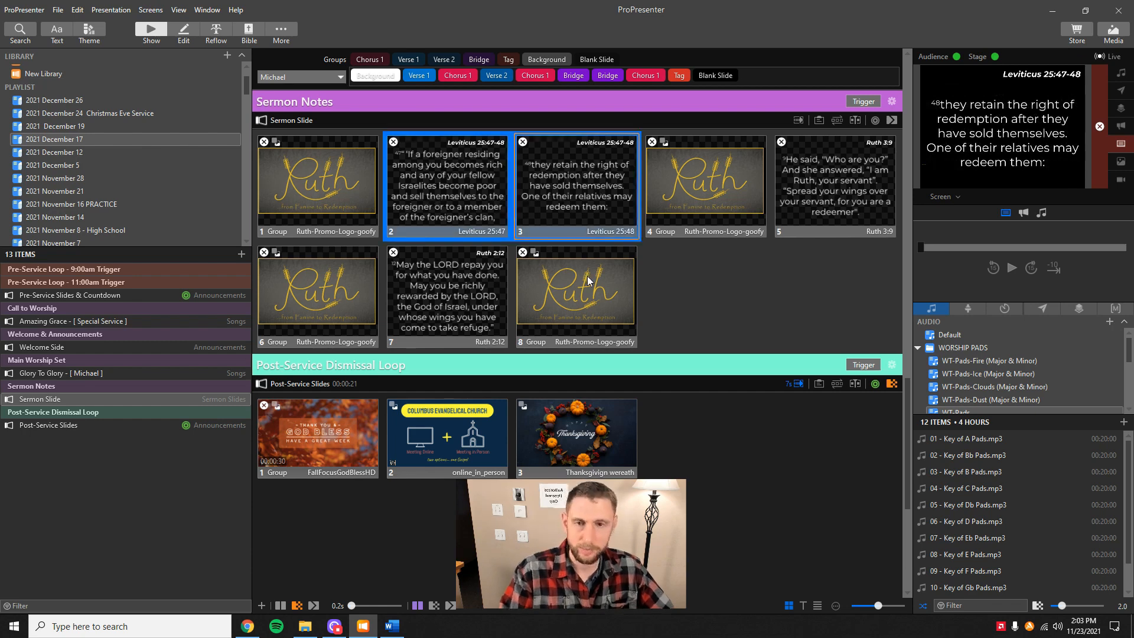
{"action": "key", "text": "Delete"}
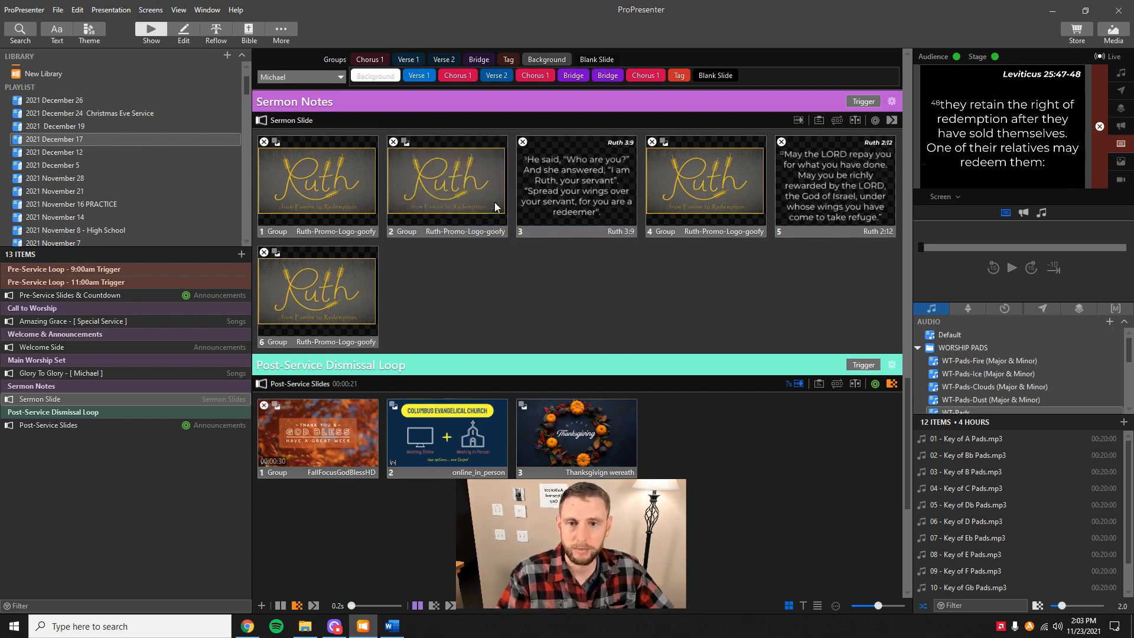
{"action": "left_click", "coordinate": [576, 196]}
{"action": "key", "text": "Delete"}
{"action": "left_click", "coordinate": [714, 181]}
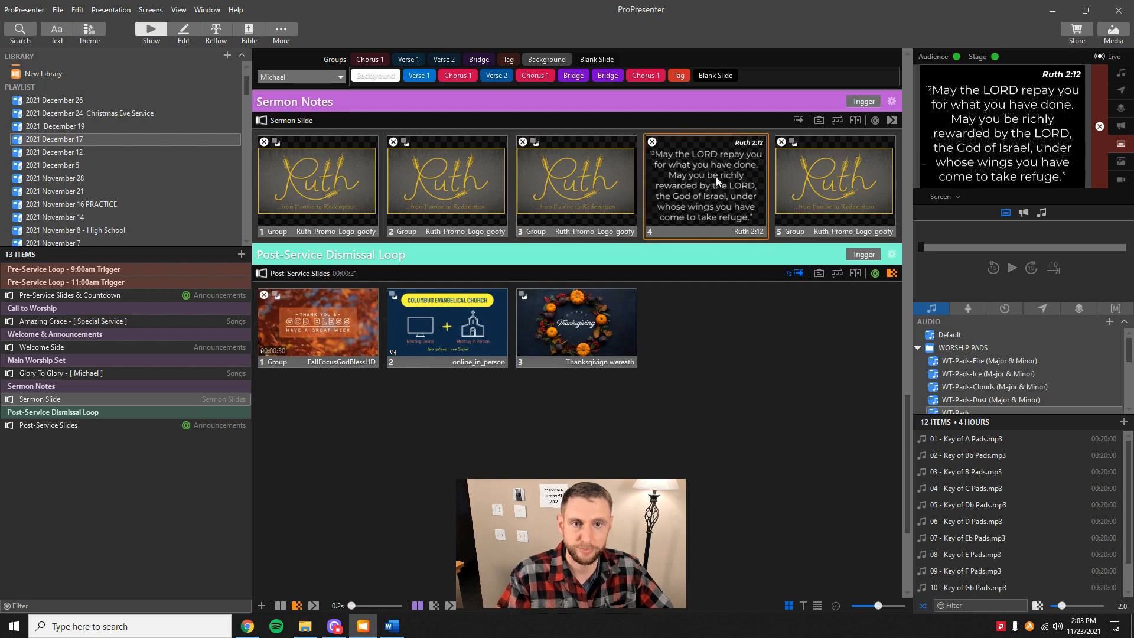
{"action": "key", "text": "Delete"}
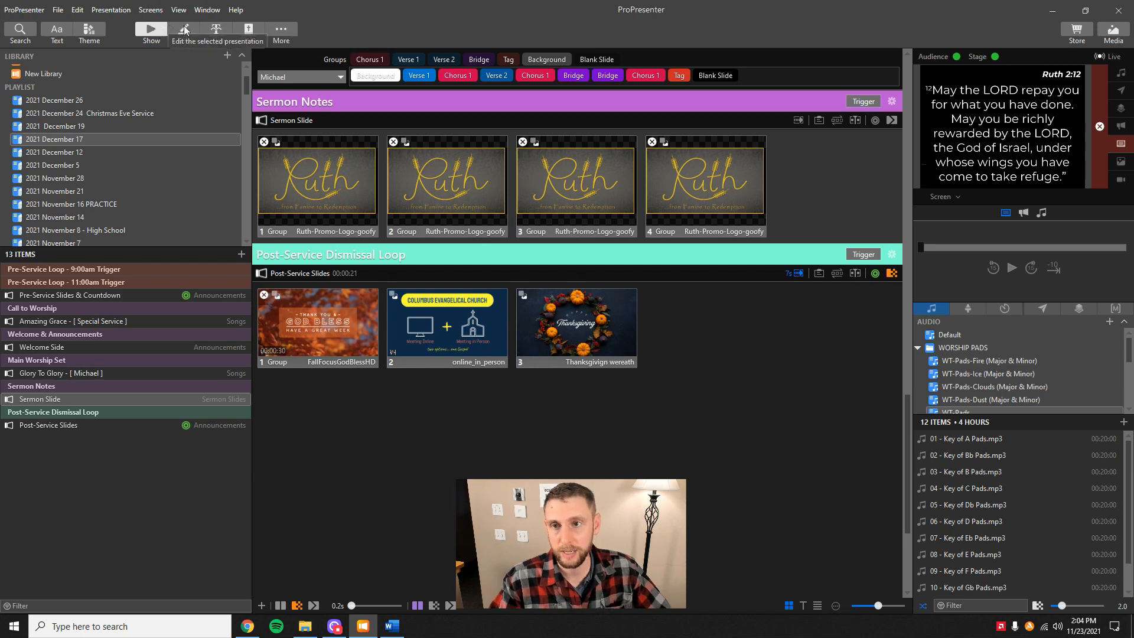
- Look up Colossians 4:2 in the Bible to generate its verse slide
{"action": "left_click", "coordinate": [250, 26]}
{"action": "left_click", "coordinate": [329, 58]}
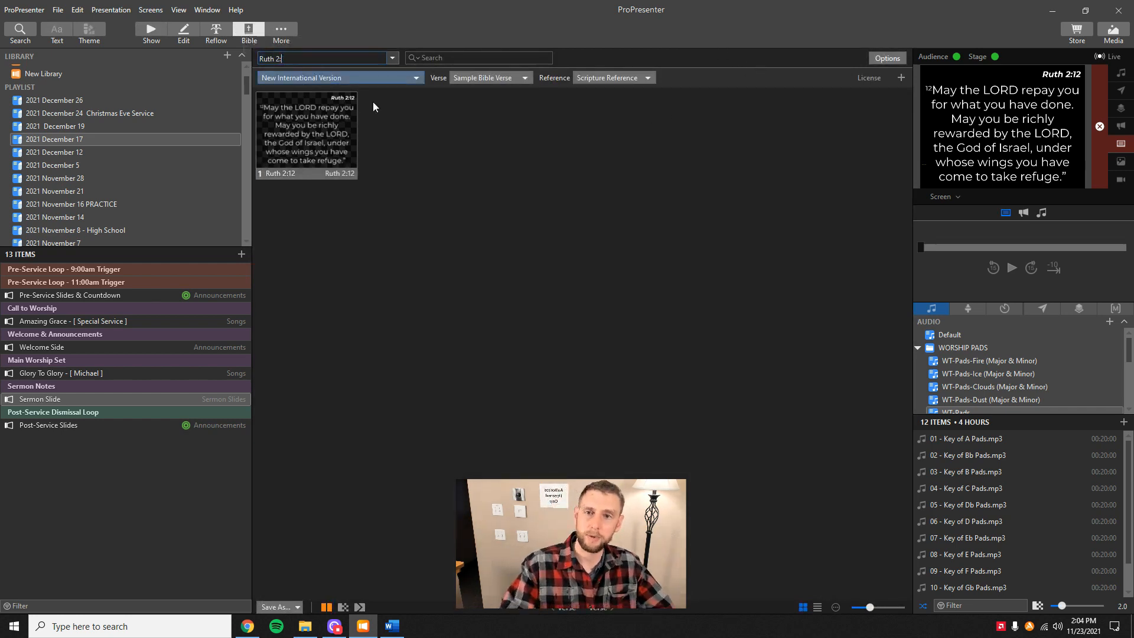
{"action": "key", "text": "BackSpace"}
{"action": "key", "text": "BackSpace"}
{"action": "key", "text": "BackSpace"}
{"action": "key", "text": "BackSpace"}
{"action": "key", "text": "BackSpace"}
{"action": "key", "text": "BackSpace"}
{"action": "key", "text": "BackSpace"}
{"action": "key", "text": "BackSpace"}
{"action": "key", "text": "BackSpace"}
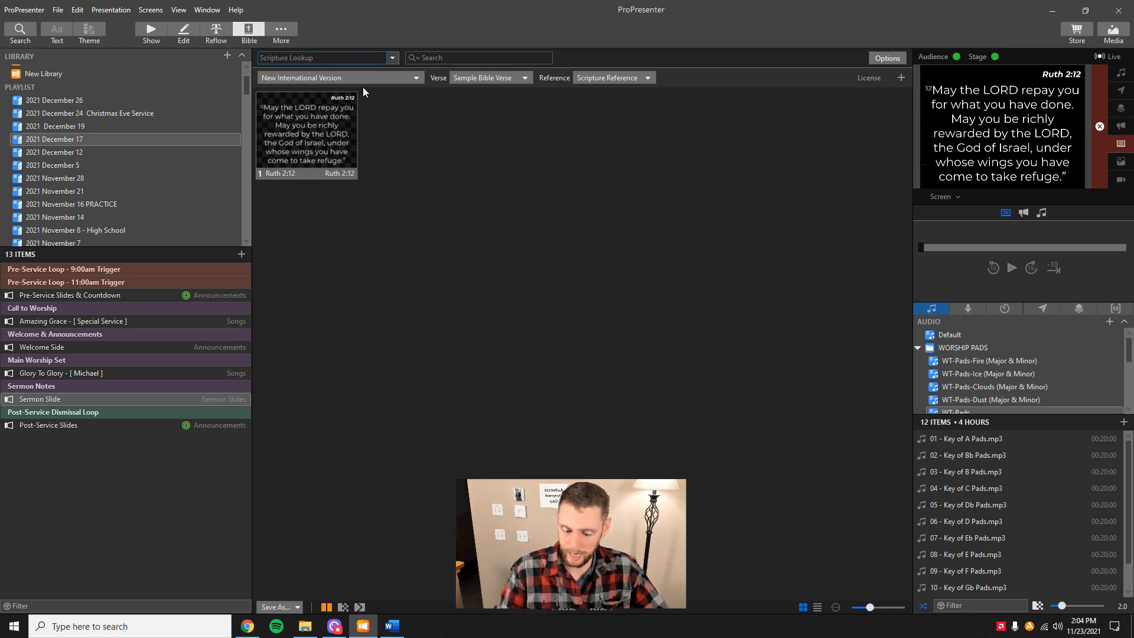
{"action": "type", "text": "coloss"}
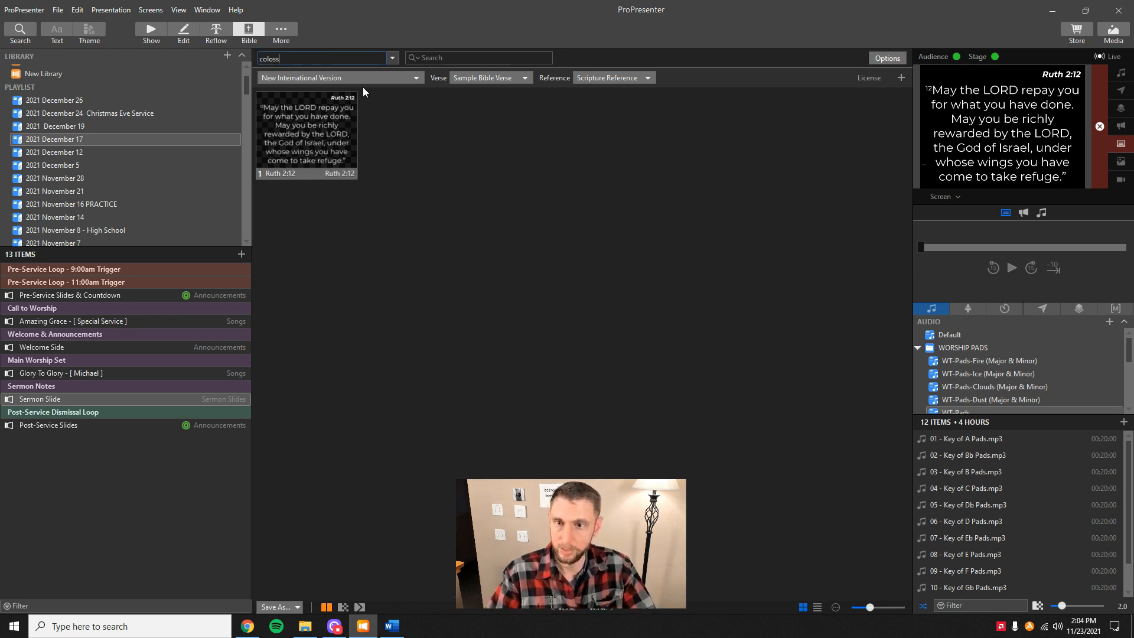
{"action": "type", "text": "ians 4:2"}
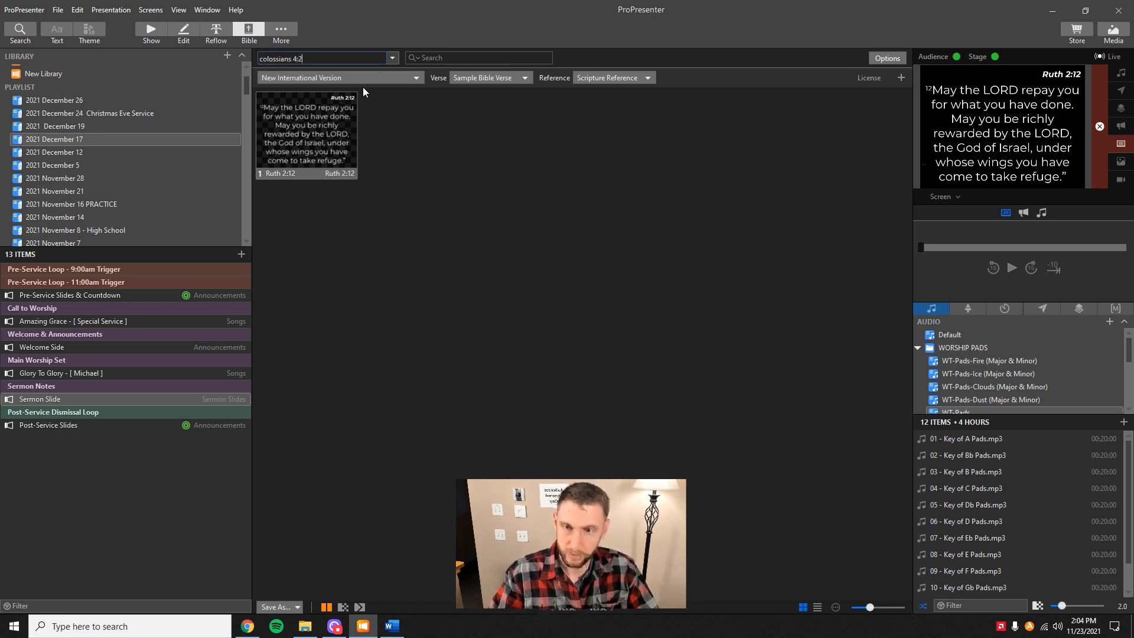
{"action": "key", "text": "Return"}
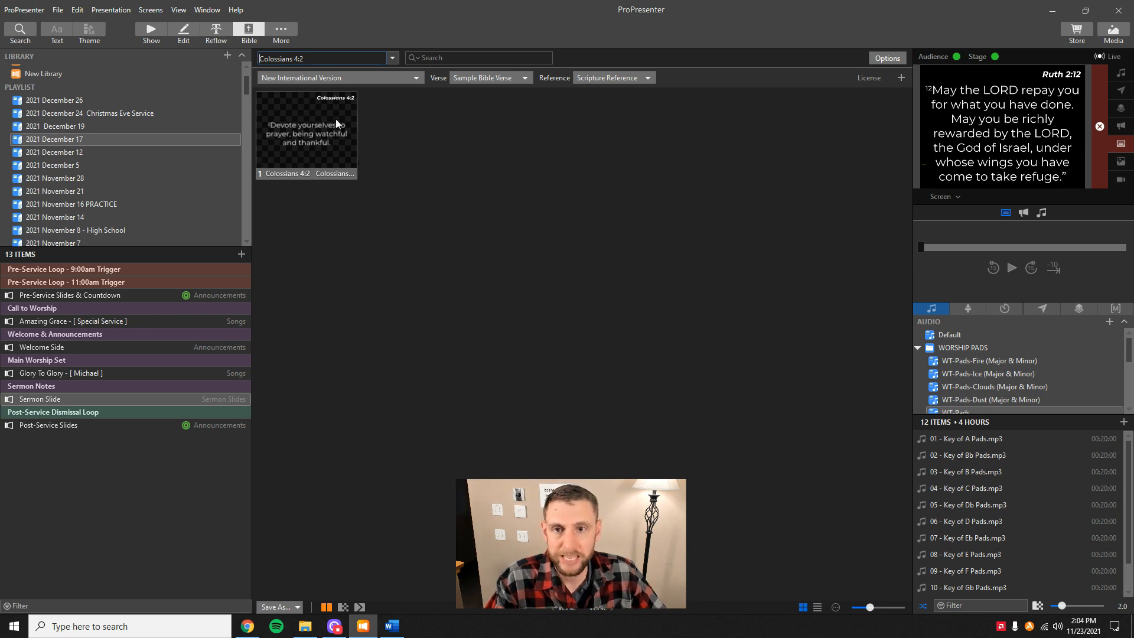
- Check which Bible translations are available for the Colossians 4:2 lookup, keeping New International Version
{"action": "left_click", "coordinate": [302, 78]}
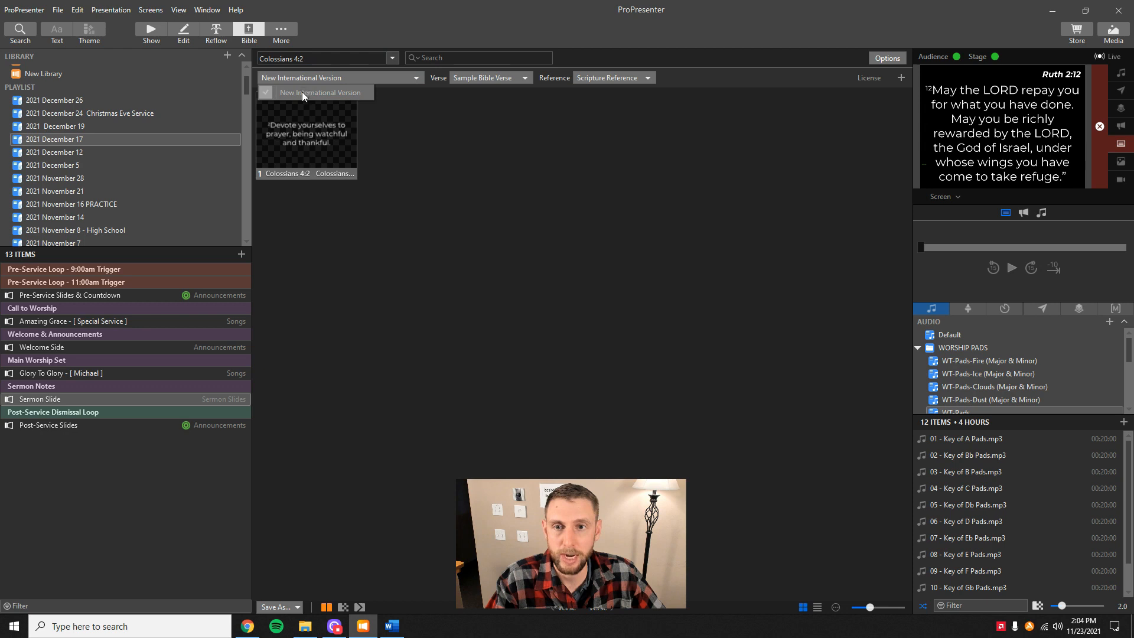
{"action": "left_click", "coordinate": [302, 92]}
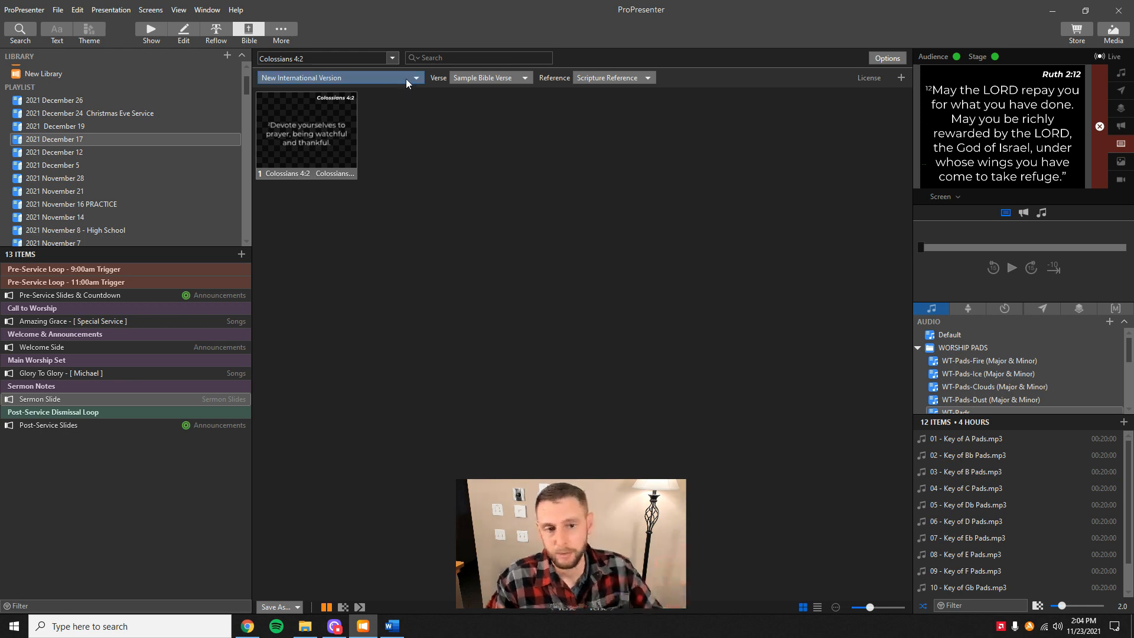
{"action": "left_click", "coordinate": [406, 79]}
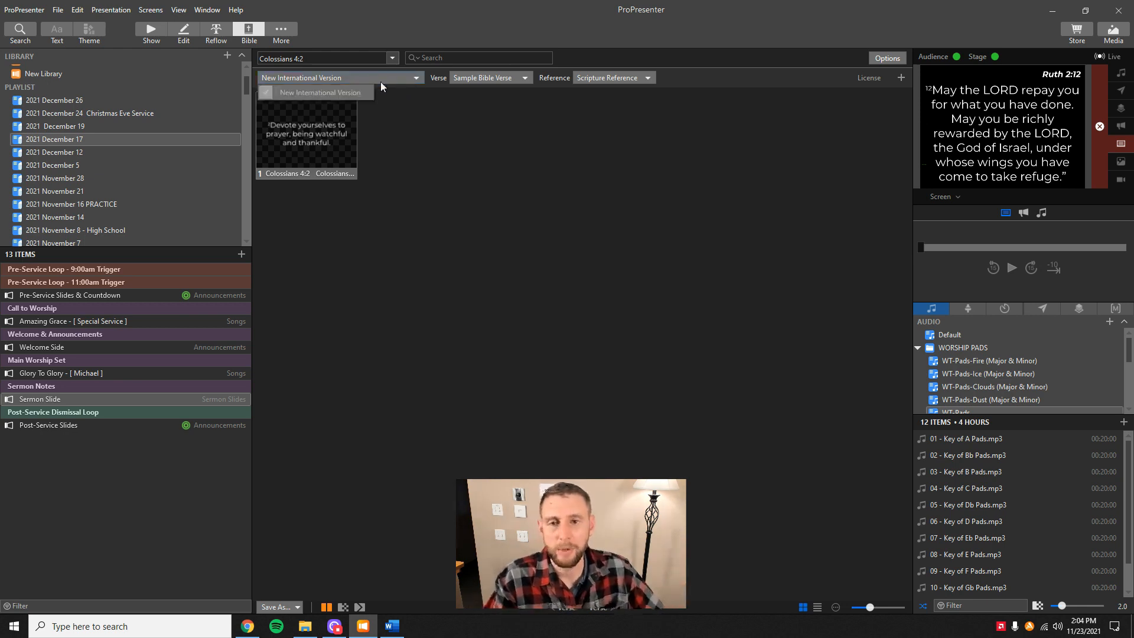
{"action": "left_click", "coordinate": [327, 98]}
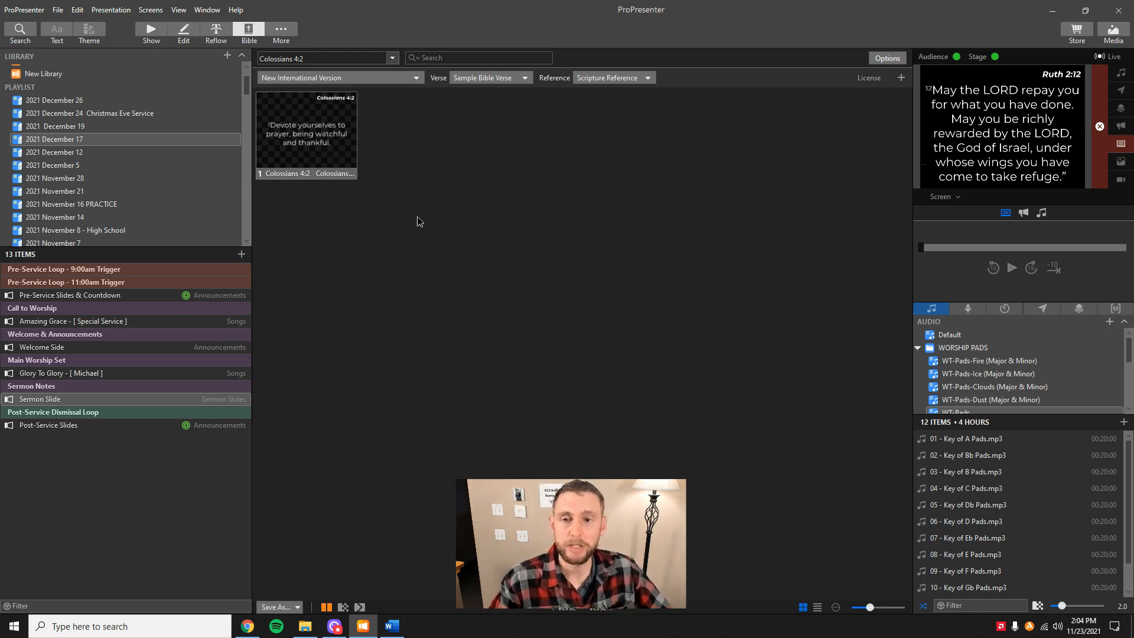
- Copy the Colossians 4:2 verse slide into Sermon Slide and place it second, right after the first Ruth logo slide
{"action": "left_click_drag", "start_coordinate": [418, 218], "coordinate": [303, 147]}
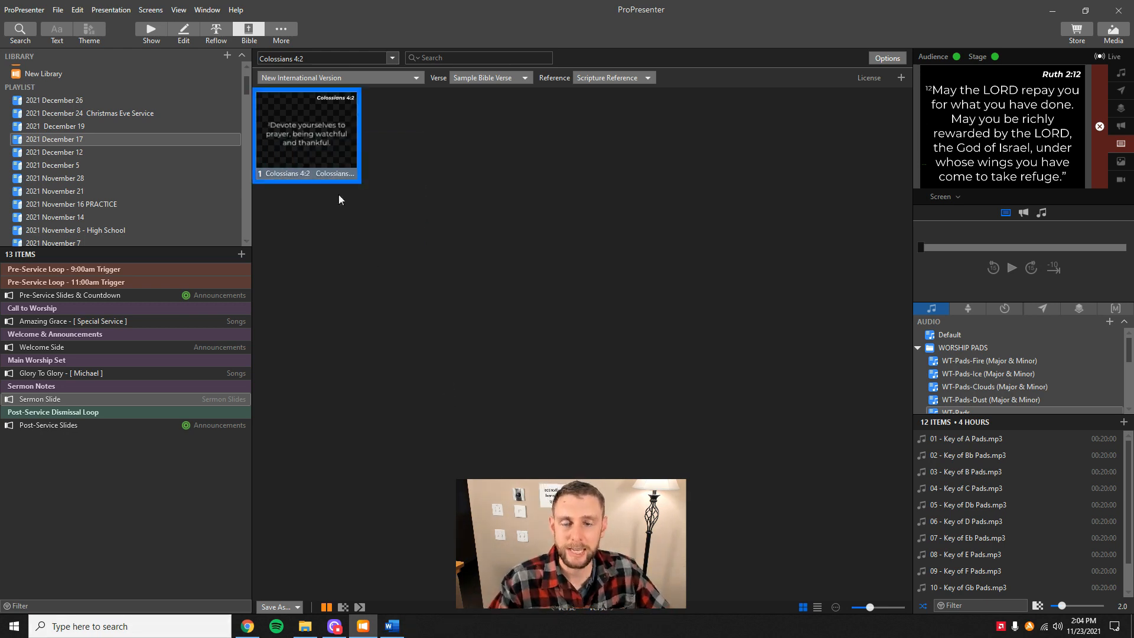
{"action": "right_click", "coordinate": [321, 126]}
{"action": "left_click", "coordinate": [368, 133]}
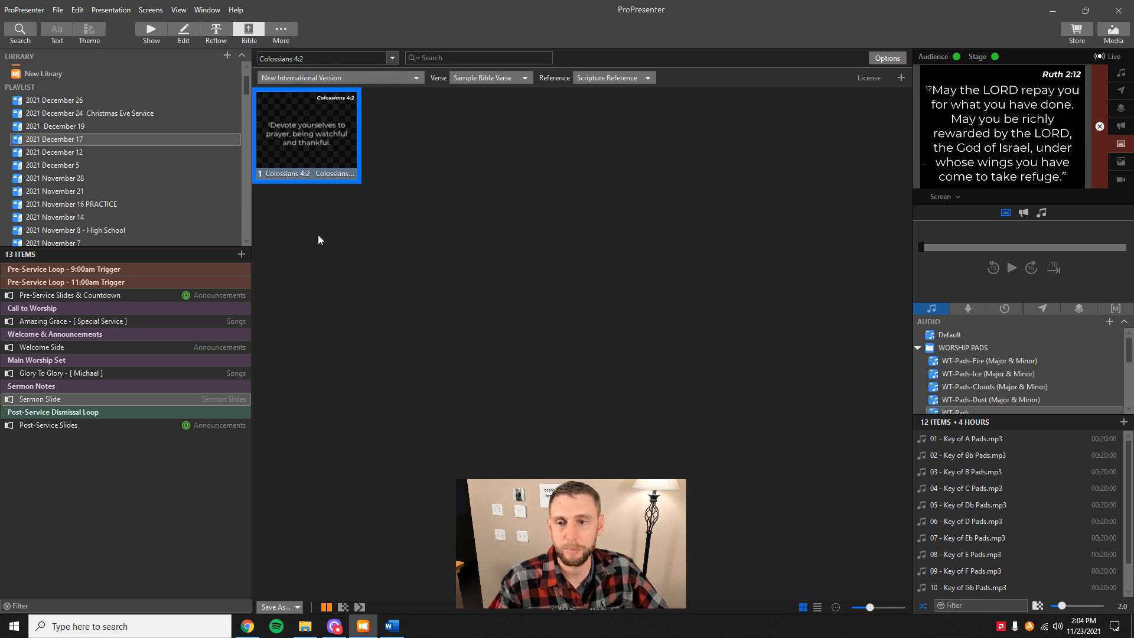
{"action": "left_click", "coordinate": [60, 403]}
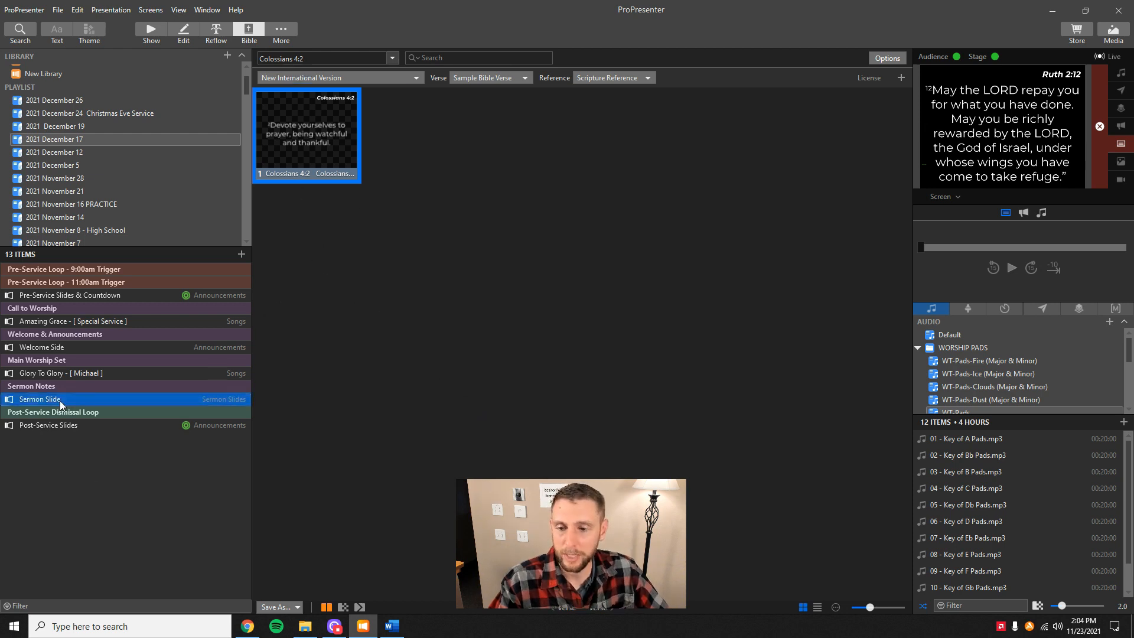
{"action": "left_click", "coordinate": [142, 31]}
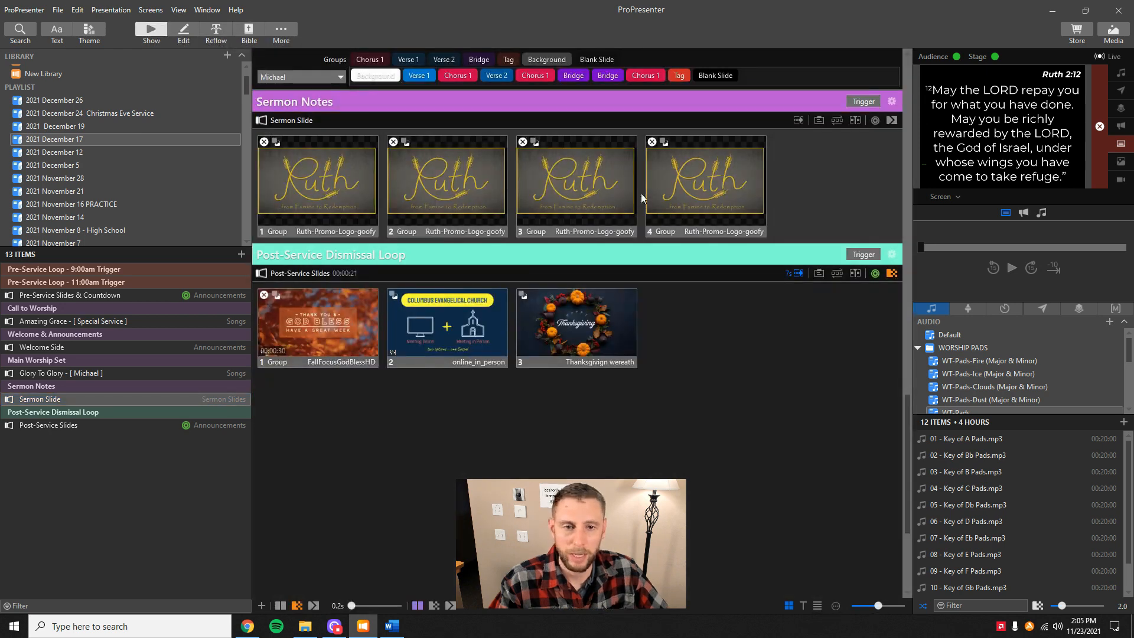
{"action": "right_click", "coordinate": [407, 179]}
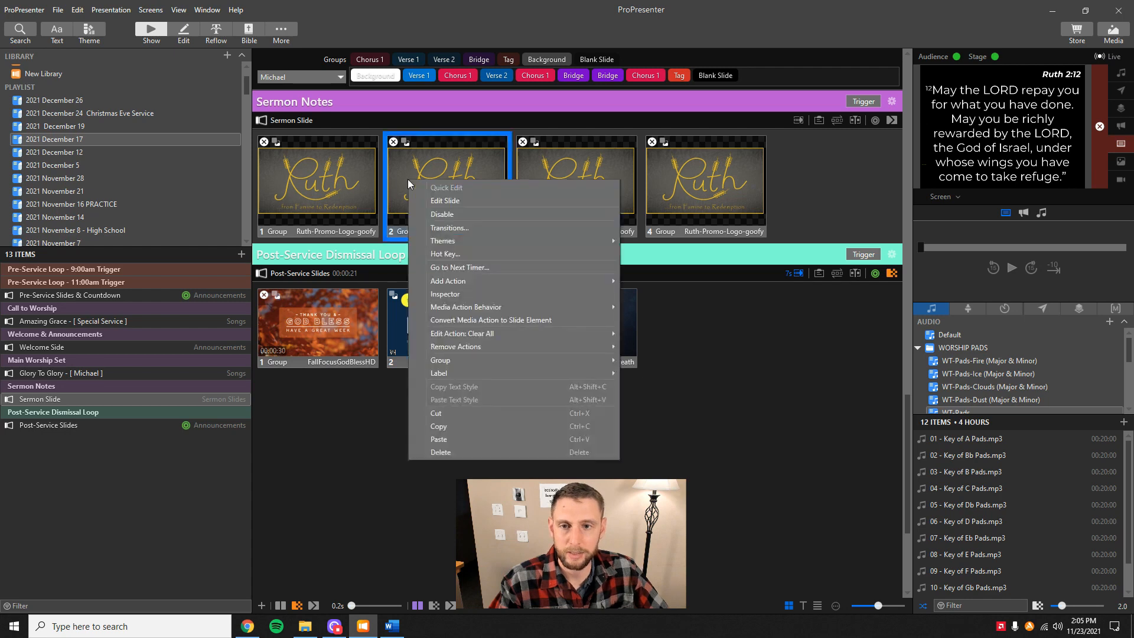
{"action": "left_click", "coordinate": [452, 441]}
{"action": "left_click_drag", "start_coordinate": [583, 189], "coordinate": [432, 196]}
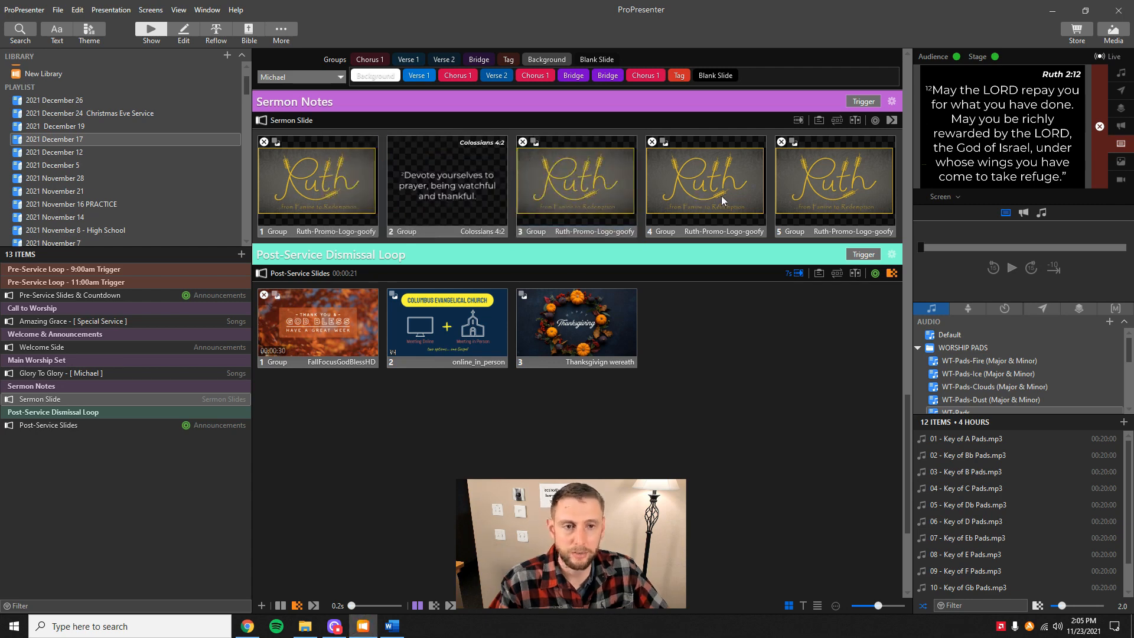
- Copy the last Ruth logo slide of Sermon Slide and paste the duplicate after it
{"action": "right_click", "coordinate": [836, 186]}
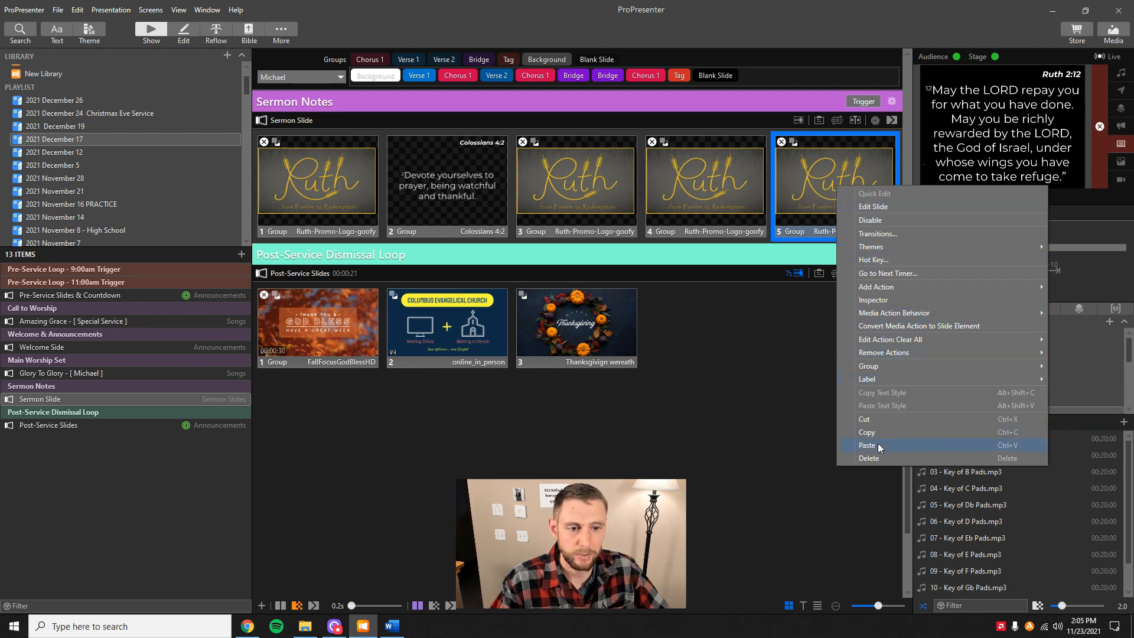
{"action": "left_click", "coordinate": [825, 171]}
{"action": "right_click", "coordinate": [825, 171]}
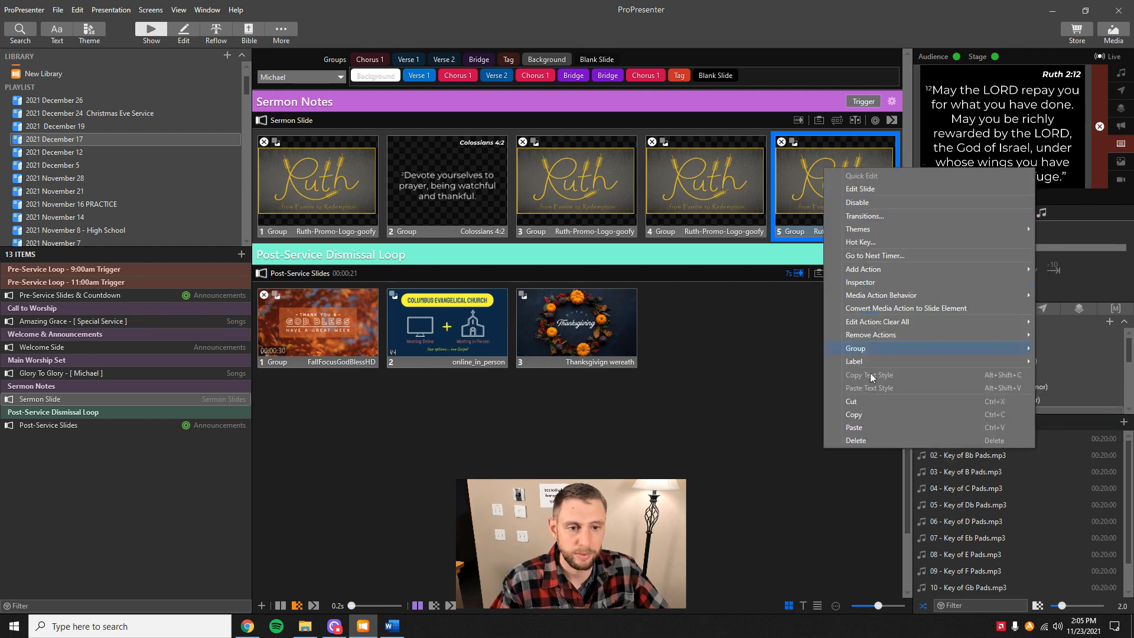
{"action": "left_click", "coordinate": [854, 433]}
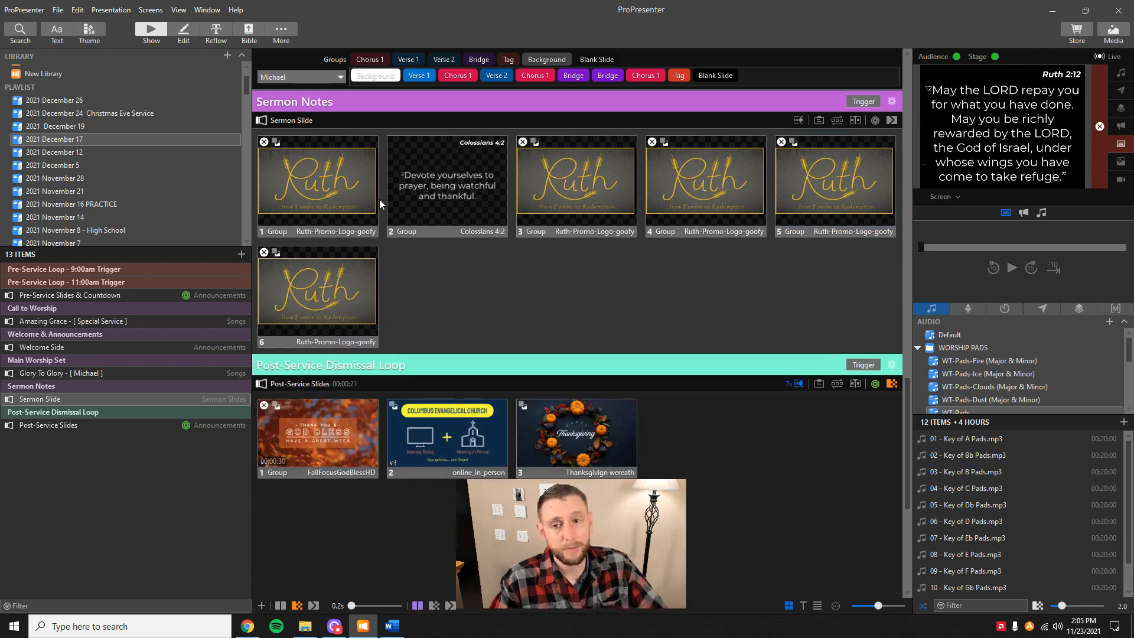
- Send the first Ruth logo slide and the Colossians 4:2 slide to the audience output
{"action": "left_click", "coordinate": [308, 190]}
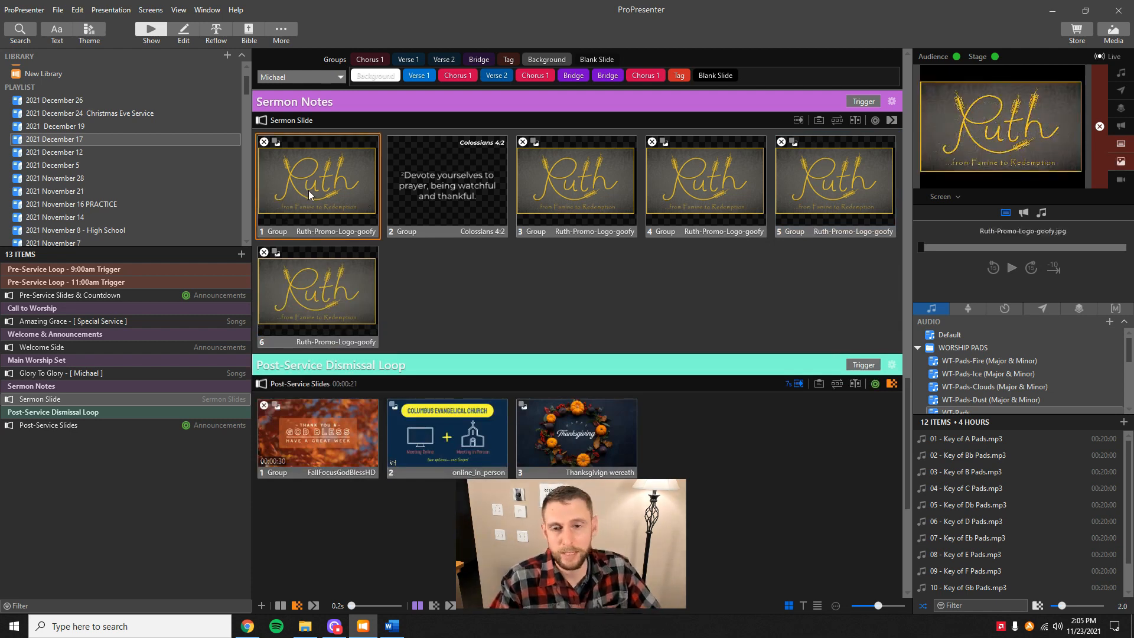
{"action": "left_click", "coordinate": [455, 192]}
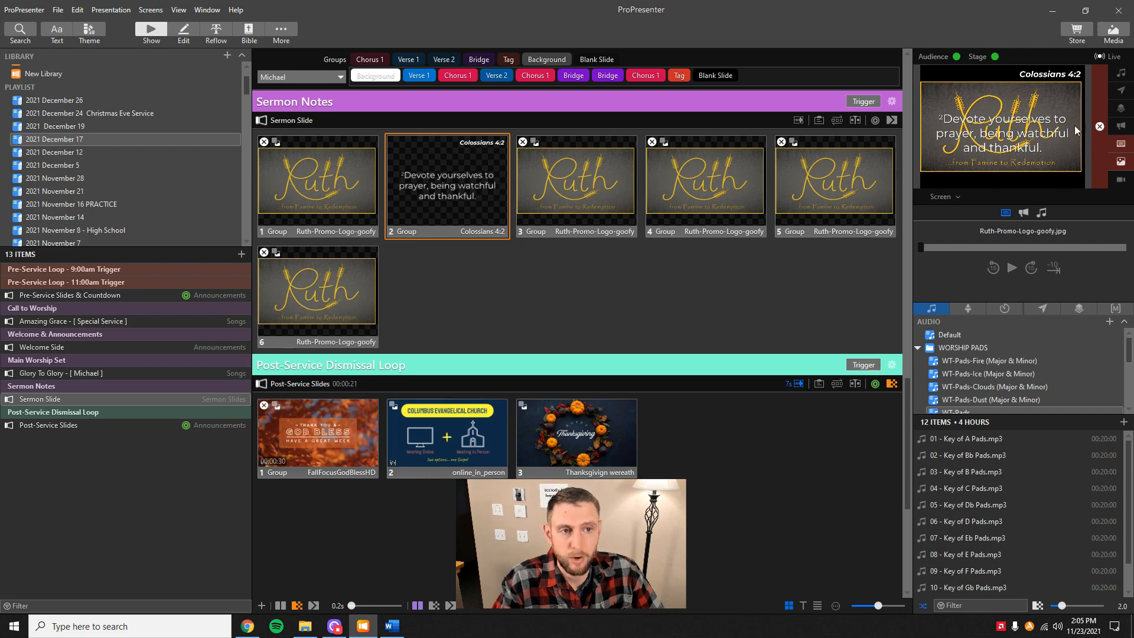
- Add a Clear All action to the Colossians 4:2 slide and test it by sending the first Ruth logo slide, followed by the verse
{"action": "right_click", "coordinate": [444, 180]}
{"action": "mouse_move", "coordinate": [497, 283]}
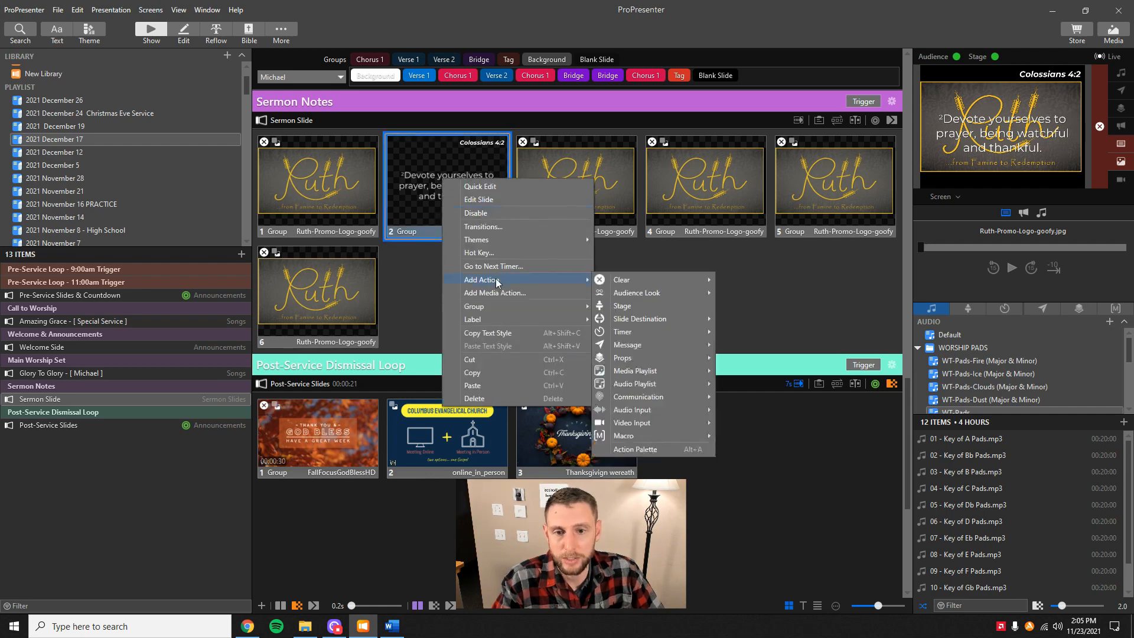
{"action": "mouse_move", "coordinate": [644, 281]}
{"action": "mouse_move", "coordinate": [794, 283]}
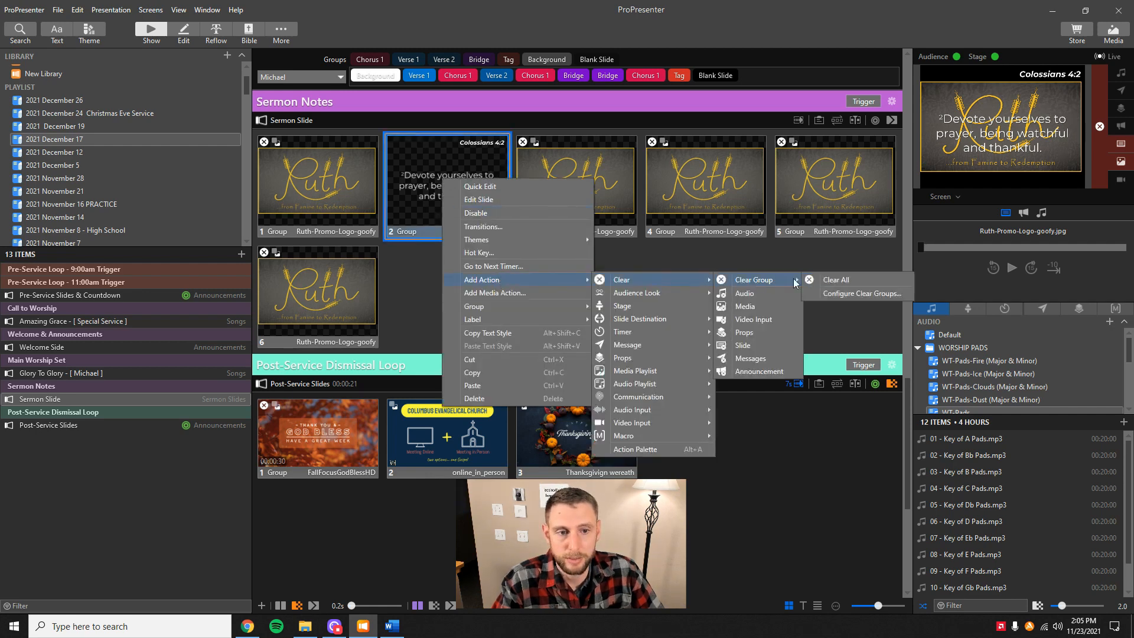
{"action": "left_click", "coordinate": [844, 279]}
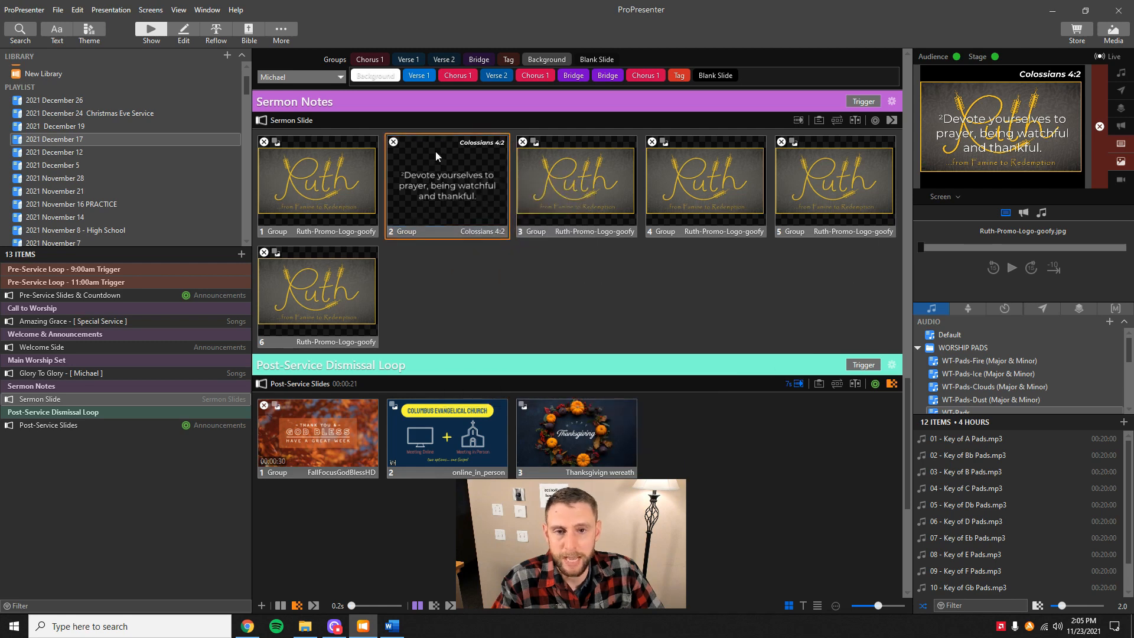
{"action": "left_click", "coordinate": [333, 185]}
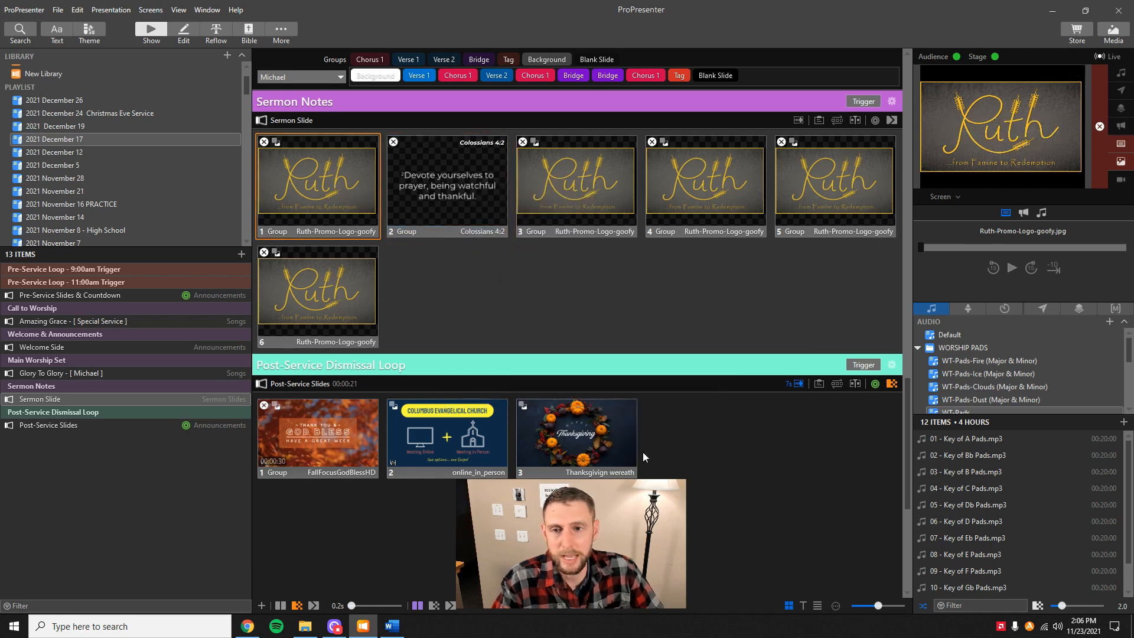
{"action": "left_click", "coordinate": [430, 151]}
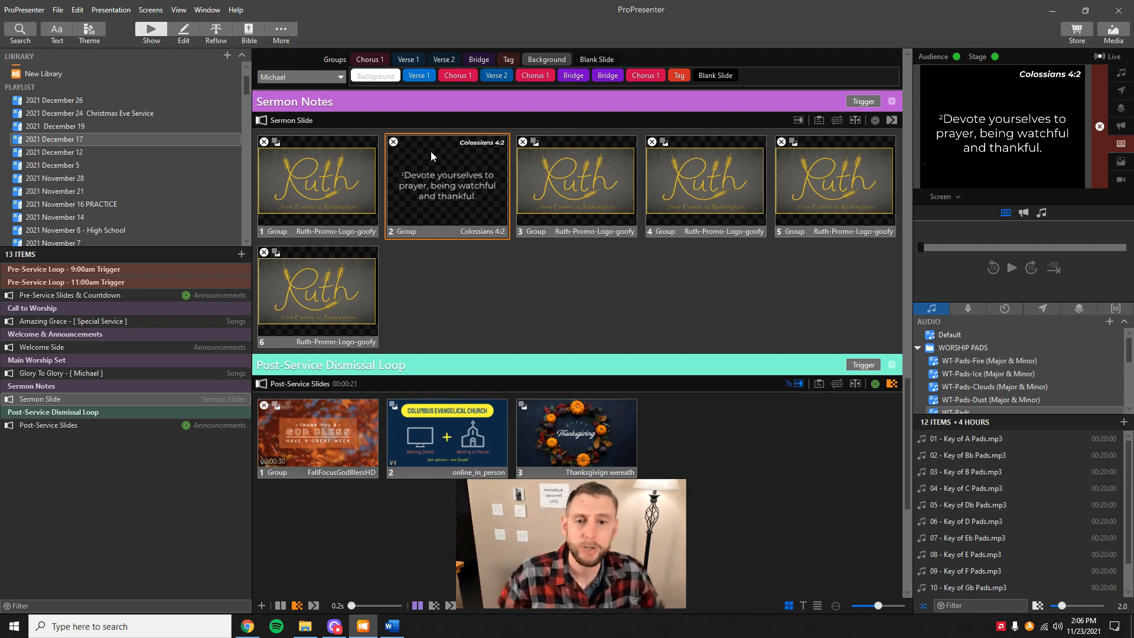
- Look up Colossians 4:3-7 in the Bible to generate its verse slides
{"action": "left_click", "coordinate": [249, 30]}
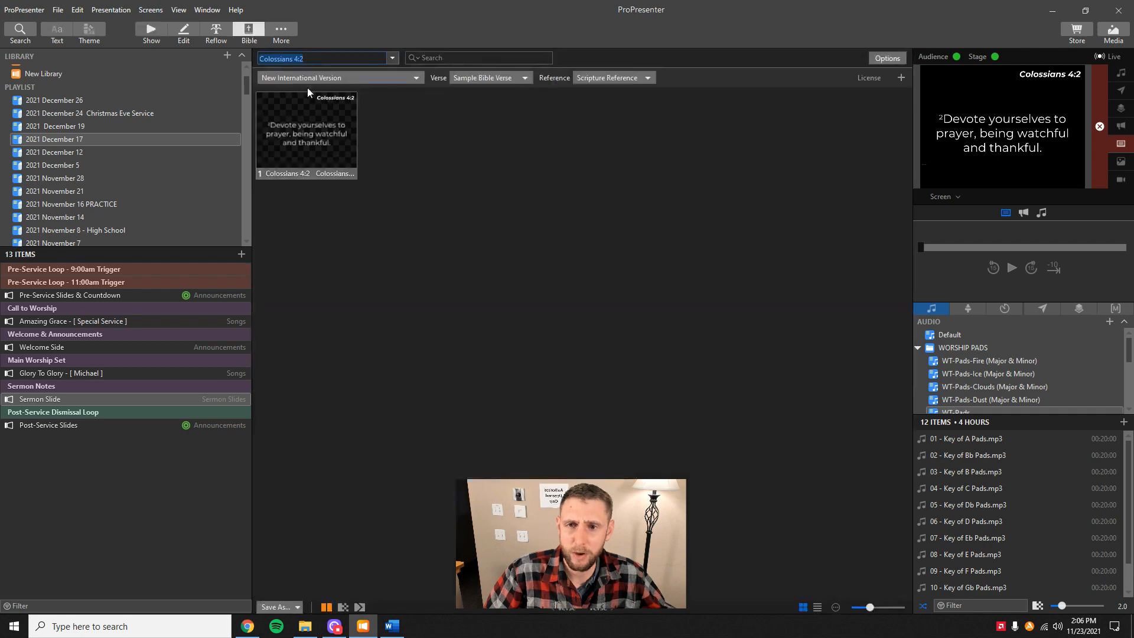
{"action": "left_click", "coordinate": [326, 58]}
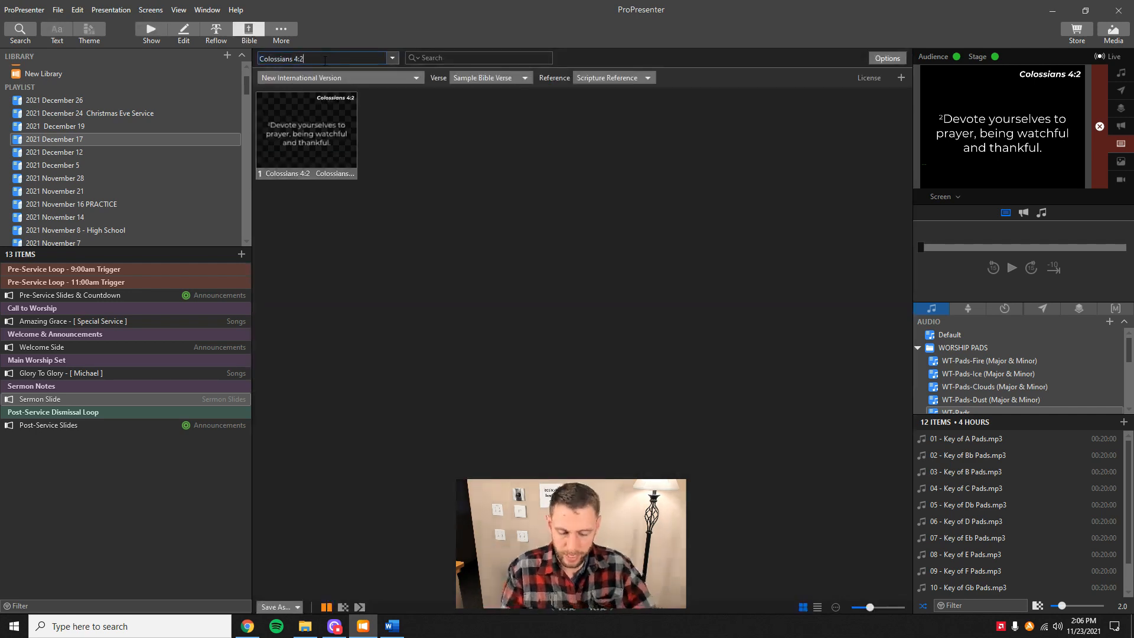
{"action": "type", "text": "-7"}
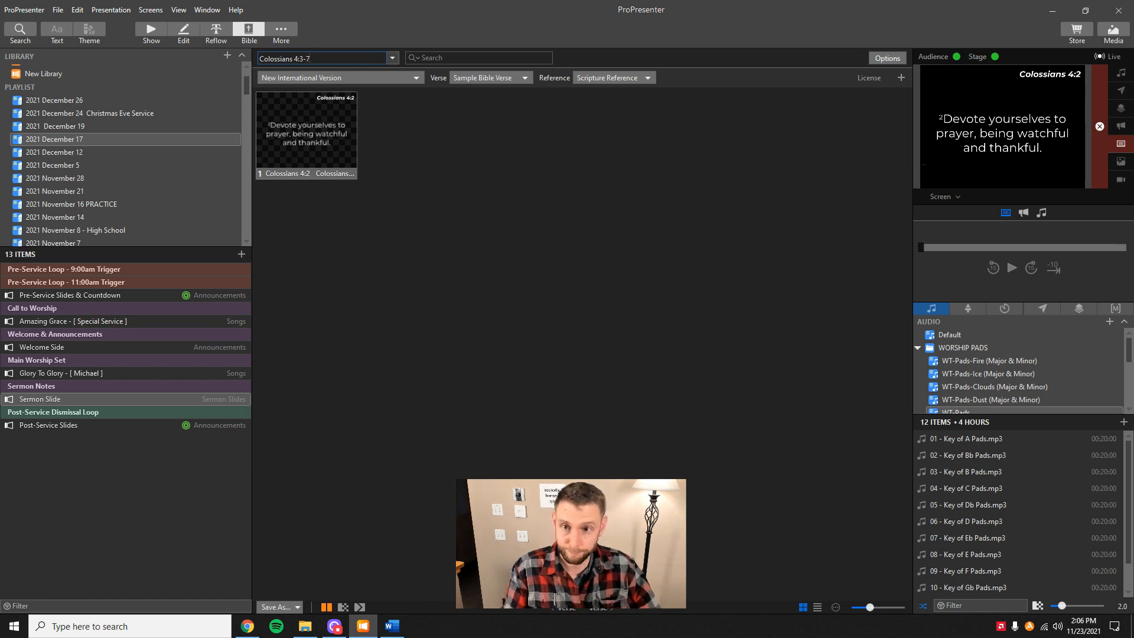
{"action": "key", "text": "Return"}
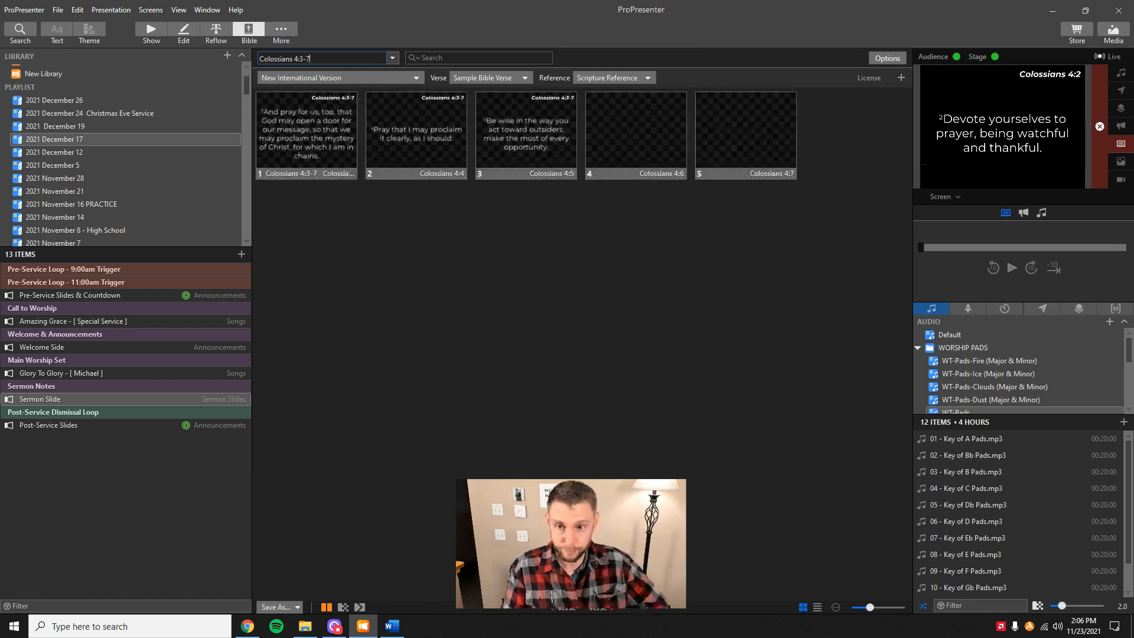
- Select all five generated Colossians 4:3-7 verse slides and copy them
{"action": "left_click_drag", "start_coordinate": [599, 177], "coordinate": [306, 111]}
{"action": "right_click", "coordinate": [332, 138]}
{"action": "left_click", "coordinate": [371, 148]}
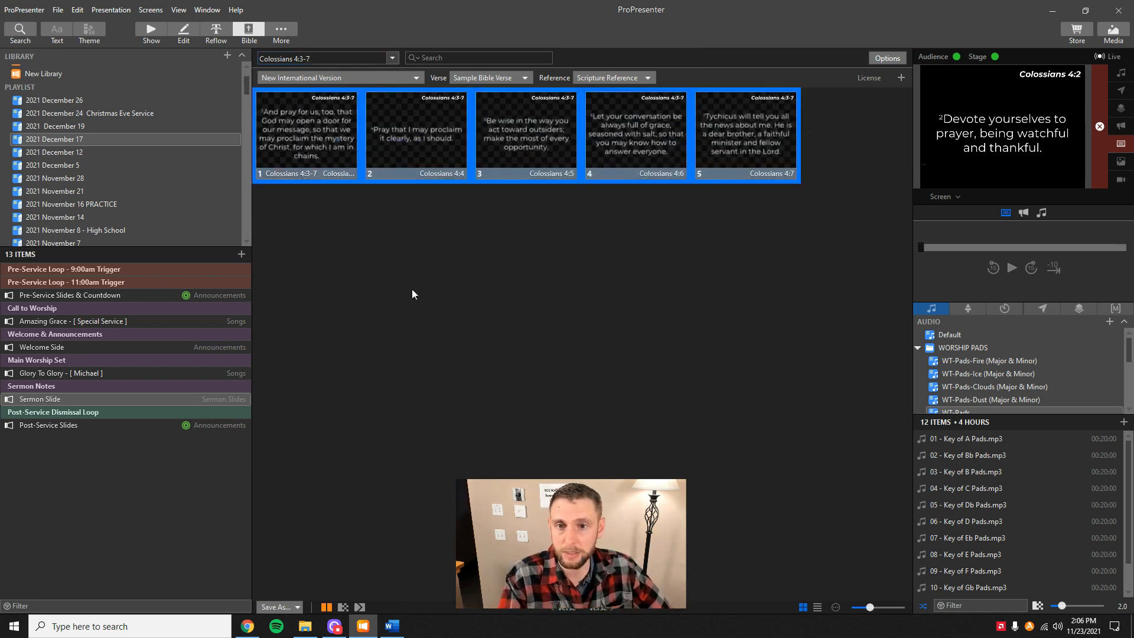
- Paste the verse slides after the fourth slide of Sermon Slide and move that Ruth logo slide behind the last verse
{"action": "left_click", "coordinate": [152, 32]}
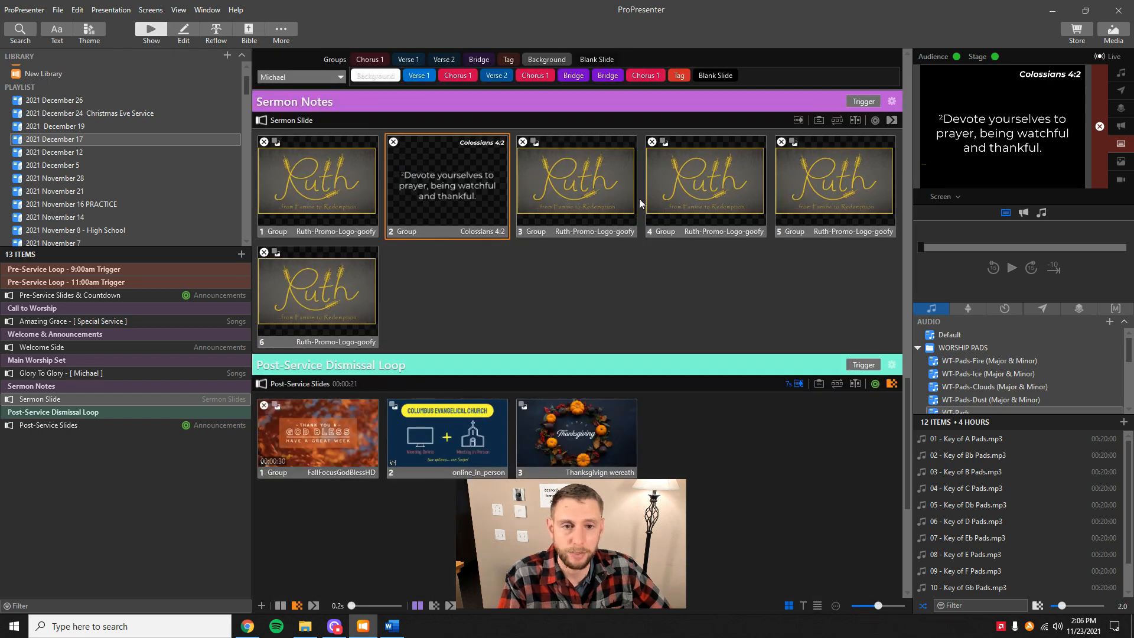
{"action": "right_click", "coordinate": [655, 193]}
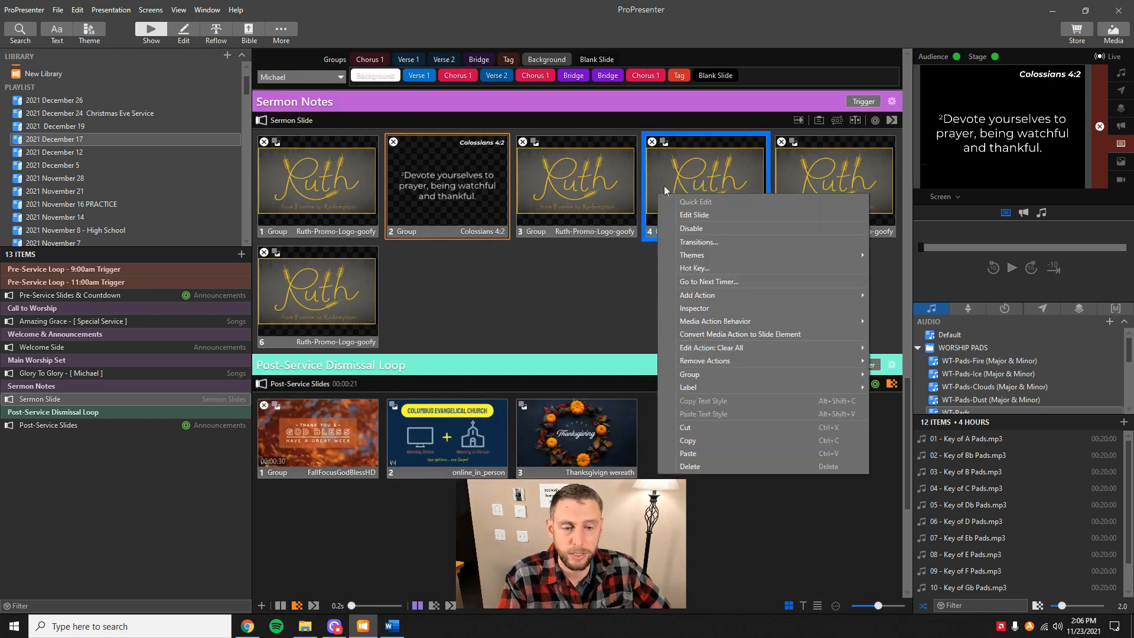
{"action": "left_click", "coordinate": [637, 263]}
{"action": "right_click", "coordinate": [653, 189]}
{"action": "right_click", "coordinate": [592, 190]}
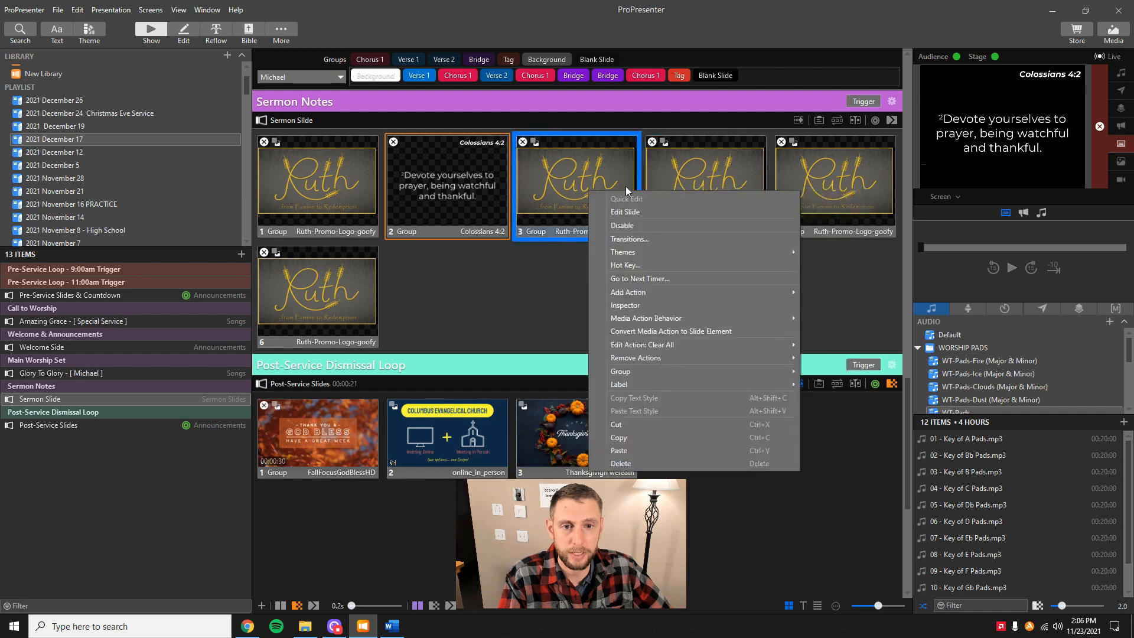
{"action": "right_click", "coordinate": [665, 189]}
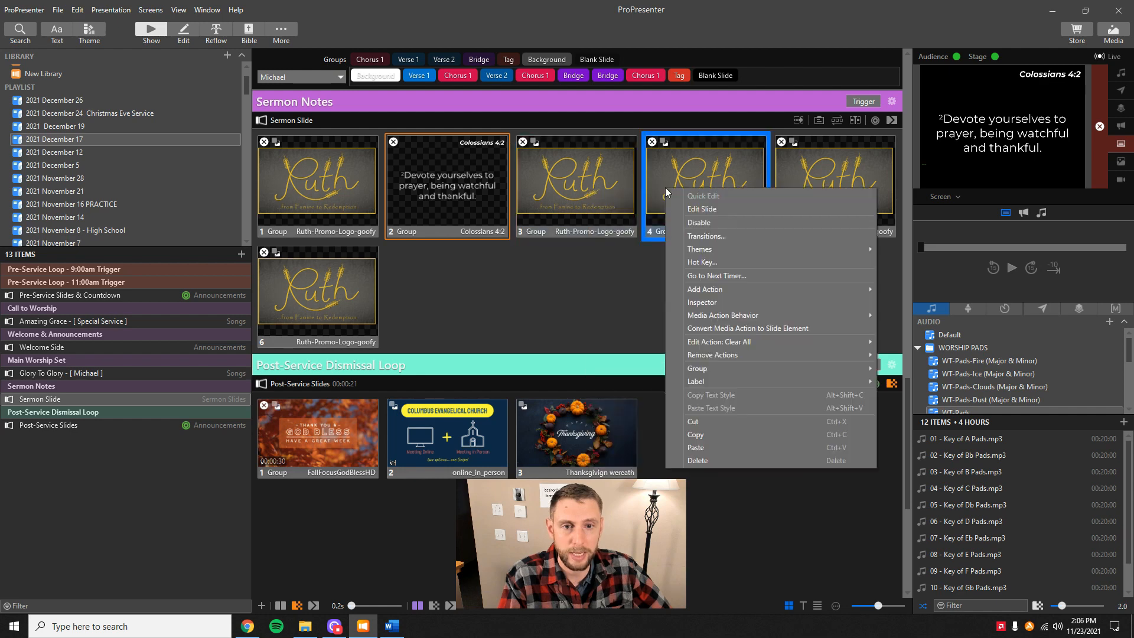
{"action": "left_click", "coordinate": [696, 448]}
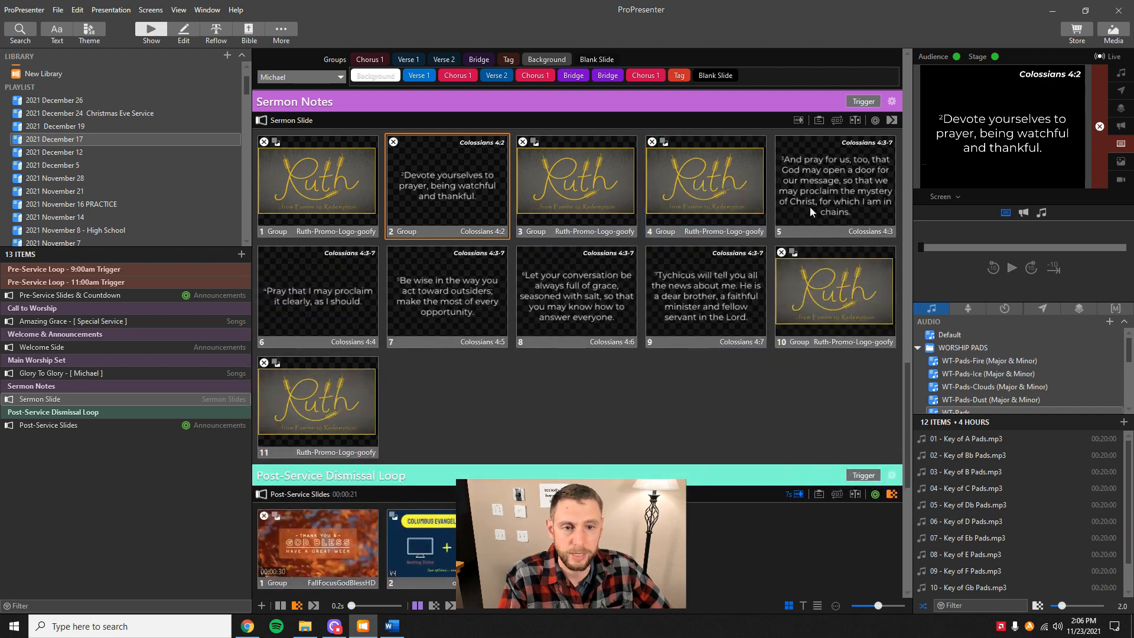
{"action": "left_click_drag", "start_coordinate": [682, 179], "coordinate": [761, 283]}
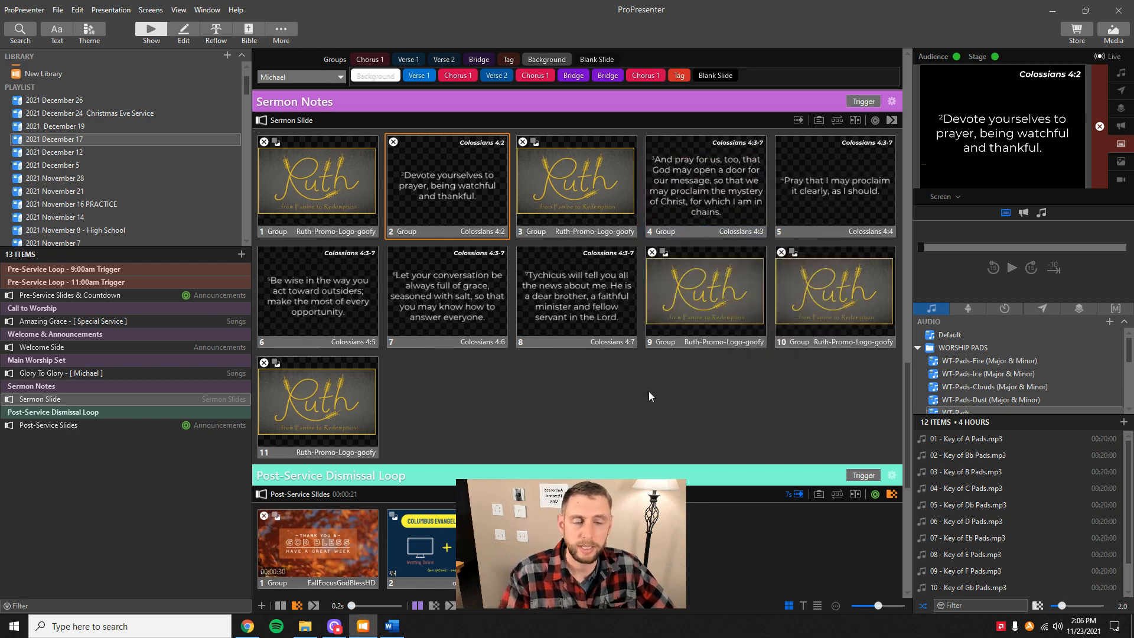
- Send the third slide's Ruth logo and the Colossians 4:3 slide to the audience output, and add a Clear All action to the verse slide
{"action": "left_click", "coordinate": [598, 178]}
{"action": "left_click", "coordinate": [730, 191]}
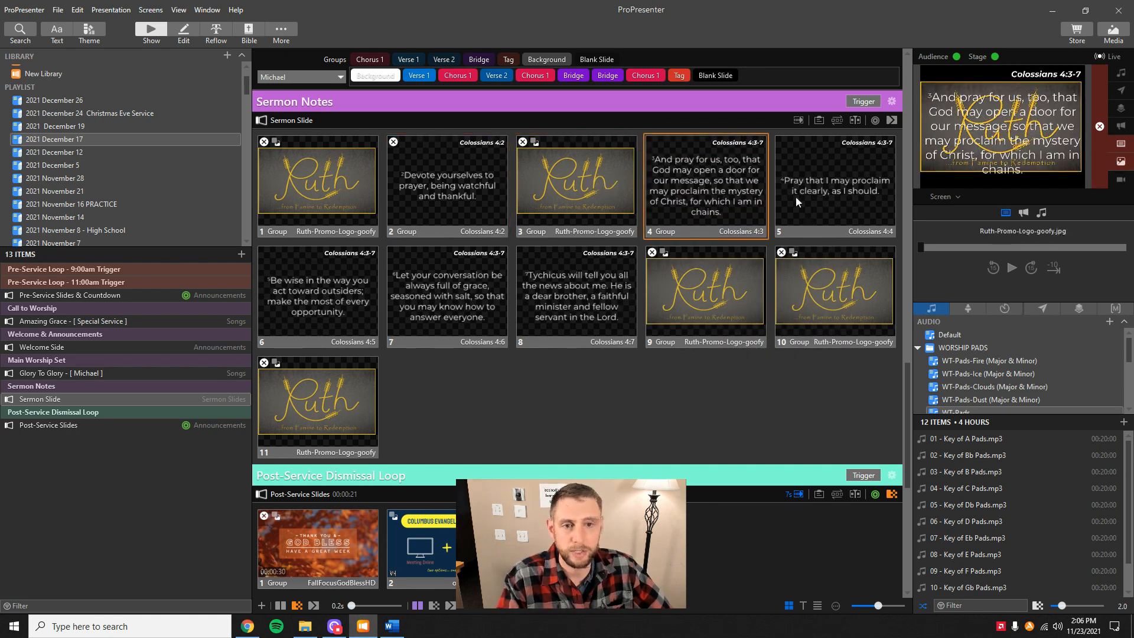
{"action": "right_click", "coordinate": [711, 159]}
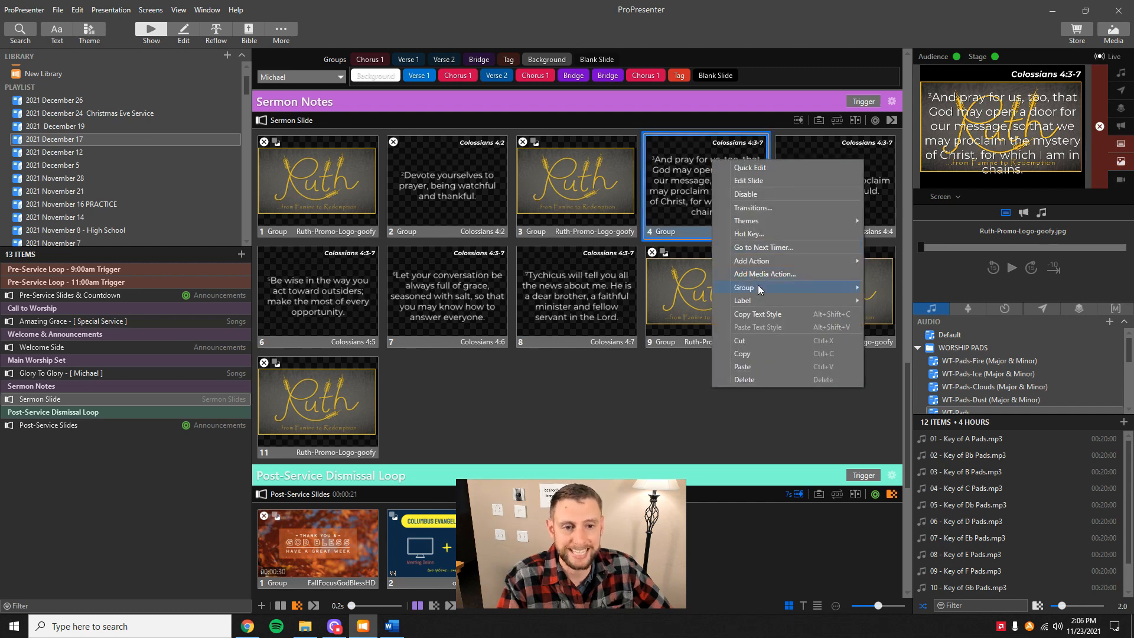
{"action": "mouse_move", "coordinate": [757, 287]}
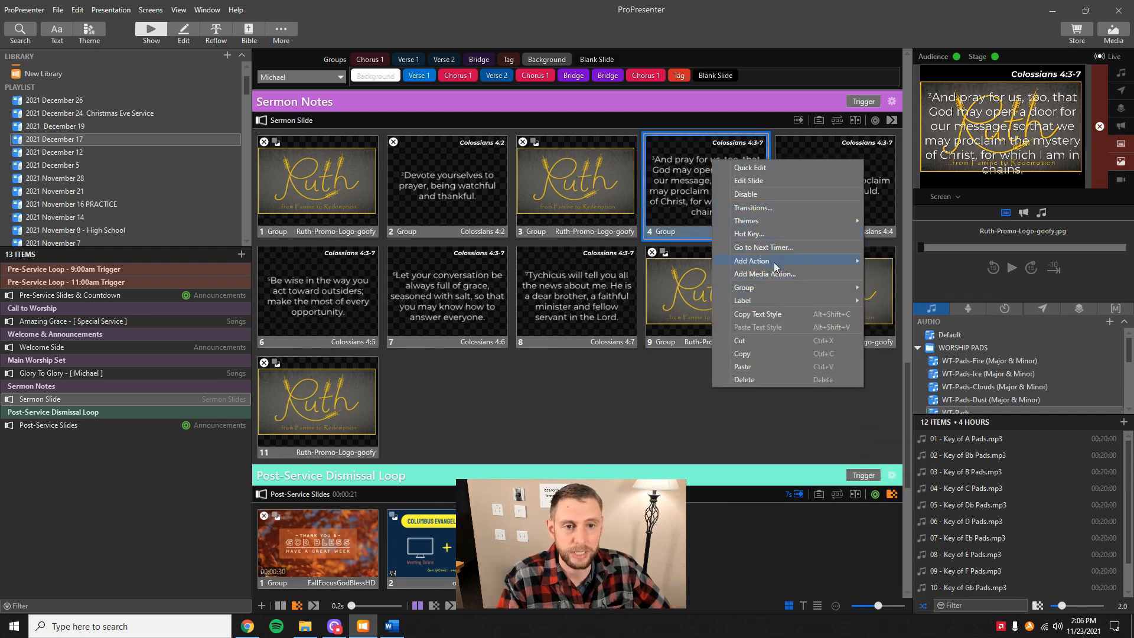
{"action": "mouse_move", "coordinate": [830, 262]}
{"action": "mouse_move", "coordinate": [893, 260]}
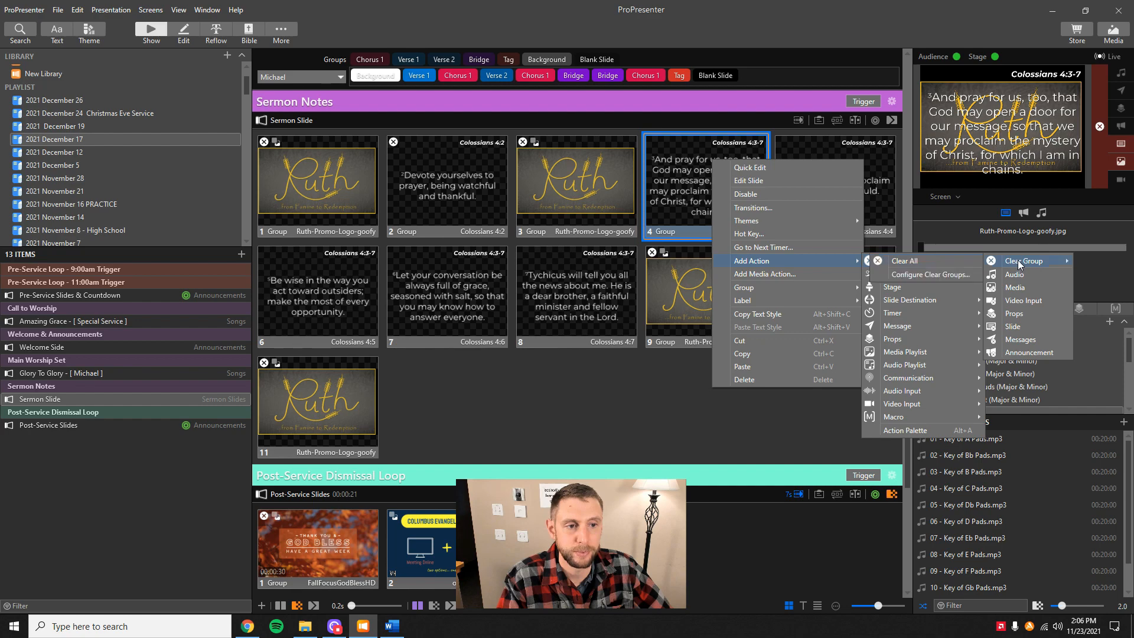
{"action": "left_click", "coordinate": [948, 267]}
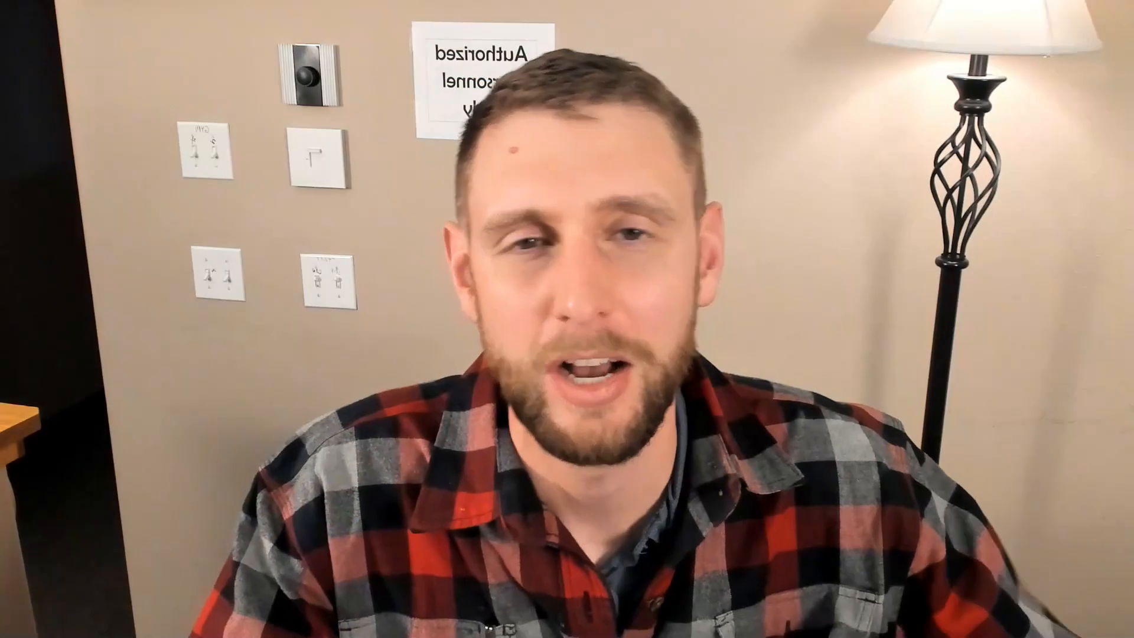